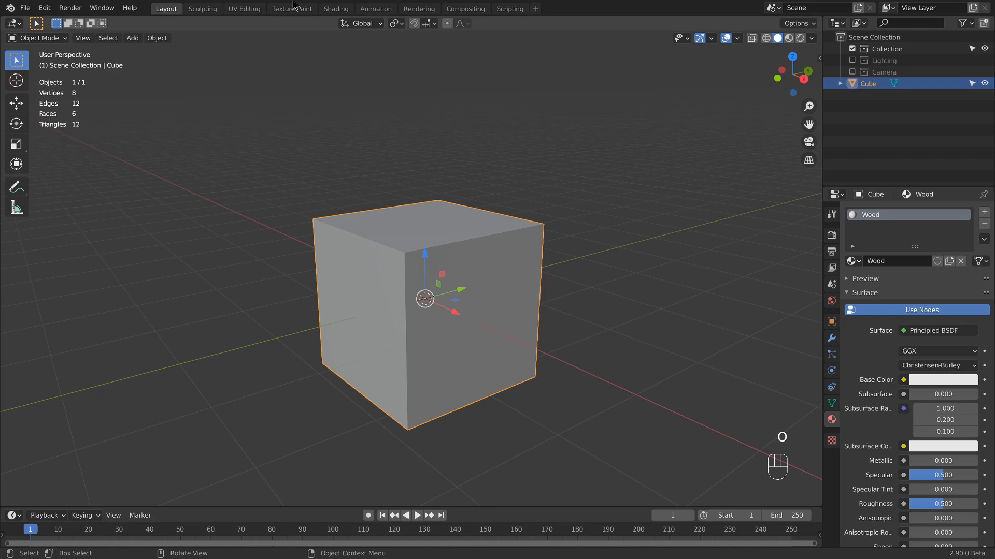
Step: Add the planks_brown_10 diffuse, normal and roughness images as texture nodes in the Wood material's node graph
left_click(336, 9)
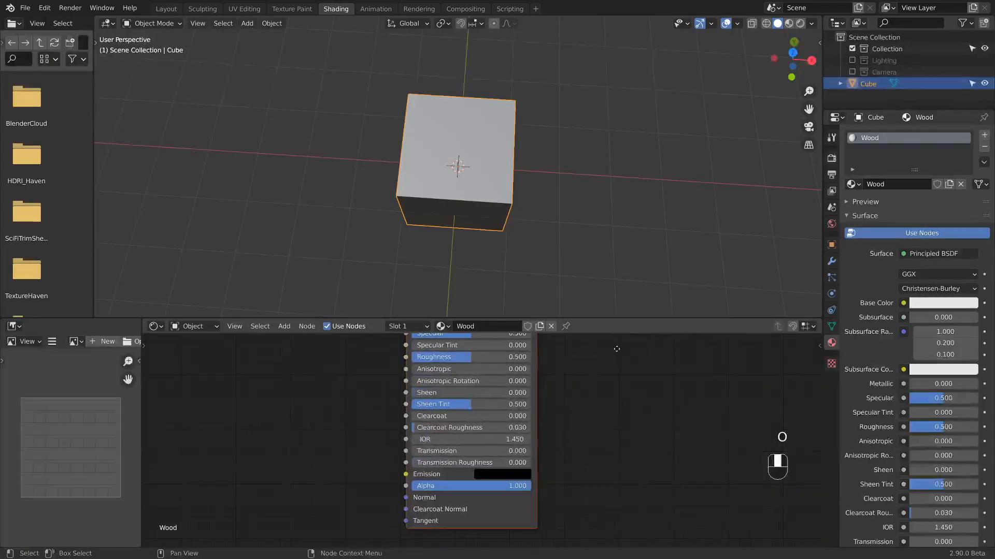
key("ctrl+space")
scroll(511, 232, "down", 10)
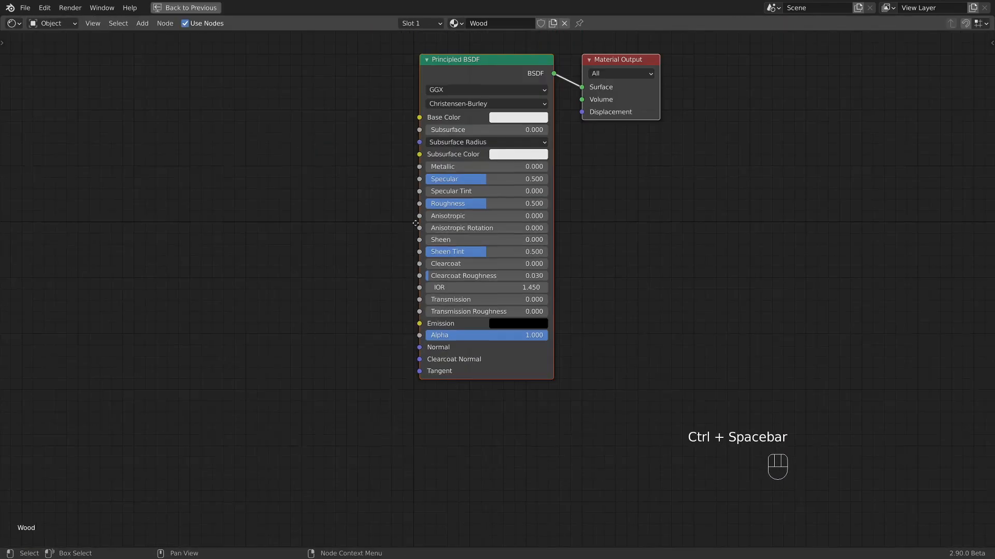
middle_click_drag(413, 224, 551, 311)
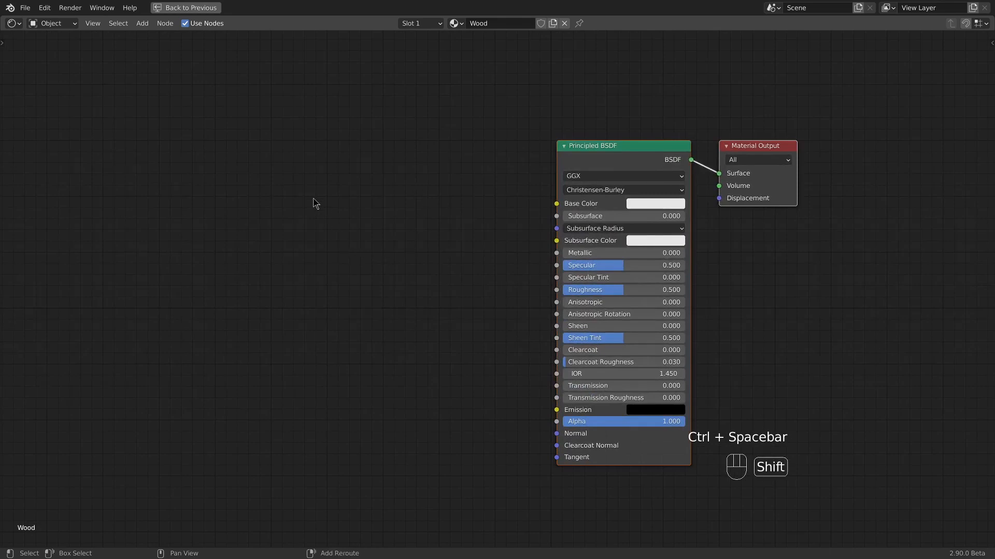
key("shift+a")
mouse_move(305, 251)
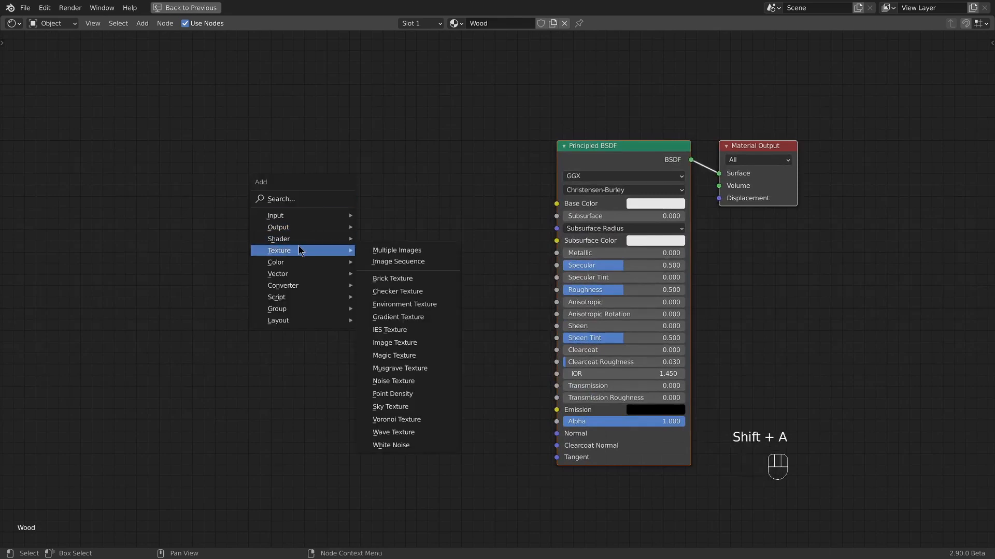
left_click(412, 254)
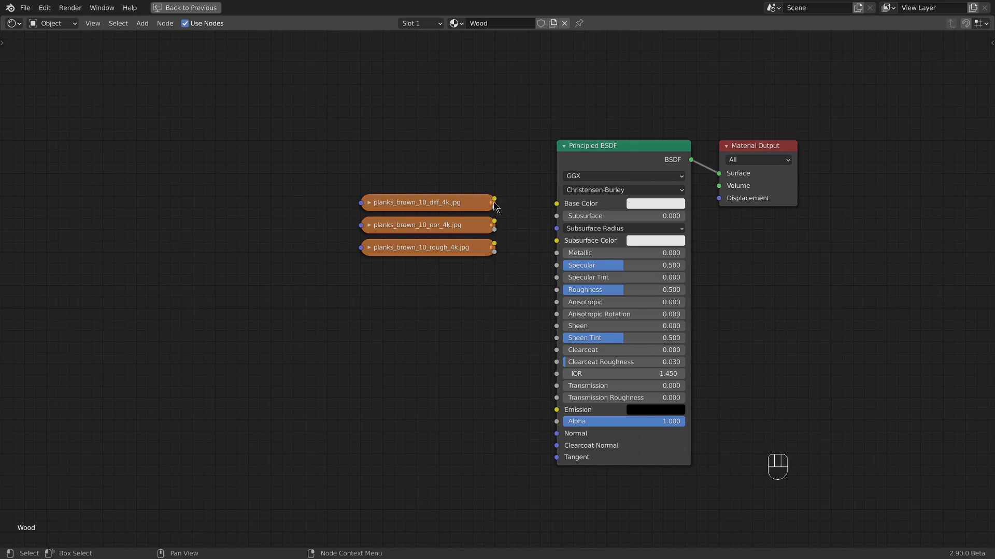
Step: Link the diffuse texture's color to Base Color and the roughness texture's color to Roughness on the Principled BSDF
left_click_drag(494, 202, 556, 204)
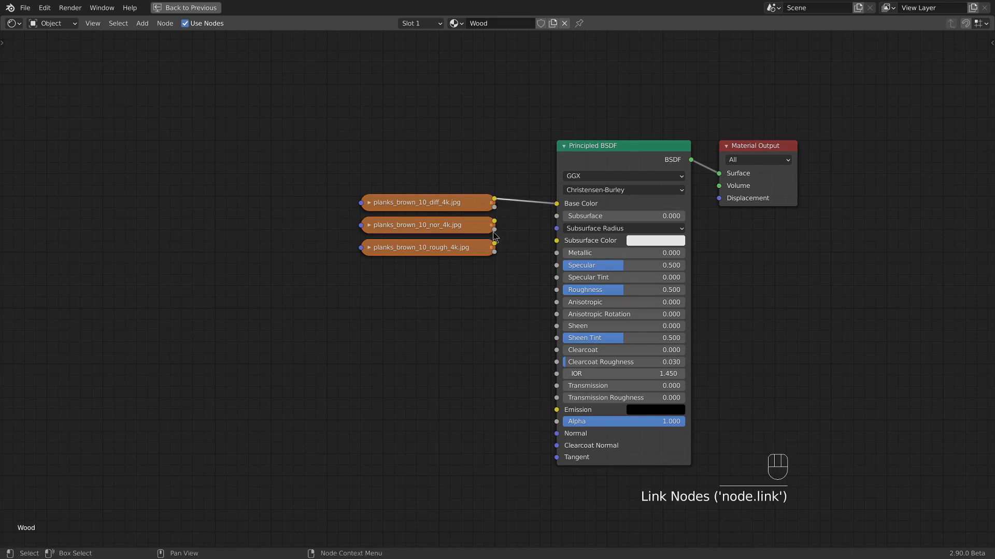
mouse_move(495, 243)
left_mouse_down()
mouse_move(544, 269)
mouse_move(560, 296)
mouse_move(495, 243)
left_mouse_up()
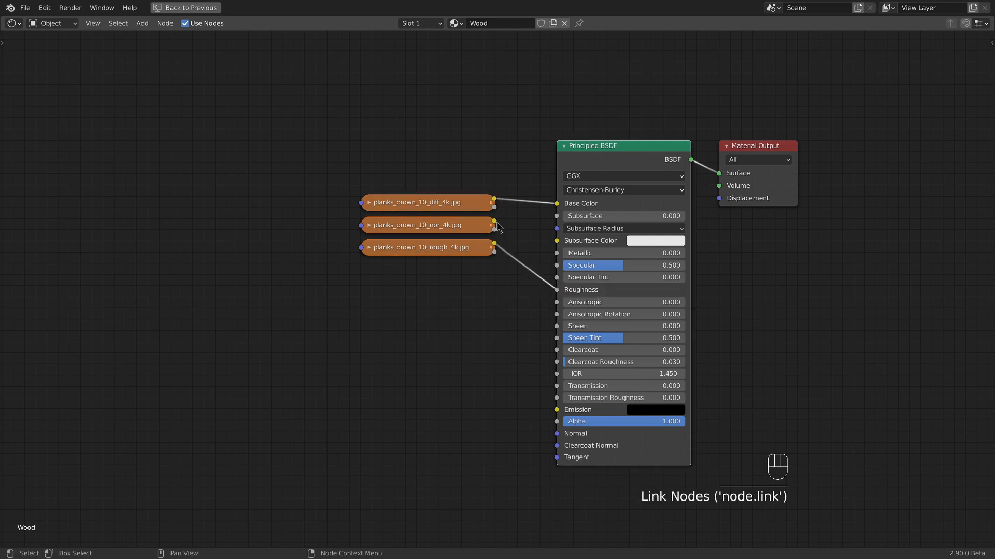
Step: Add a Normal Map node, feed the normal texture into its Color input, and link its output to the Principled BSDF's Normal
key("shift+a")
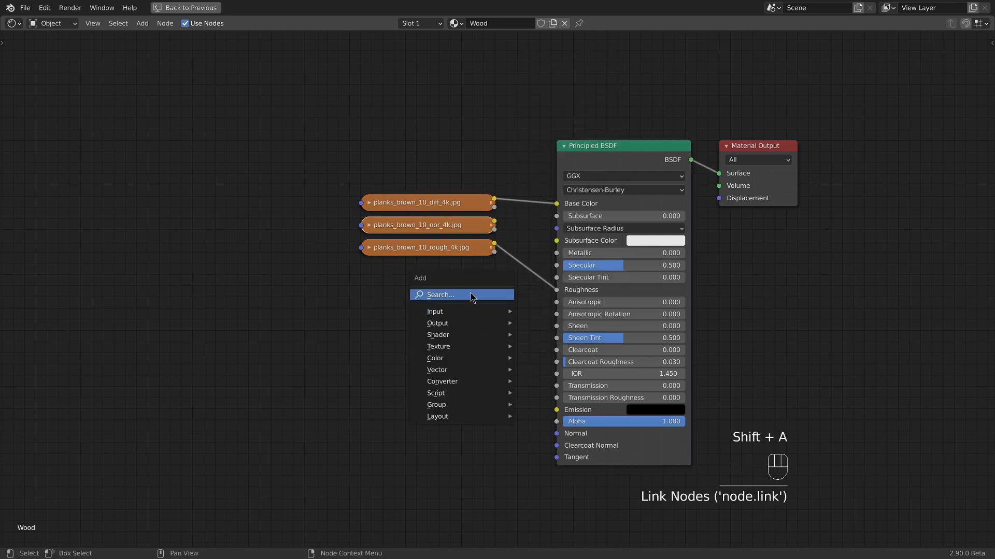
left_click(473, 293)
type("normal")
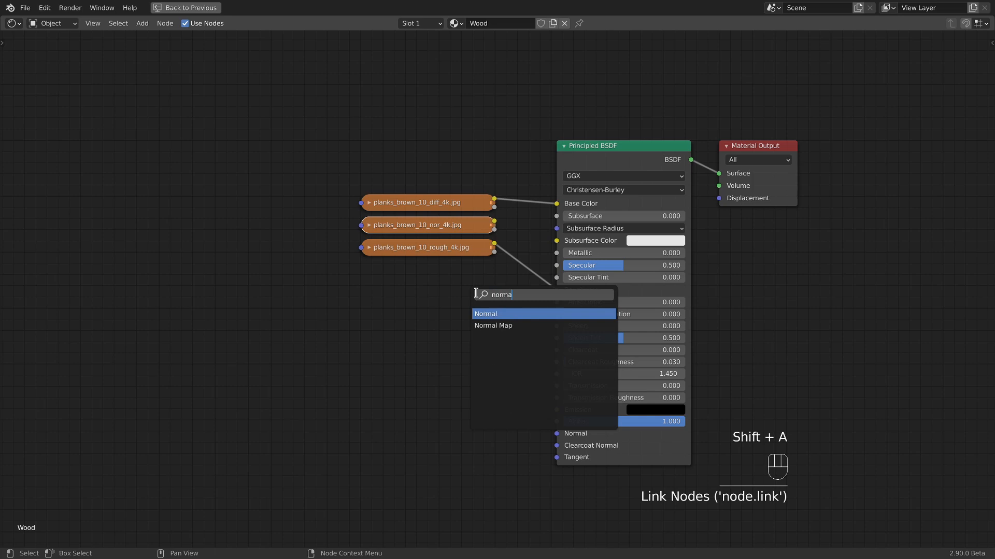
key("Down")
key("Return")
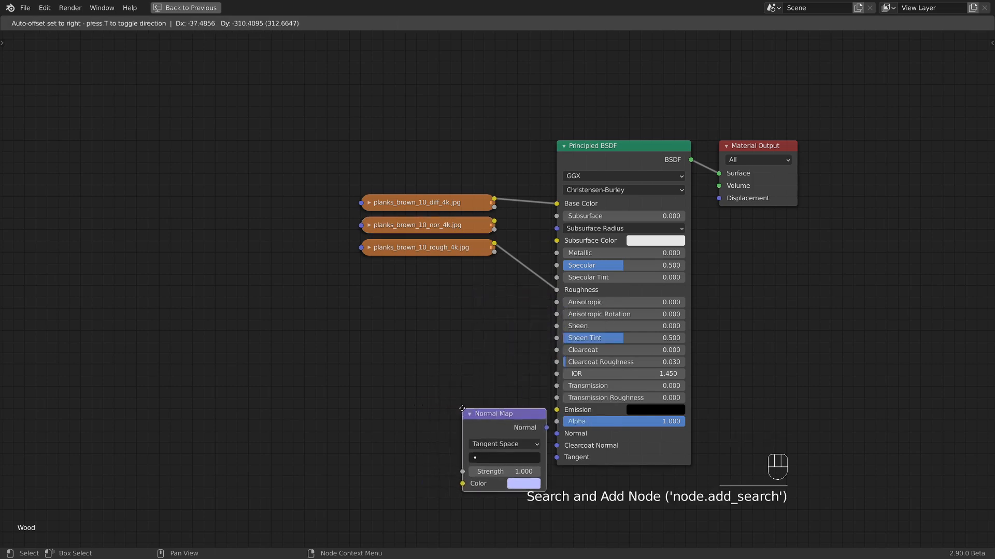
left_click(463, 409)
left_click_drag(546, 427, 564, 437)
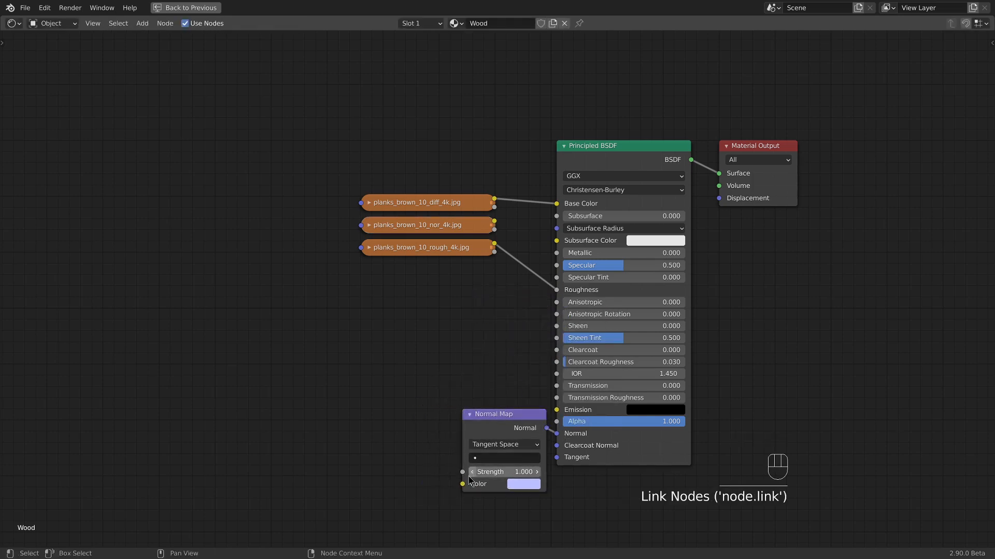
left_click_drag(462, 485, 494, 222)
Step: Move the normal texture node below the other textures, change its image color space, and collapse it
left_click(369, 225)
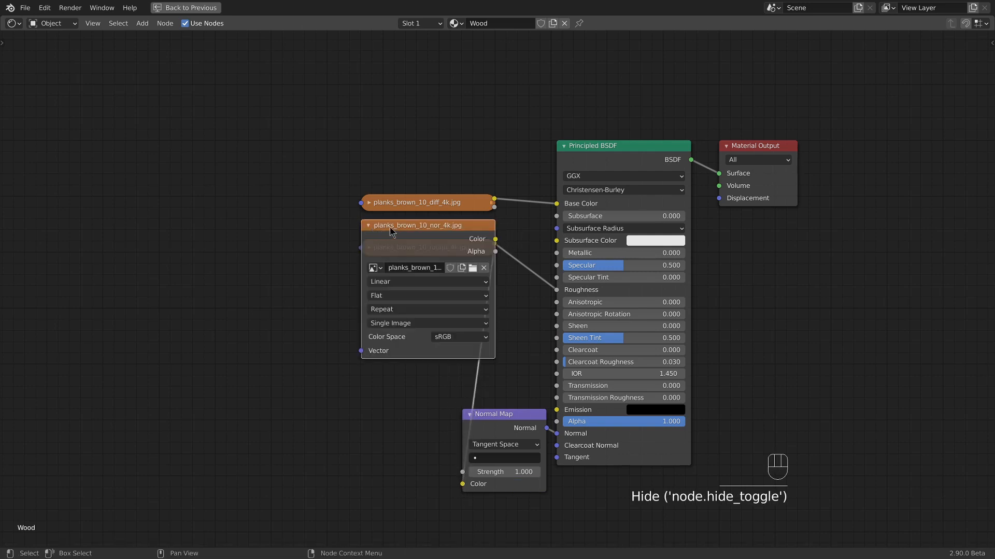
left_click_drag(449, 340, 399, 426)
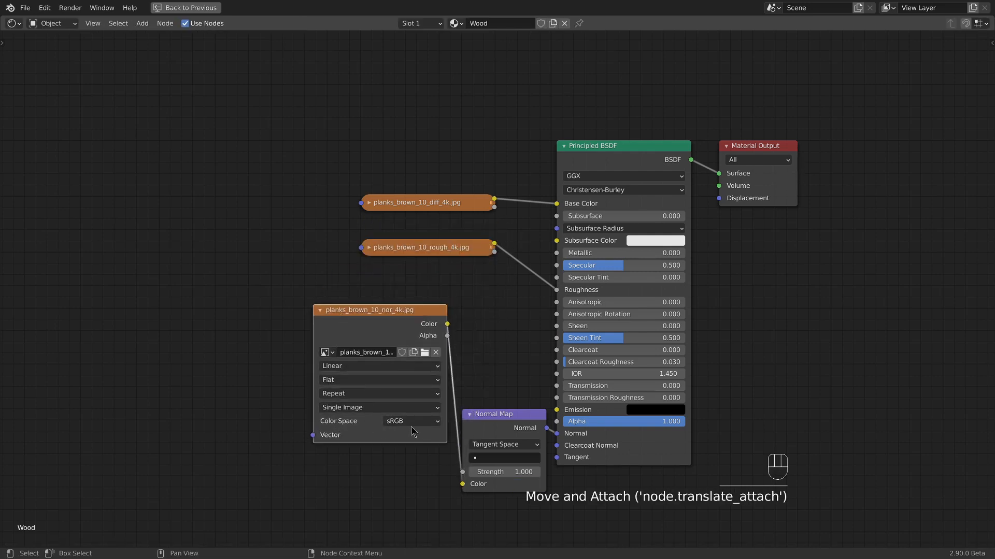
left_click(413, 431)
left_click(418, 471)
left_click(314, 314)
left_click(320, 310)
Step: Return to the full Shading layout and show the textured cube in Material Preview shading
key("ctrl+space")
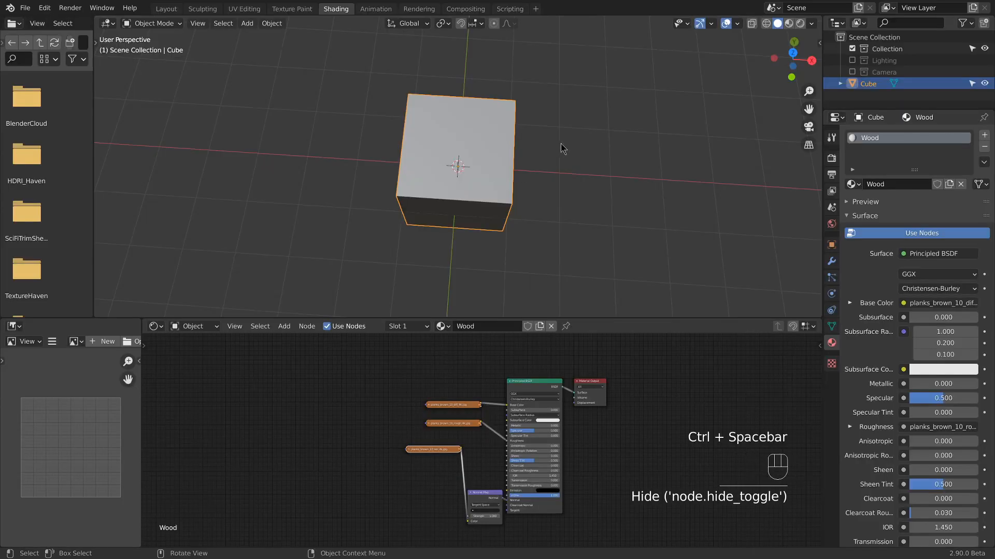
key("z")
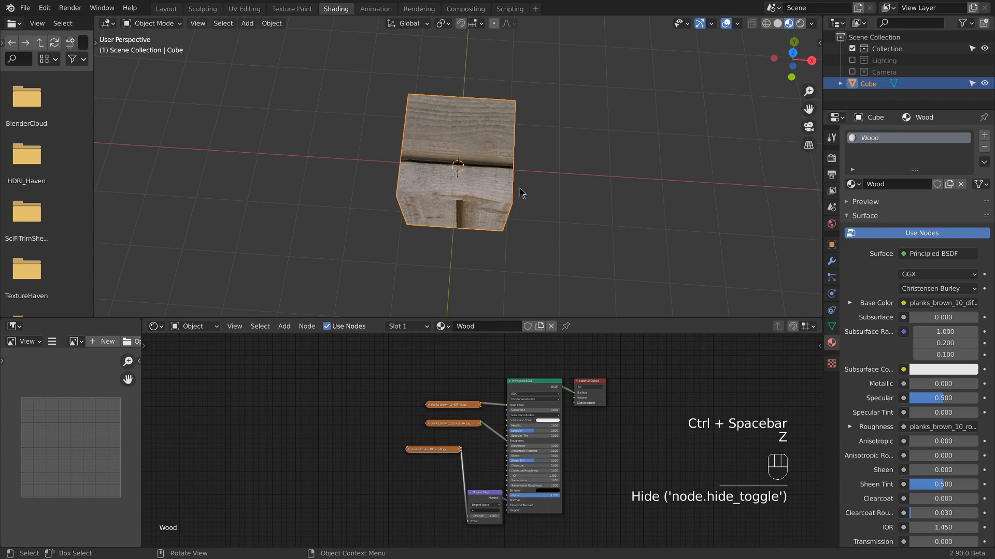
middle_click_drag(524, 176, 500, 163)
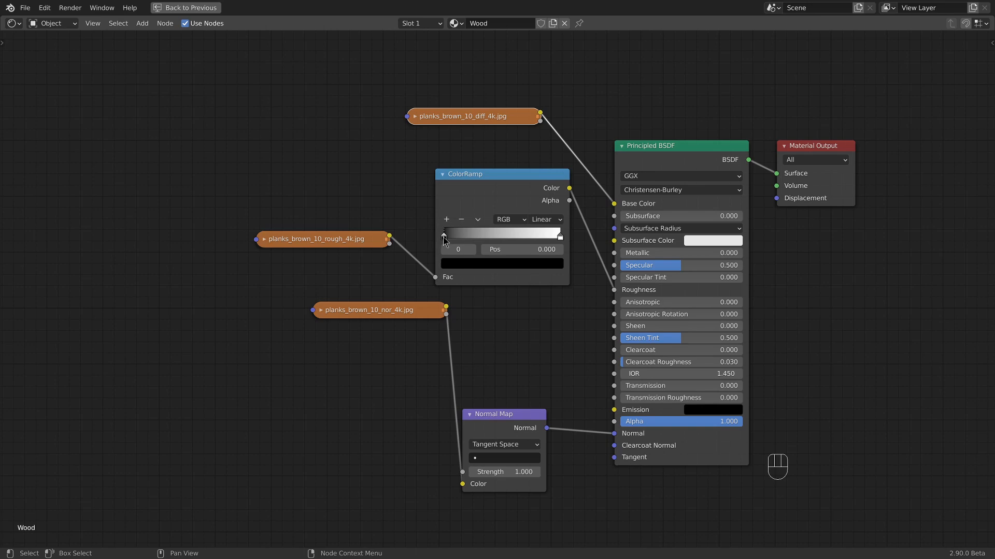
Step: Slide the roughness ColorRamp's black stop close to the white stop and check the resulting shine on the cube
left_click_drag(443, 237, 485, 238)
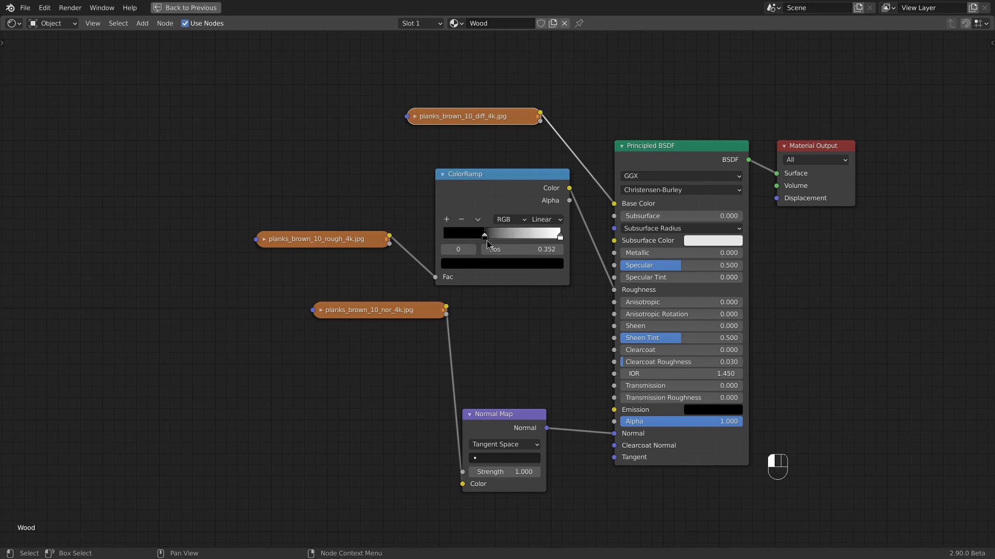
key("ctrl+space")
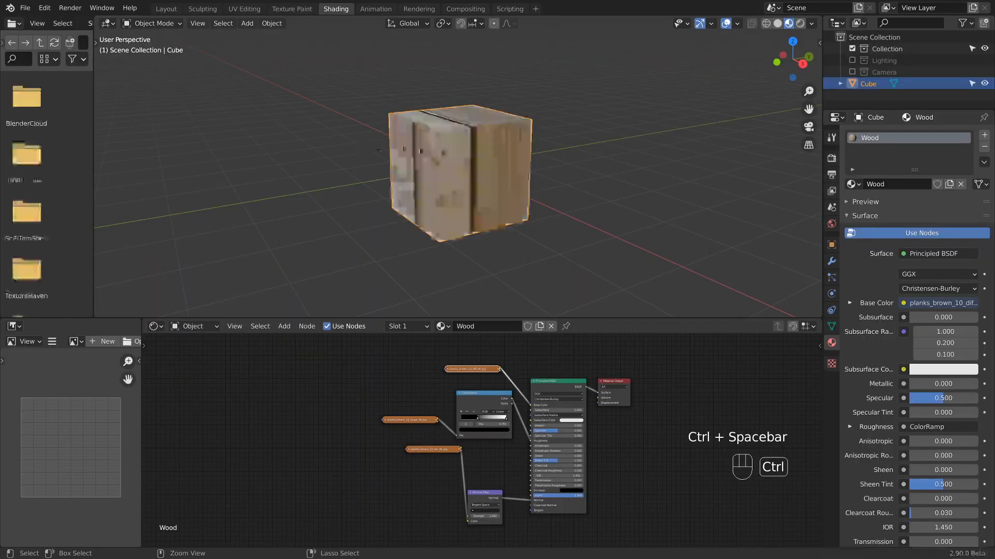
middle_click_drag(363, 152, 428, 153)
scroll(428, 153, "up", 2)
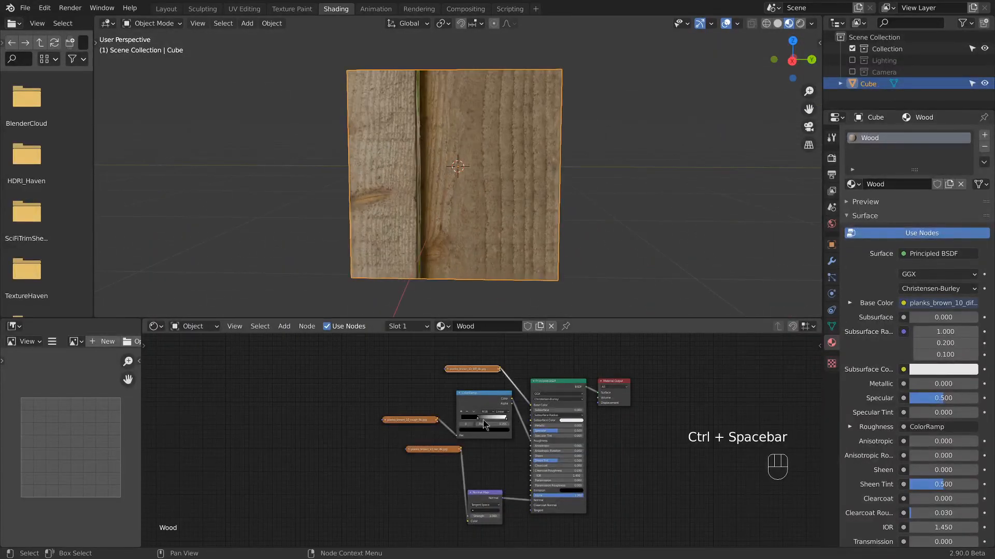
left_click_drag(477, 419, 499, 418)
middle_click_drag(482, 213, 383, 220)
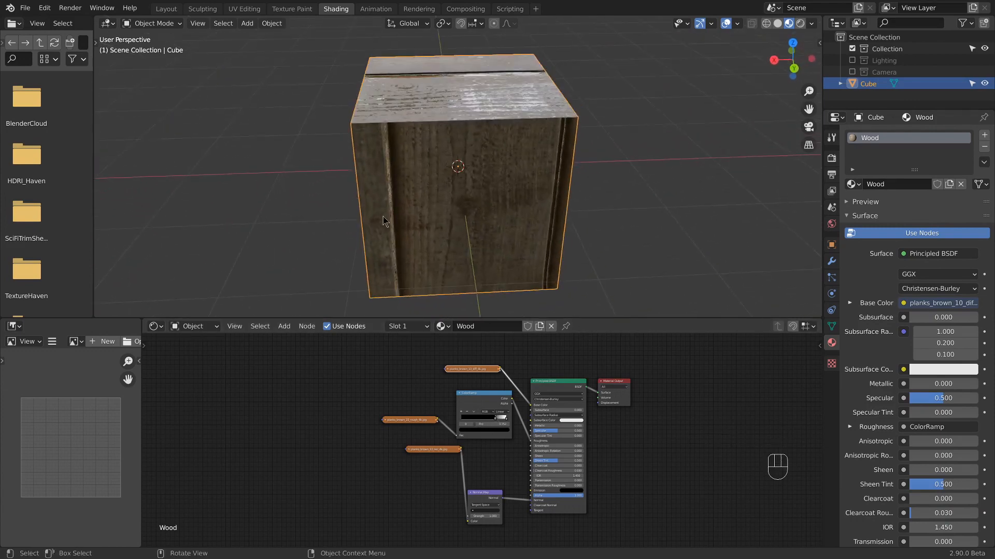
Step: Return to the Layout workspace and display the cube in Material Preview shading
left_click(165, 9)
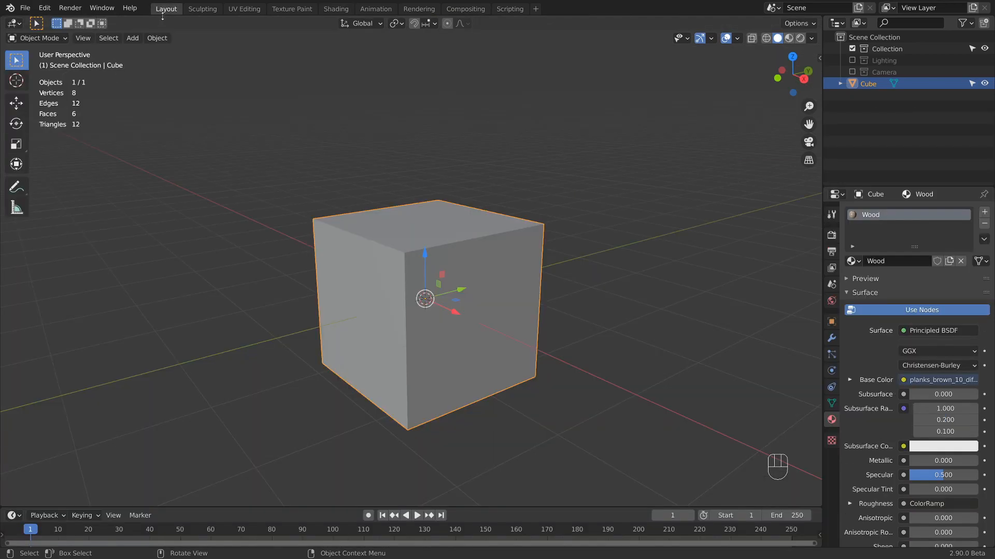
middle_click_drag(380, 300, 395, 171)
key("z")
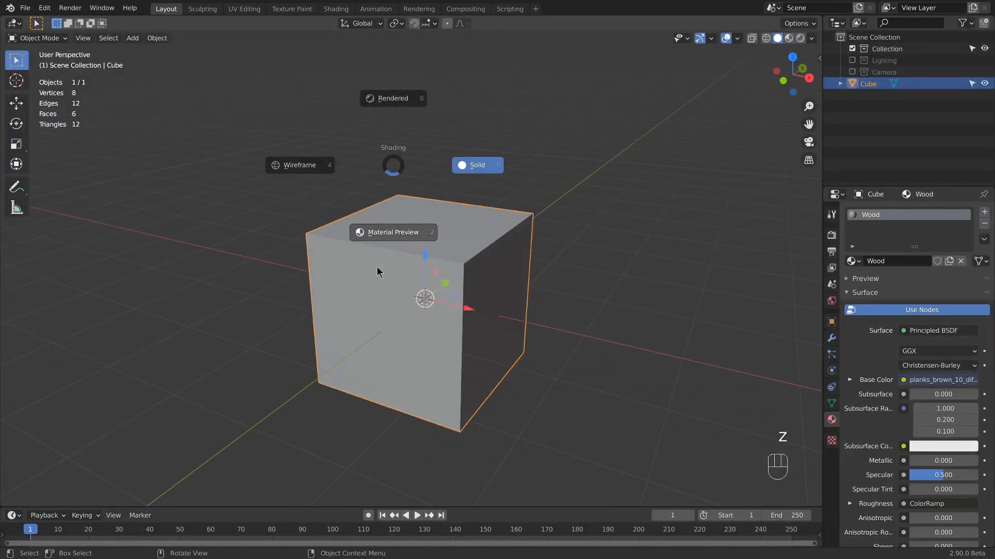
left_click(377, 271)
mouse_move(389, 274)
middle_mouse_down()
mouse_move(426, 284)
mouse_move(377, 291)
middle_mouse_up()
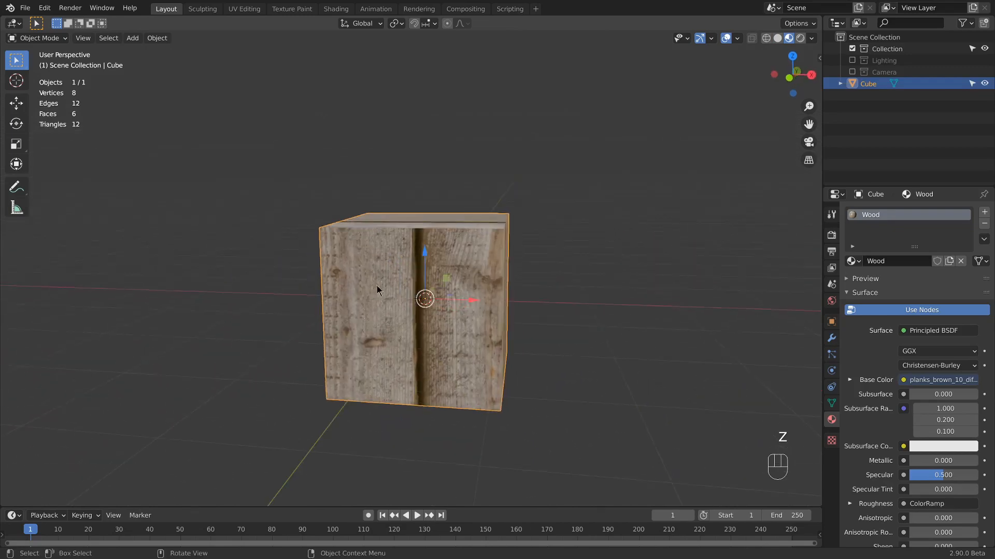
Step: Duplicate the wooden cube and move the copy well clear of the original
middle_click_drag(598, 220, 487, 251)
scroll(531, 253, "down", 3)
middle_click_drag(578, 293, 582, 268)
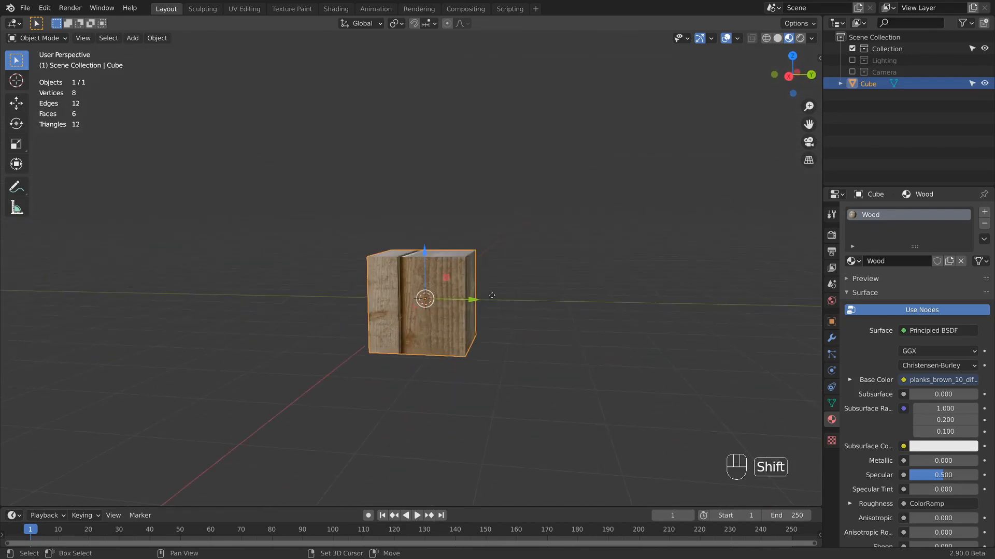
key("shift+d")
left_click(754, 226)
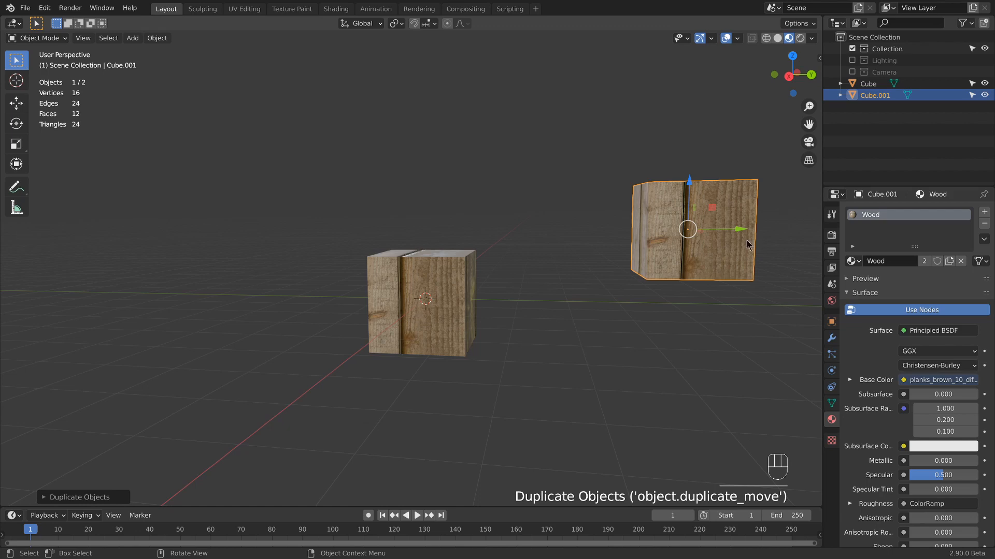
key("g")
left_click(141, 222)
Step: Select the original cube and, in the UV Editing workspace, scale its mesh by 1.5 along Z
left_click(456, 301)
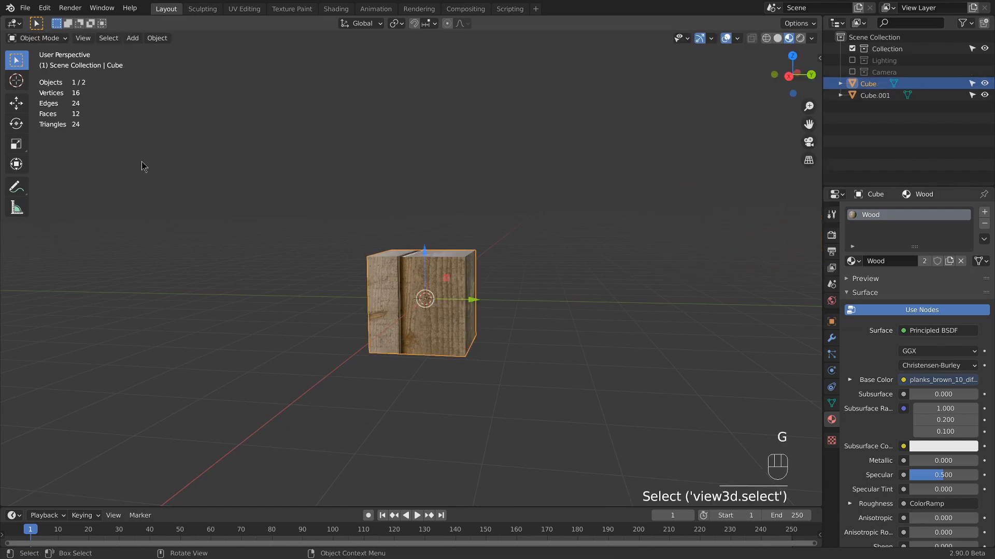
scroll(232, 233, "down", 3)
middle_click_drag(231, 233, 253, 237)
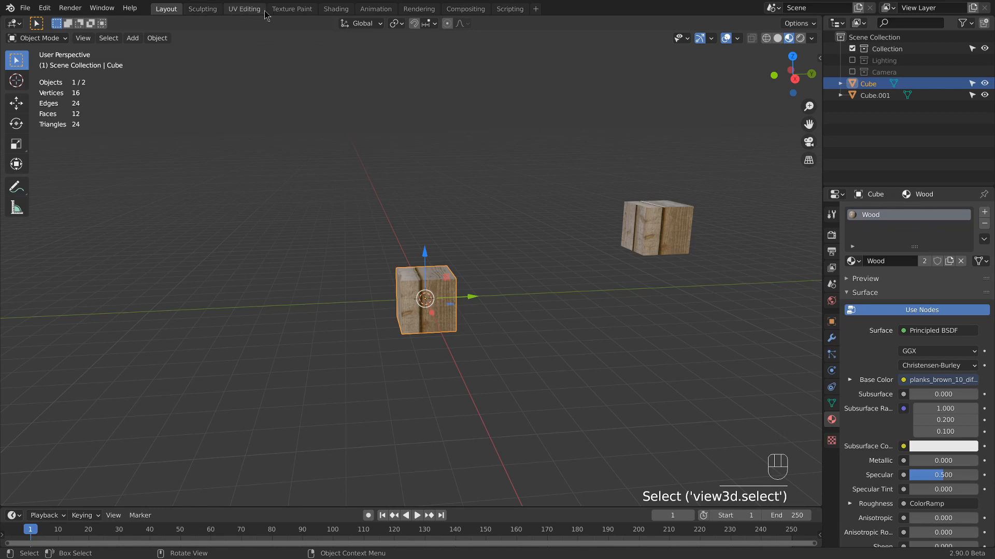
left_click(248, 9)
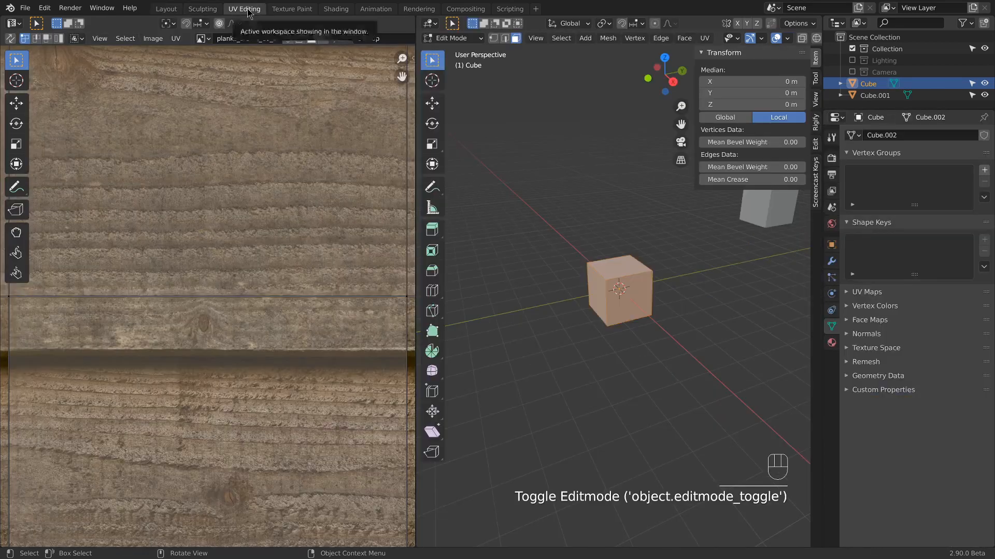
middle_click_drag(576, 262, 580, 256)
type("s")
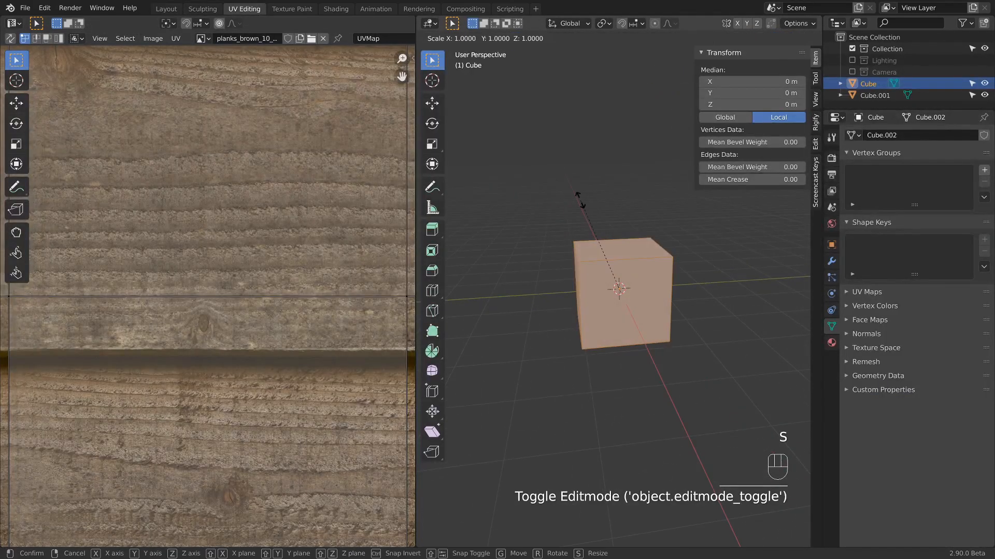
type("z1.5")
key("Return")
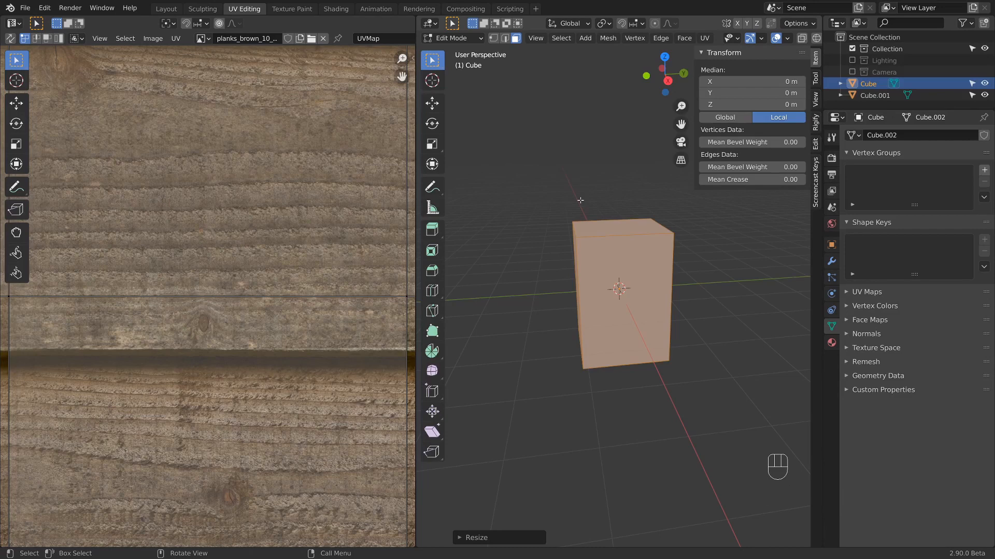
Step: Display the whole UV layout over the planks image and show the stretched box in Material Preview shading
key("Home")
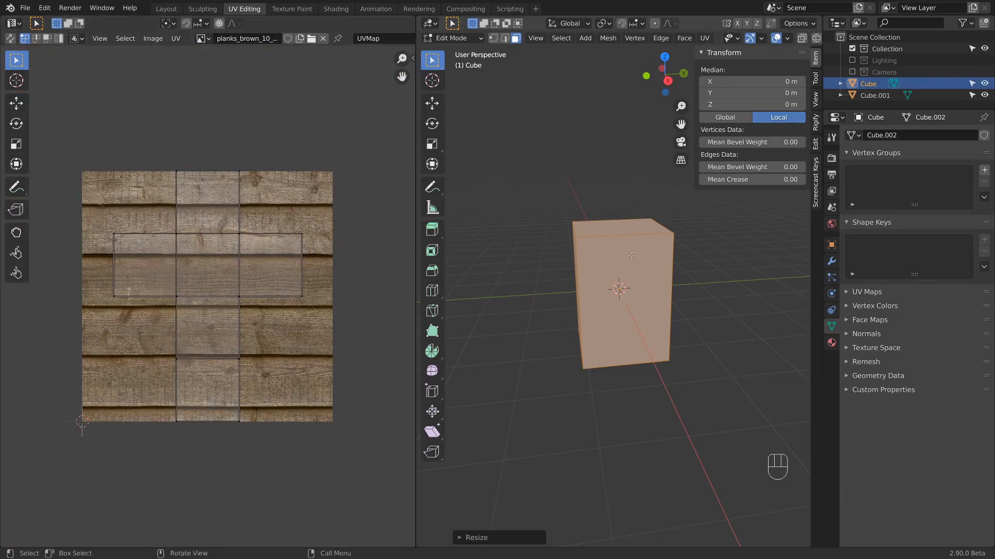
key("z")
left_click(605, 306)
middle_click_drag(560, 270, 513, 290)
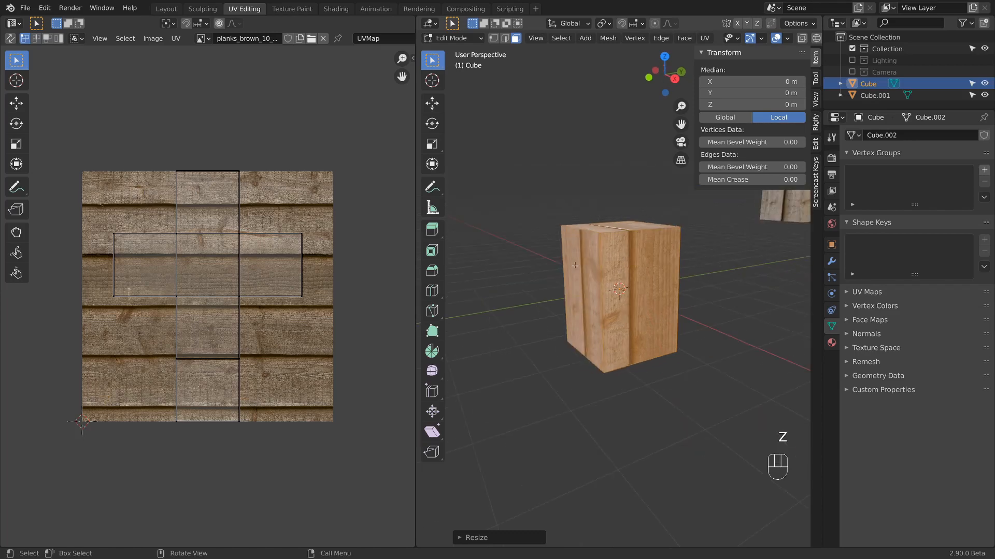
Step: Switch to edge selection and select the box's nearest vertical edge
key("a")
key("3")
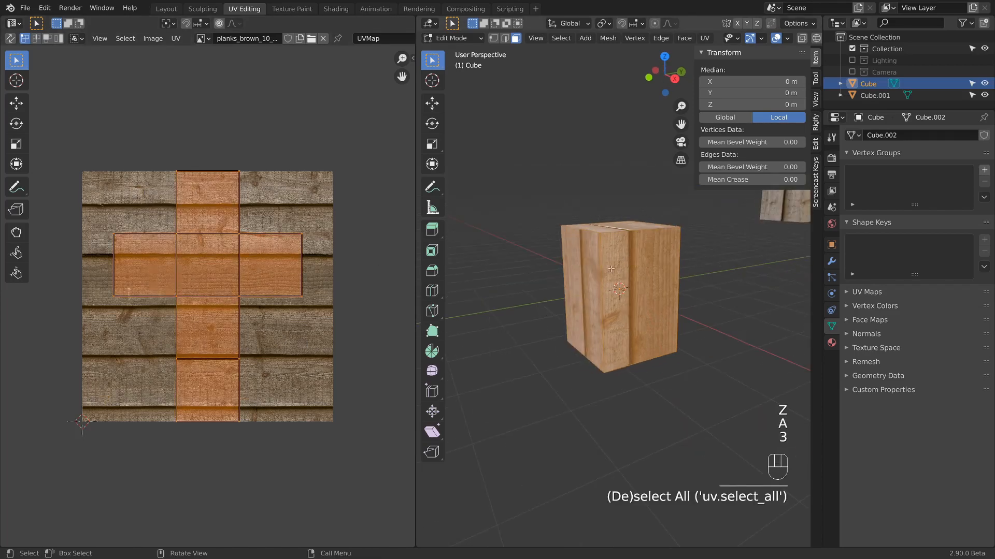
key("2")
left_click(603, 255)
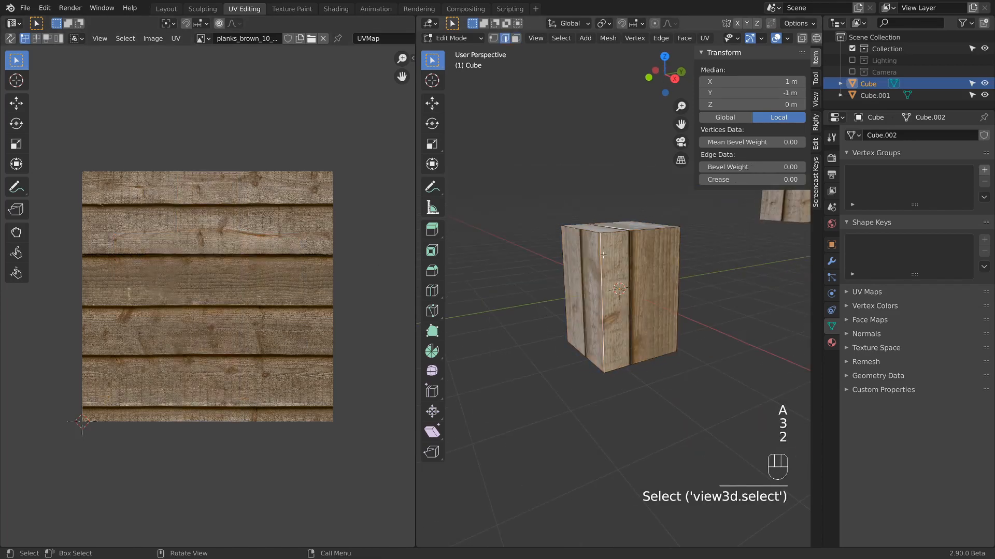
Step: Select the box's entire mesh, rotate its UVs so the planks run horizontally, and enlarge the UV layout well beyond the planks image
key("a")
key("a")
key("r")
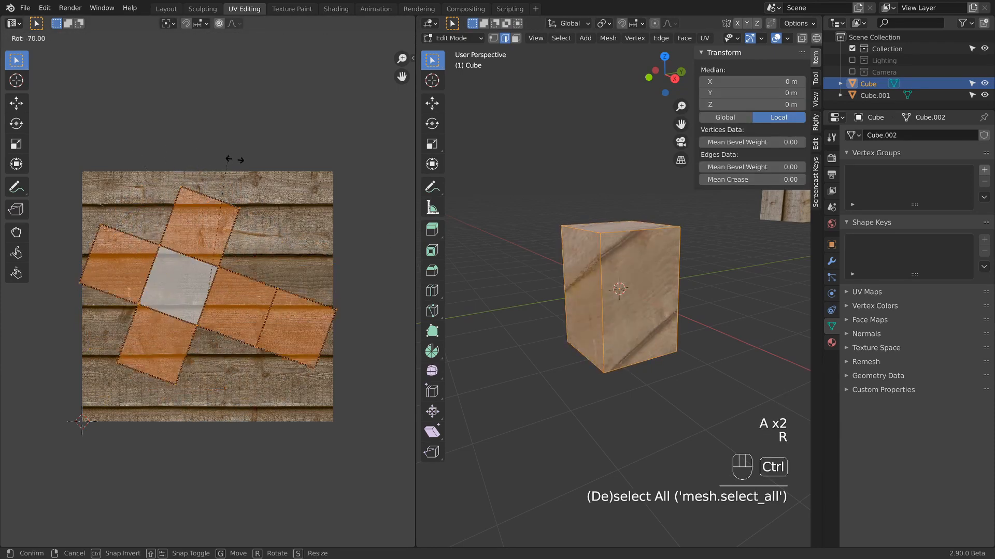
left_click(170, 139)
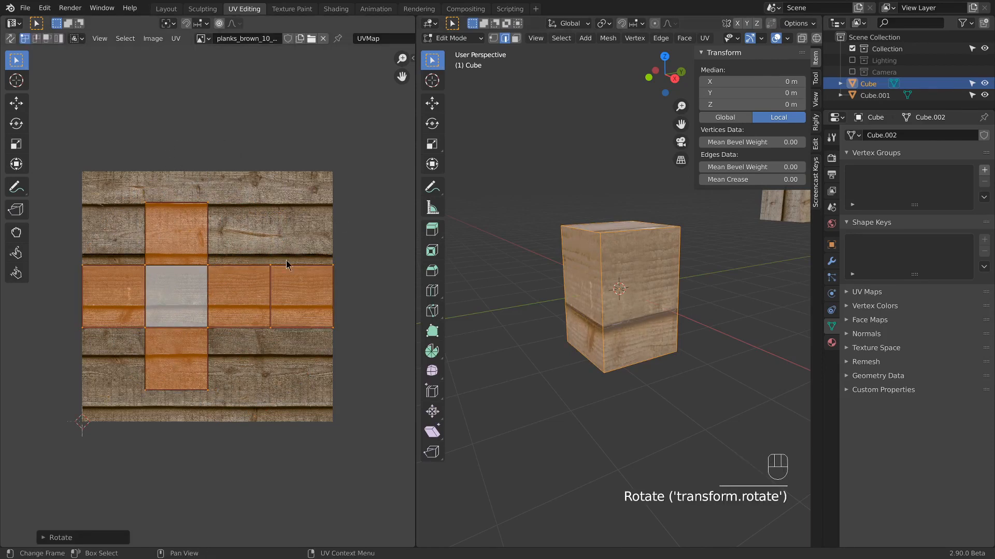
key("s")
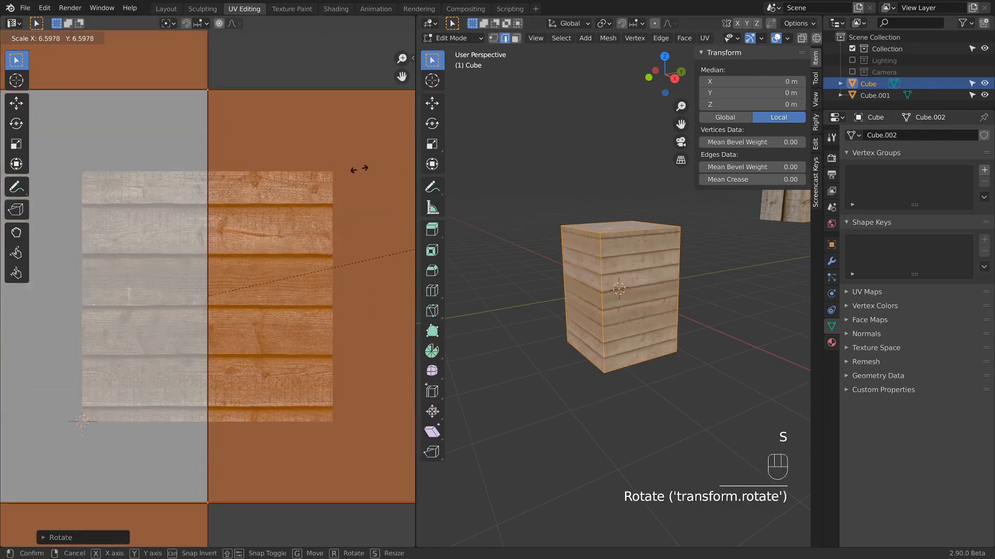
left_click(34, 166)
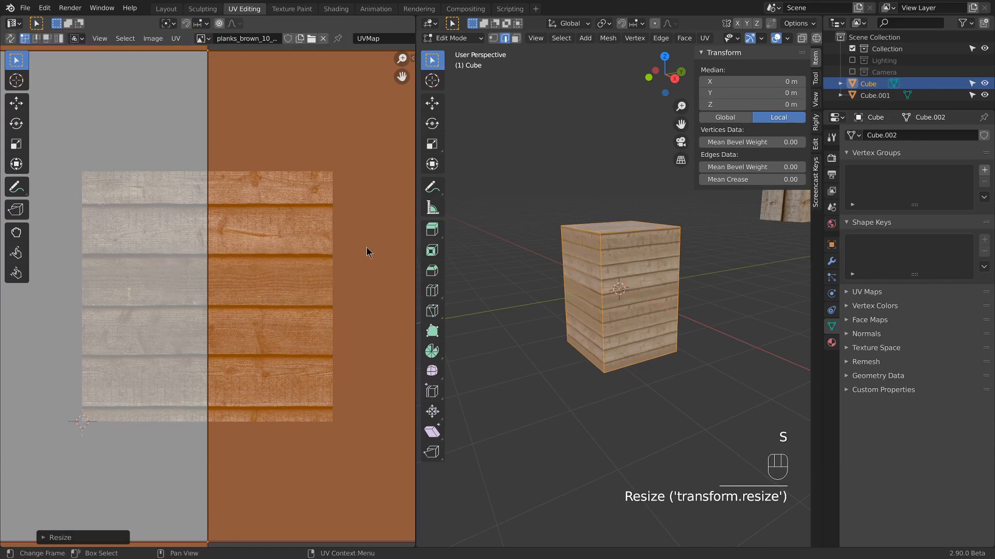
Step: Switch to the Layout workspace and enable Correct Face Attributes while editing the box's mesh
left_click(166, 8)
scroll(447, 227, "up", 3)
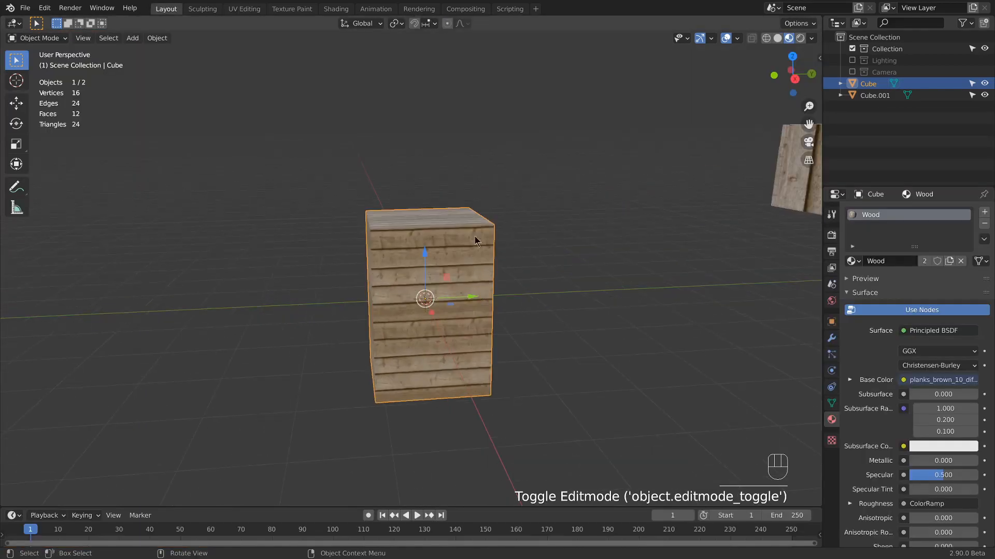
key("Tab")
left_click(798, 24)
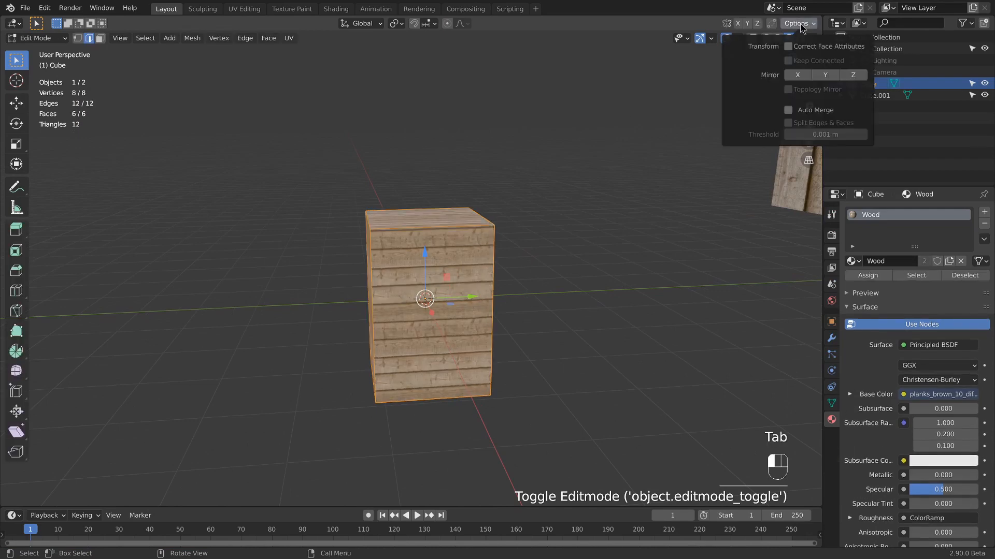
left_click(787, 48)
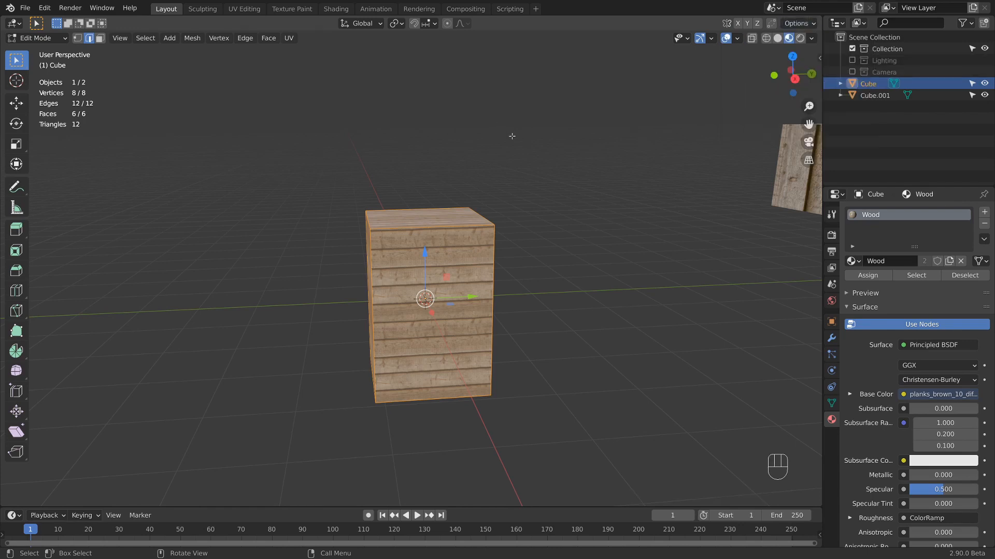
Step: Scale the box's mesh by 4 along Y and by 3 along X
middle_click_drag(490, 291, 482, 262)
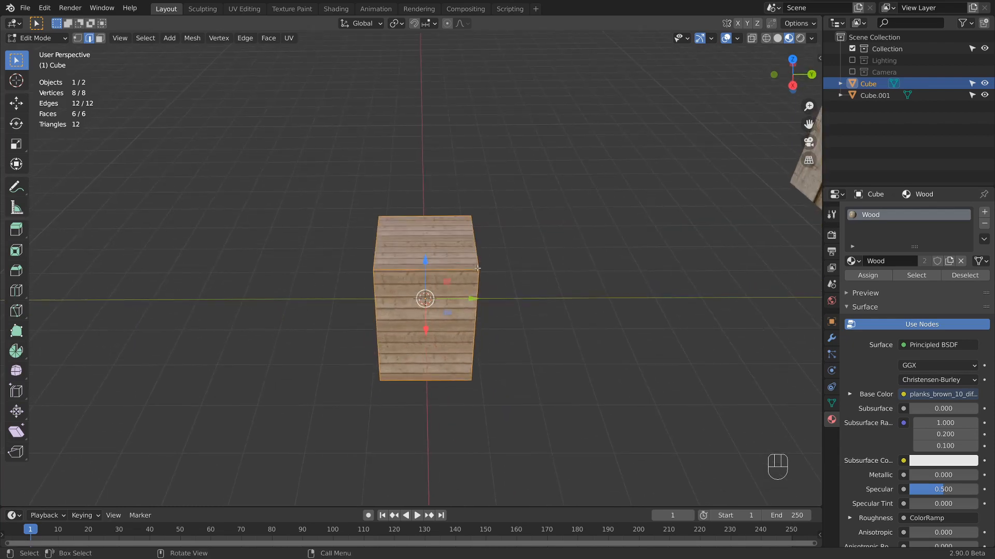
type("sy")
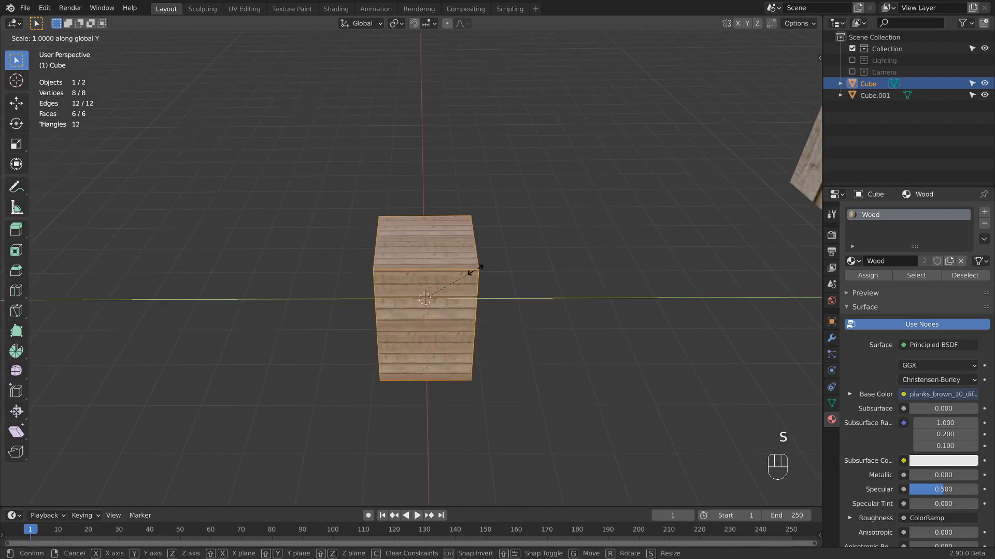
type("4")
key("Return")
middle_click_drag(475, 270, 436, 275)
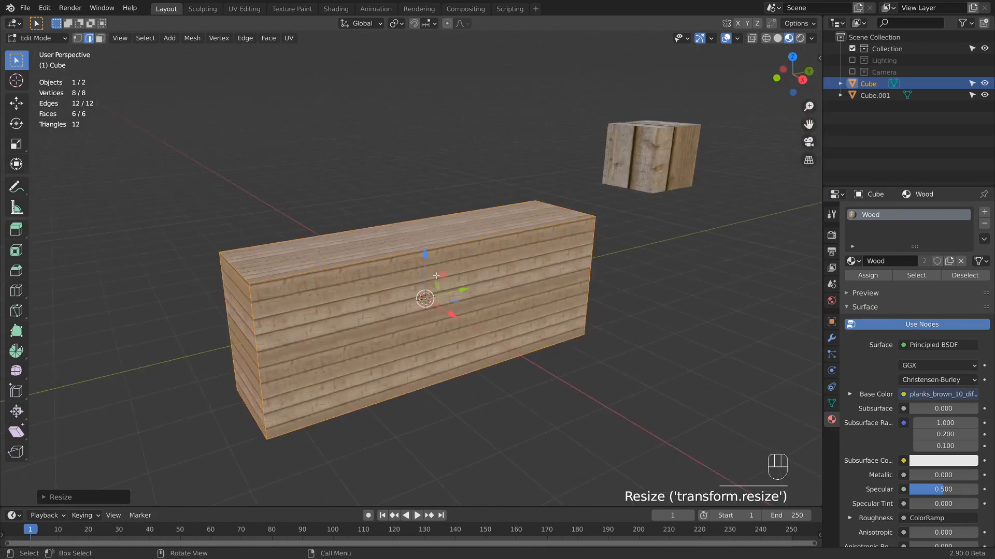
middle_click_drag(467, 281, 454, 350)
type("sx")
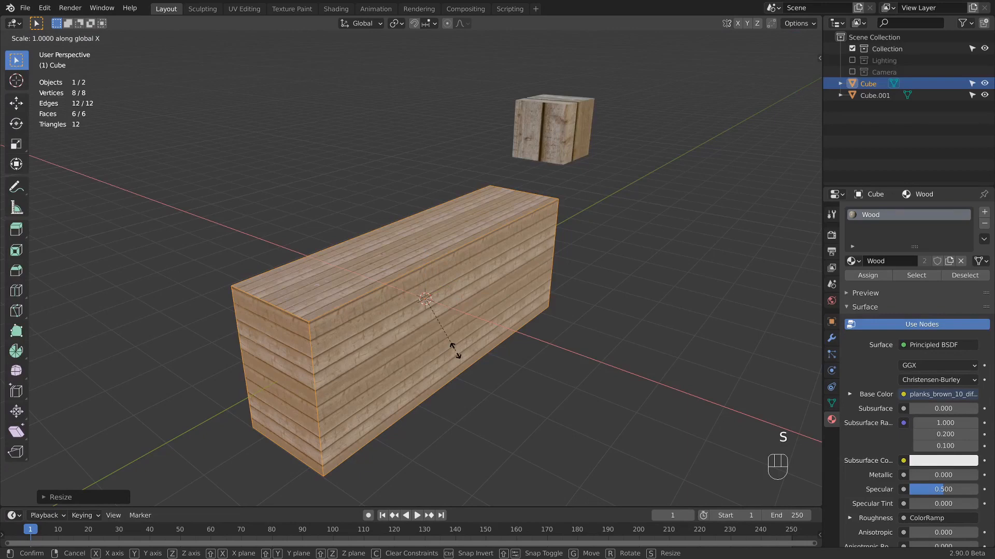
type("3")
key("Return")
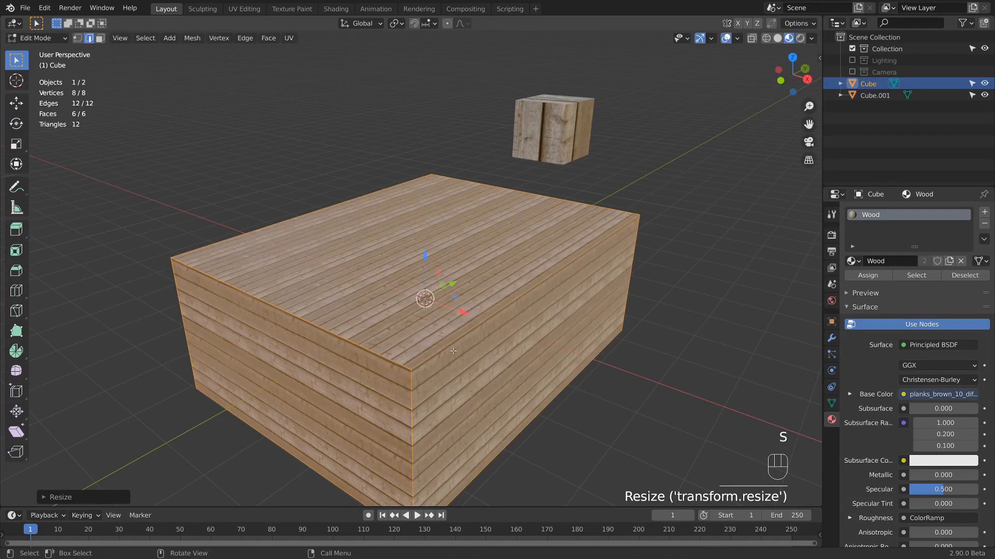
Step: Add a single centred loop cut that splits the box's long front and top faces in half
scroll(453, 351, "down", 3)
middle_click_drag(508, 277, 459, 253)
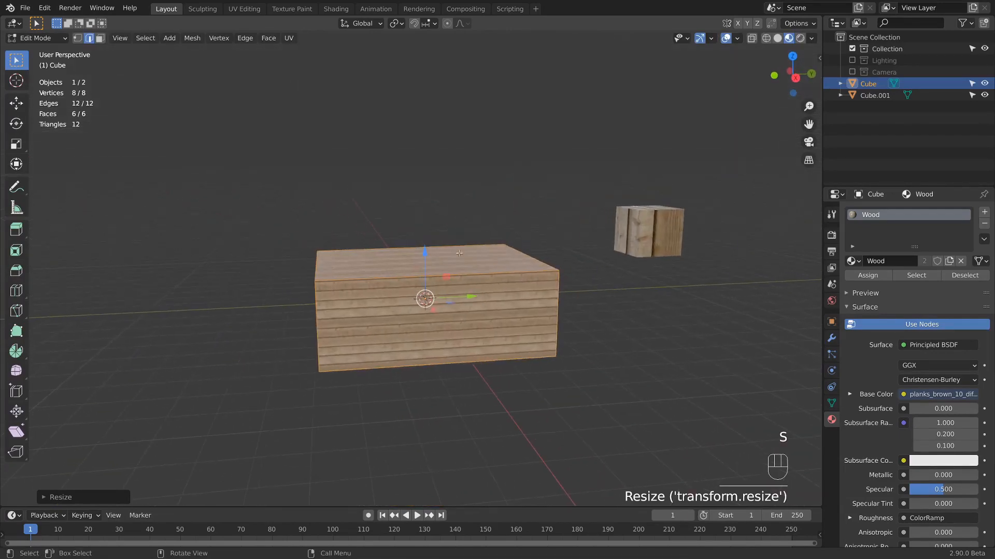
key("ctrl+r")
left_click(437, 281)
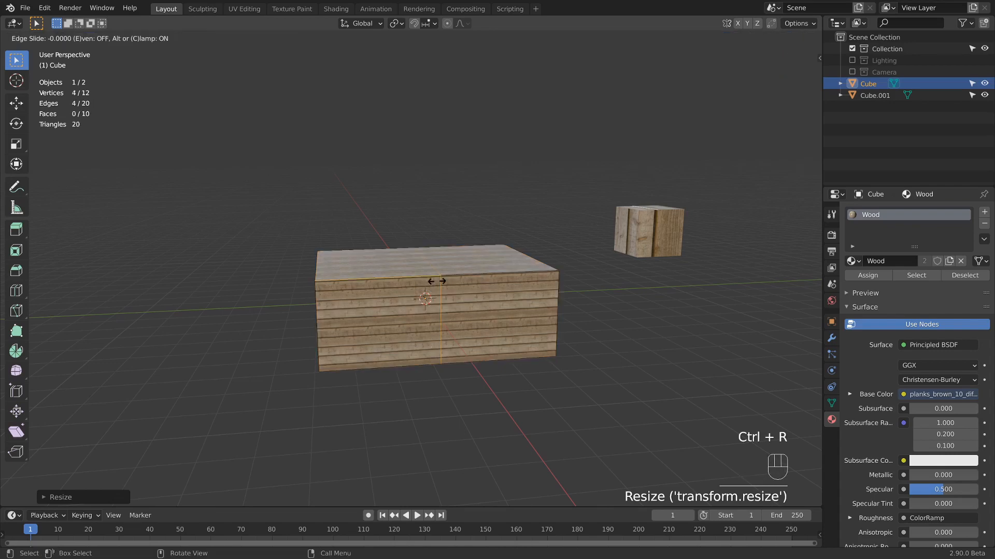
left_click(436, 281)
Step: Select the loop cut's edge on the top of the box and raise it 2 m along Z to form a gable ridge
middle_click_drag(437, 282, 423, 265)
left_click(420, 248)
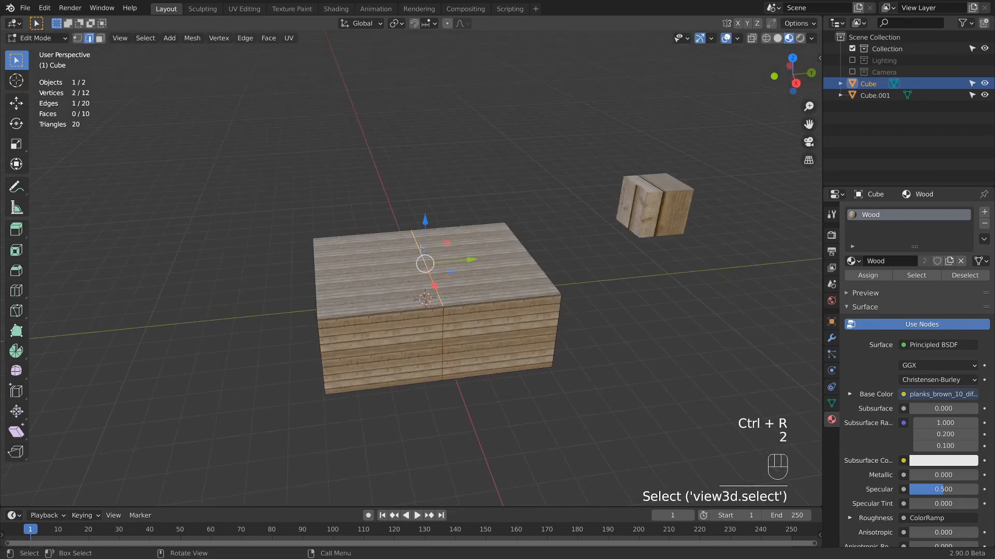
scroll(474, 298, "up", 3)
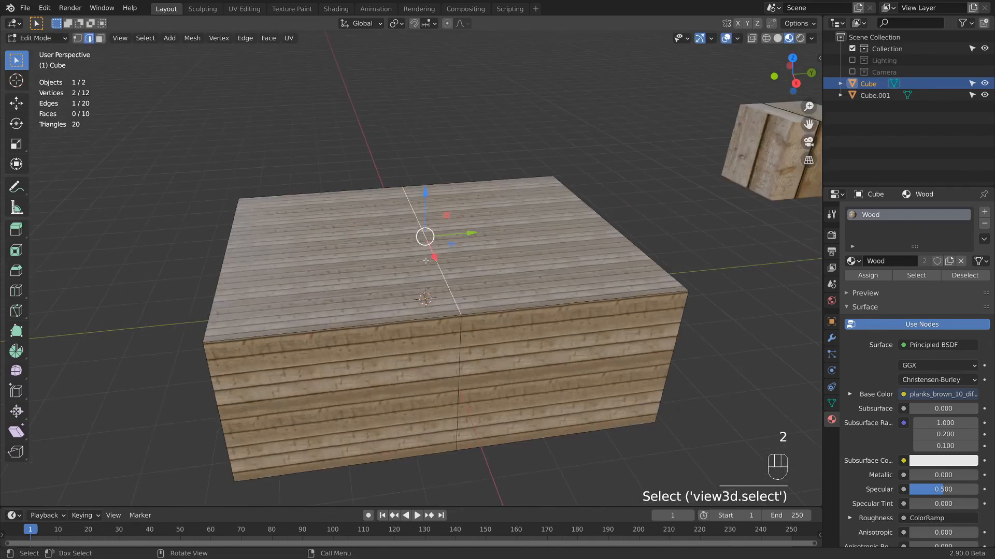
middle_click_drag(473, 212, 444, 197)
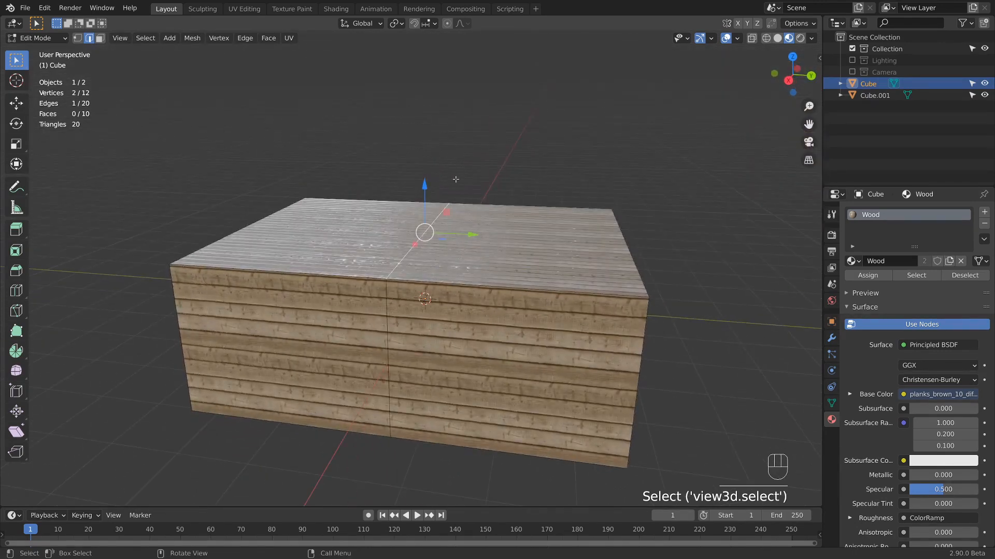
key("g")
key("z")
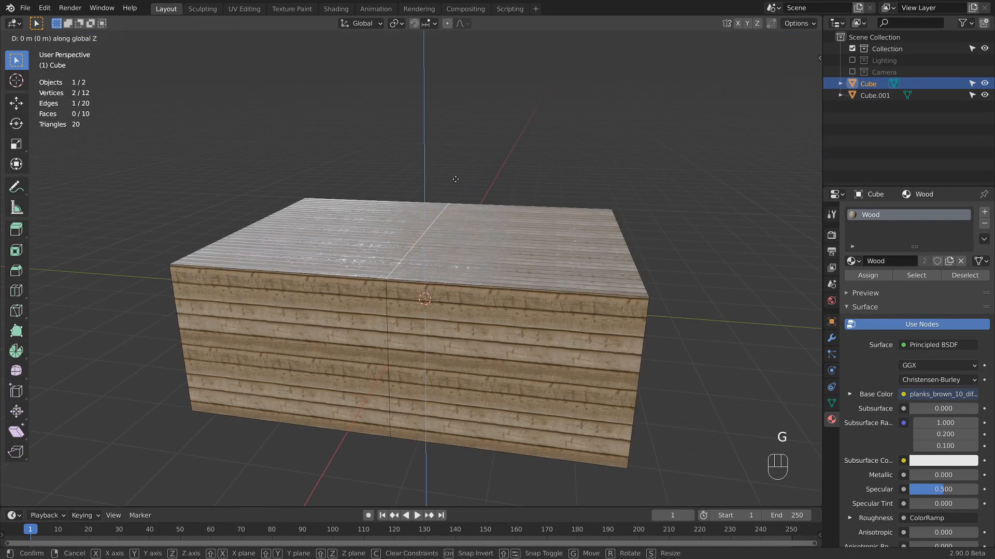
type("2")
key("Return")
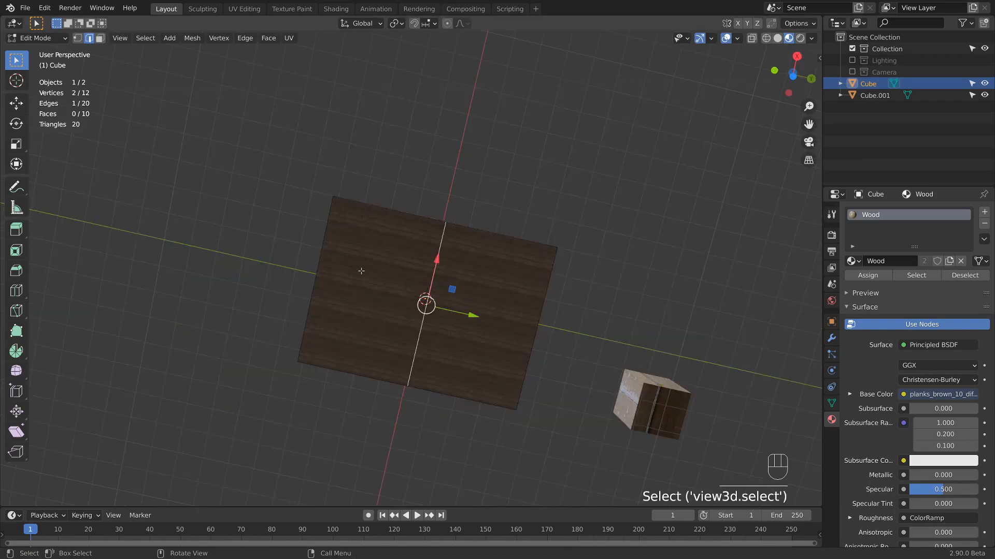
Step: Delete the two faces on the underside of the house
key("3")
left_click(360, 272)
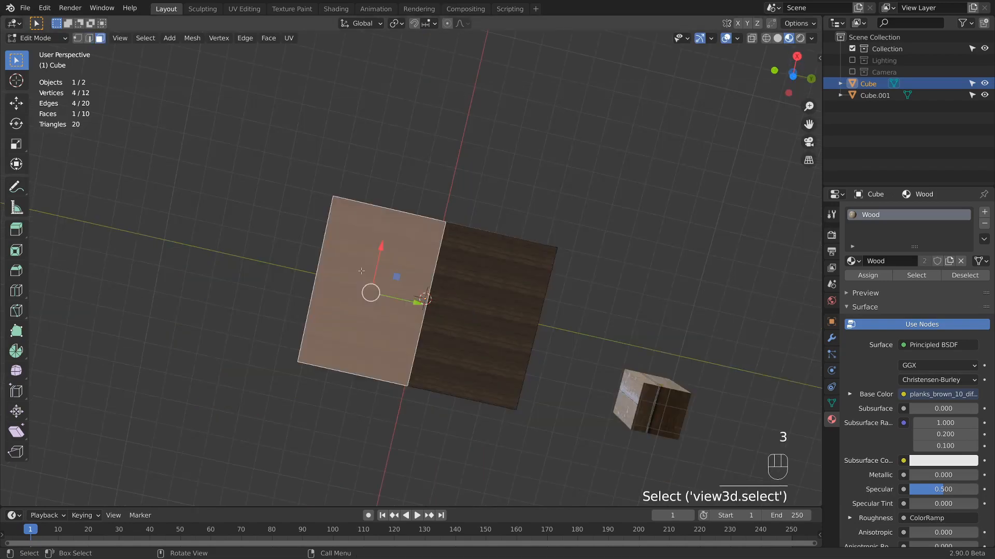
left_click(483, 295, "shift")
key("x")
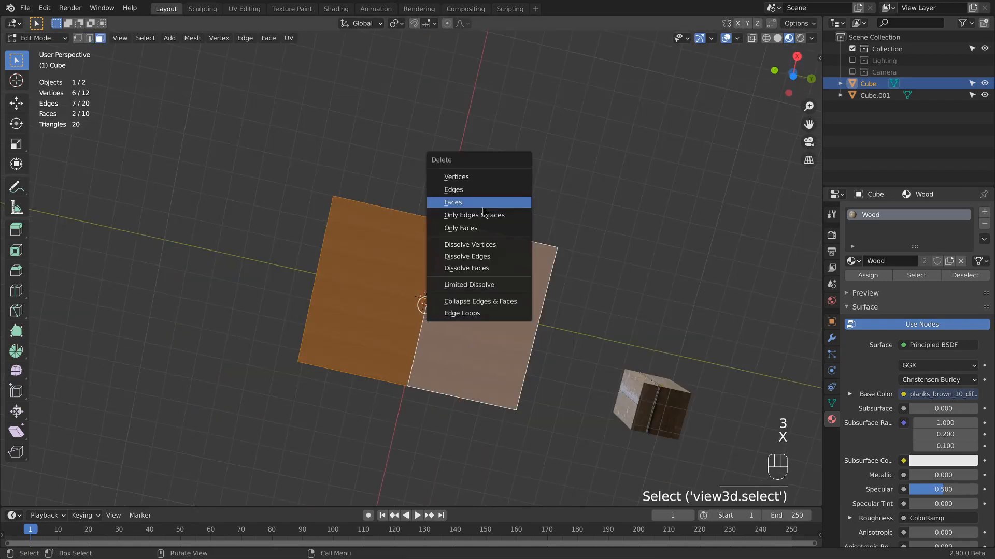
left_click(482, 206)
Step: Separate the two sloping roof faces into their own object and return to Object Mode
middle_click_drag(480, 207, 431, 272)
left_click(390, 241)
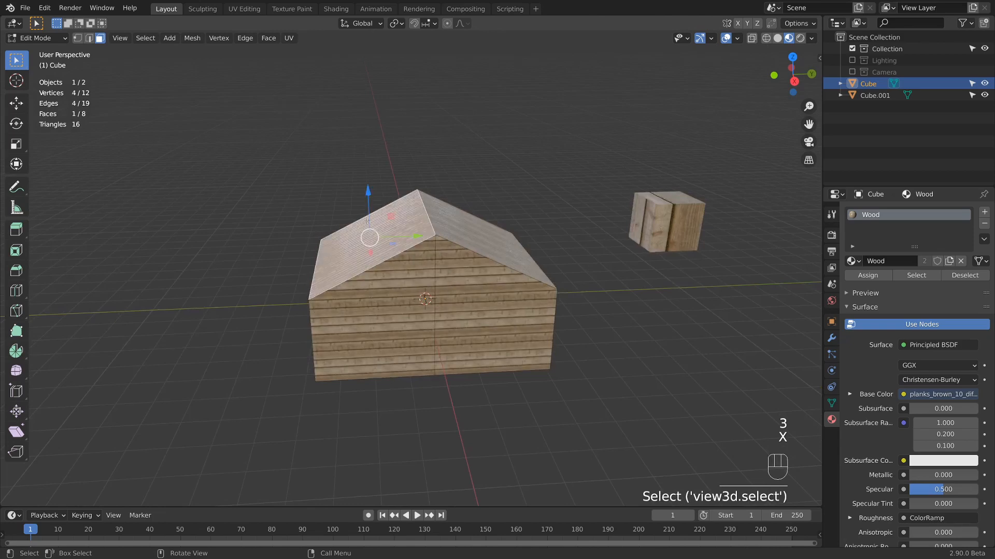
left_click(475, 234, "shift")
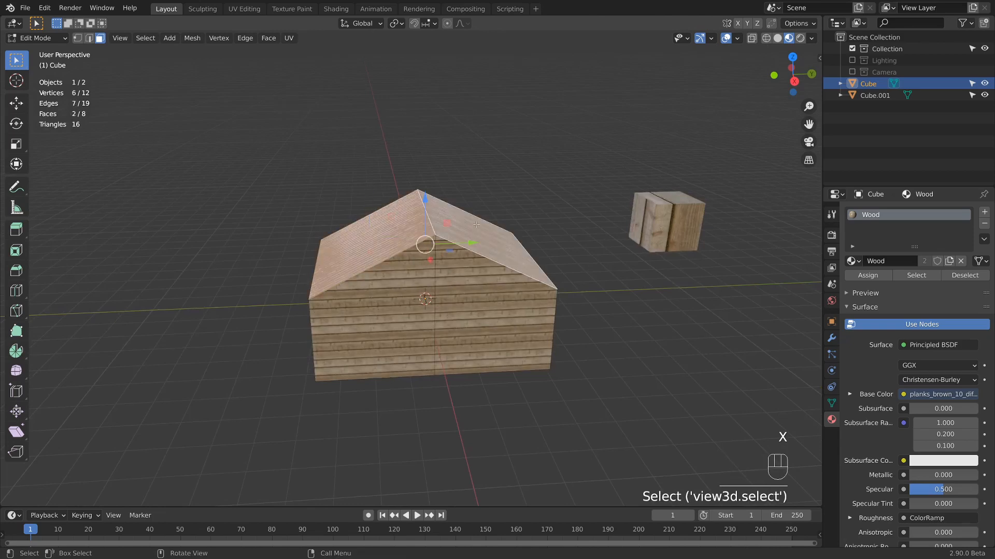
key("p")
left_click(472, 226)
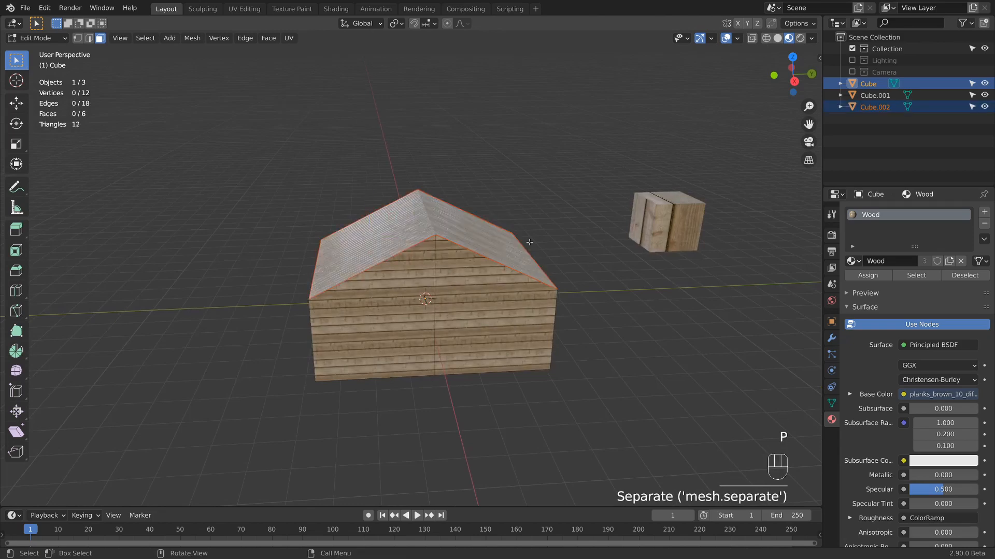
middle_click_drag(473, 228, 452, 236)
key("Tab")
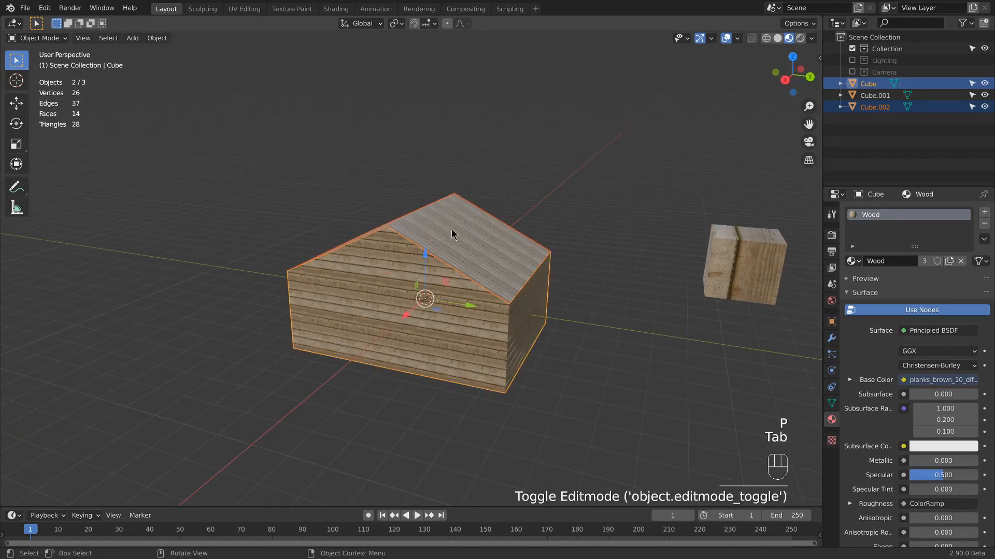
Step: Select the main body of the house and rename the object Walls
left_click(451, 229)
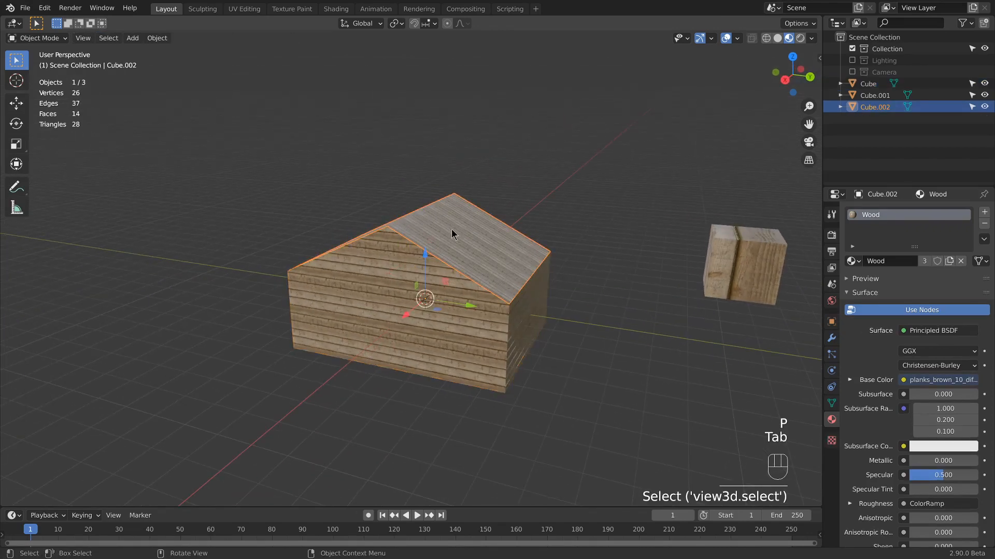
left_click(403, 316)
middle_click_drag(312, 263, 491, 185)
key("F2")
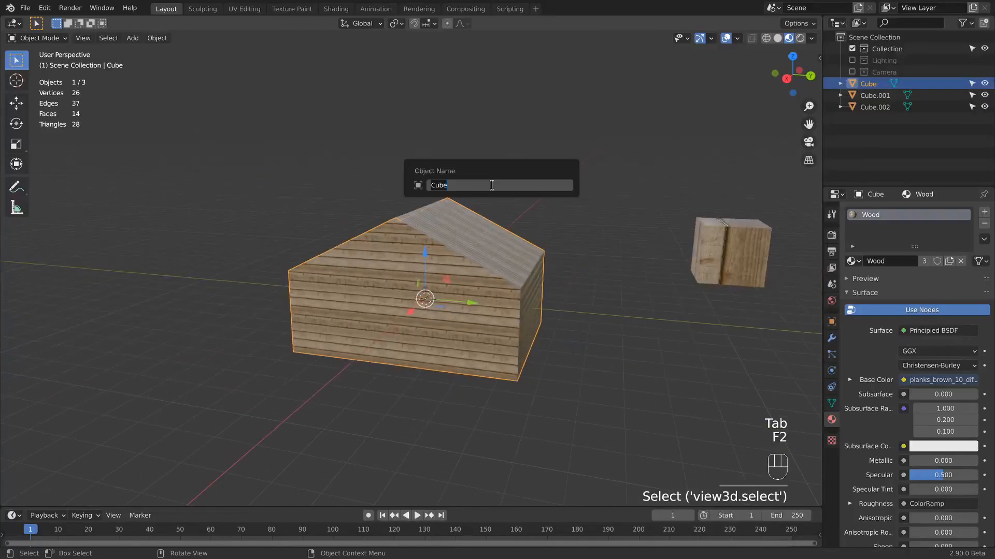
type("Walls")
key("Return")
Step: Select the separated roof object and rename it Roof
left_click(435, 225)
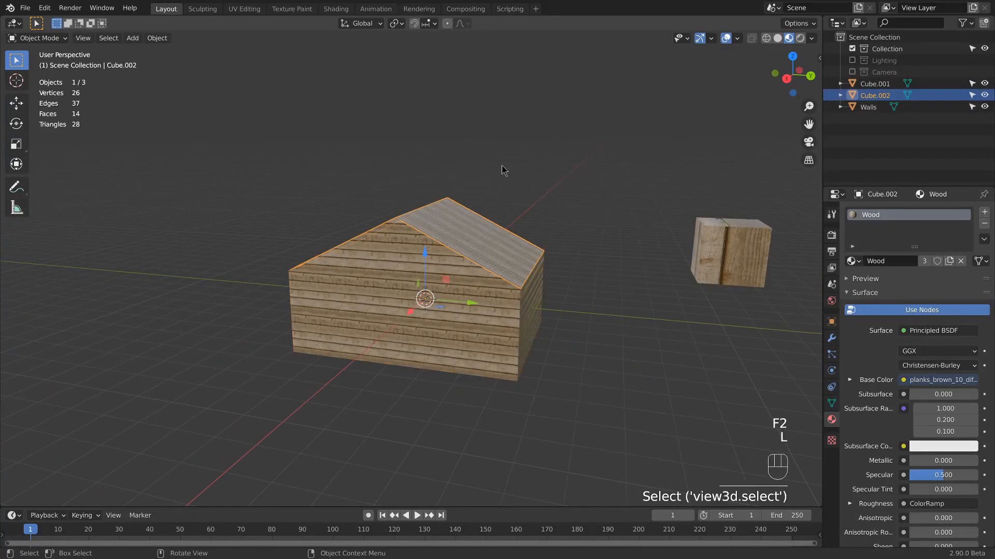
key("F2")
type("Roof")
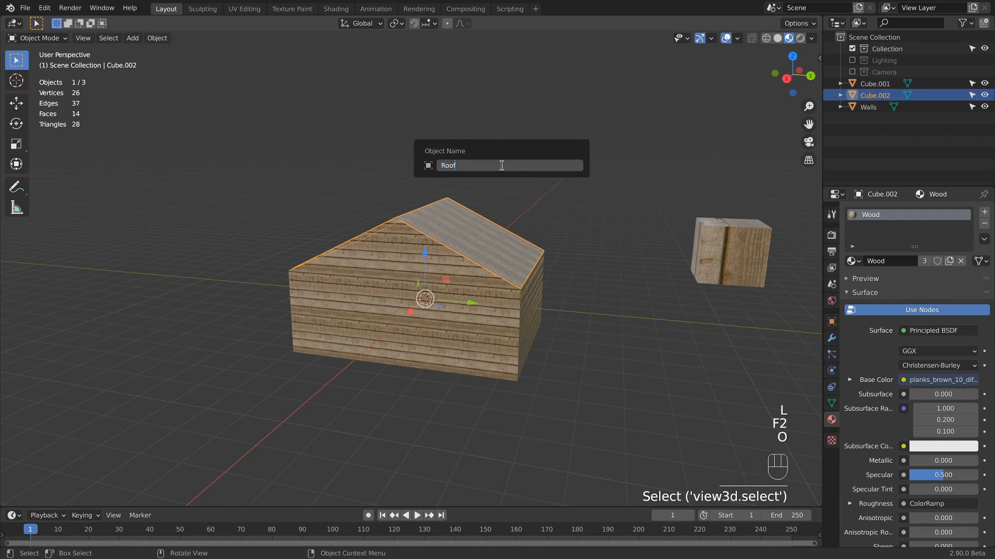
key("Return")
Step: Scale the whole roof mesh by about 1.23 along X so it overhangs both gable ends
scroll(466, 179, "up", 3)
key("Tab")
middle_click_drag(298, 176, 379, 195)
left_click(393, 216)
middle_click_drag(447, 202, 536, 206)
key("a")
key("a")
key("a")
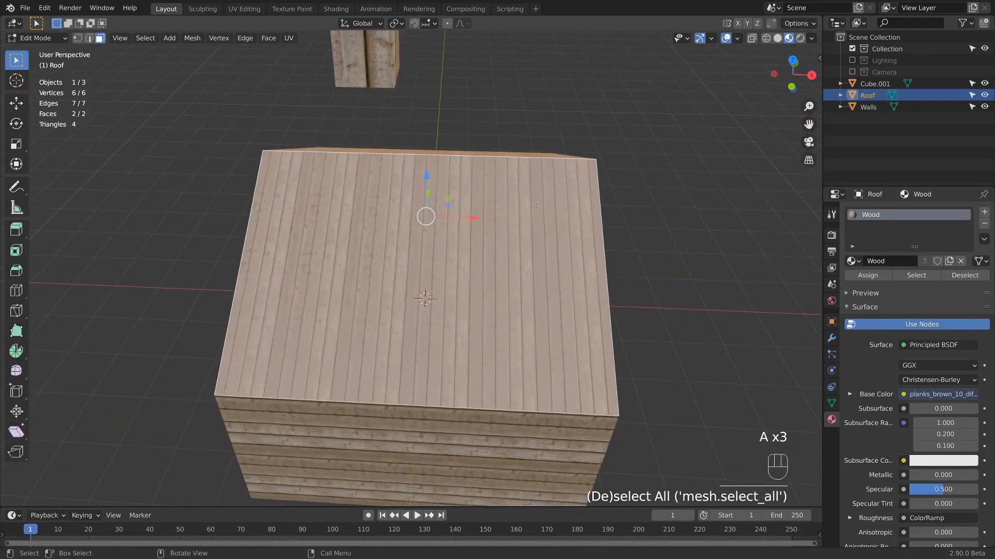
key("s")
key("x")
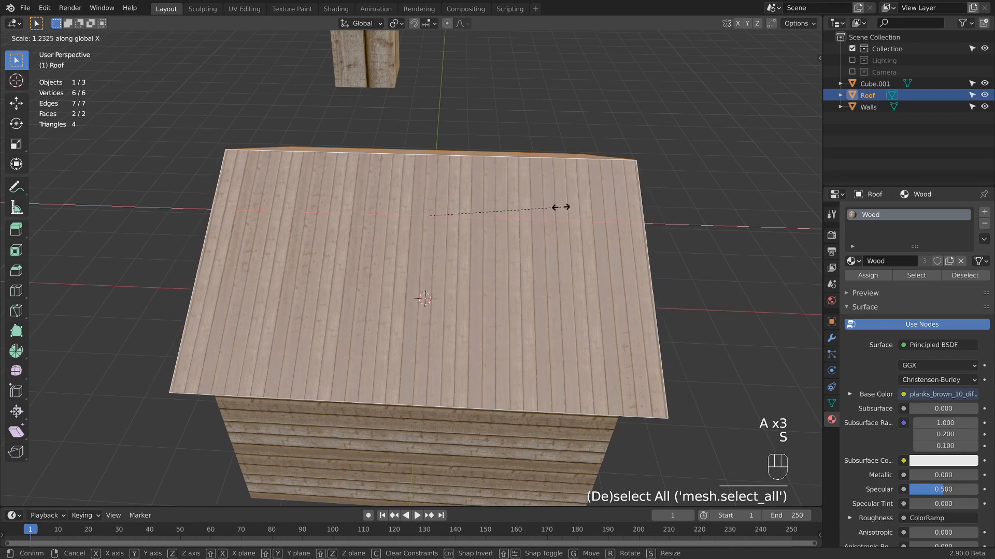
left_click(560, 207)
mouse_move(445, 207)
middle_mouse_down()
mouse_move(440, 187)
mouse_move(439, 200)
middle_mouse_up()
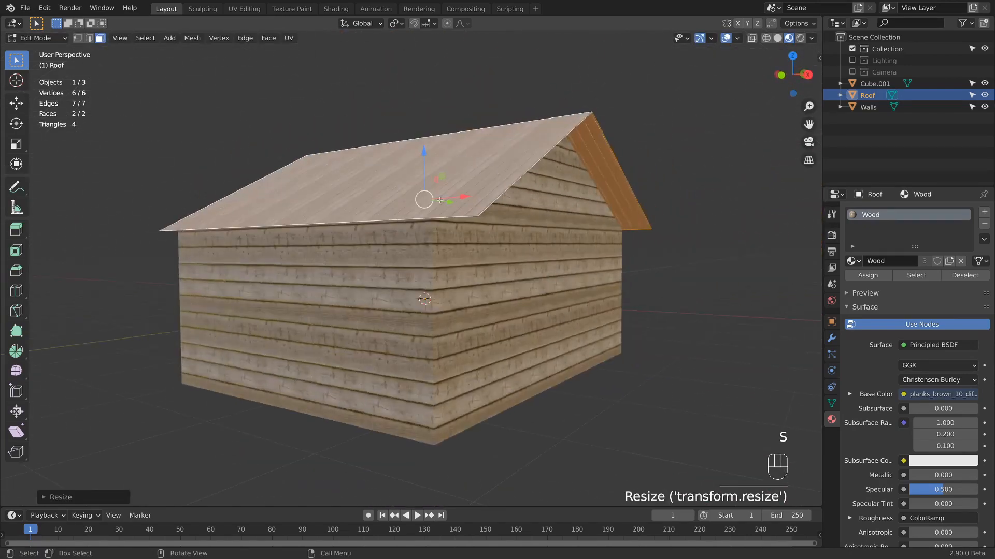
Step: Scale the roof mesh back along X so that only a slight overhang remains at the gable ends
middle_click_drag(362, 215, 504, 206)
key("s")
key("x")
left_click(493, 212)
left_click(498, 209)
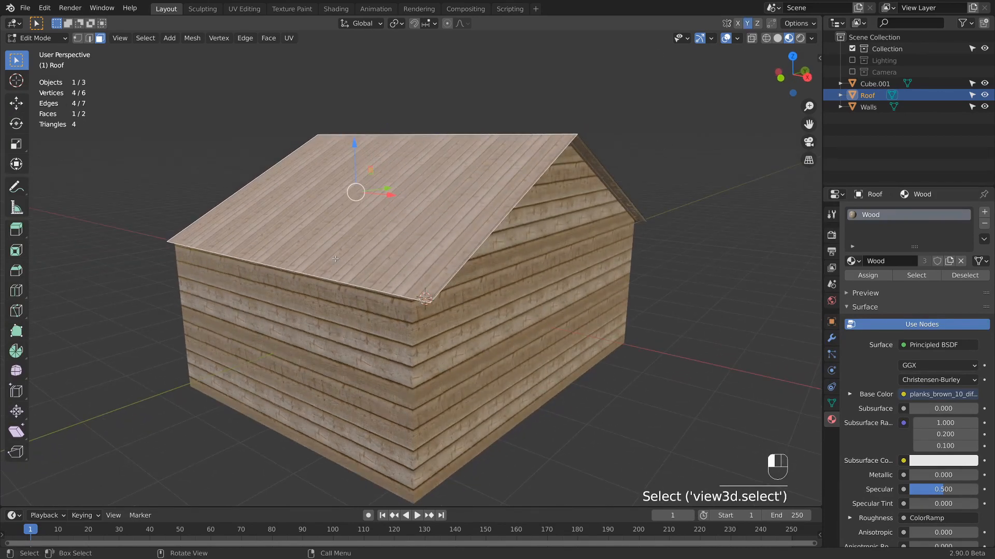
Step: Edge-slide the roof's eave edge down its slope with clamping off, so the eaves extend slightly beyond the side walls
key("2")
left_click(321, 273)
middle_click_drag(321, 273, 356, 261)
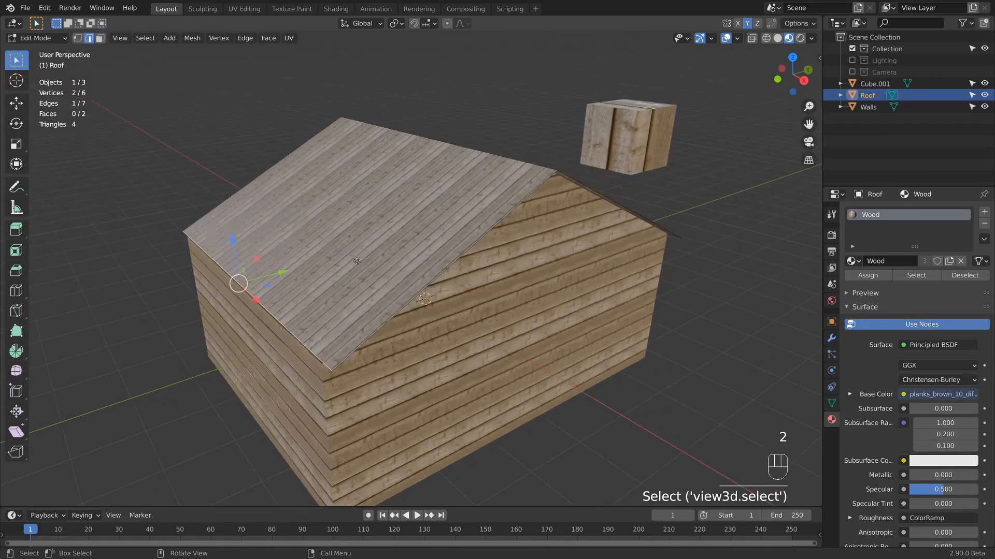
key("g")
key("g")
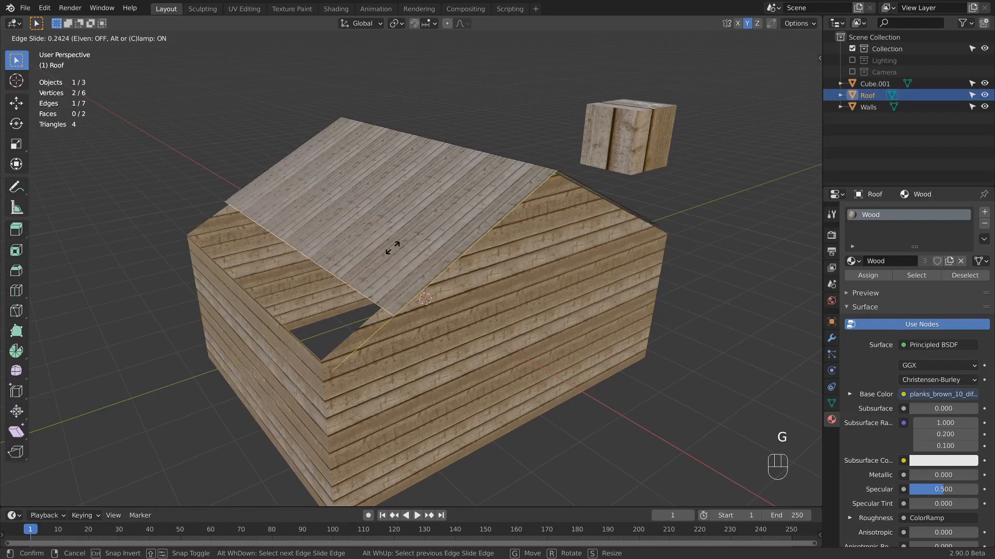
key("c")
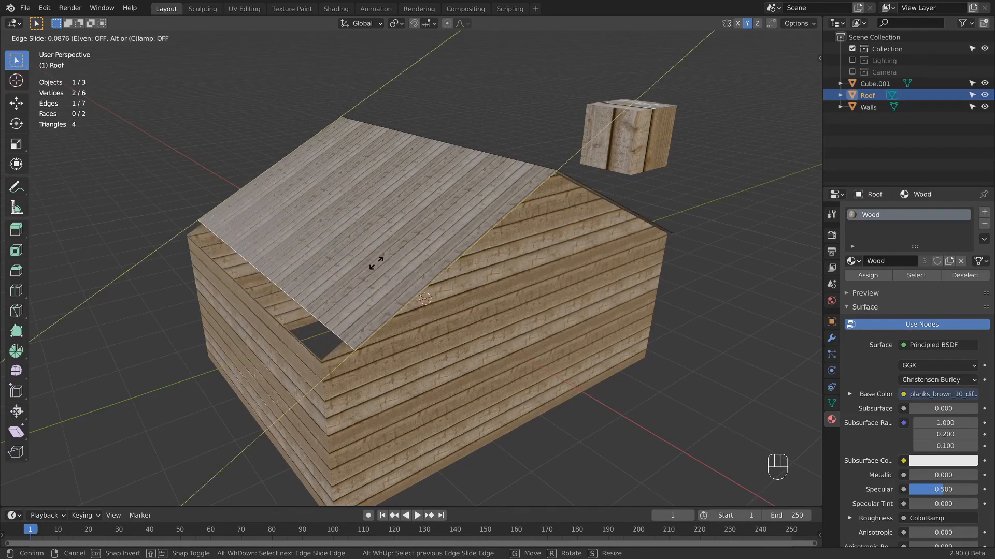
left_click(353, 283)
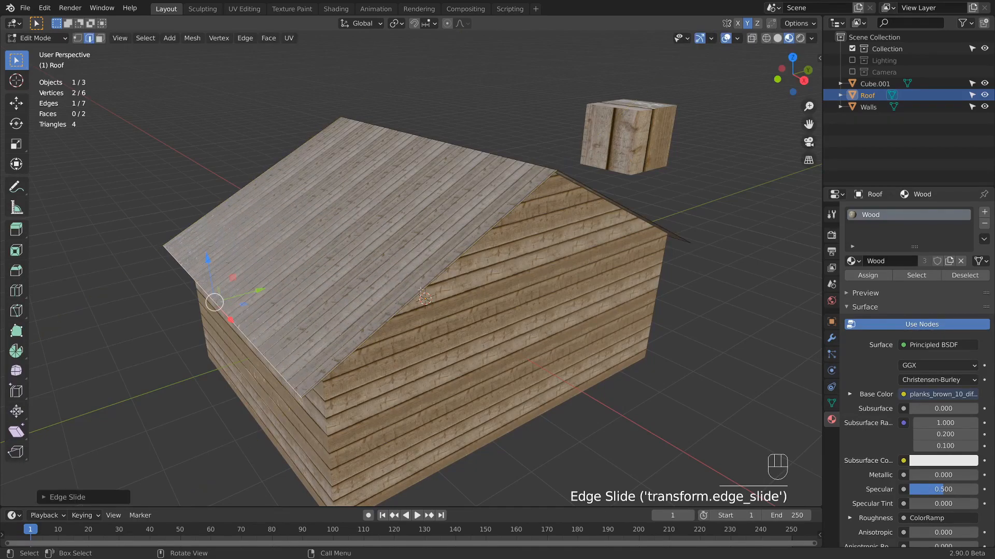
middle_click_drag(421, 291, 400, 248)
scroll(418, 288, "down", 3)
middle_click_drag(491, 290, 510, 310)
Step: Add a Solidify modifier to the Roof object and set its thickness to -0.2 m
key("Tab")
left_click(831, 339)
left_click(880, 213)
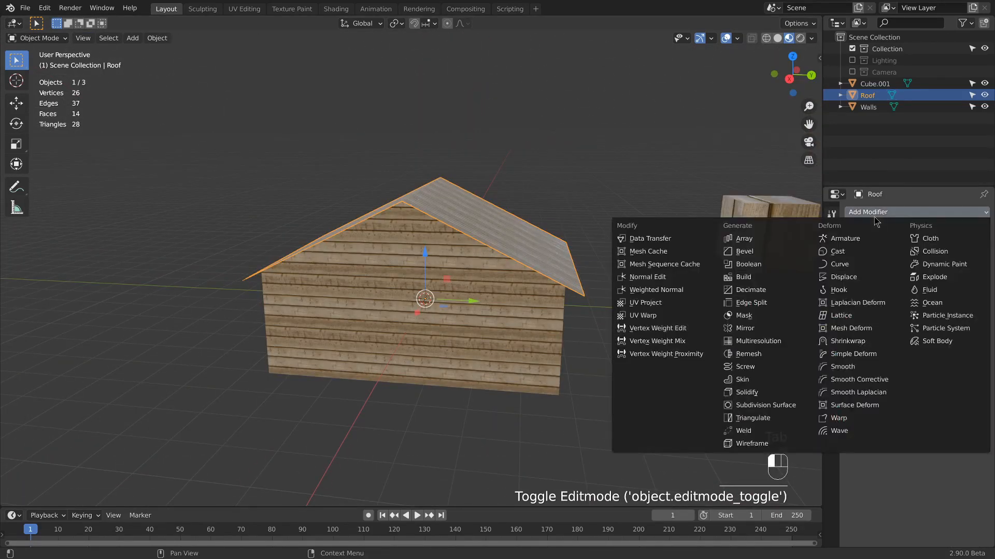
left_click(770, 395)
key("q")
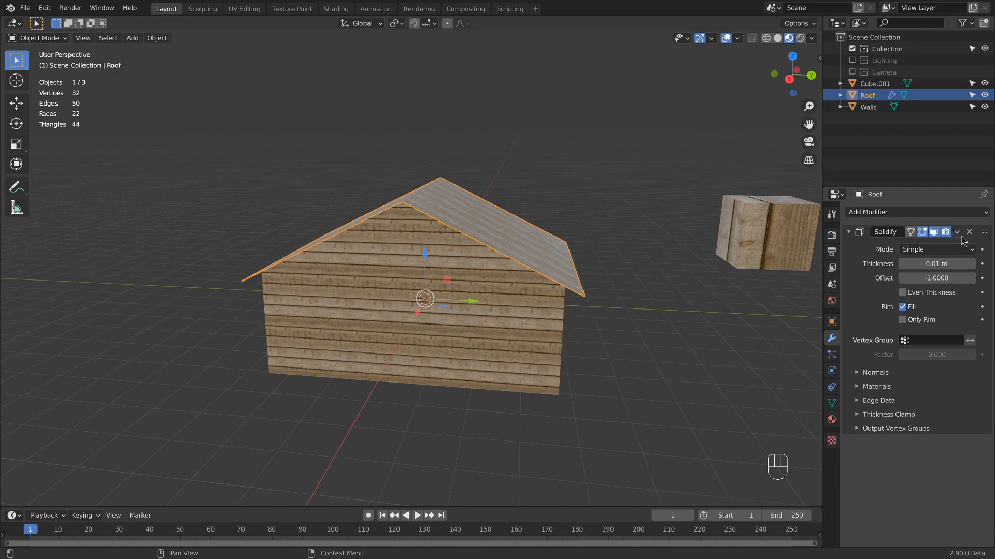
left_click_drag(931, 265, 472, 275)
middle_click_drag(471, 274, 496, 263)
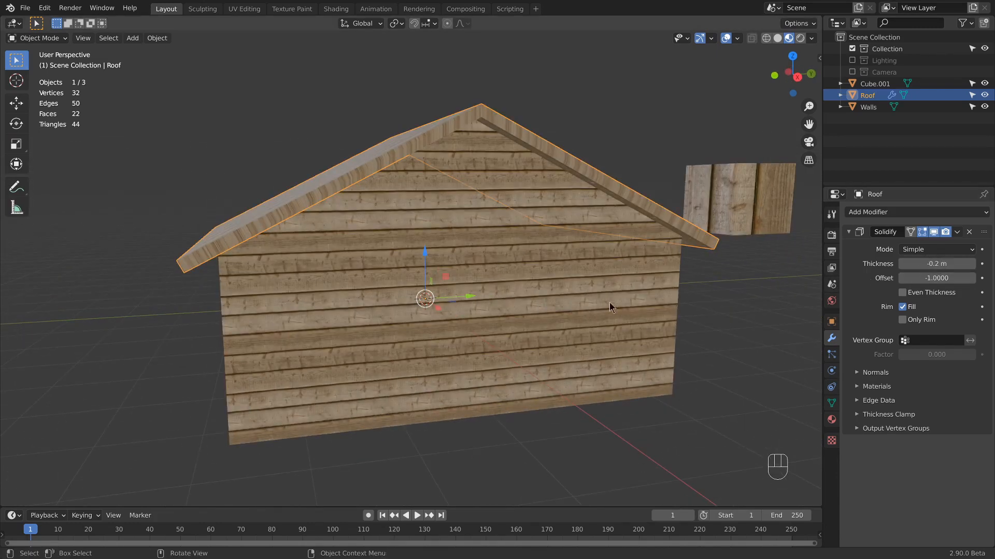
Step: Edit the Walls mesh and add two evenly spaced vertical loop cuts on one side of the gable's centre edge
middle_click_drag(609, 302, 511, 327)
key("Tab")
key("Tab")
left_click(446, 296)
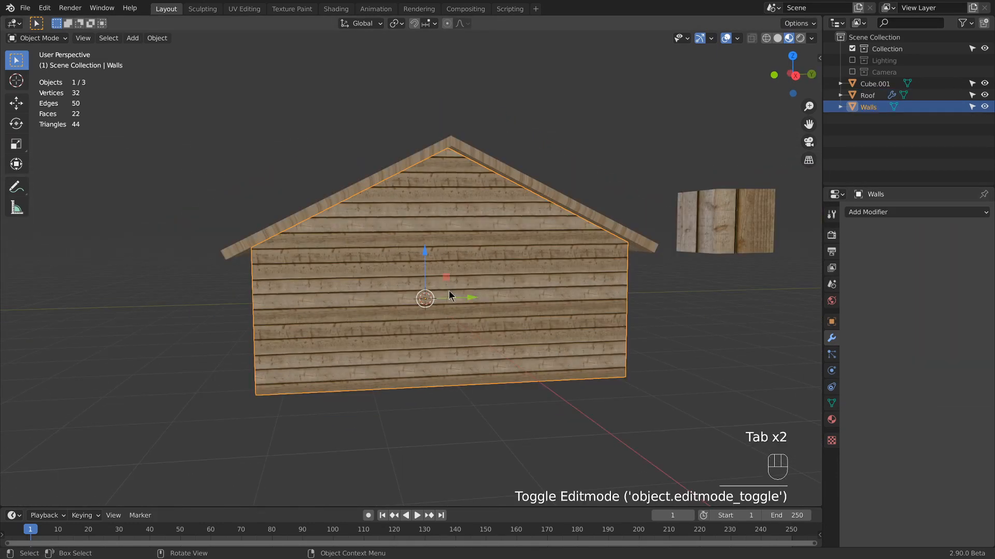
key("Tab")
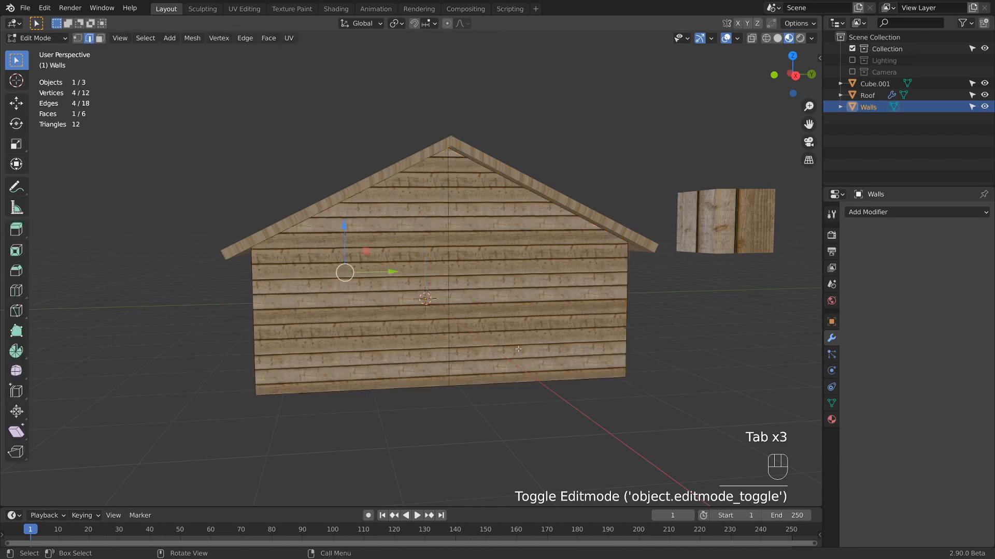
key("a")
middle_click_drag(518, 349, 515, 350)
key("ctrl+r")
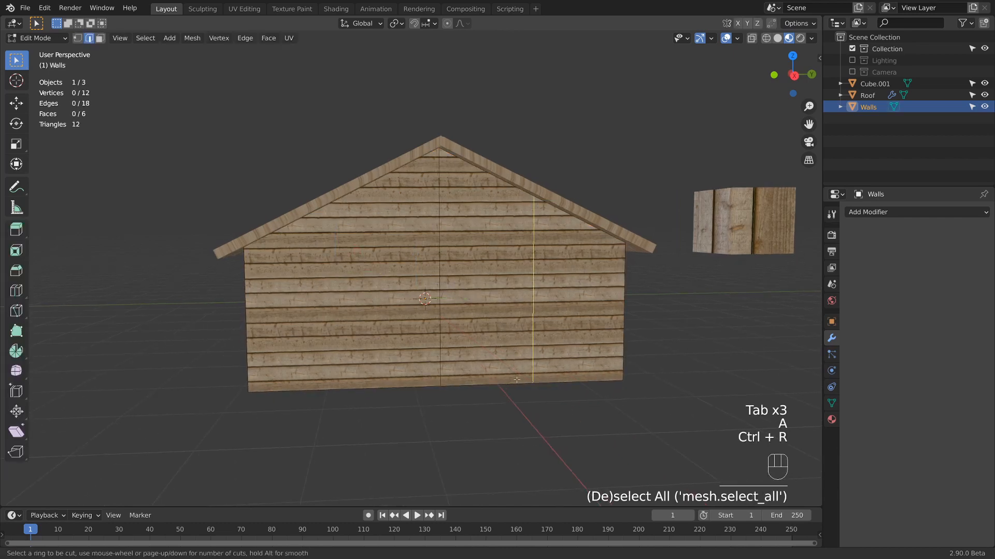
scroll(517, 380, "up", 1)
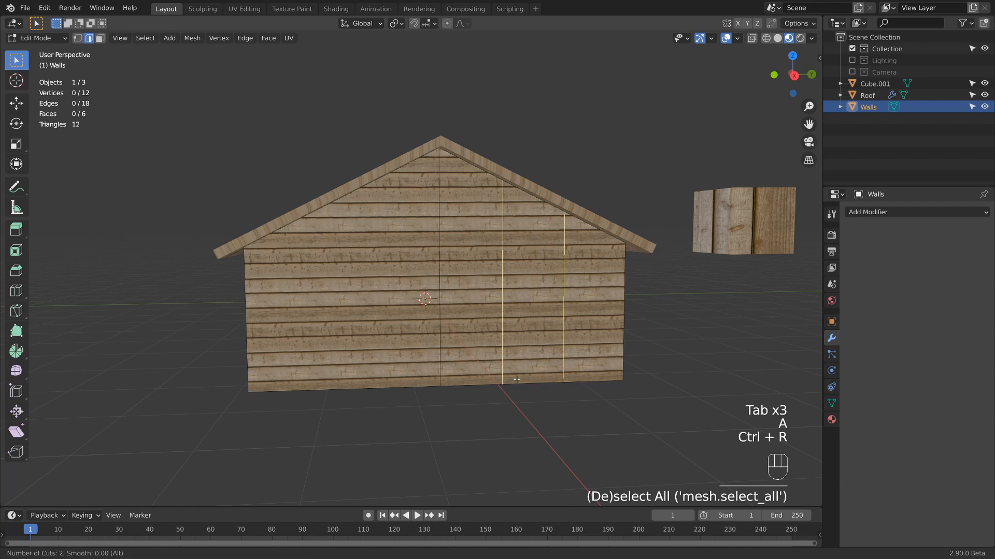
left_click(517, 380)
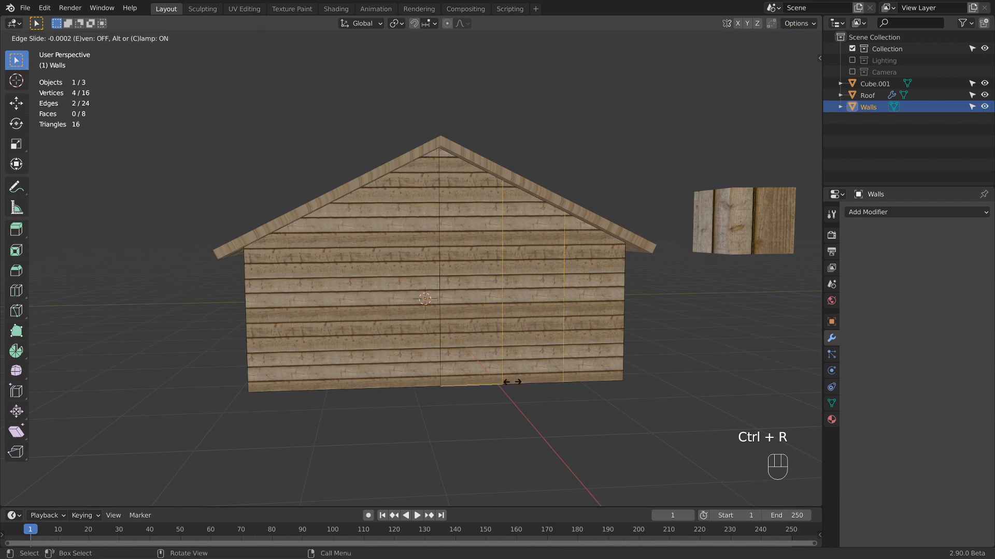
right_click(493, 382)
Step: Add two evenly spaced vertical loop cuts to the other half of the gable wall
key("ctrl+r")
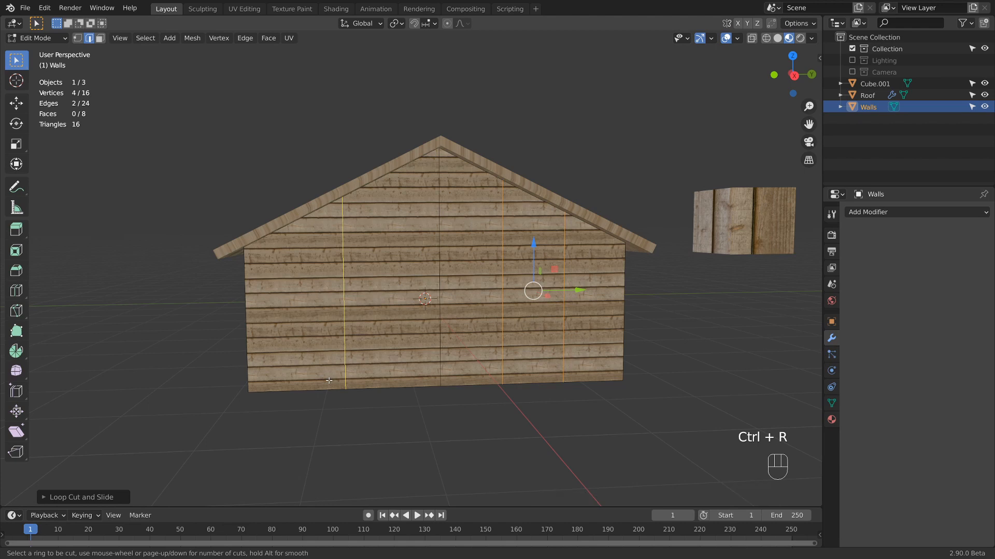
scroll(329, 381, "up", 1)
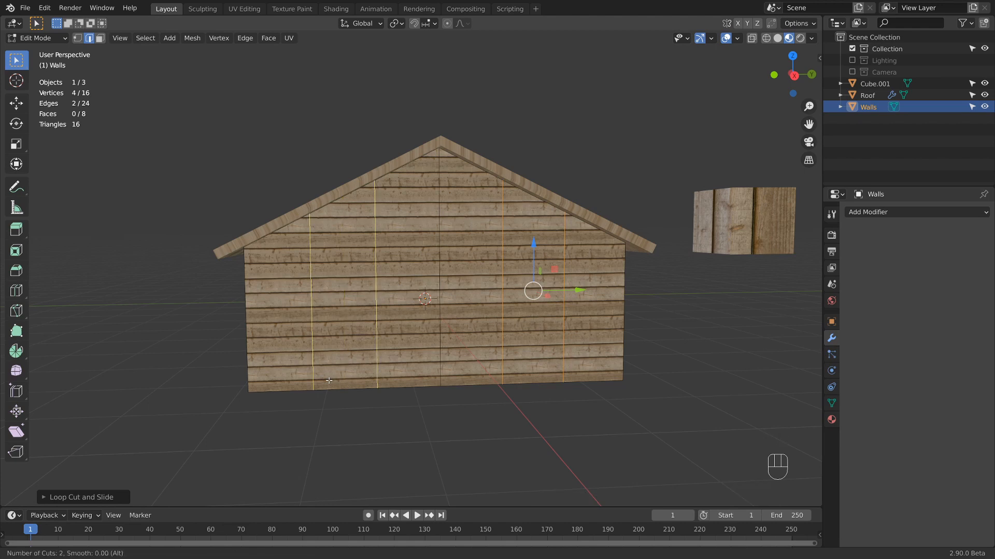
left_click(329, 381)
right_click(324, 380)
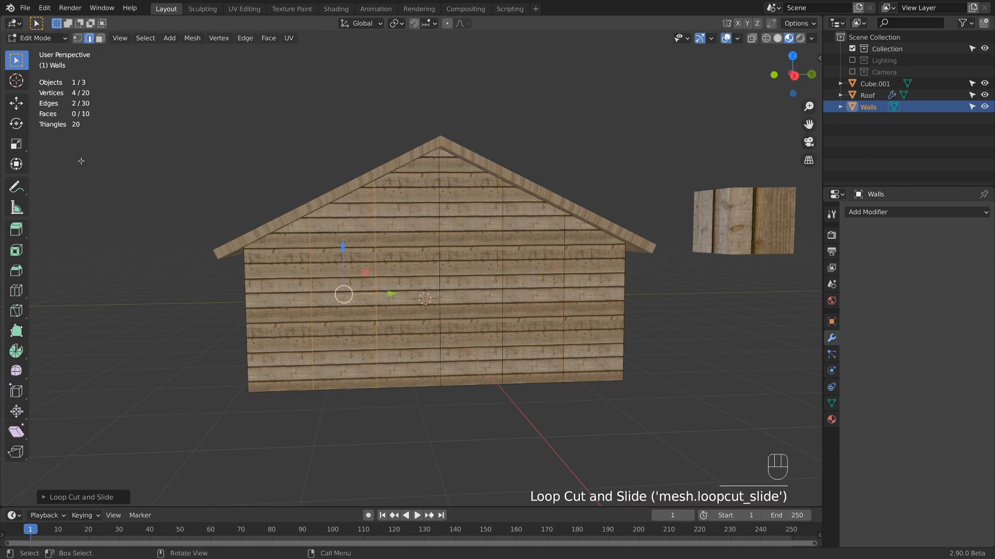
middle_click_drag(311, 218, 334, 324)
Step: Add a level horizontal loop cut around the lower part of the walls, using Even sliding to follow the base
key("a")
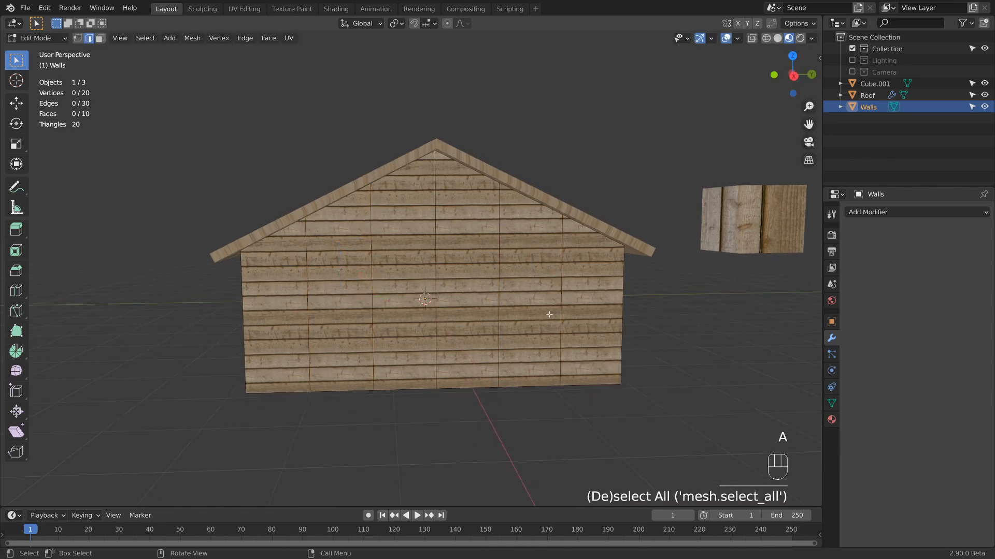
key("ctrl+r")
left_click(366, 330)
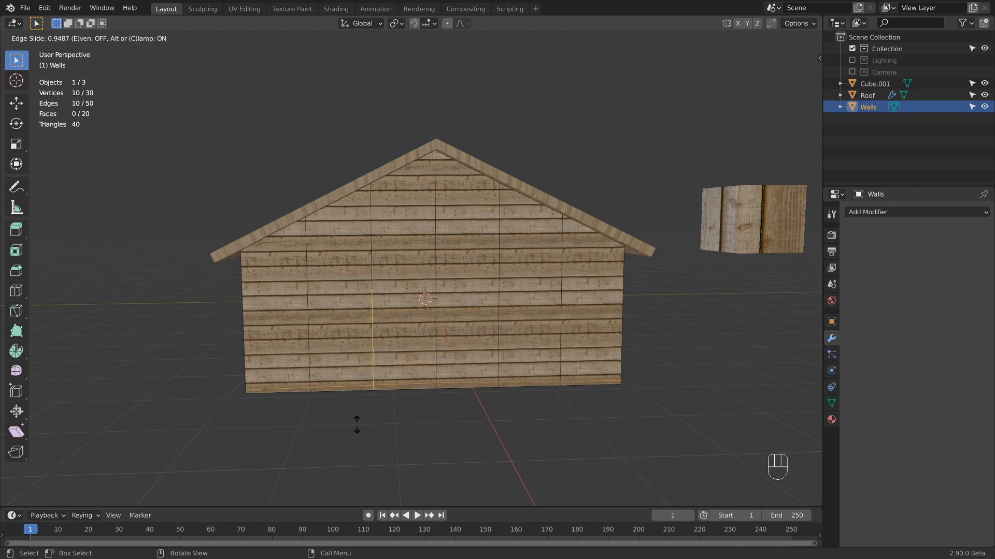
key("e")
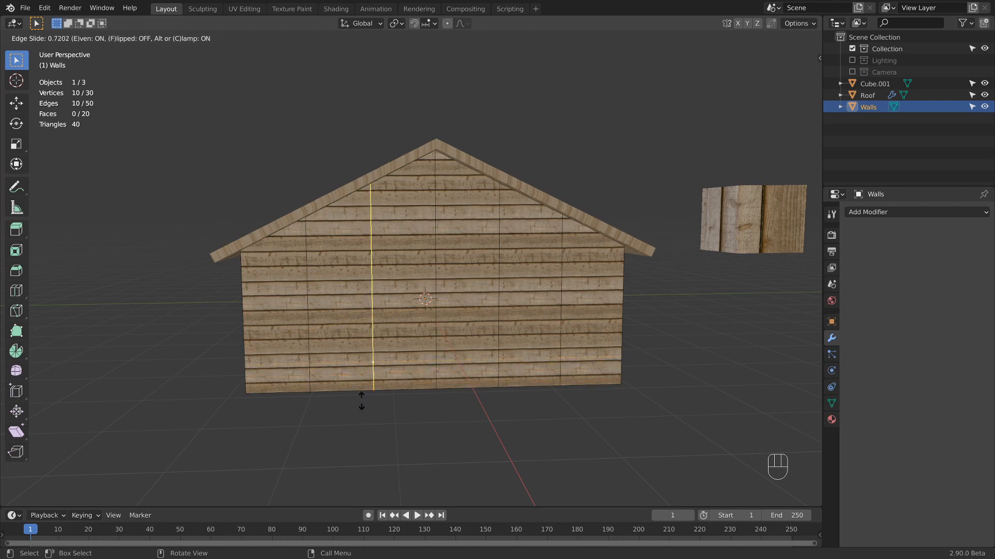
left_click(374, 380)
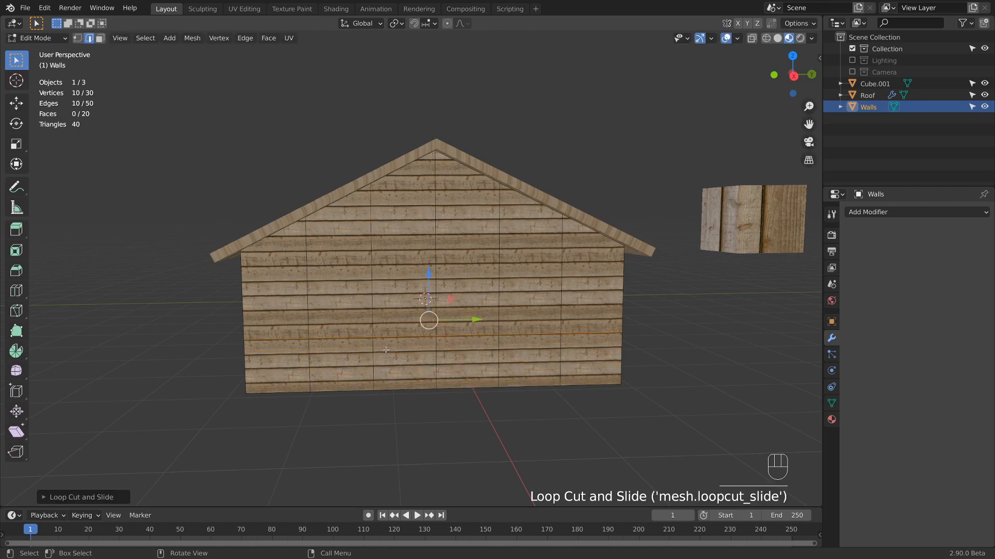
Step: Add a second level horizontal loop cut with Even sliding and slide it to just below the eaves
key("ctrl+r")
left_click(367, 284)
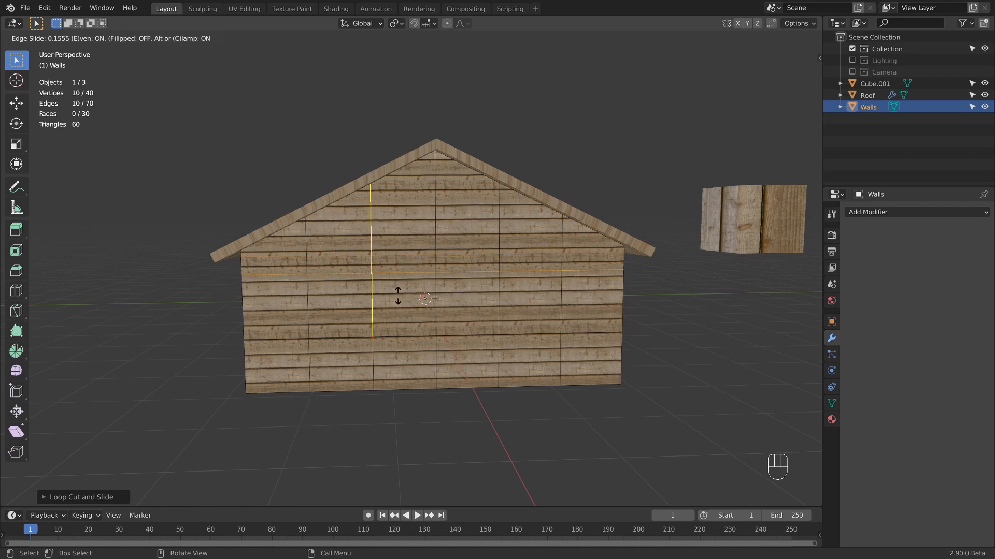
key("e")
key("e")
key("e")
key("e")
key("e")
key("e")
key("e")
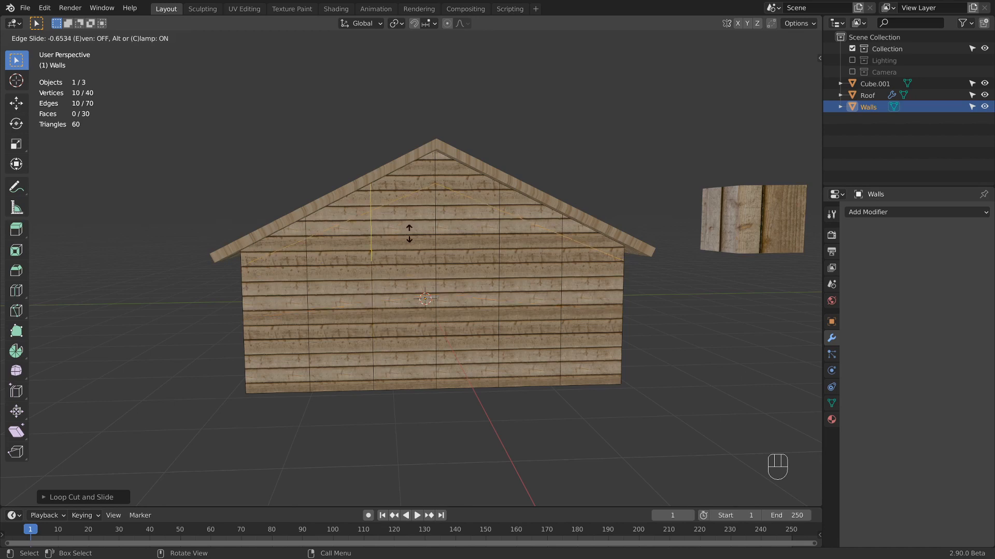
key("e")
key("e")
key("e")
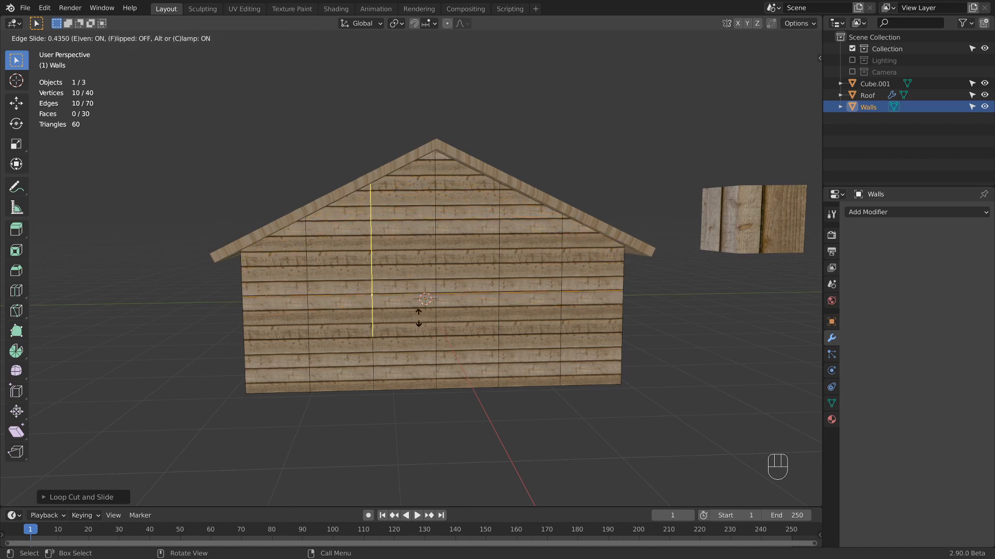
left_click(420, 282)
key("g")
key("g")
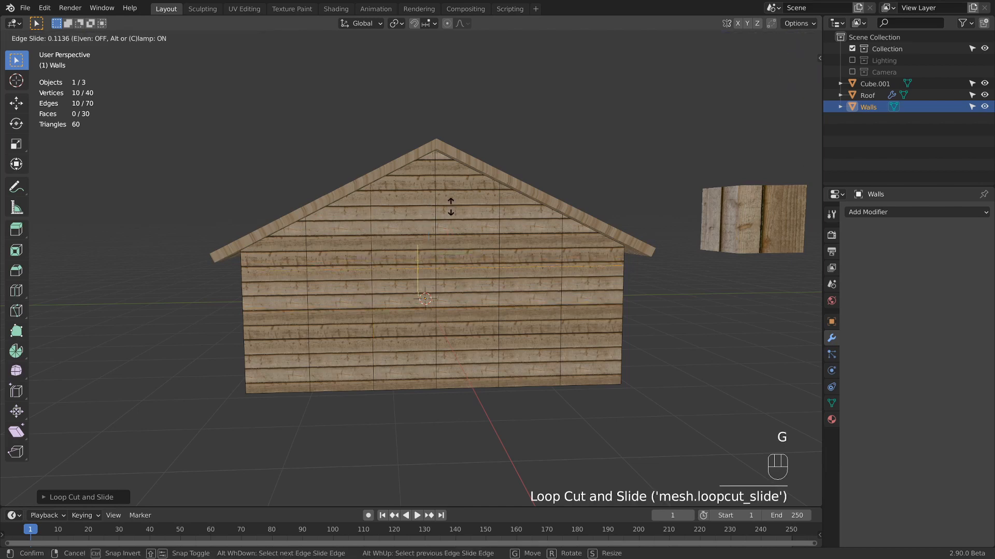
left_click(451, 211)
Step: Delete the two stacked faces in one half of the gable wall to open a doorway down to the ground
key("3")
left_click(540, 309)
middle_click_drag(540, 314, 499, 342)
left_click(500, 344, "shift")
key("x")
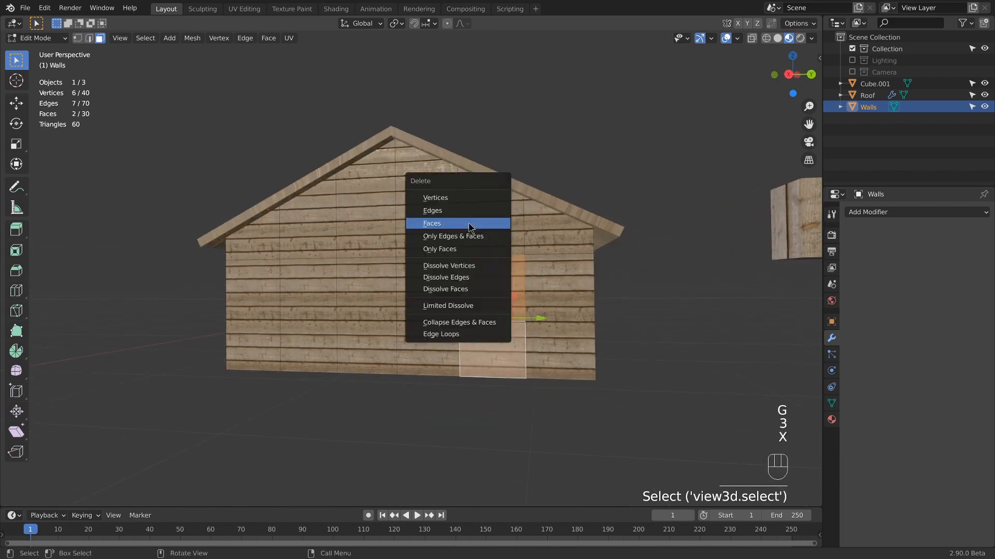
left_click(470, 224)
Step: Delete the single middle-row face in the other half of the gable wall to open a window
left_click(307, 293)
key("x")
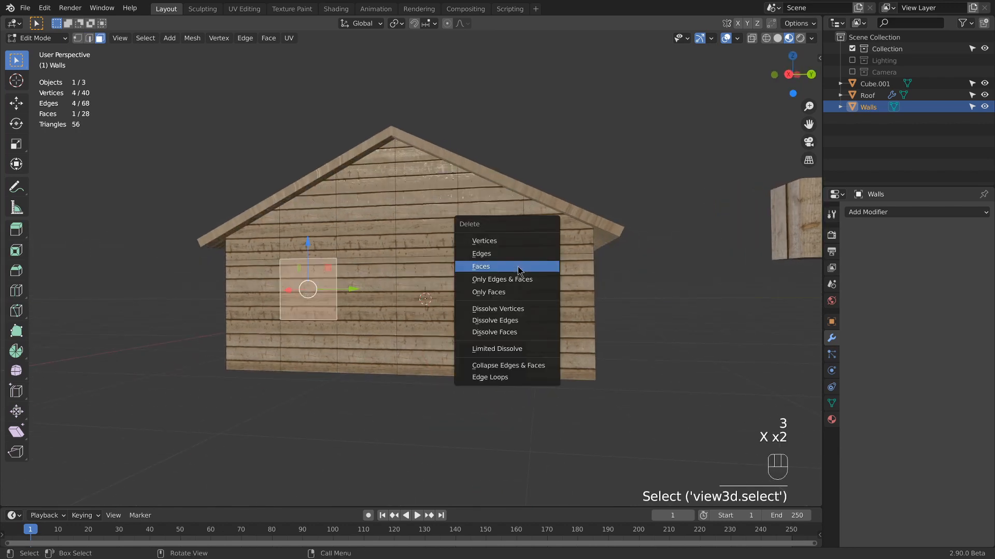
left_click(518, 266)
middle_click_drag(455, 267, 422, 281)
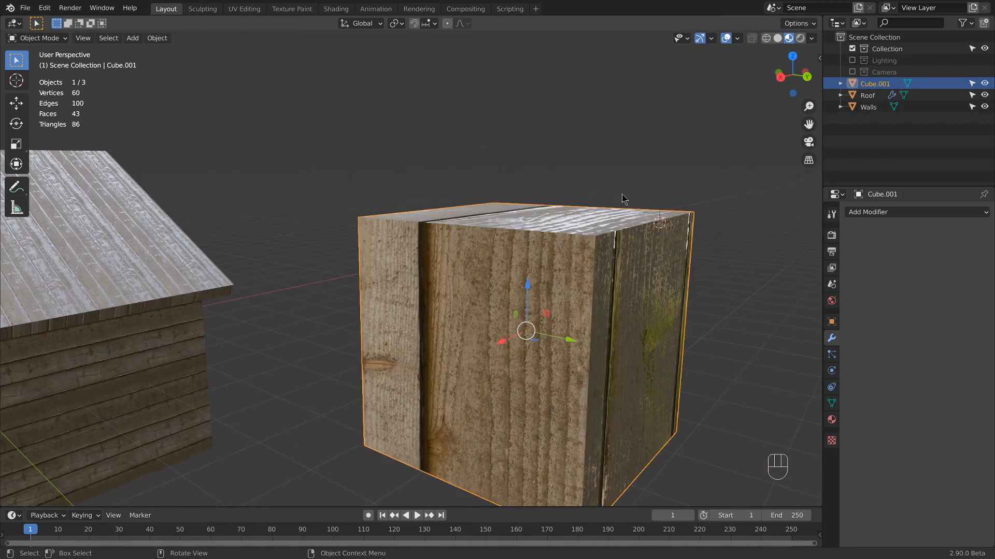
Step: Add a Bevel modifier to the separate wooden cube, Cube.001
left_click(904, 212)
left_click(761, 252)
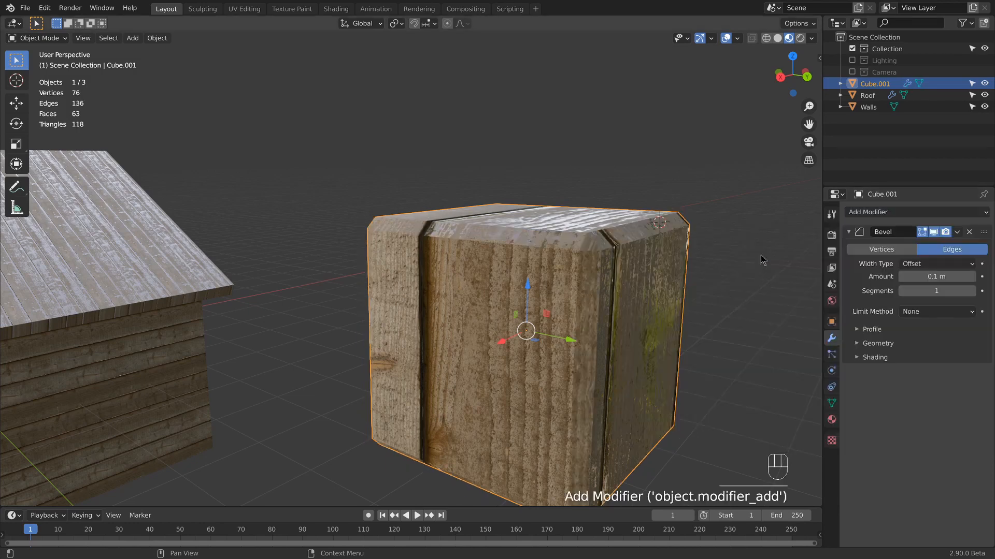
Step: Try the cube's bevel with 3 segments and return it to 1 segment
left_click(972, 292)
left_click(971, 292)
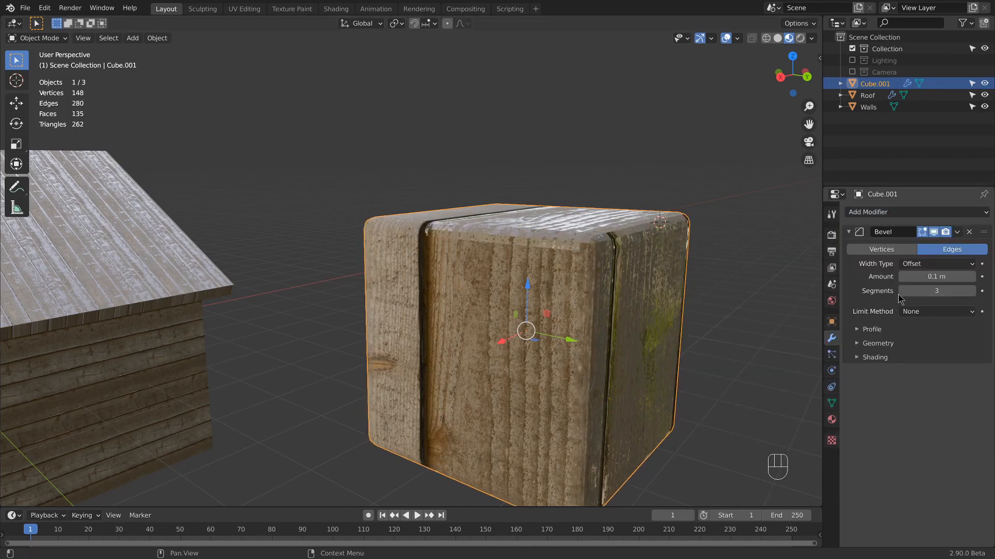
left_click(901, 291)
left_click(900, 291)
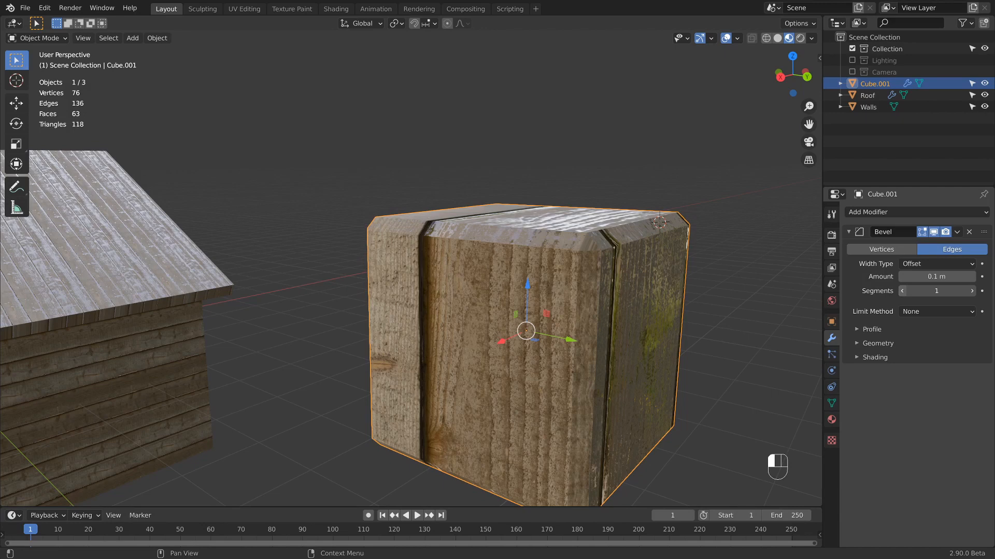
Step: Enable Harden Normals in the Bevel modifier's shading options
left_click(857, 330)
left_click(858, 334)
left_click(859, 361)
left_click(907, 374)
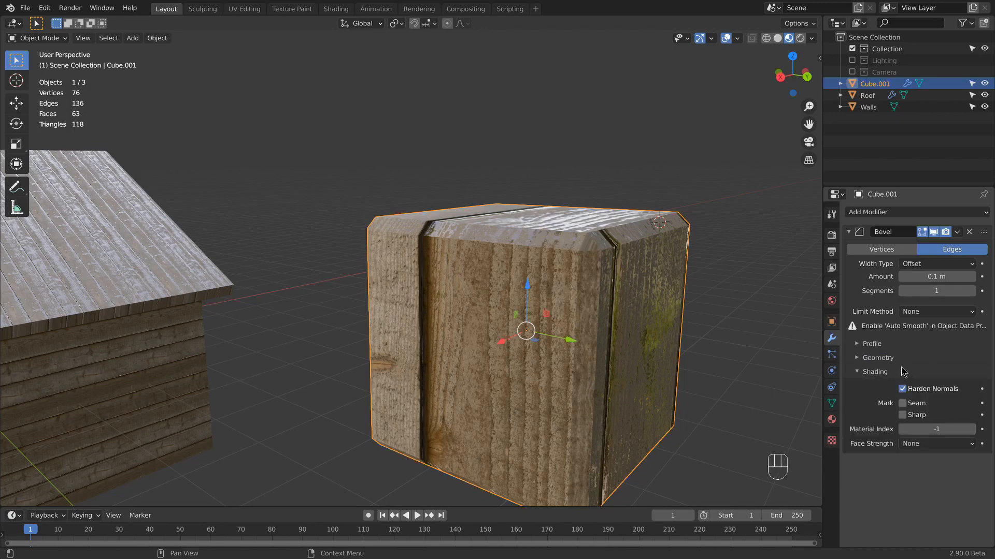
Step: Turn on Auto Smooth in the cube's mesh normals settings and inspect the bevelled edges
left_click(831, 403)
left_click(860, 411)
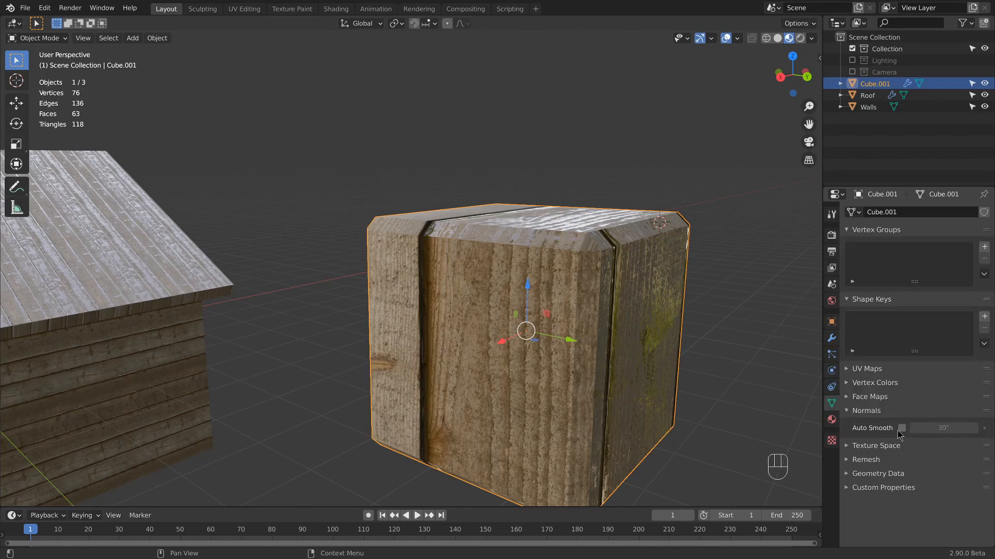
left_click(902, 428)
scroll(623, 250, "up", 3)
mouse_move(610, 249)
middle_mouse_down()
mouse_move(631, 268)
mouse_move(607, 271)
middle_mouse_up()
scroll(607, 271, "down", 2)
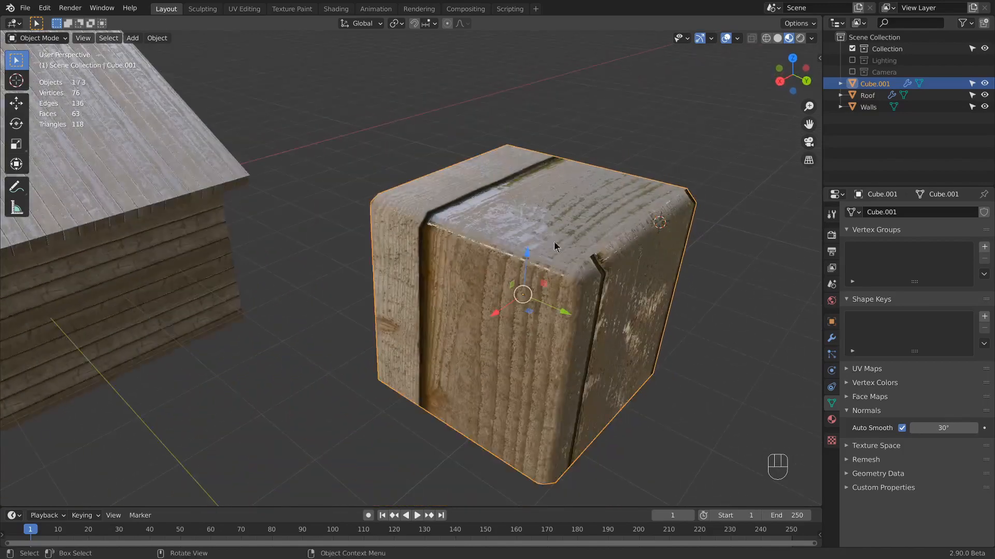
scroll(497, 246, "up", 2)
middle_click_drag(497, 247, 484, 246)
scroll(484, 246, "down", 3)
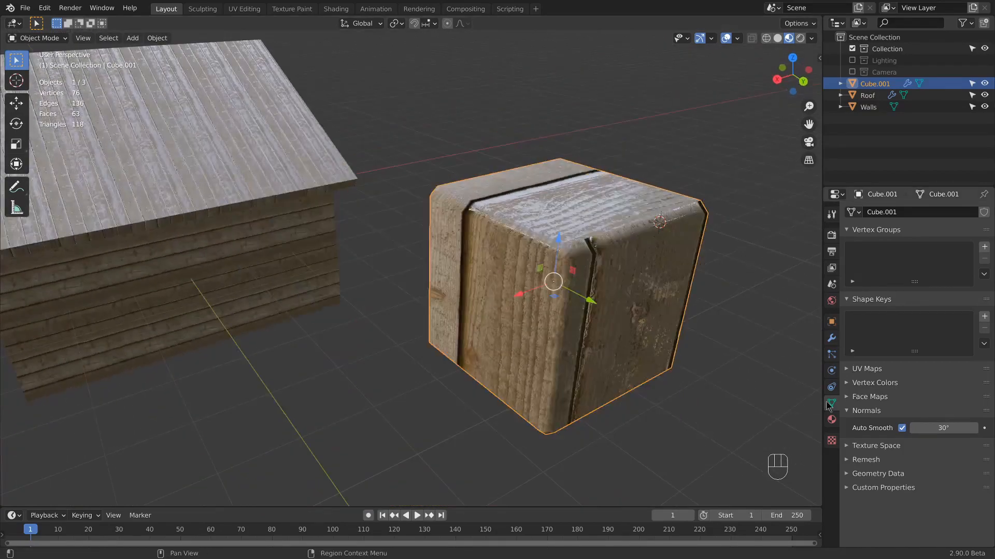
Step: Set the Bevel modifier's amount on the separate wooden cube to 0.01 m
left_click(831, 337)
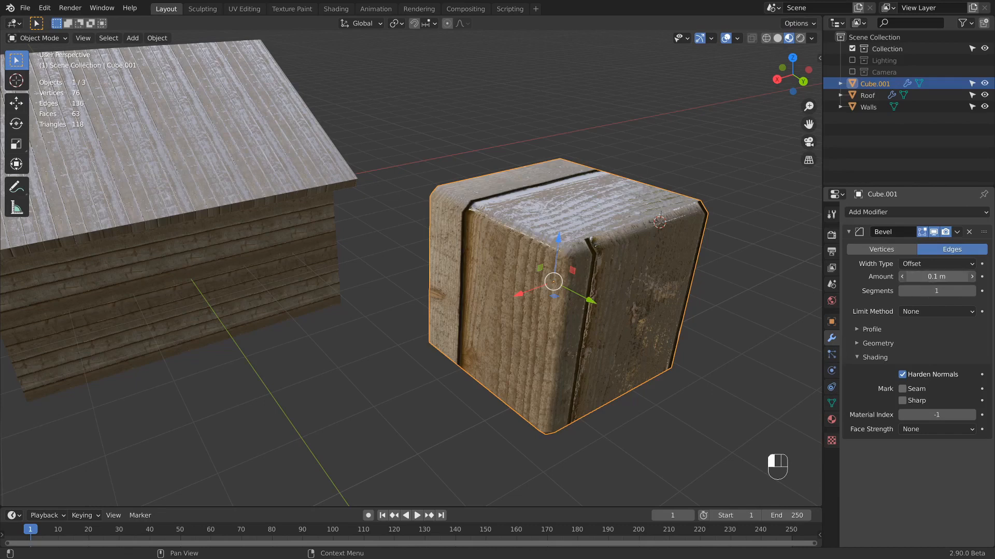
left_click(943, 277)
key("Right")
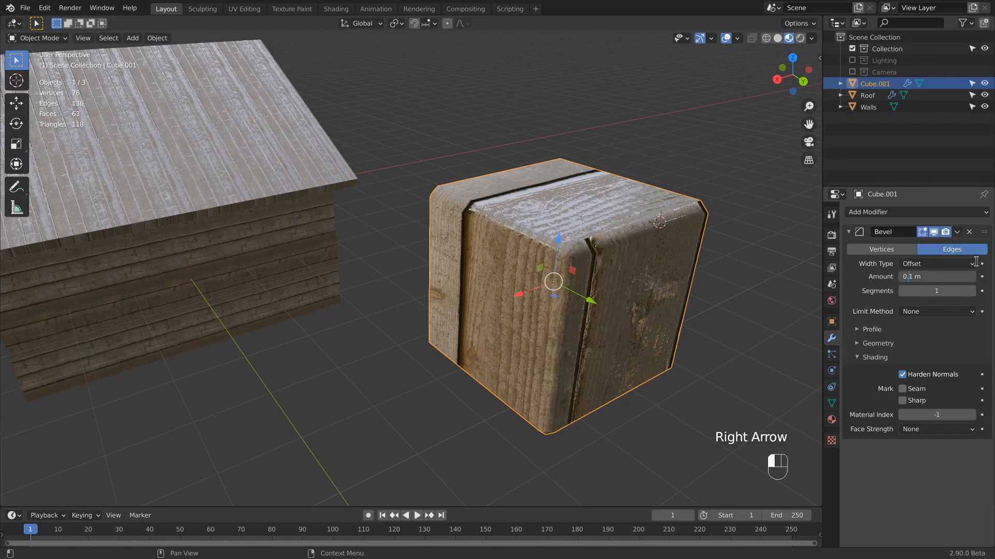
type("0")
key("Return")
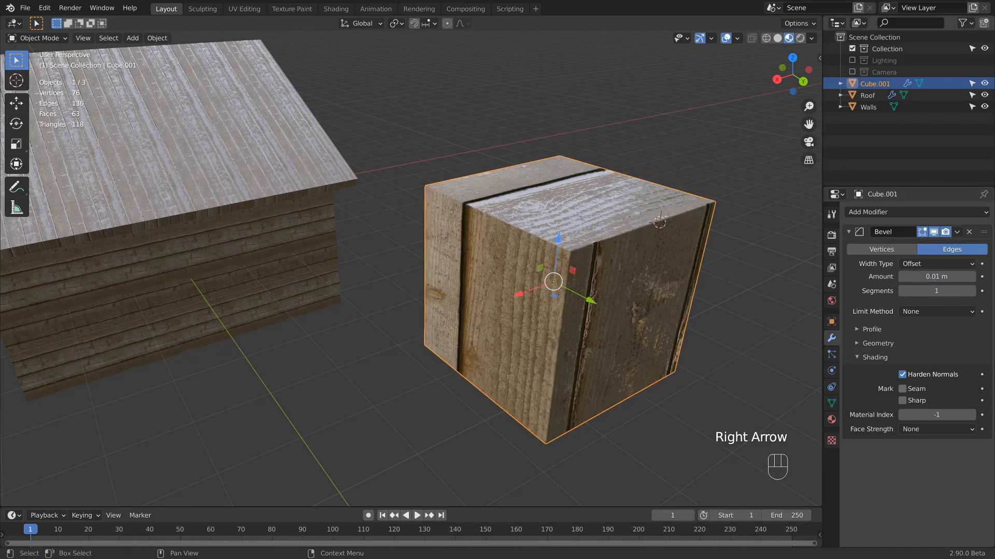
Step: Inspect the wooden cube's narrow bevelled edges and corners up close and from a distance
scroll(637, 223, "up", 4)
middle_click_drag(439, 275, 470, 275)
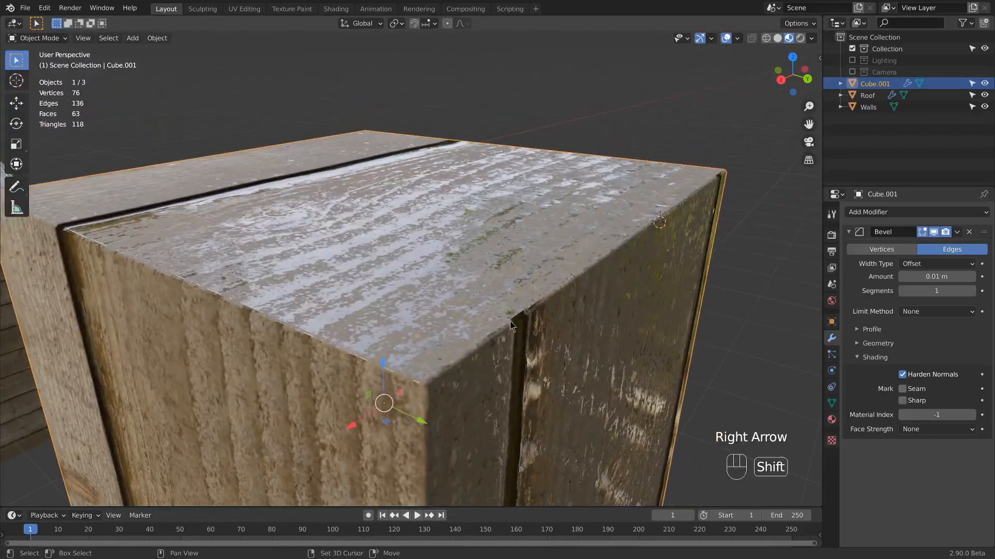
middle_click_drag(476, 319, 467, 326, "shift")
scroll(468, 325, "up", 3)
middle_click_drag(547, 318, 583, 310)
scroll(584, 313, "down", 8)
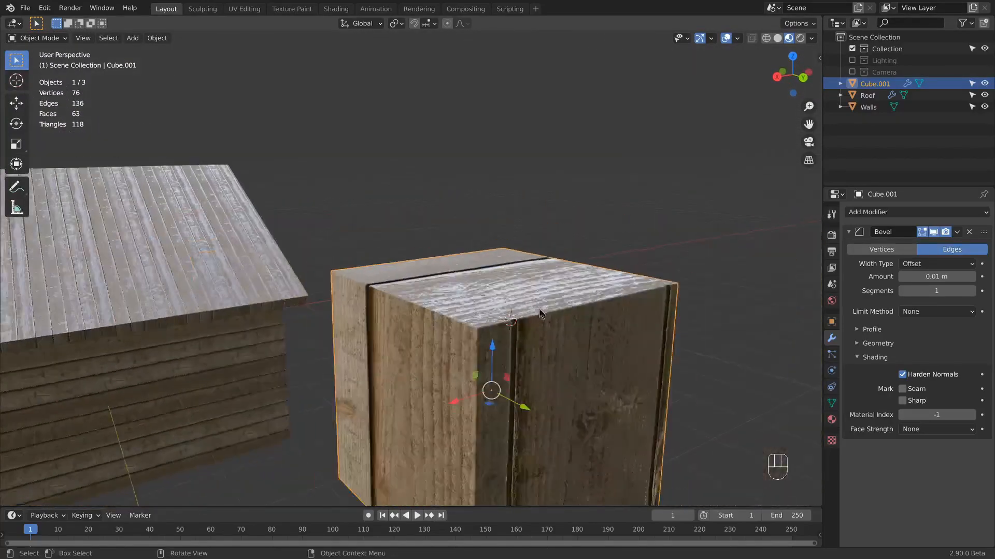
middle_click_drag(470, 296, 533, 302)
scroll(533, 302, "up", 6)
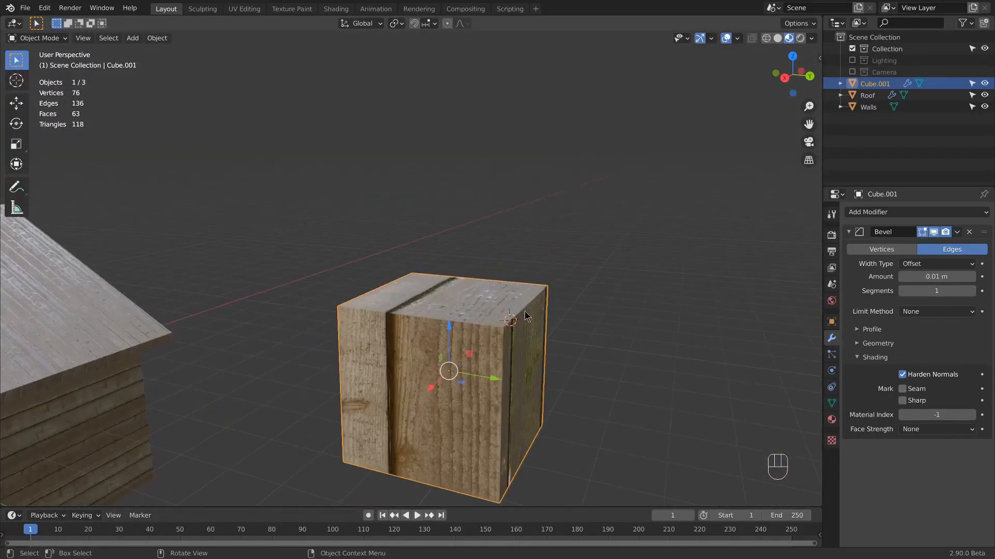
Step: Scale the cube's mesh down horizontally while locking Z to form a slim vertical post, and check the Correct Face Attributes option
key("Tab")
middle_click_drag(505, 355, 666, 239, "shift")
key("s")
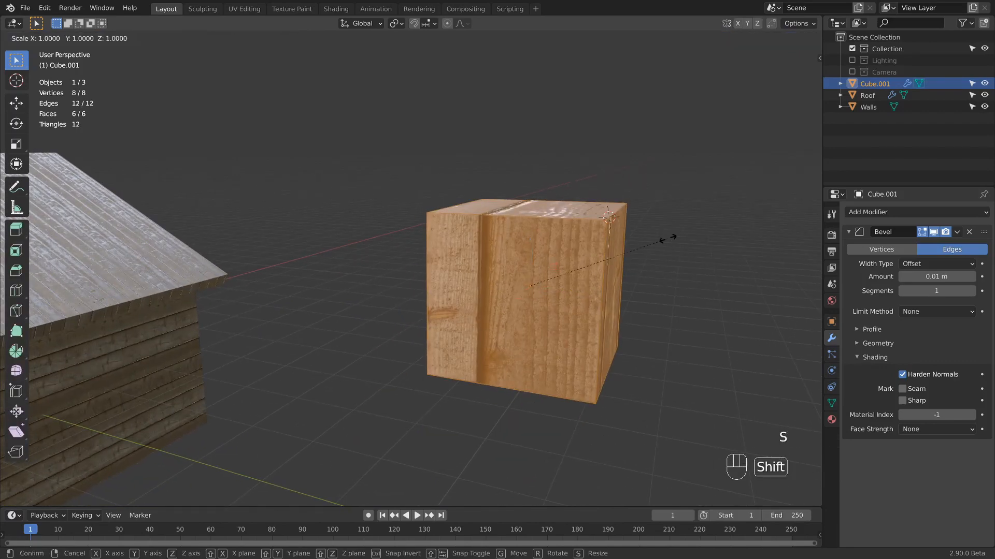
key("shift+z")
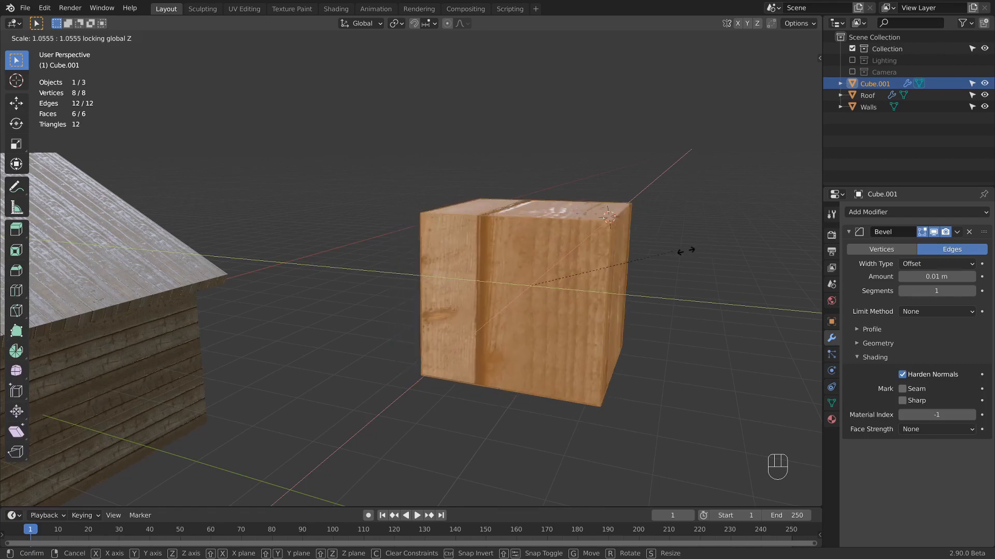
left_click(528, 269)
left_click(797, 23)
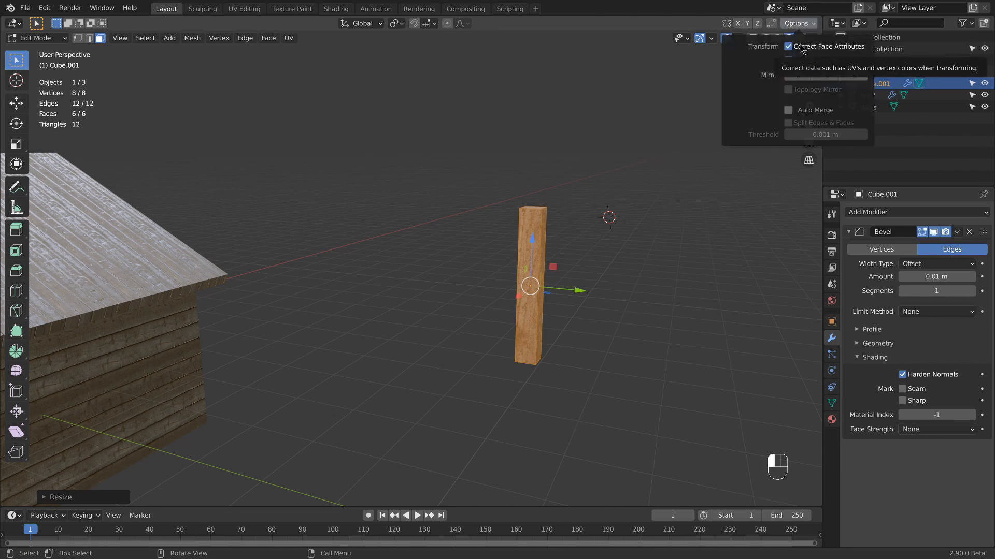
middle_click_drag(549, 259, 645, 199)
key("Tab")
Step: Duplicate the slim wooden post and place the copy beside the house's side wall
key("shift+d")
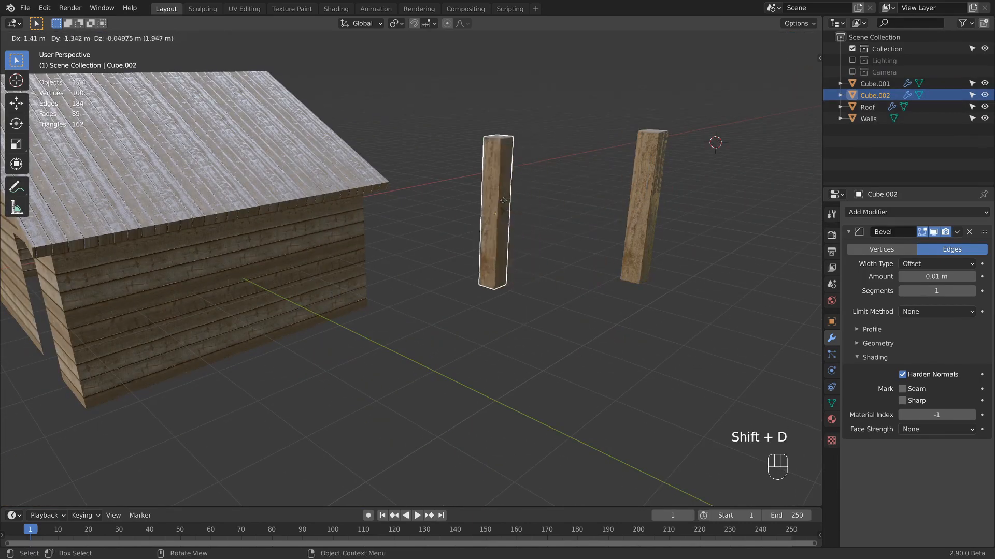
left_click(217, 286)
middle_click_drag(216, 286, 639, 169, "shift")
scroll(640, 169, "up", 2)
middle_click_drag(479, 215, 513, 229)
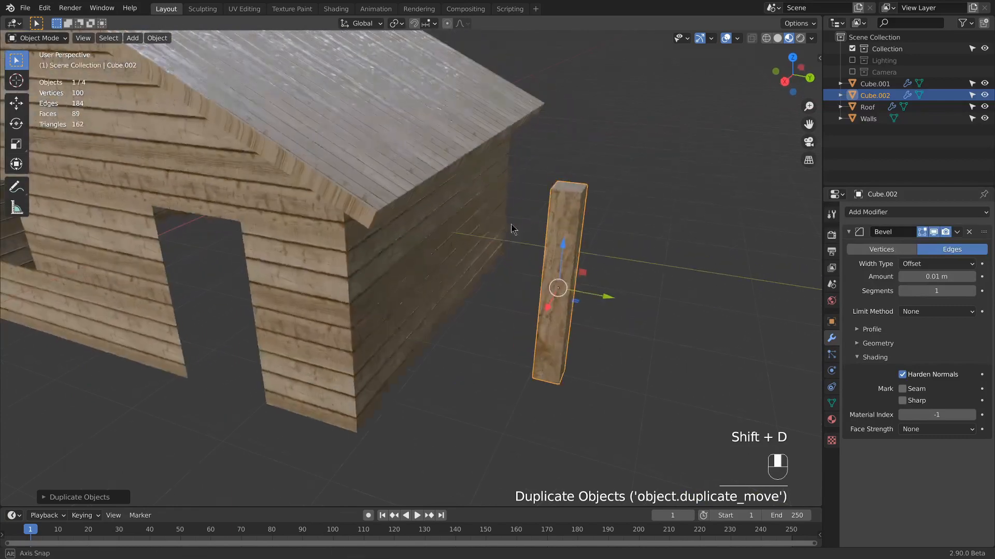
Step: Rename the duplicated post as Corner
key("F2")
type("Cor")
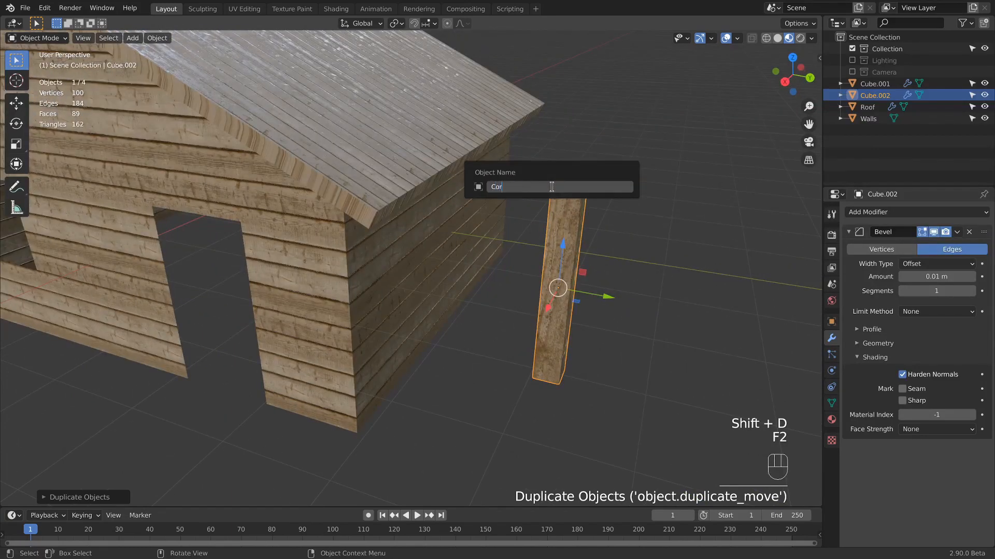
type("ner")
key("Return")
Step: Snap the 3D cursor to the Walls mesh's vertical corner edge beside the doorway, then return to Object Mode
middle_click_drag(329, 281, 359, 154, "shift")
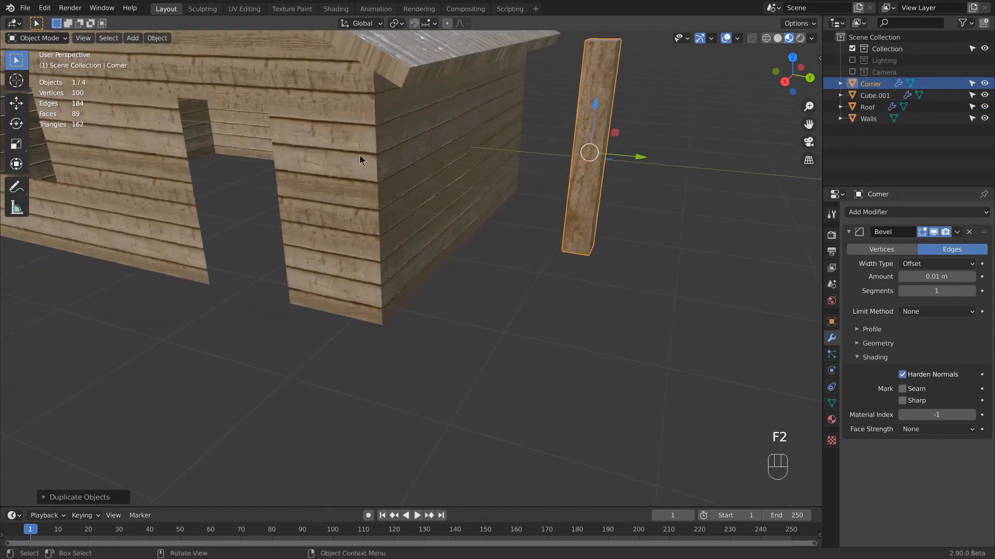
left_click(376, 185)
key("Tab")
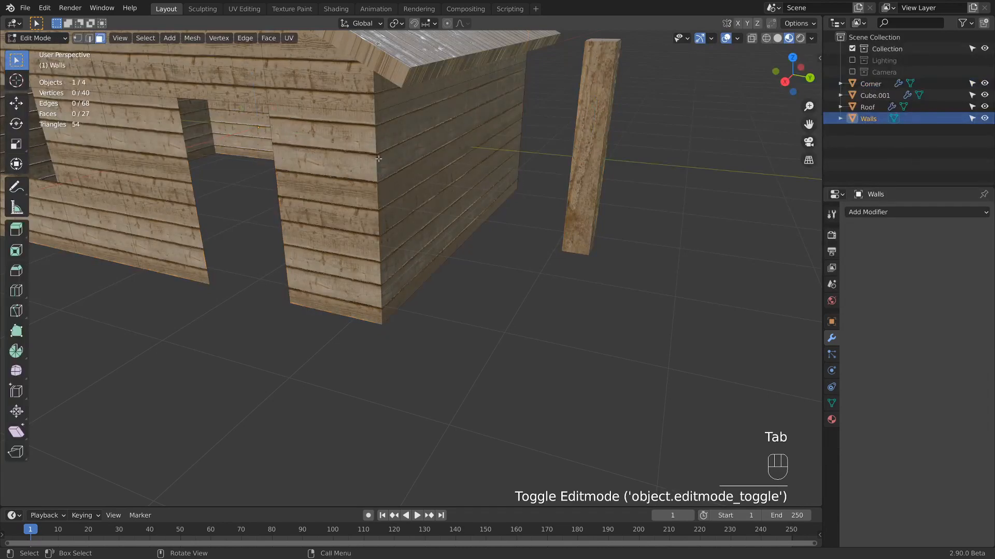
left_click(377, 162)
middle_click_drag(378, 161, 435, 155, "shift")
key("2")
left_click(396, 183)
scroll(398, 184, "up", 2)
key("shift+s")
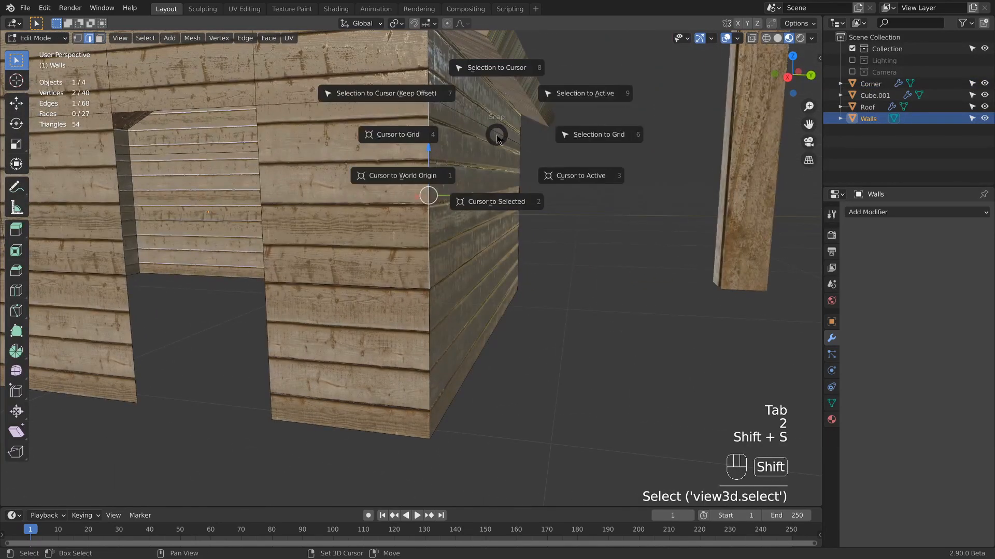
left_click(492, 206)
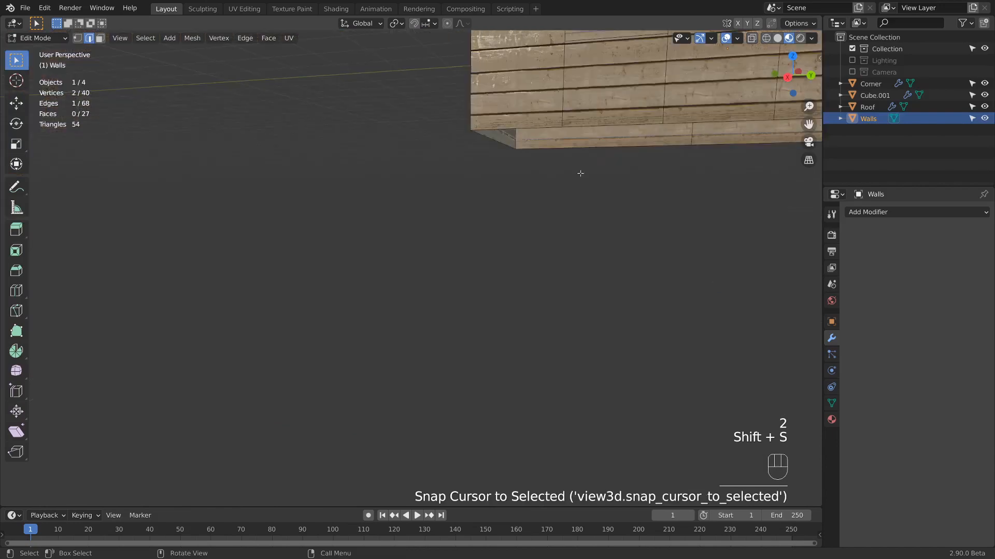
middle_click_drag(578, 175, 44, 450, "shift")
key("Tab")
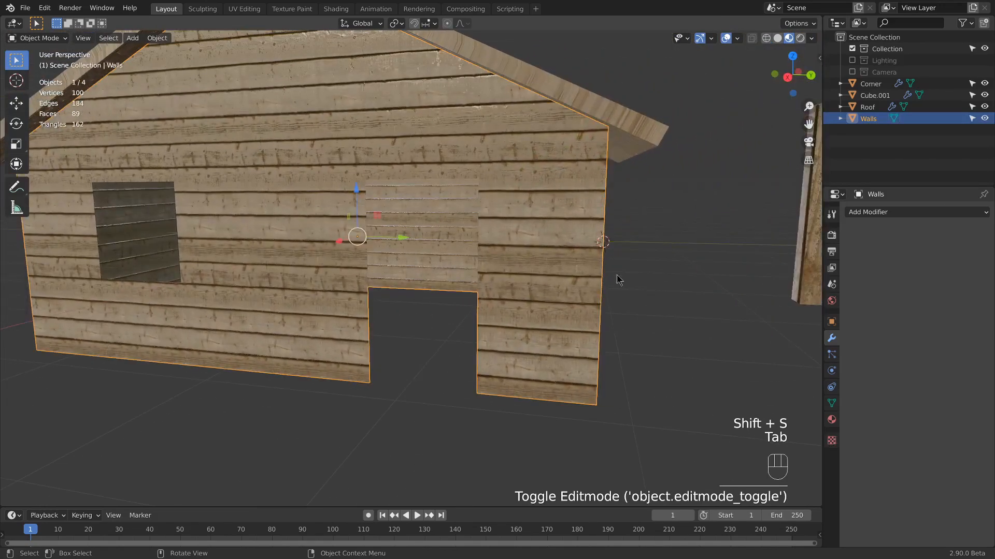
Step: Snap the Corner post to the 3D cursor at the house corner and lower it by about 0.3 m
middle_click_drag(616, 275, 495, 306)
left_click(644, 239)
key("shift+s")
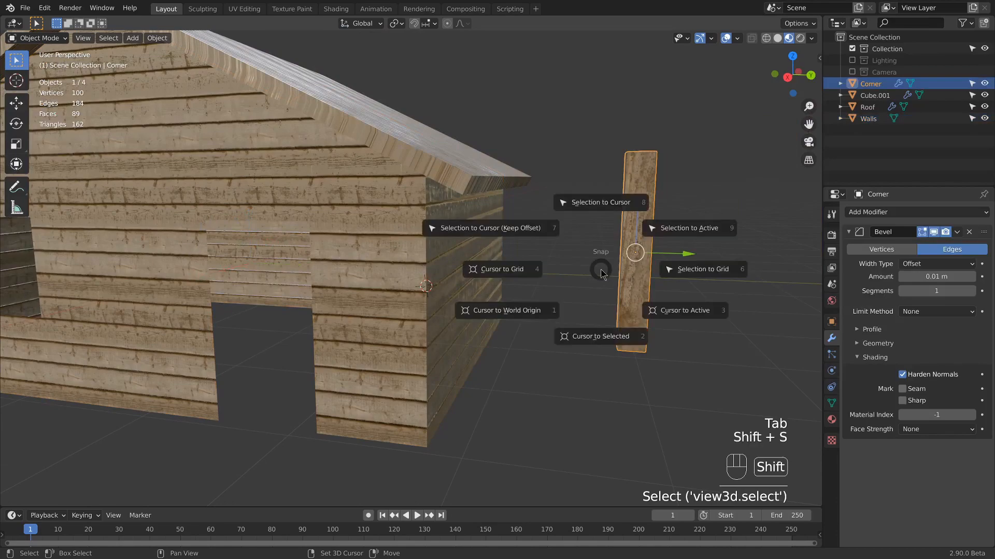
left_click(617, 196)
middle_click_drag(565, 222, 519, 213)
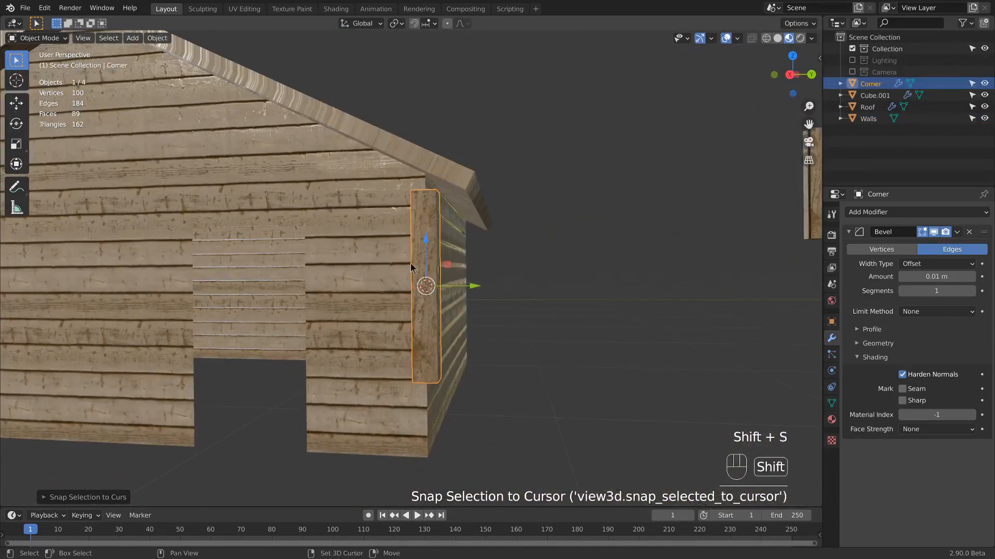
middle_click_drag(415, 264, 488, 220, "shift")
left_click_drag(498, 200, 497, 230)
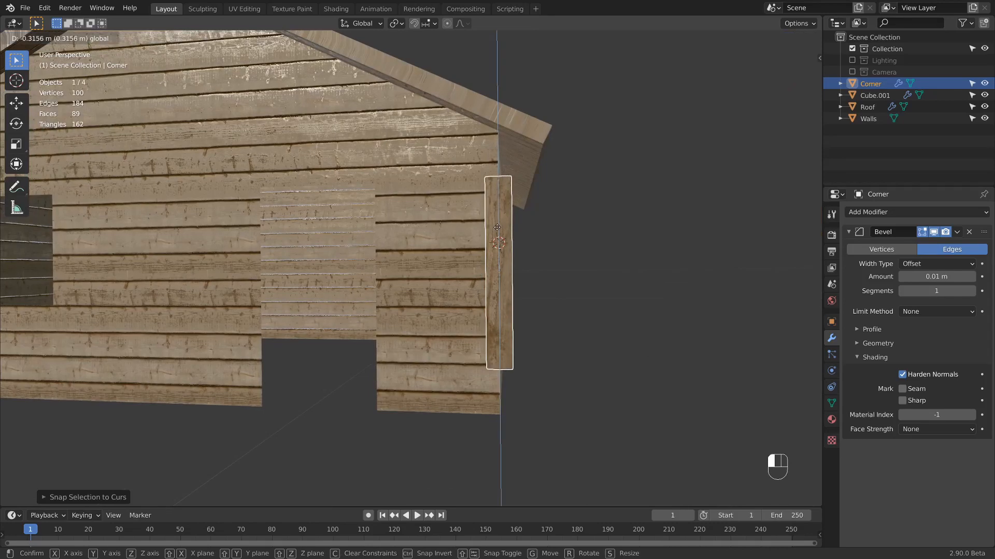
Step: Extend the Corner post's top face up to the roof and its bottom face down to the base of the walls
key("Tab")
key("3")
left_click(505, 176)
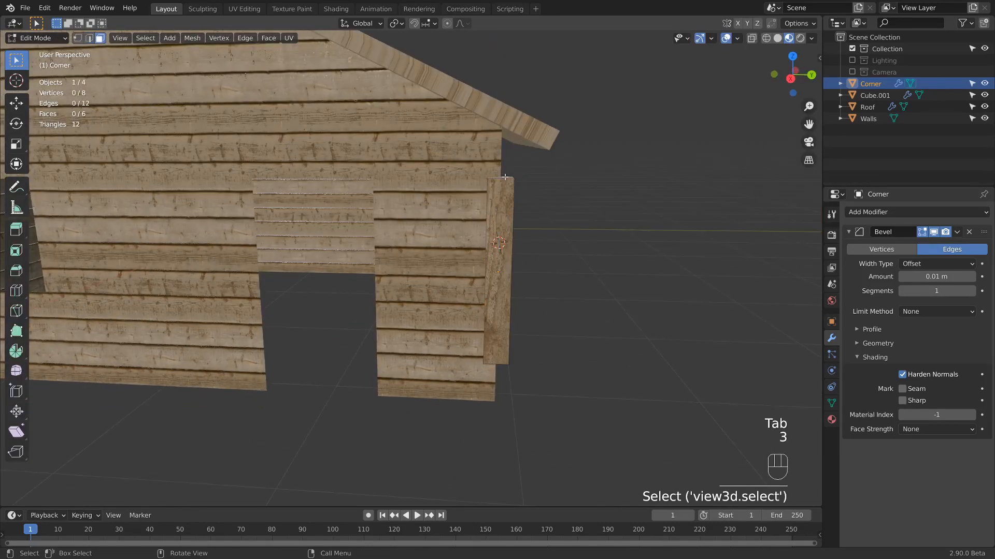
middle_click_drag(508, 177, 455, 179)
left_click_drag(504, 144, 506, 86)
middle_click_drag(501, 331, 518, 228)
left_click(523, 339)
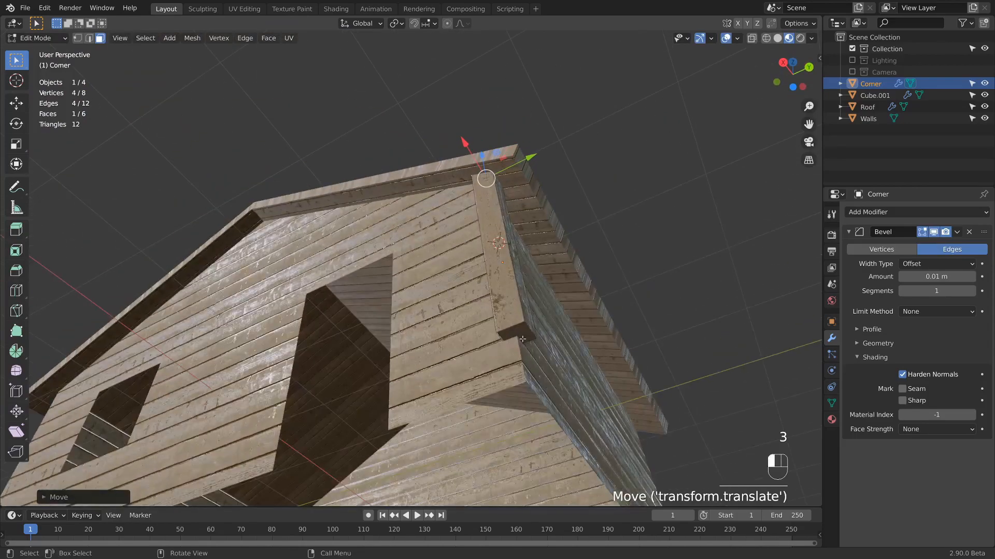
left_click_drag(511, 299, 512, 351)
middle_click_drag(512, 350, 500, 252)
key("Tab")
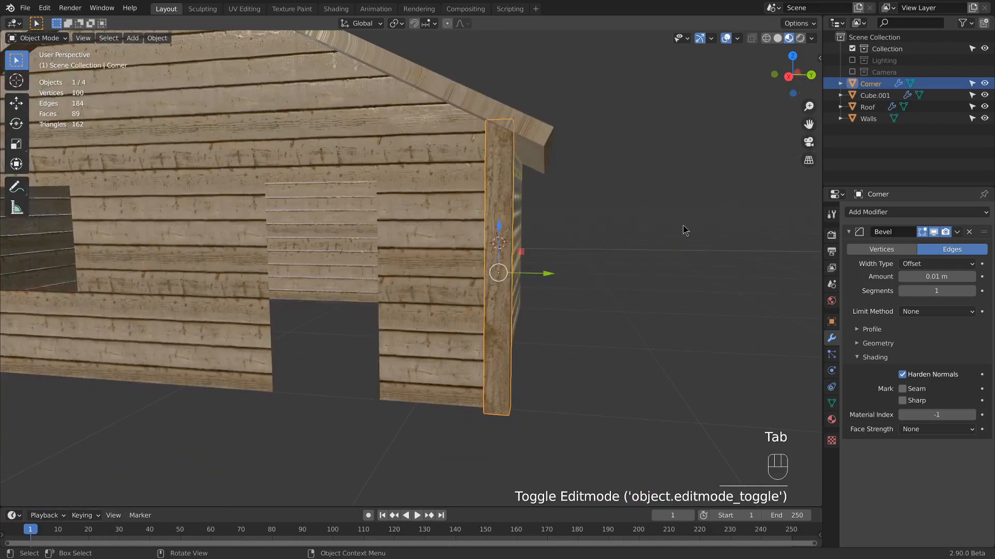
Step: Turn on transform snapping and check that the snap target is Increment
middle_click_drag(639, 250, 569, 249)
scroll(592, 257, "down", 5)
scroll(645, 248, "up", 3)
middle_click_drag(568, 162, 451, 173, "shift")
middle_click_drag(451, 173, 423, 106)
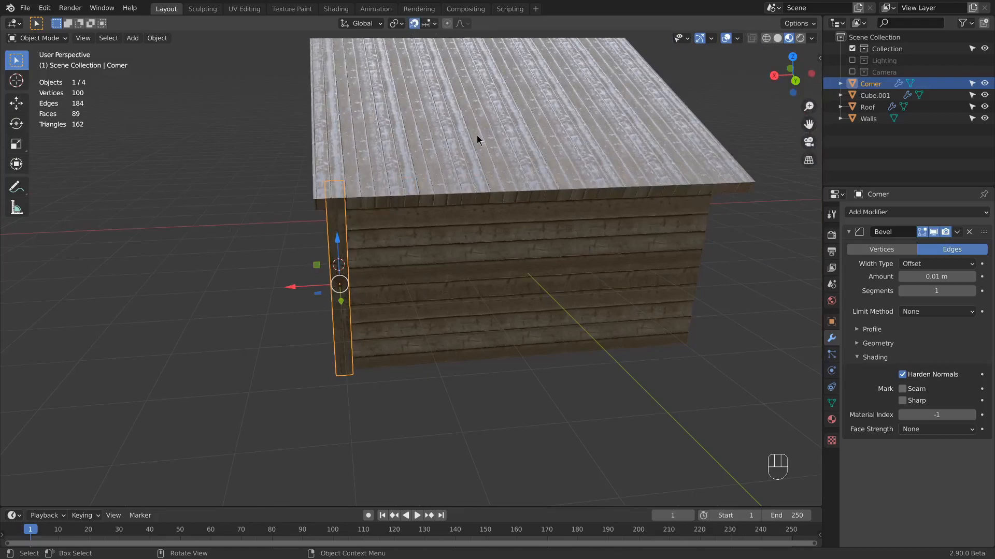
key("shift+Tab")
key("shift+Tab")
key("shift+Tab")
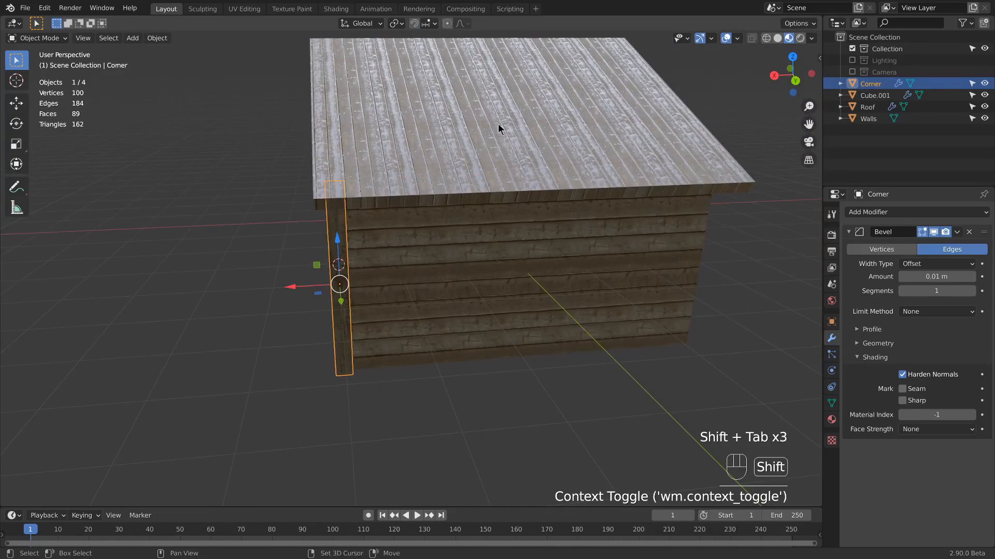
key("shift+Tab")
left_click(427, 23)
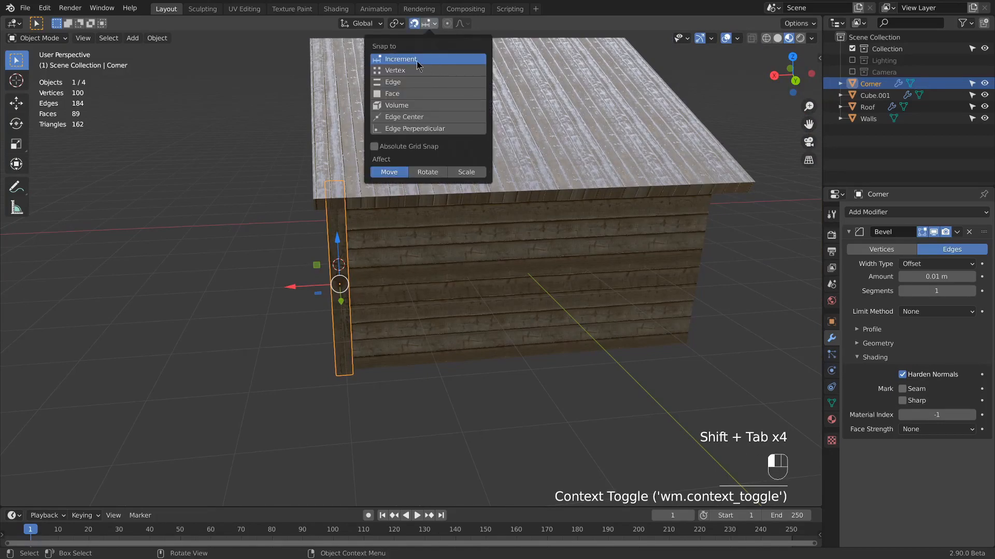
Step: Make a linked duplicate of the Corner post along the X axis at the far end of the same side wall
middle_click_drag(378, 277, 392, 293)
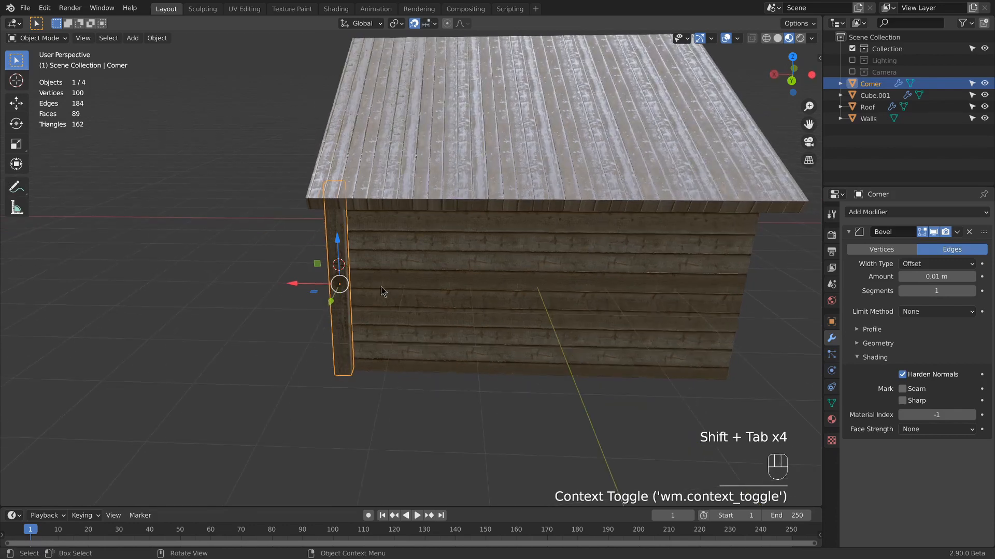
key("alt+d")
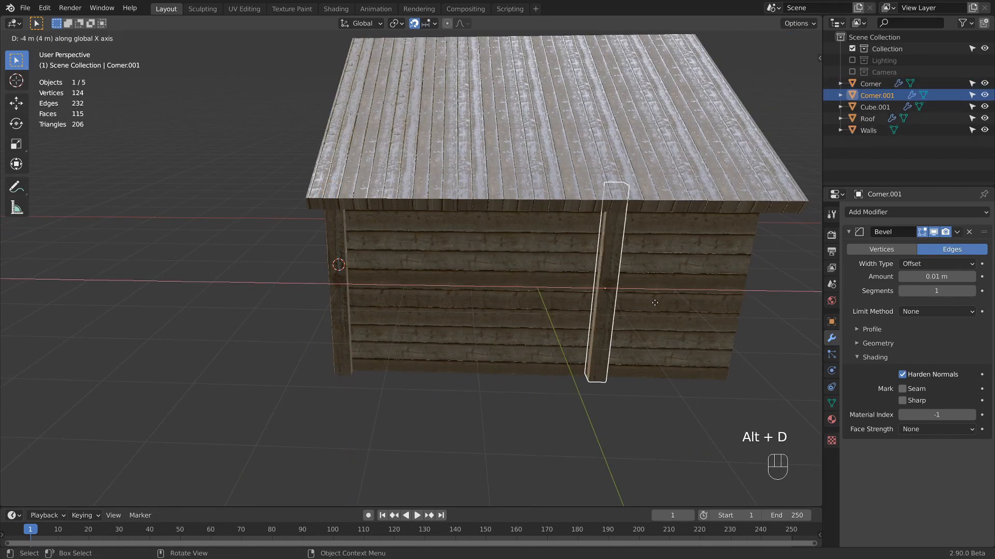
middle_click_drag(727, 325, 489, 358)
Step: Make linked duplicates of both corner posts at the two corners of the opposite side wall, and clear the selection
left_click(336, 283, "shift")
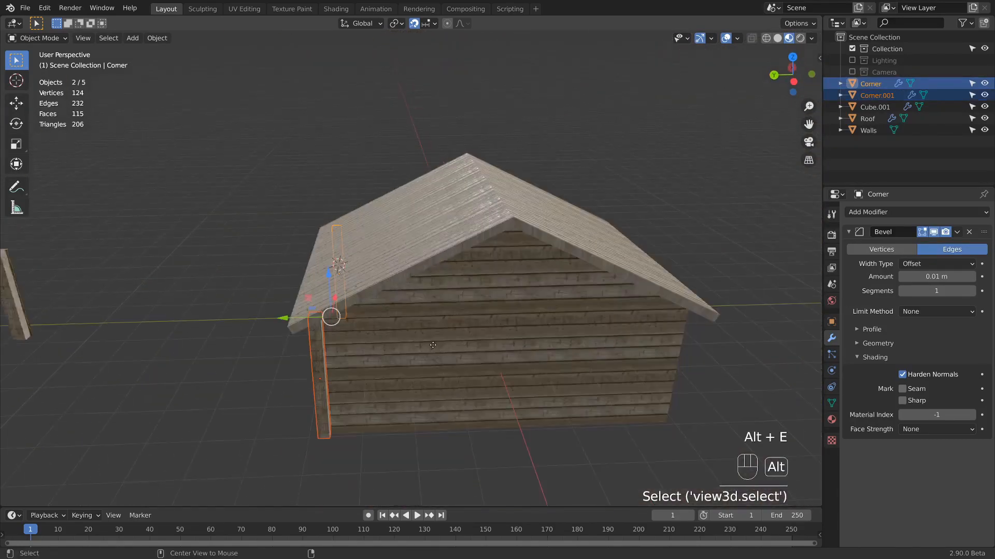
key("alt+d")
left_click(582, 348)
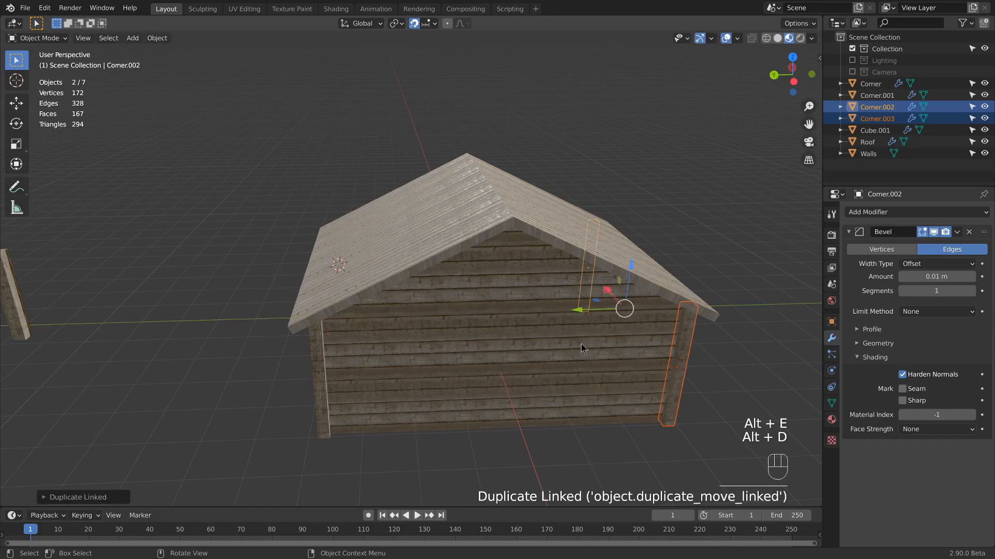
middle_click_drag(451, 346, 622, 333)
key("a")
middle_click_drag(335, 268, 511, 257, "shift")
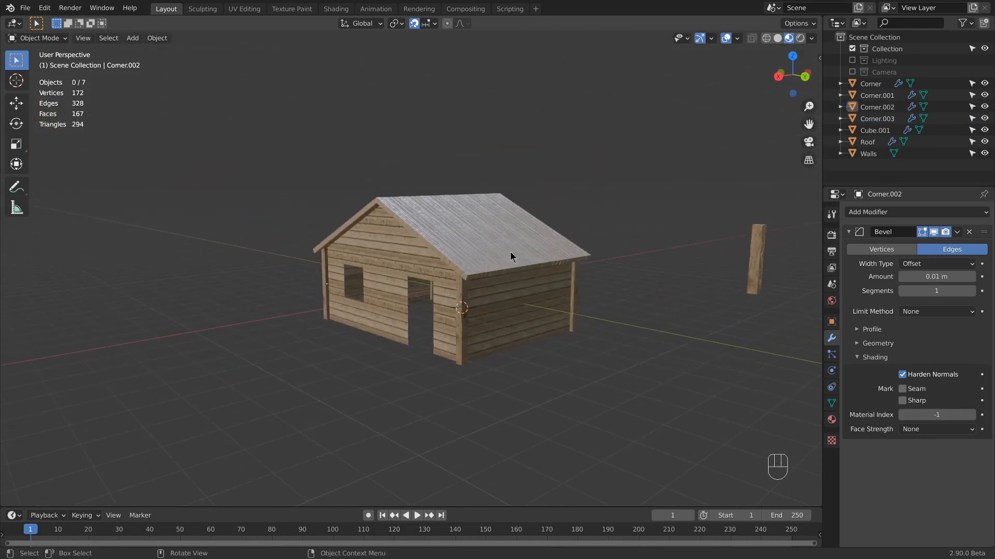
Step: Make linked duplicates of the two front corner posts, offset -3 m along X to the middle of the side walls
left_click(465, 318)
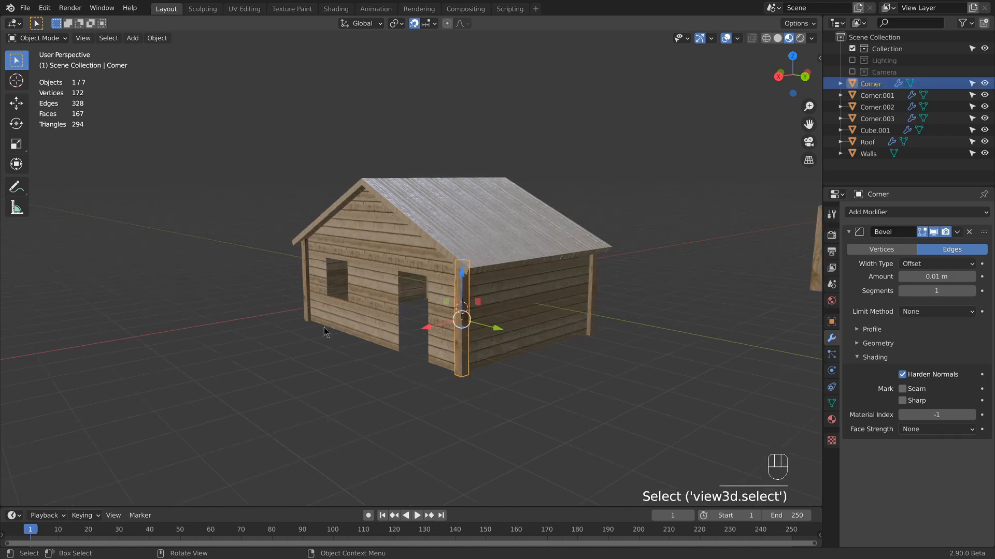
middle_click_drag(465, 318, 281, 345)
left_click(213, 437, "shift")
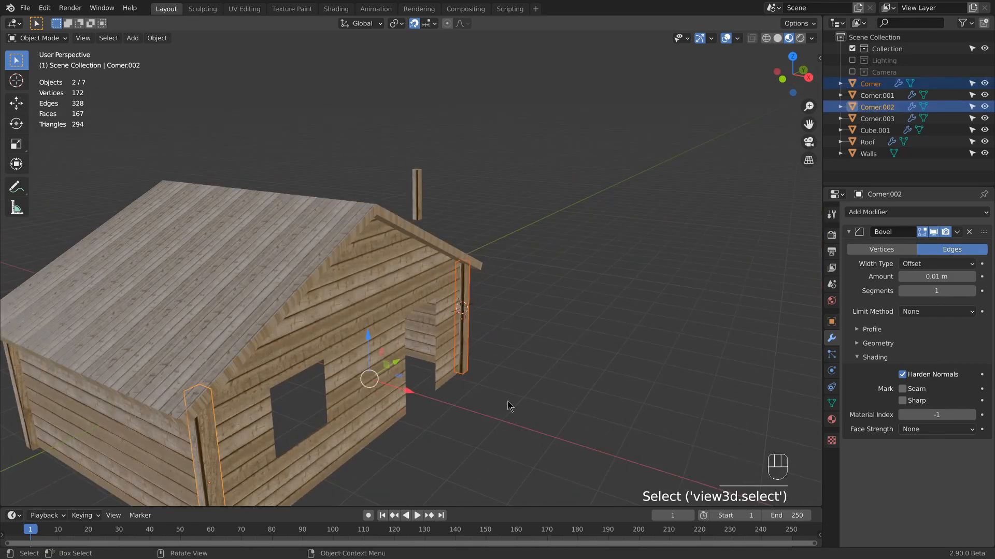
scroll(311, 424, "down", 5)
middle_click_drag(311, 425, 399, 404)
key("alt+d")
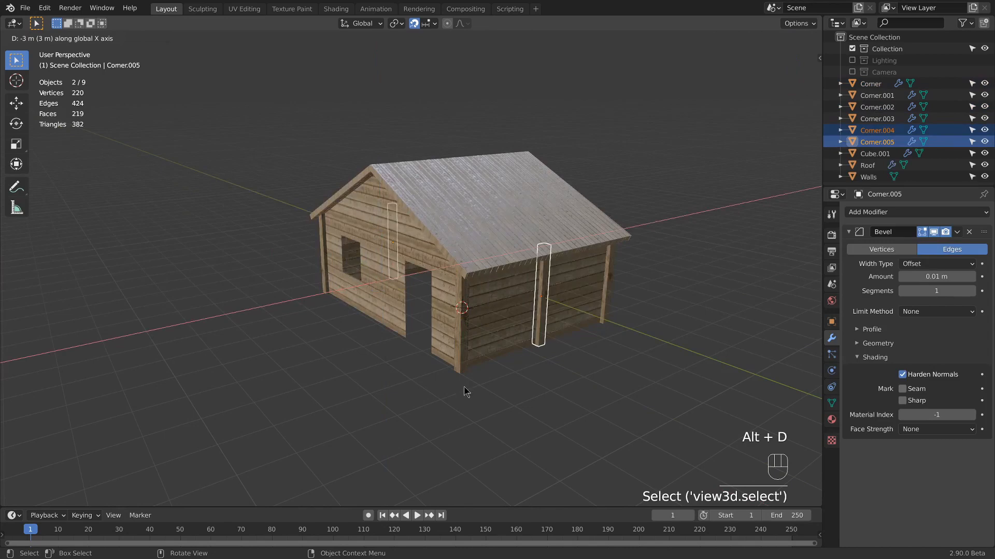
left_click(464, 388)
middle_click_drag(500, 358, 626, 322)
middle_click_drag(464, 359, 506, 303, "shift")
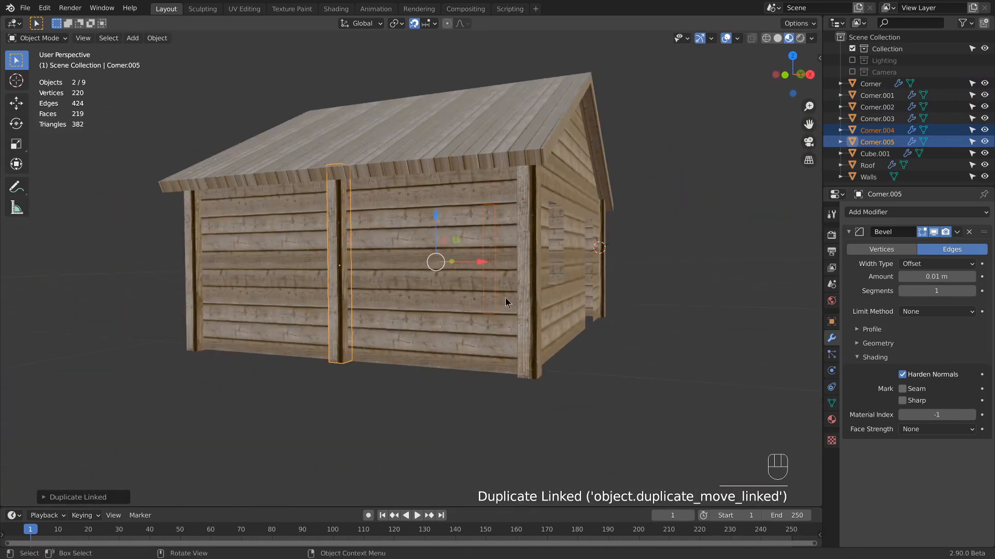
Step: Open the mesh of the corner post at the window end of the gable wall for UV editing and display all its UV islands
left_click(529, 267)
scroll(523, 275, "up", 5)
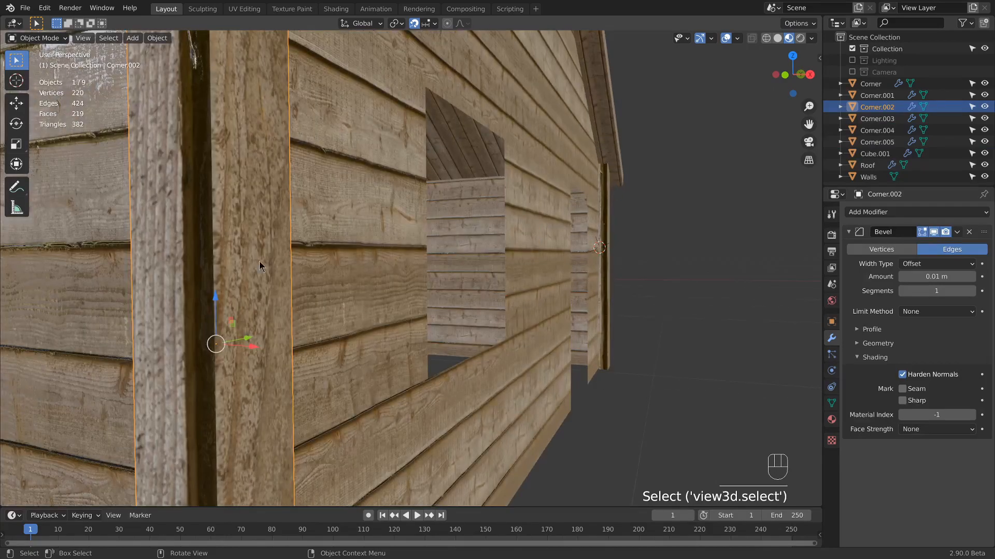
middle_click_drag(210, 223, 212, 229)
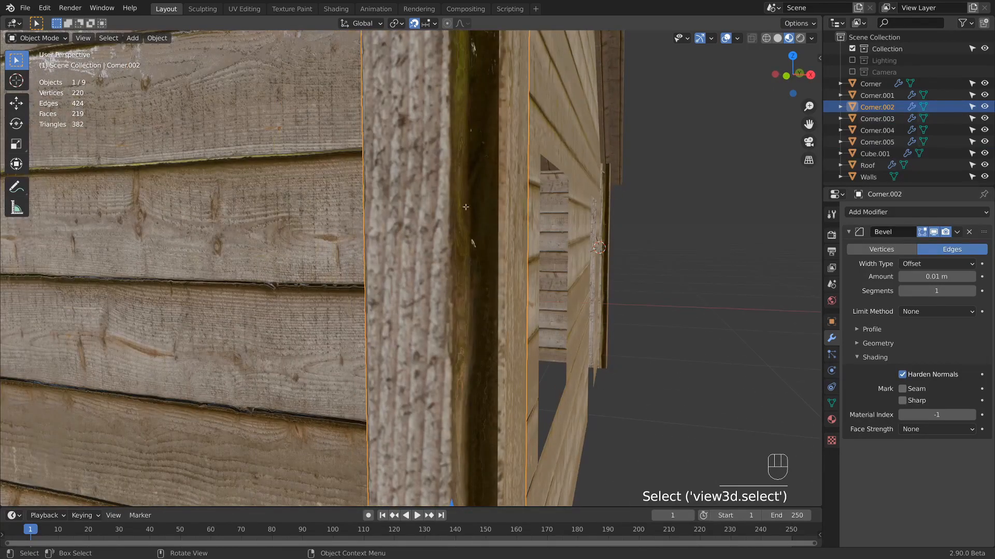
key("Tab")
key("Tab")
left_click(244, 8)
key("Tab")
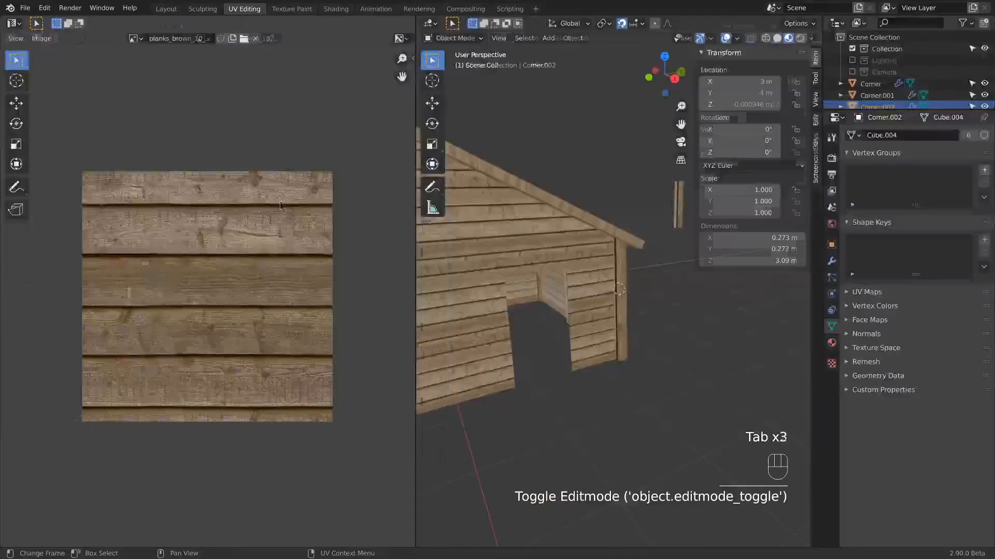
key("Tab")
key("a")
key("a")
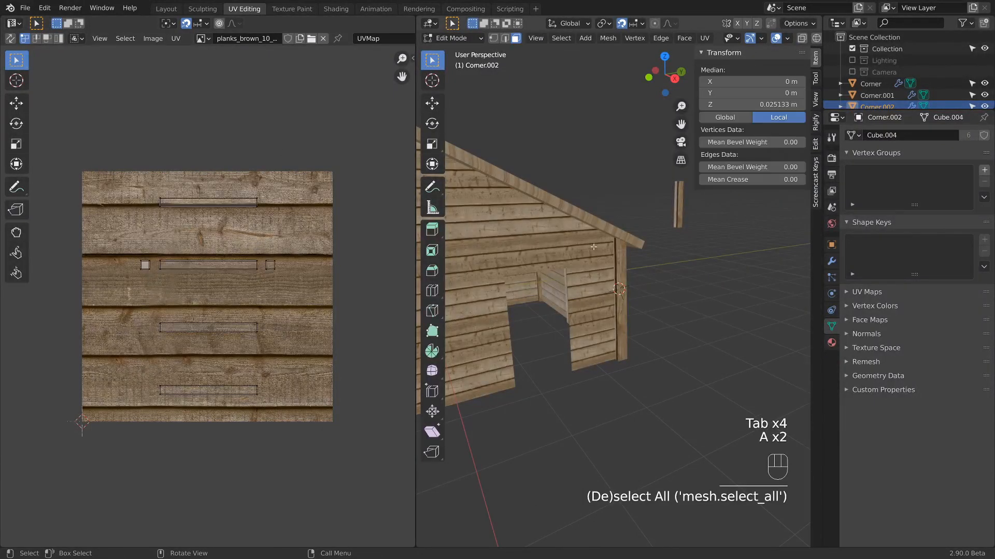
middle_click_drag(479, 253, 659, 211, "shift")
scroll(276, 279, "up", 2)
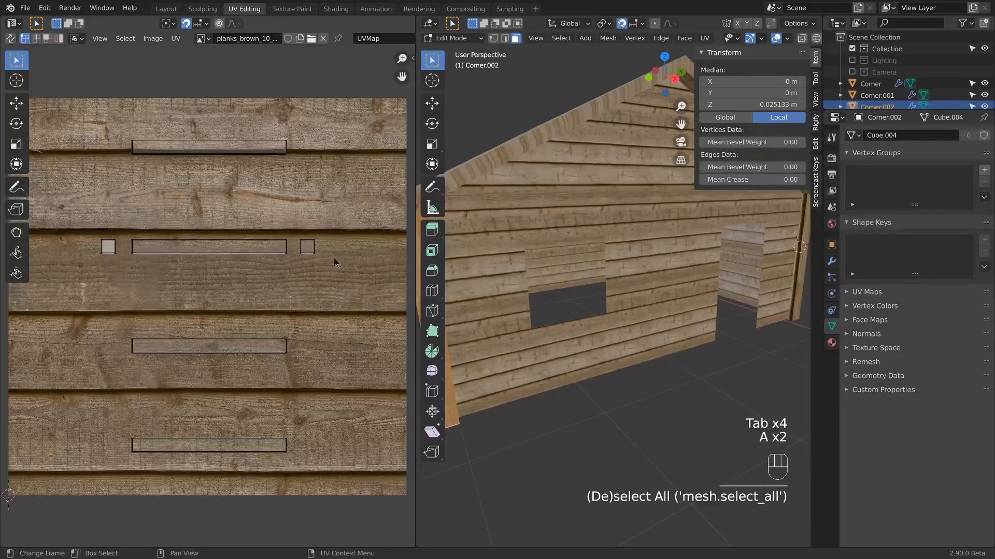
Step: Move the middle row of UV islands down 0.0625 along Y into the plank area, and turn off snapping
left_click_drag(341, 255, 64, 213)
key("g")
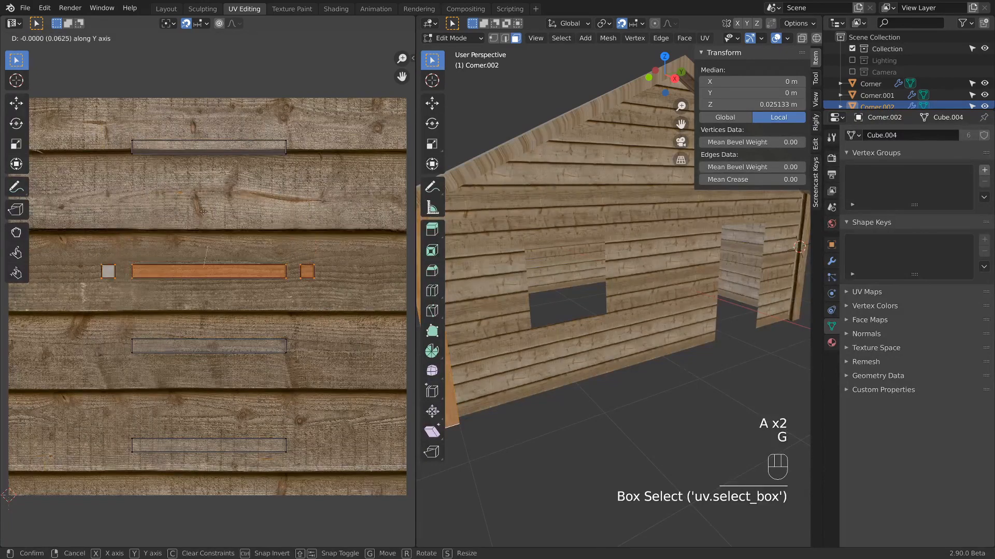
left_click(205, 217)
key("shift+Tab")
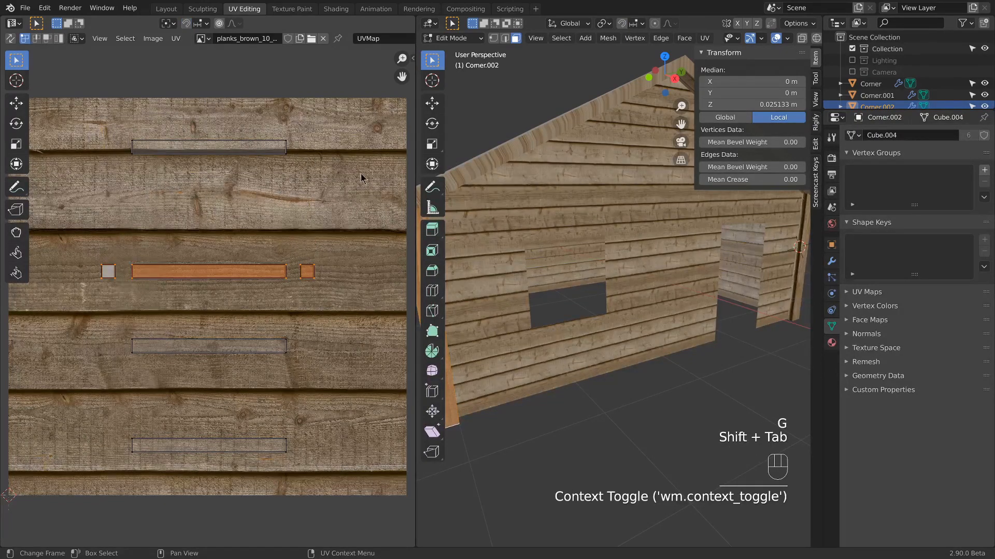
Step: Move the uppermost long UV island up off the dark plank gap onto the clean plank above
left_click_drag(361, 178, 91, 89)
key("g")
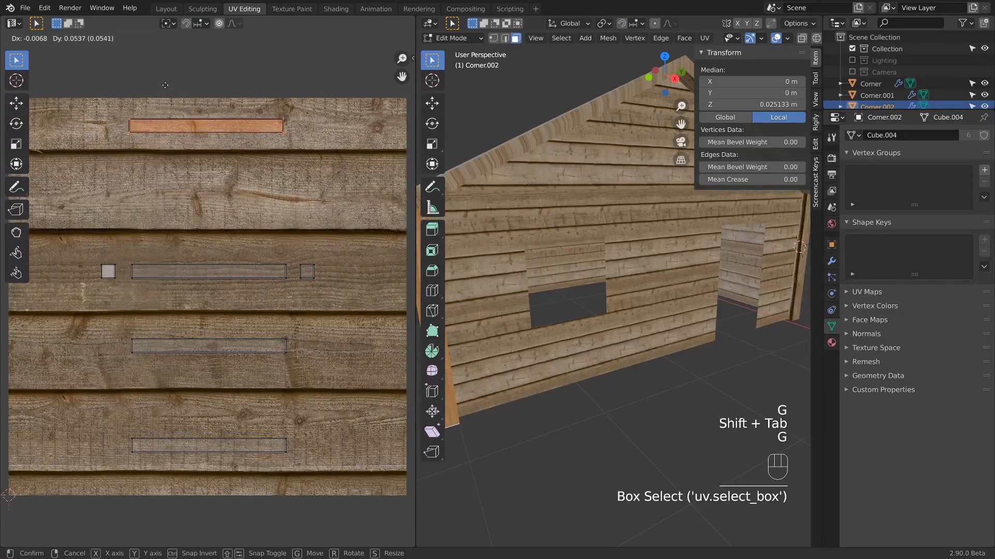
left_click(165, 85)
key("g")
right_click(165, 85)
Step: Reposition the two lower long UV islands freely within their planks and return to object mode
left_click_drag(304, 313, 100, 368)
key("g")
left_click(234, 456)
left_click_drag(202, 464, 99, 486)
key("g")
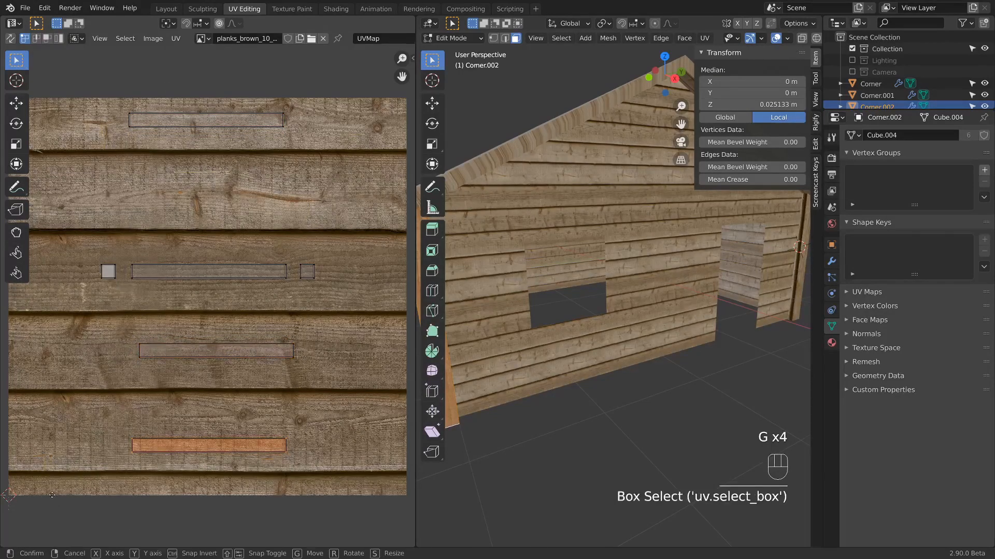
left_click(61, 487)
key("Tab")
scroll(467, 331, "down", 3)
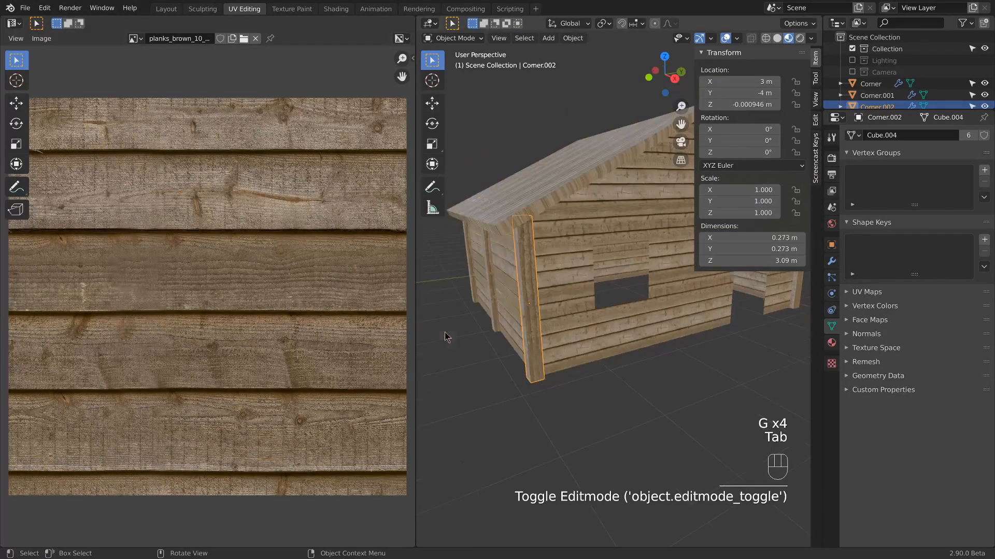
Step: Clear the selection and delete the spare loose post standing away from the house
key("a")
middle_click_drag(482, 329, 785, 303)
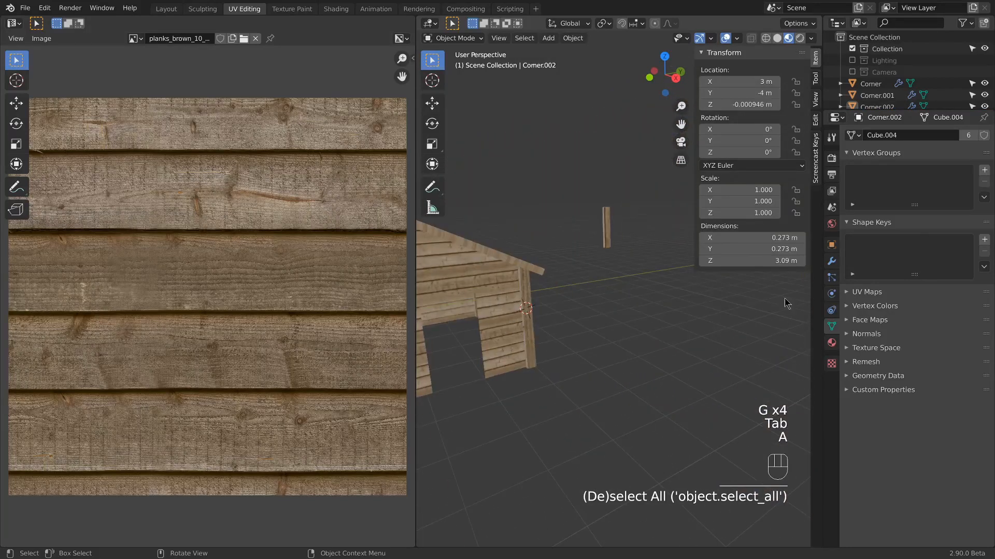
left_click(610, 228)
key("x")
left_click(603, 220)
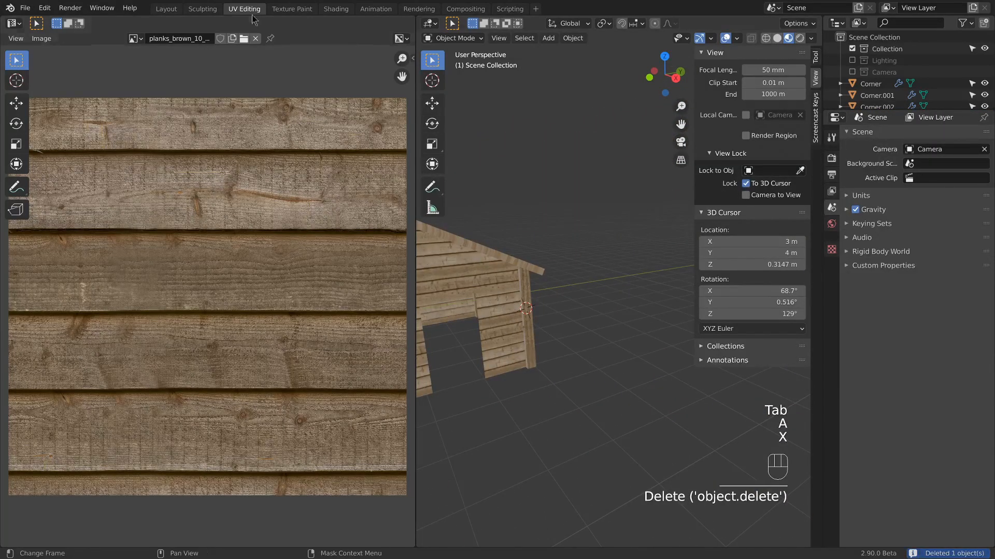
Step: In the Layout workspace, make an unlinked duplicate of the corner post nearest the doorway and move it along Y to the doorway's near edge
left_click(158, 10)
scroll(683, 306, "down", 5)
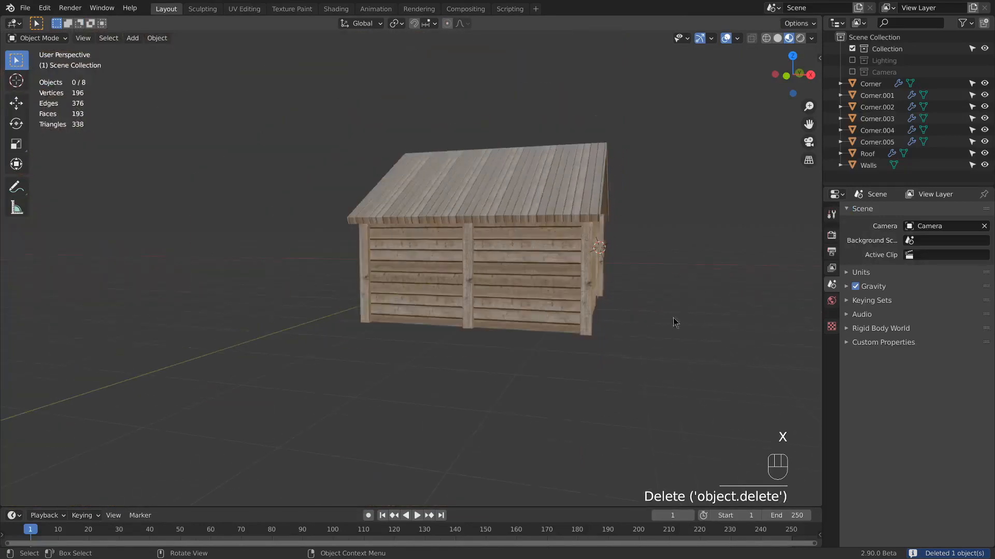
middle_click_drag(584, 300, 522, 313)
scroll(542, 308, "up", 4)
left_click(647, 287)
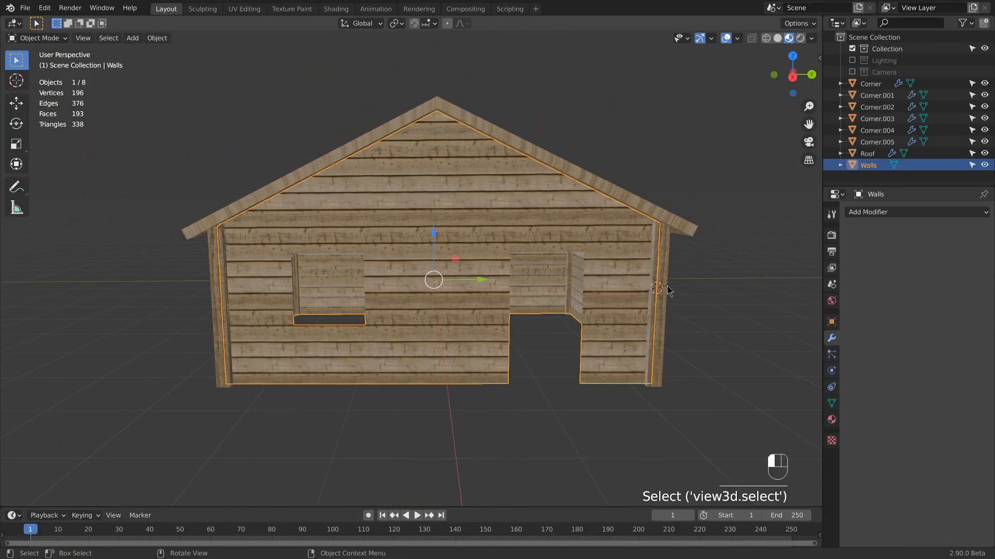
left_click(668, 287)
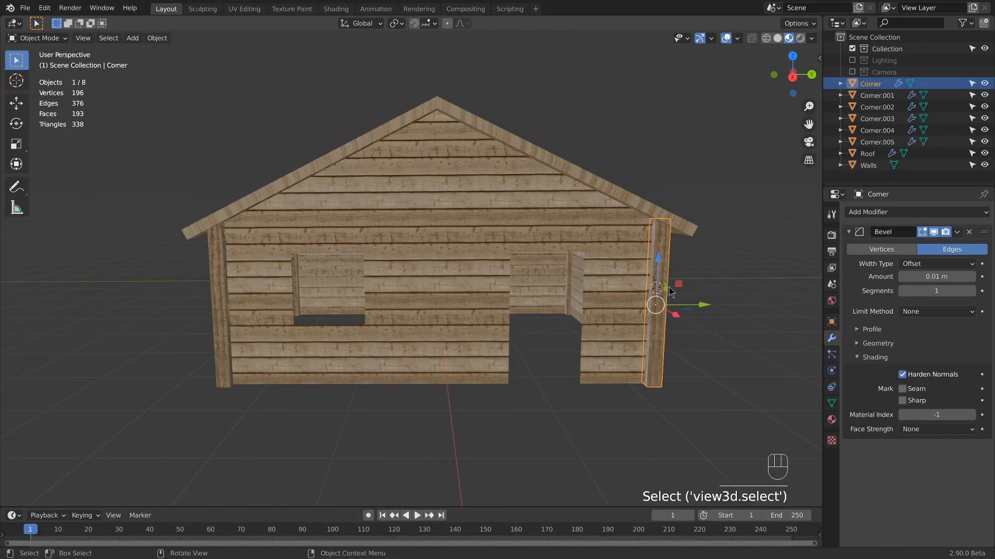
key("shift+d")
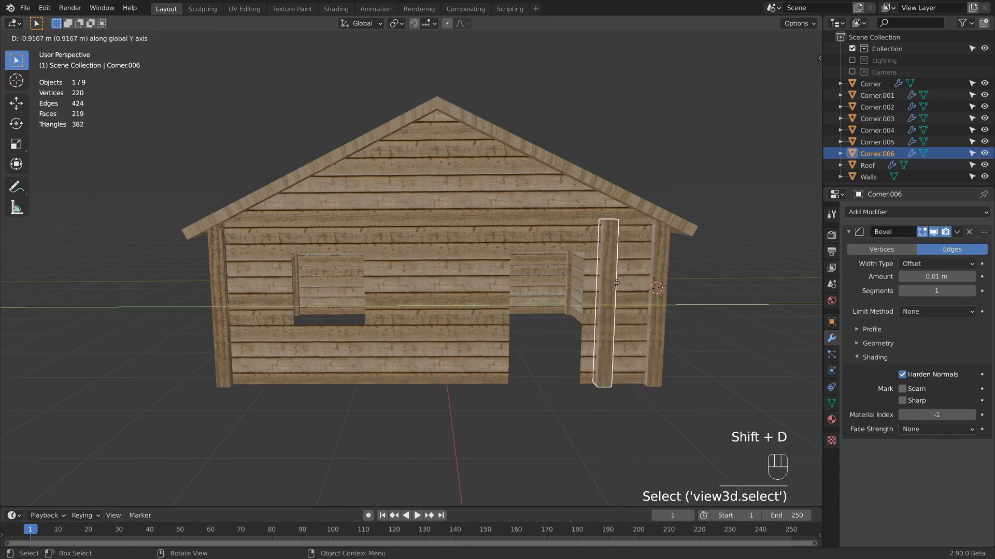
left_click(598, 281)
scroll(590, 279, "up", 3)
middle_click_drag(583, 278, 563, 245)
scroll(544, 234, "up", 2)
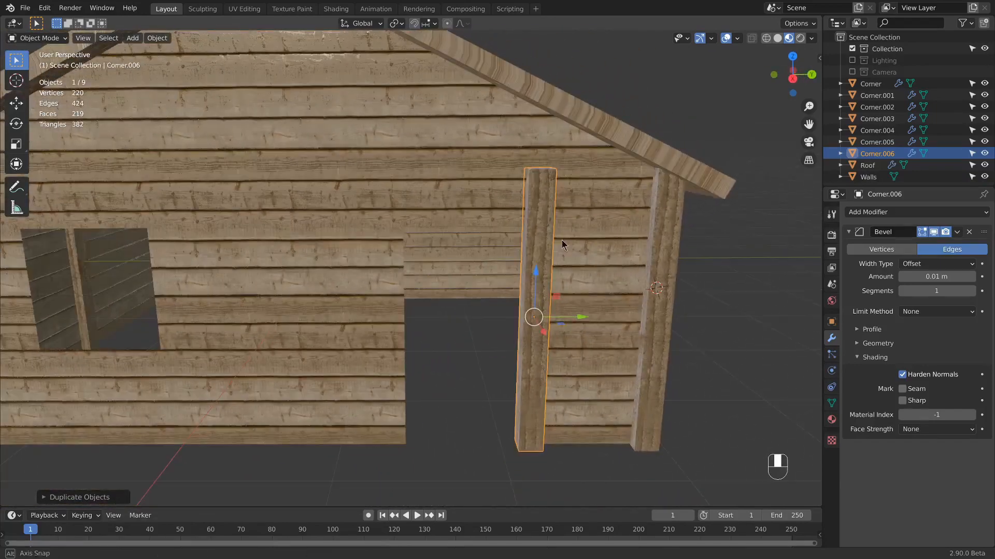
key("s")
key("shift+z")
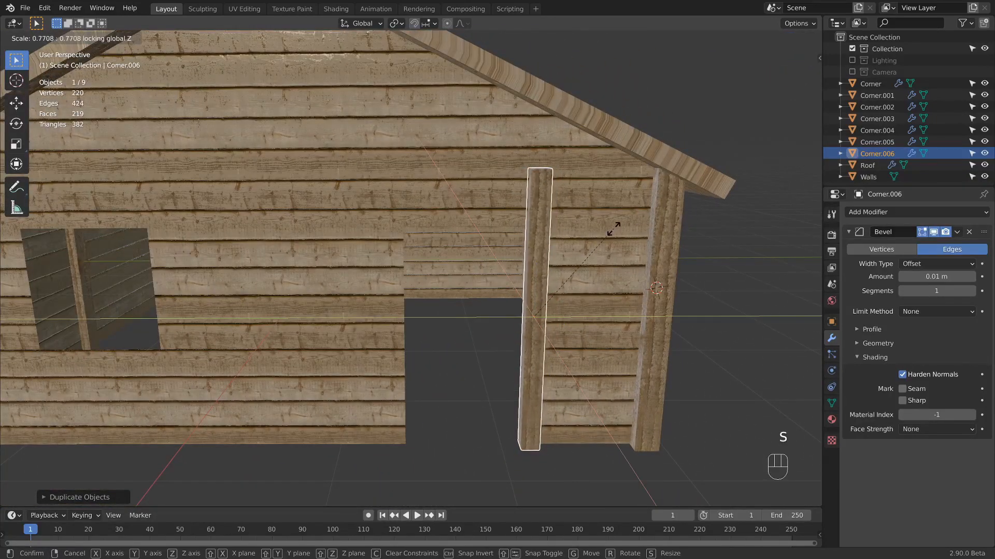
right_click(595, 238)
Step: Thin the duplicated post's mesh in X and Y only, and lower its top face to the doorway's height
key("Tab")
key("s")
key("shift+z")
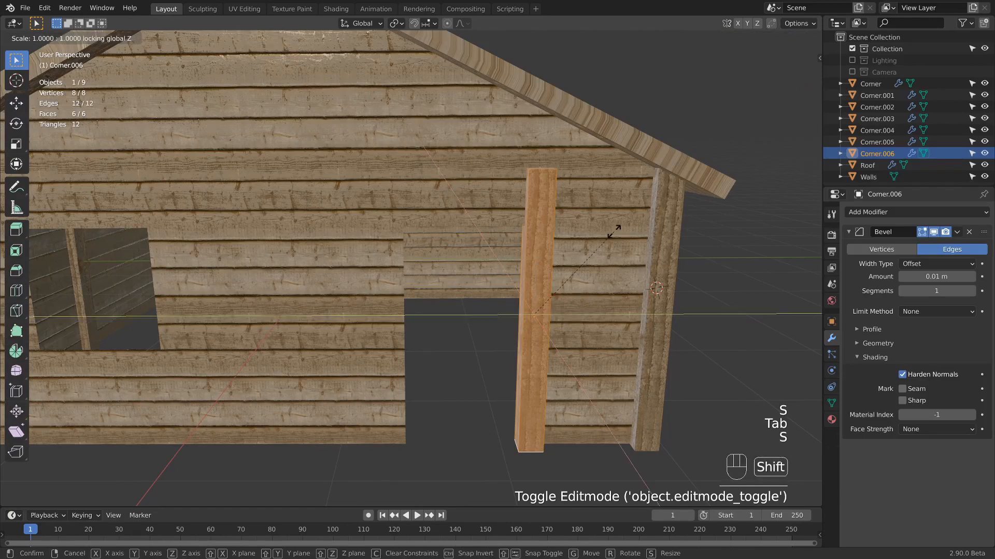
left_click(573, 250)
middle_click_drag(573, 249, 569, 182)
left_click(570, 179)
left_click_drag(574, 140, 567, 205)
key("Tab")
Step: Rename the shortened doorway post as DoorFrame
middle_click_drag(630, 282, 610, 253)
key("F2")
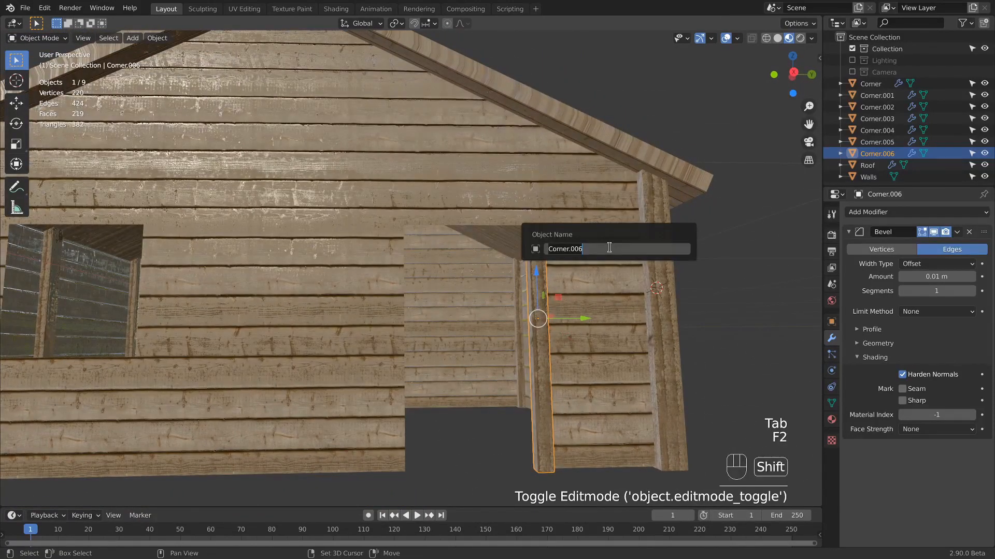
key("Return")
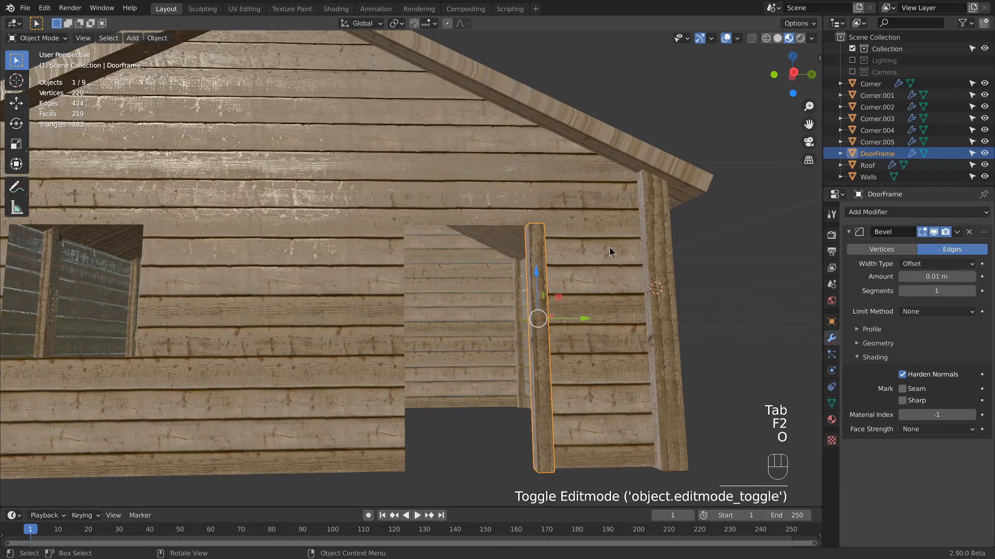
Step: Make a linked duplicate of DoorFrame on the doorway's opposite side, rotate it 90° about Z, and clear the selection
middle_click_drag(431, 230, 647, 282)
key("alt+d")
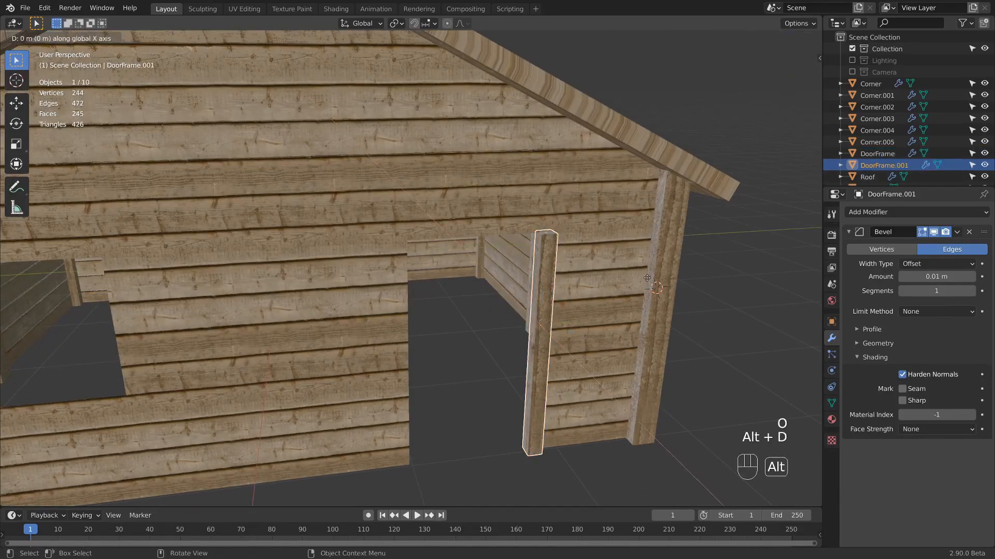
left_click(514, 293)
middle_click_drag(514, 293, 521, 291)
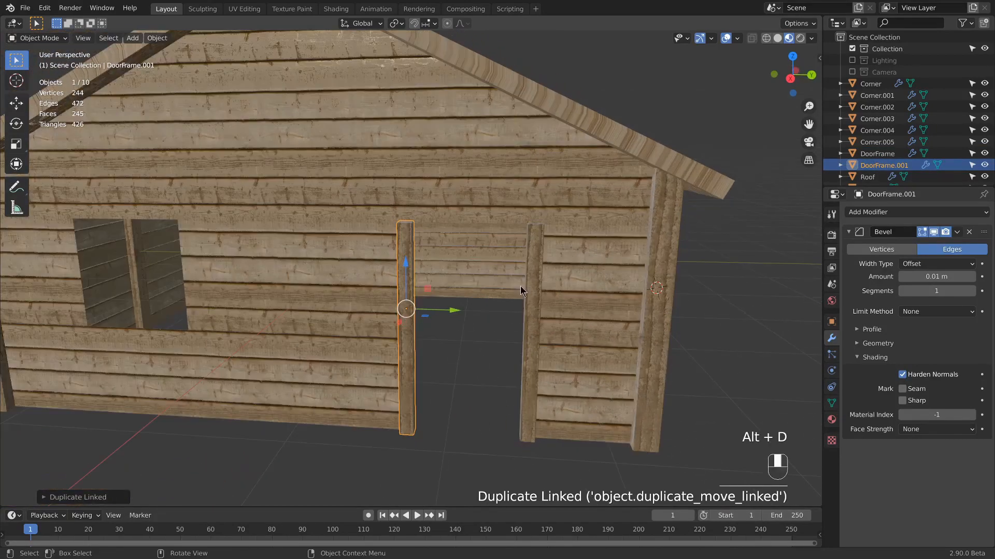
key("r")
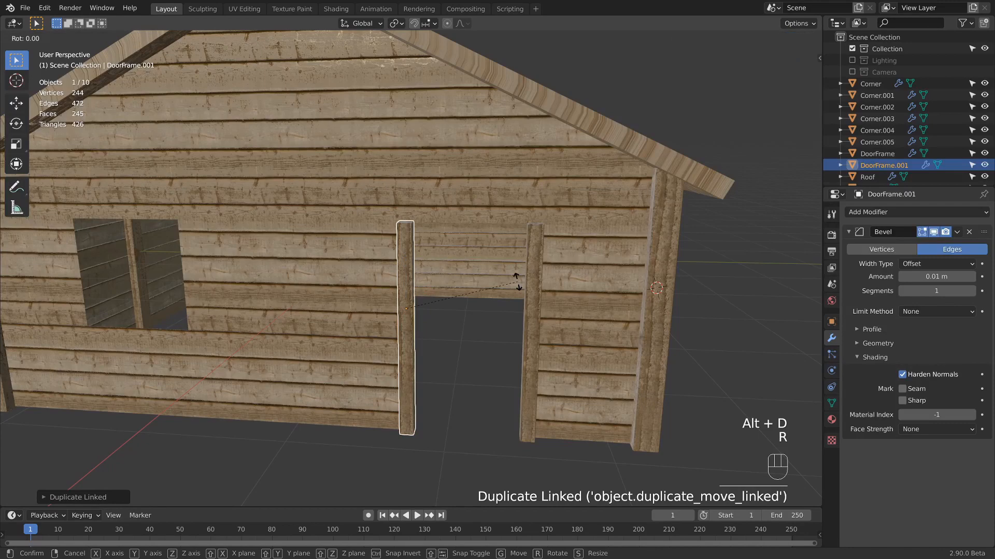
key("z")
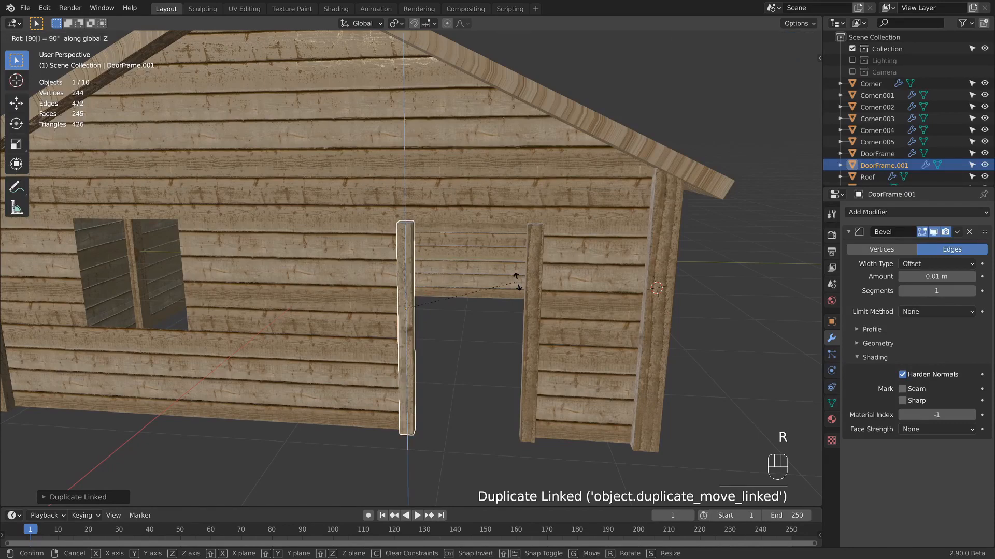
left_click(518, 280)
key("a")
scroll(398, 261, "up", 3)
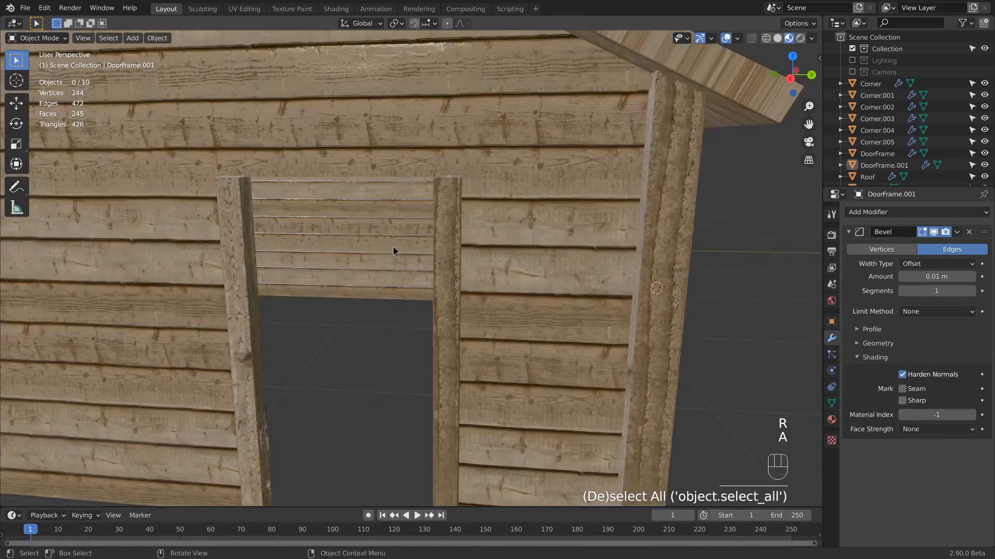
Step: Place the 3D cursor atop the door post nearer the window, and make a linked duplicate of that post raised along Z
left_click_drag(190, 278, 267, 311, "shift")
right_click(311, 204, "shift")
middle_click_drag(311, 205, 329, 231)
left_click(321, 221)
middle_click_drag(363, 290, 317, 331)
key("alt+d")
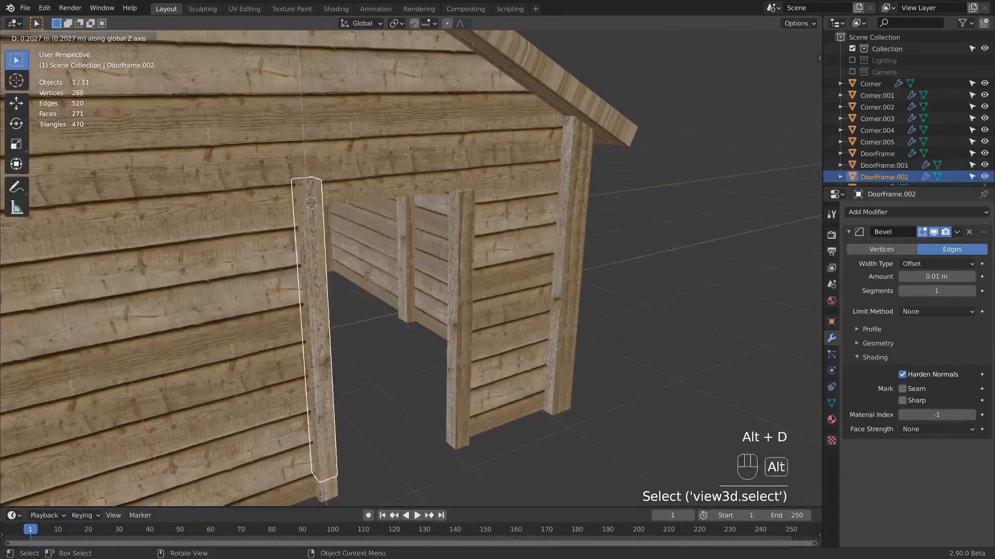
key("z")
left_click(372, 151)
scroll(342, 140, "up", 3)
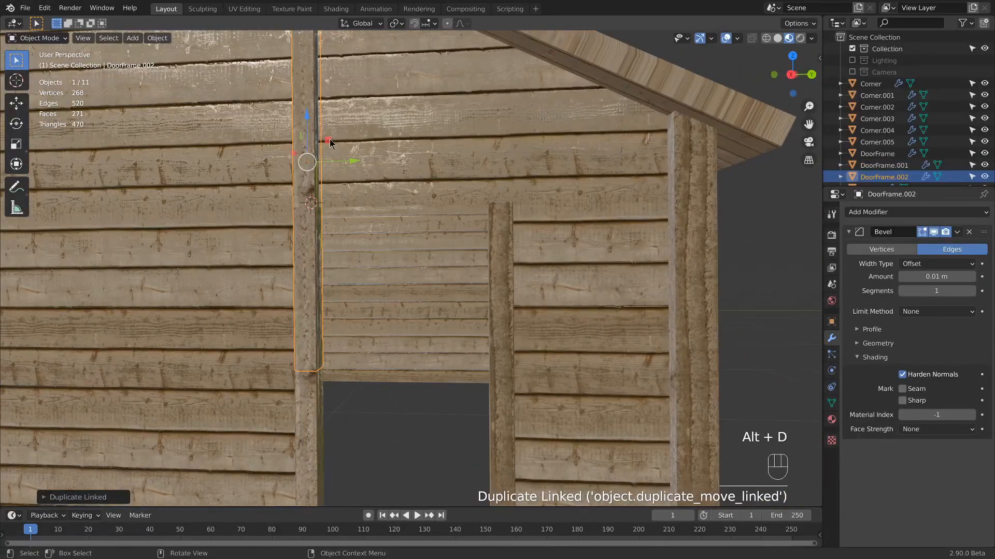
Step: Move the raised duplicate over the doorway, rotate it 90° about X, and centre it as a lintel above the door posts
left_click_drag(330, 142, 456, 169)
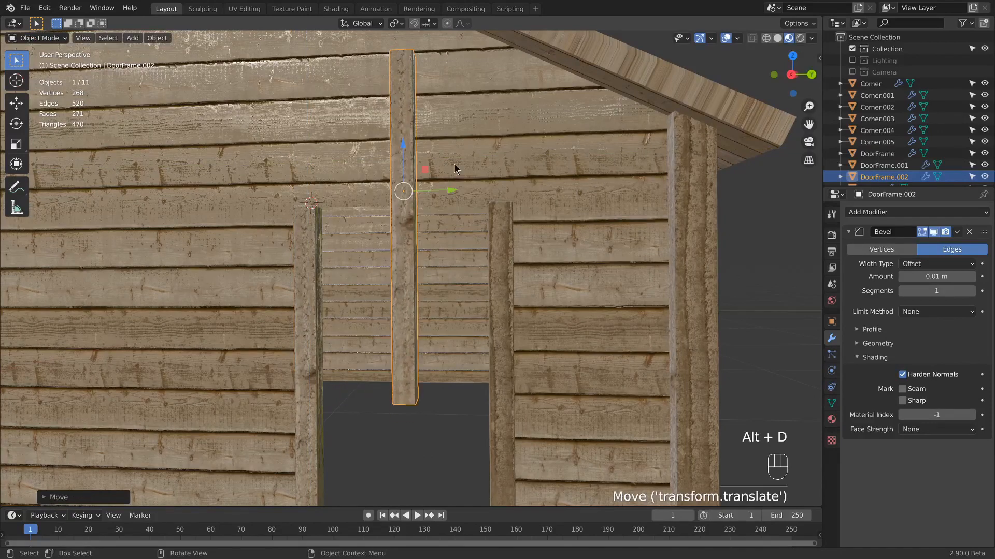
type("rx90")
key("Return")
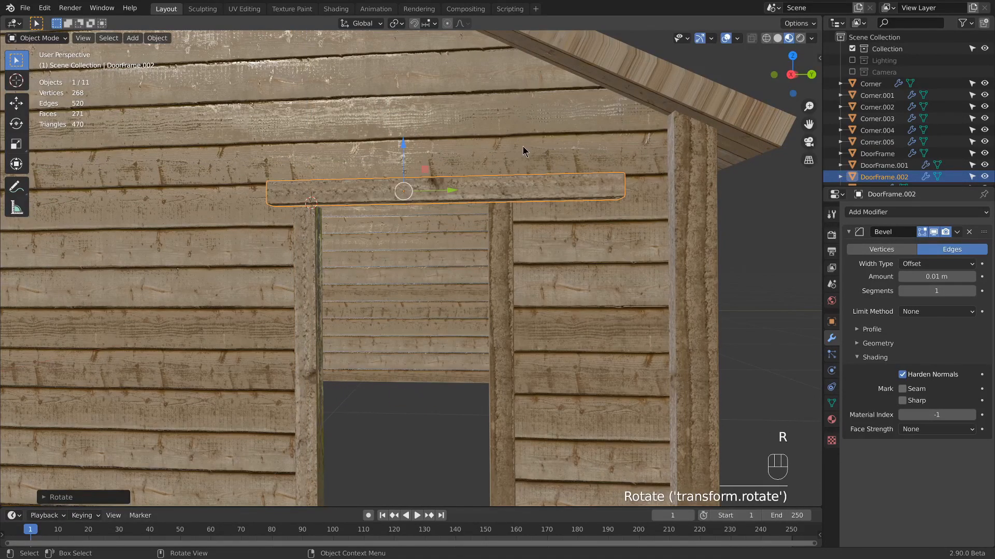
left_click_drag(441, 195, 389, 194)
middle_click_drag(390, 194, 419, 194)
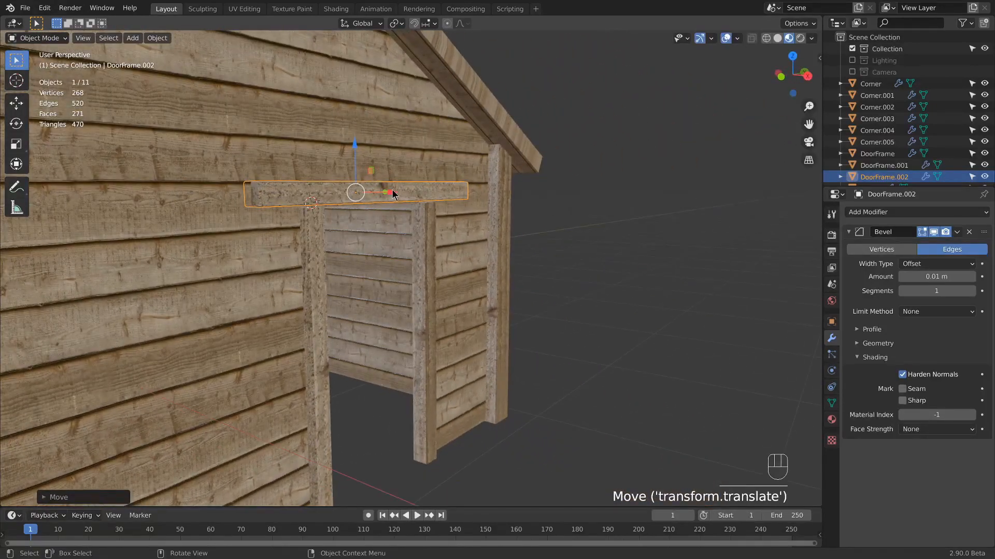
Step: Scale the lintel's mesh down along Y in edit mode to match the door frame's width
key("Tab")
scroll(394, 195, "up", 5)
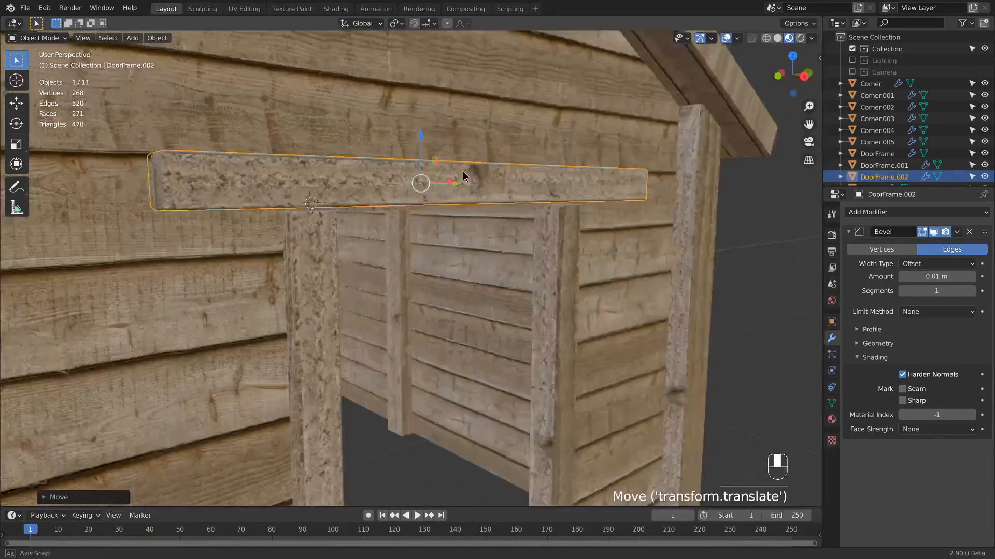
scroll(543, 207, "down", 3)
key("a")
key("a")
key("a")
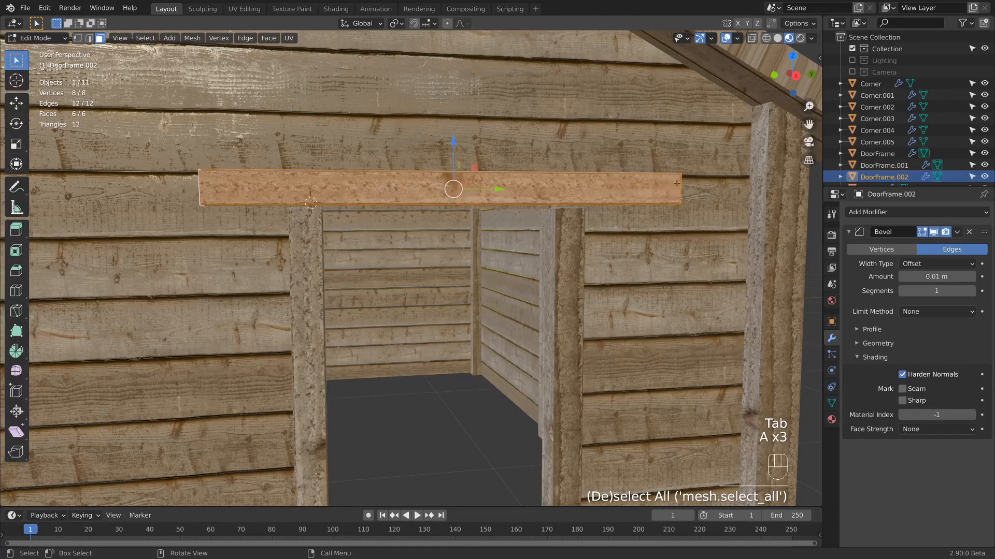
key("s")
key("y")
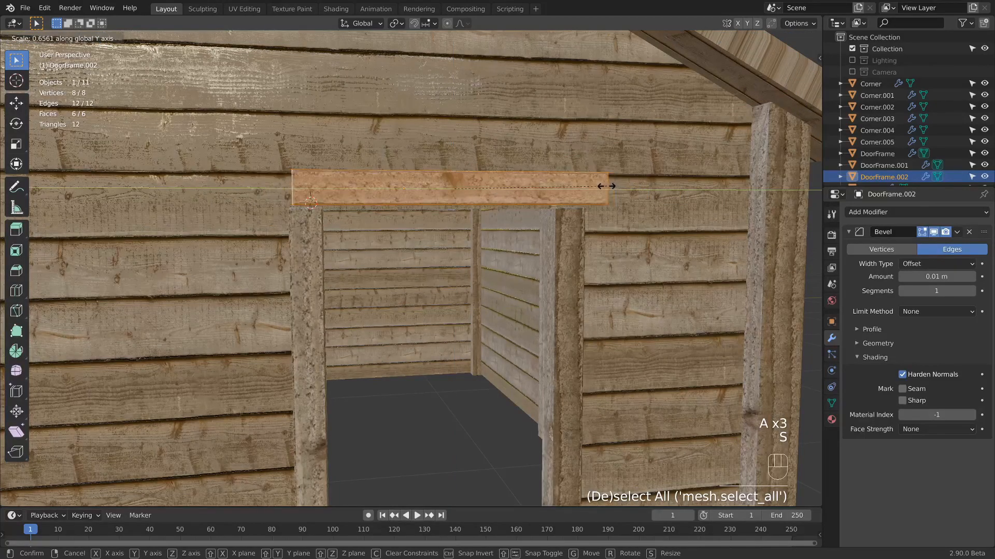
left_click(597, 187)
key("Tab")
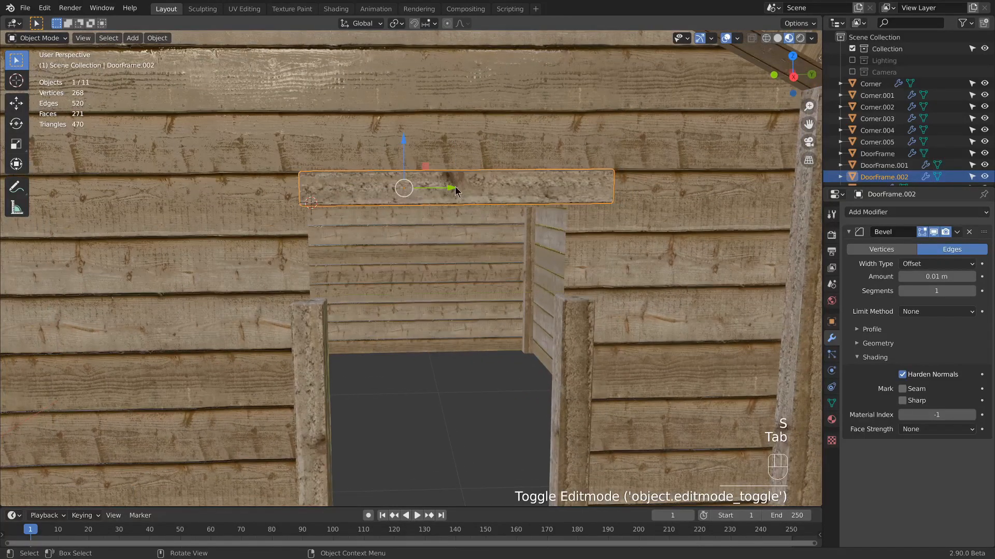
Step: Undo the lintel's last move and its mesh scaling, returning to object mode
left_click_drag(455, 187, 432, 188)
middle_click_drag(448, 217, 453, 219)
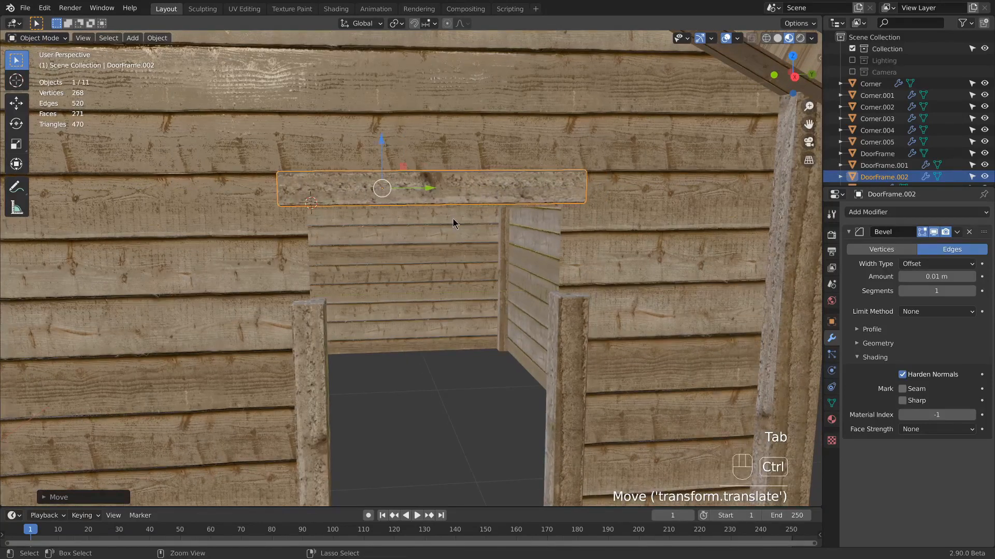
key("ctrl+z")
key("ctrl+z")
key("ctrl+z")
key("Tab")
key("Tab")
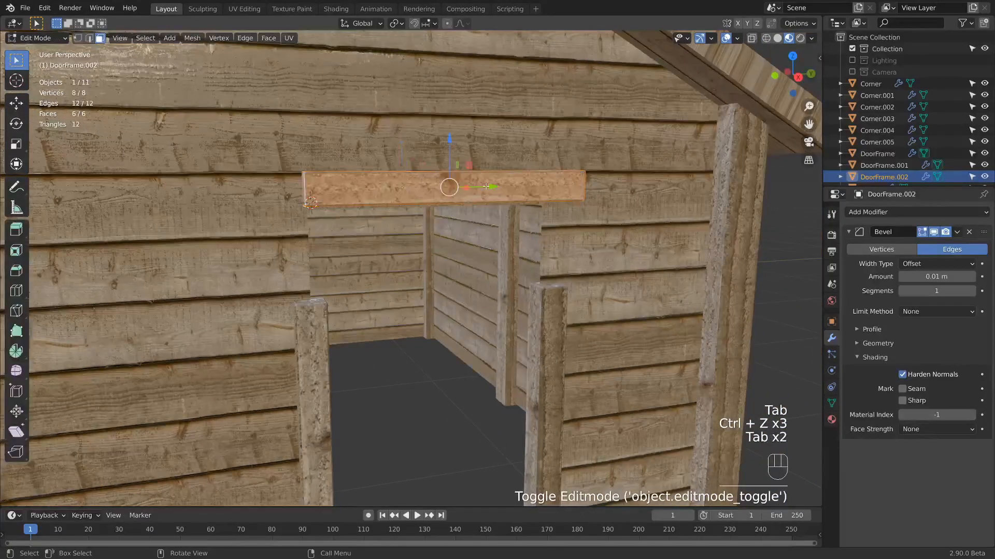
key("ctrl+z")
key("ctrl+z")
key("ctrl+z")
key("ctrl+z")
key("Tab")
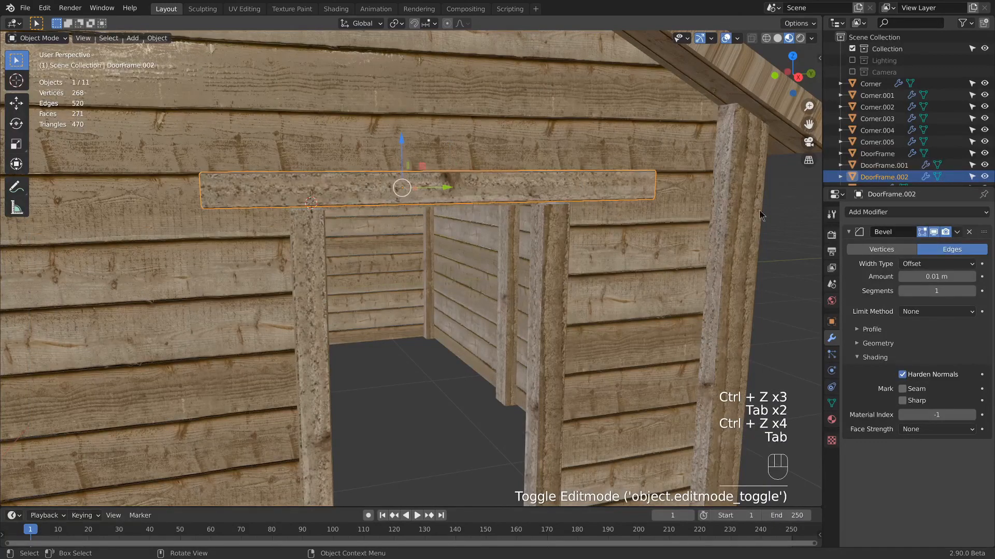
Step: Make the lintel's mesh data single-user so it no longer shares the door posts' mesh, and open it in edit mode
left_click(831, 403)
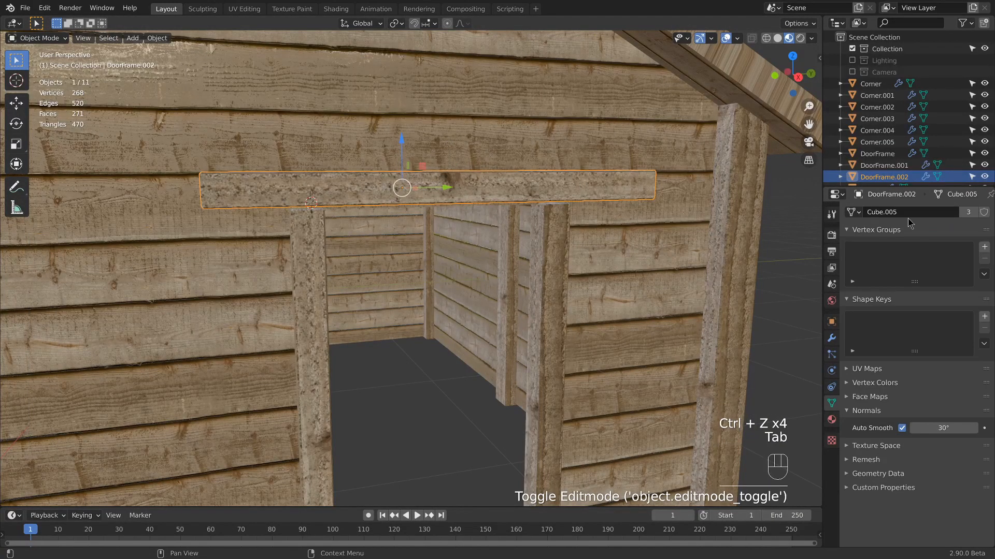
left_click(968, 212)
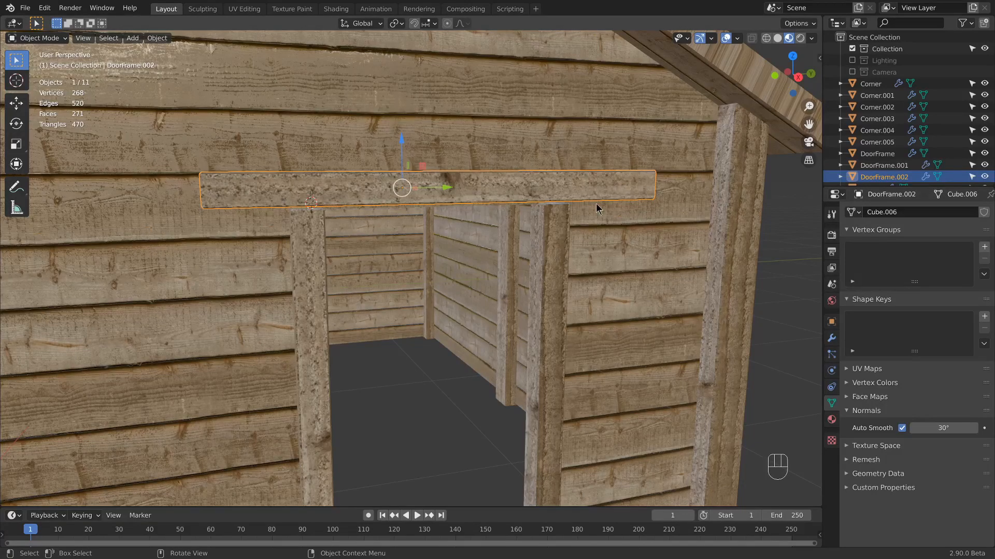
key("Tab")
scroll(508, 184, "up", 3)
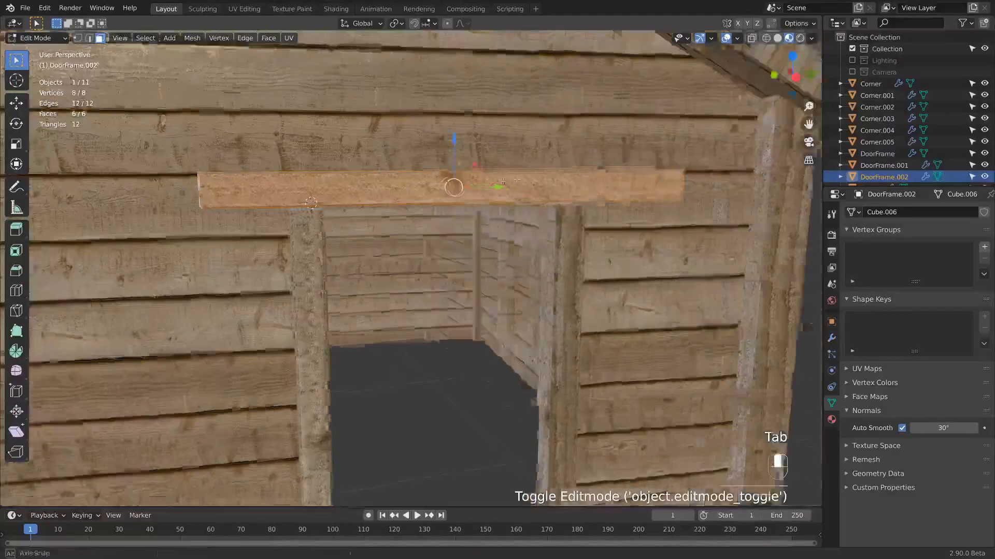
key("s")
key("x")
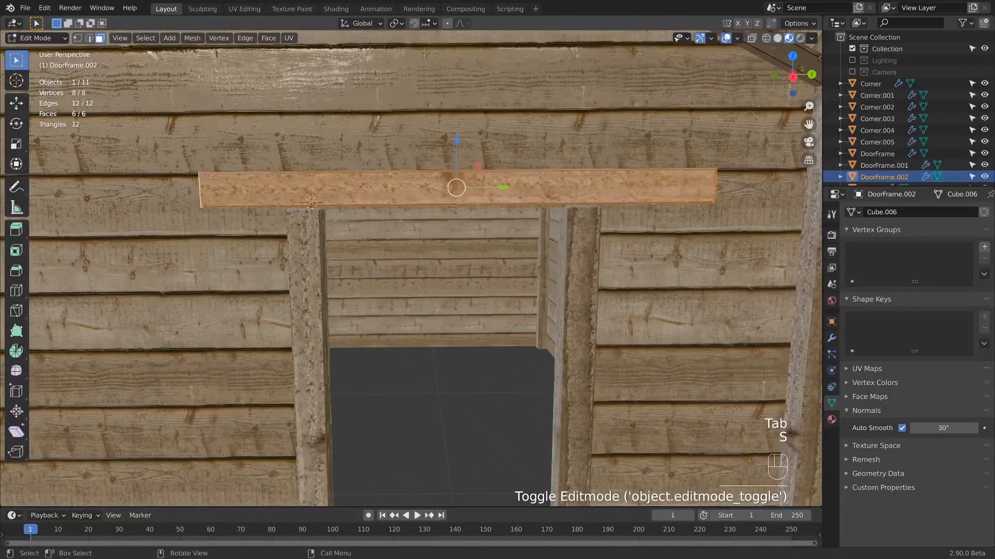
left_click(378, 178)
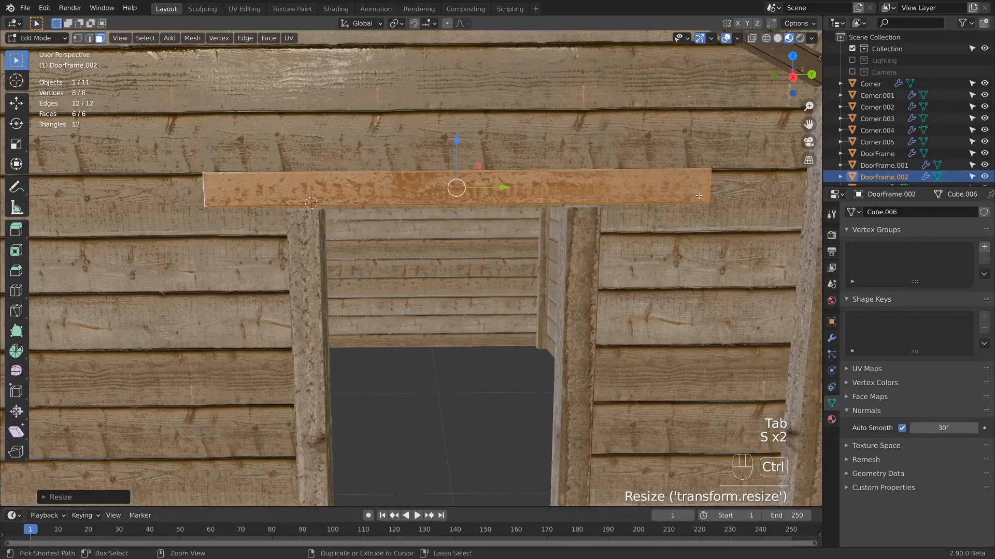
key("ctrl+z")
Step: Scale the lintel's mesh along Y to about 0.62 and move the lintel along Y to centre it over the door posts
key("s")
key("y")
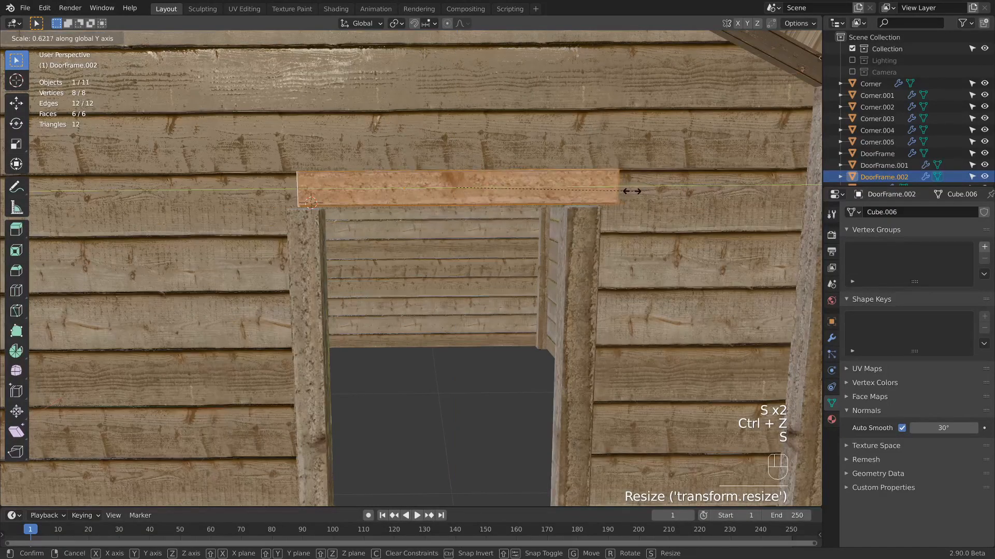
left_click(630, 192)
key("Tab")
left_click_drag(458, 191, 433, 185)
Step: Duplicate the lintel along Y to above the window opening, name the copy WindowFrame, and adjust its position over the opening
scroll(477, 229, "down", 4)
middle_click_drag(477, 228, 593, 249)
key("shift+d")
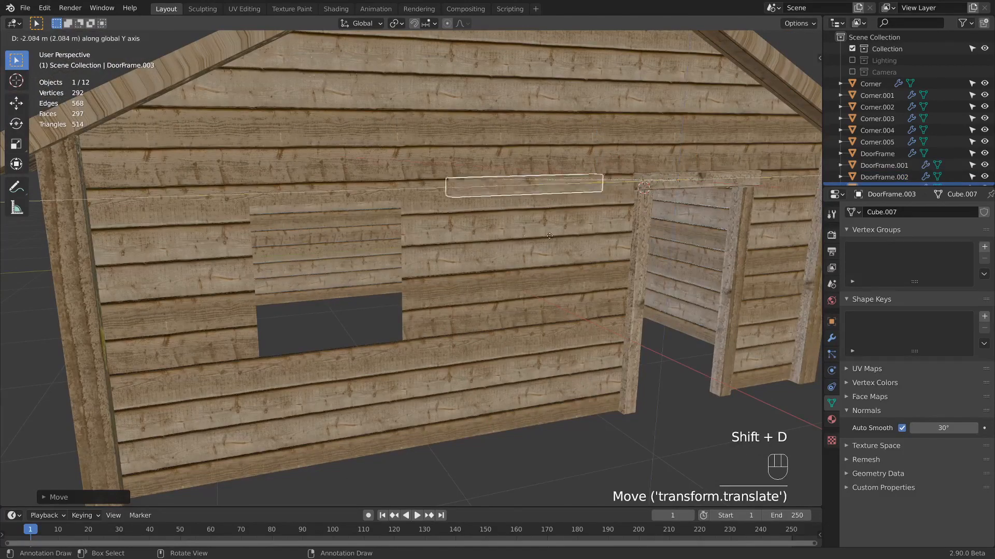
left_click(376, 235)
middle_click_drag(376, 235, 353, 221)
key("F2")
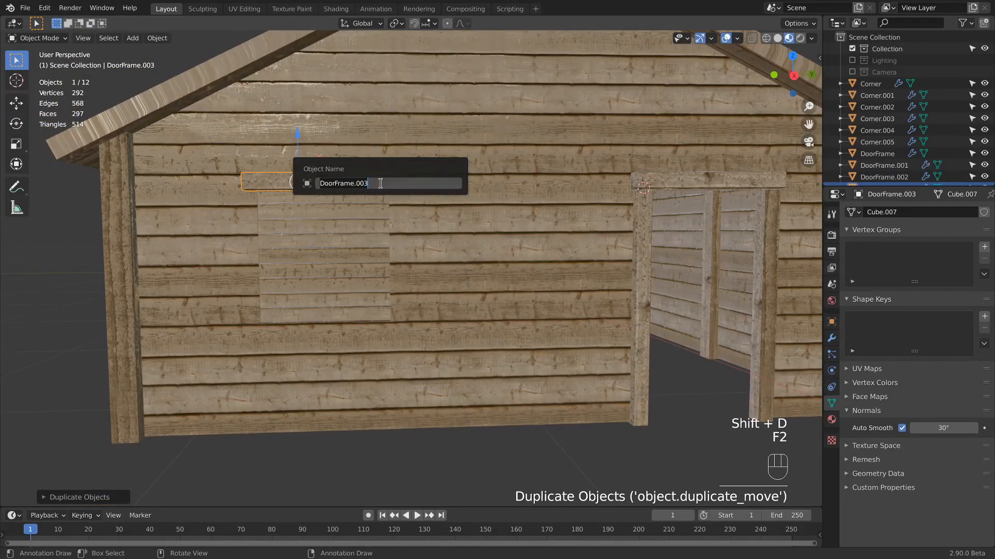
type("WindowFr")
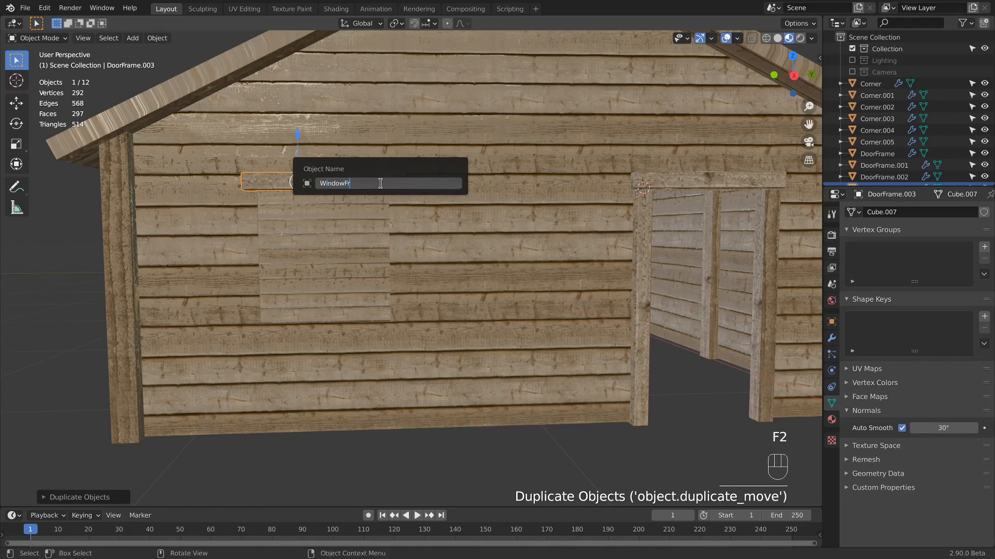
type("ame")
key("Return")
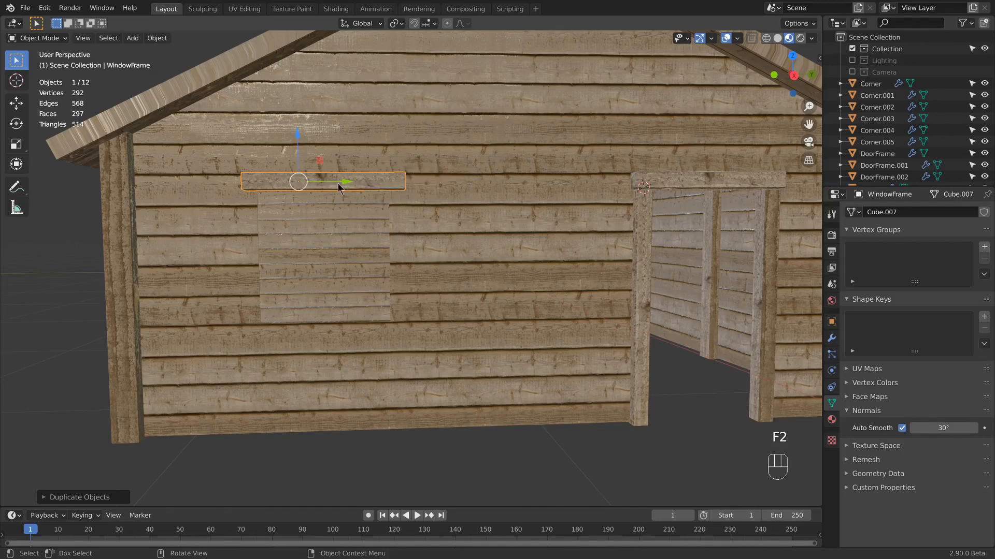
left_click_drag(338, 188, 322, 177)
Step: Make a linked duplicate of WindowFrame below the opening as a sill, rotate it, and reselect the beam above the window
key("alt+d")
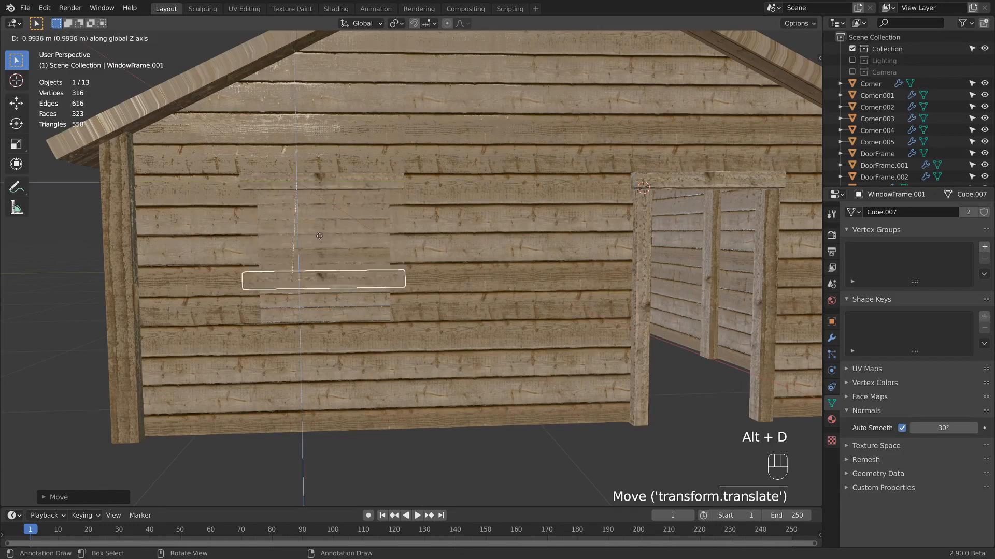
left_click(491, 237)
key("r")
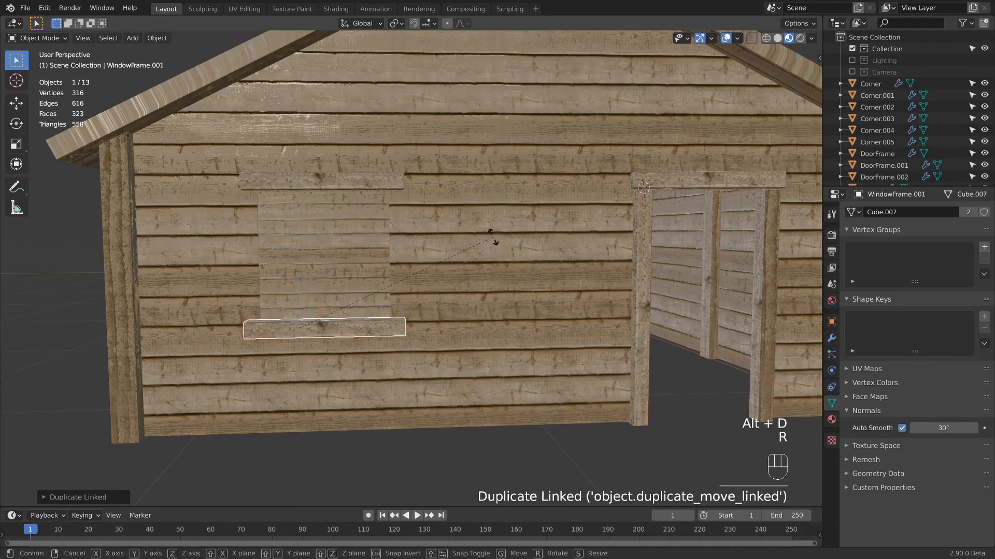
left_click(494, 242)
key("alt+a")
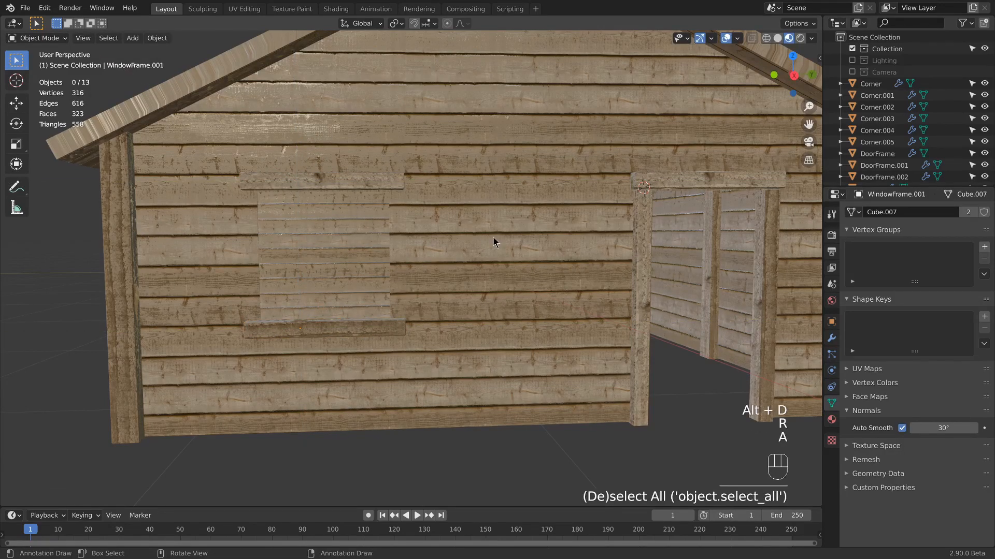
middle_click_drag(455, 220, 407, 204)
left_click(407, 203)
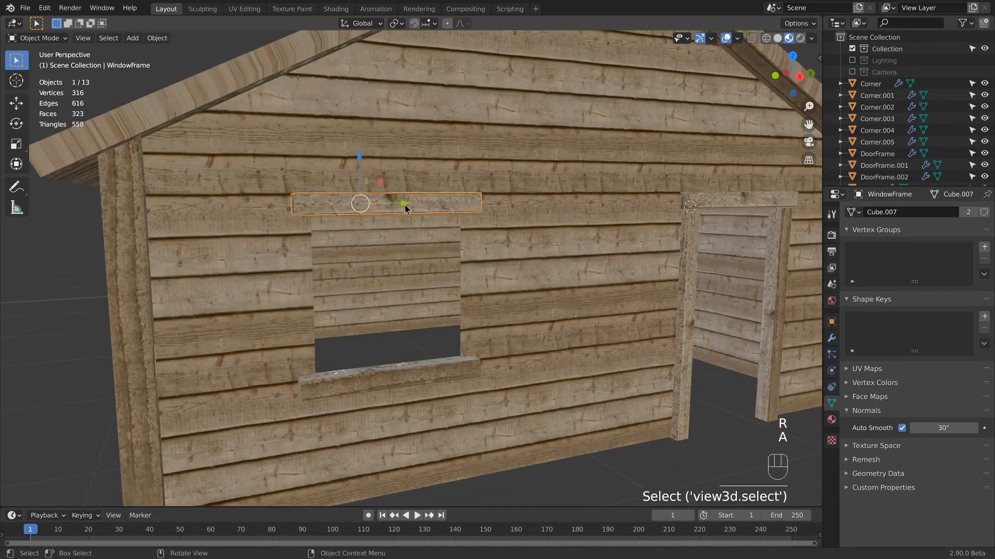
key("alt+d")
left_click(398, 295)
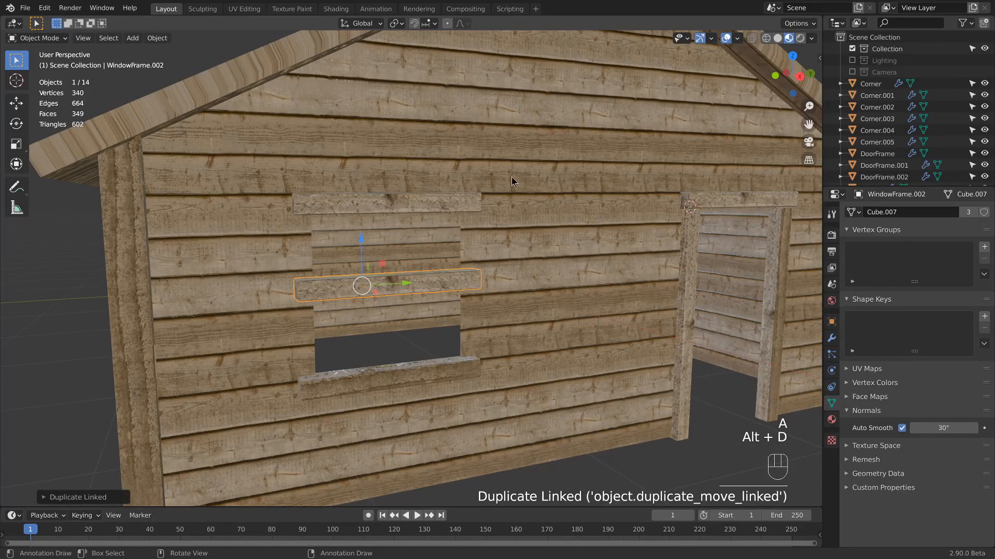
key("ctrl+z")
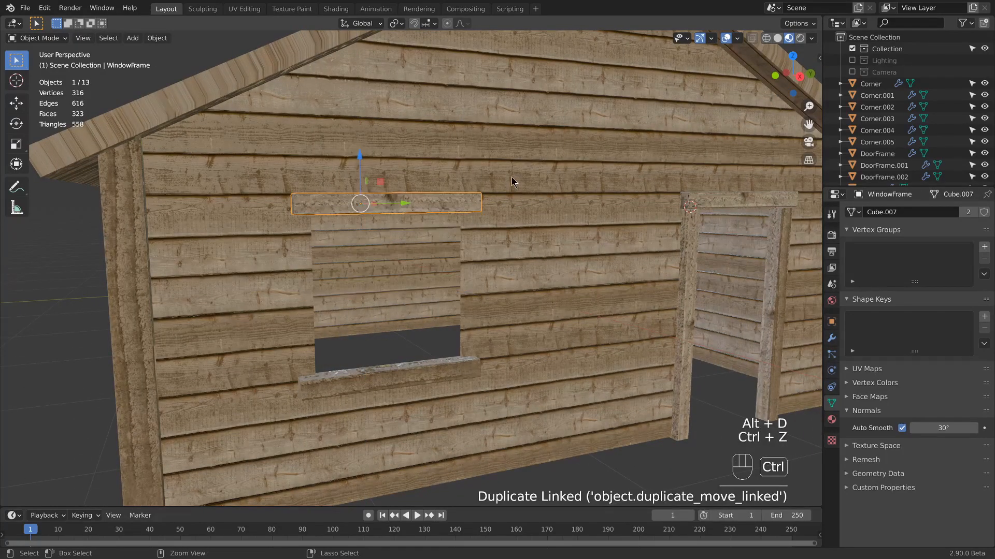
Step: Make an independent duplicate of the upper window beam lowered into the opening, and rotate it 90° about X
key("shift+d")
left_click(492, 264)
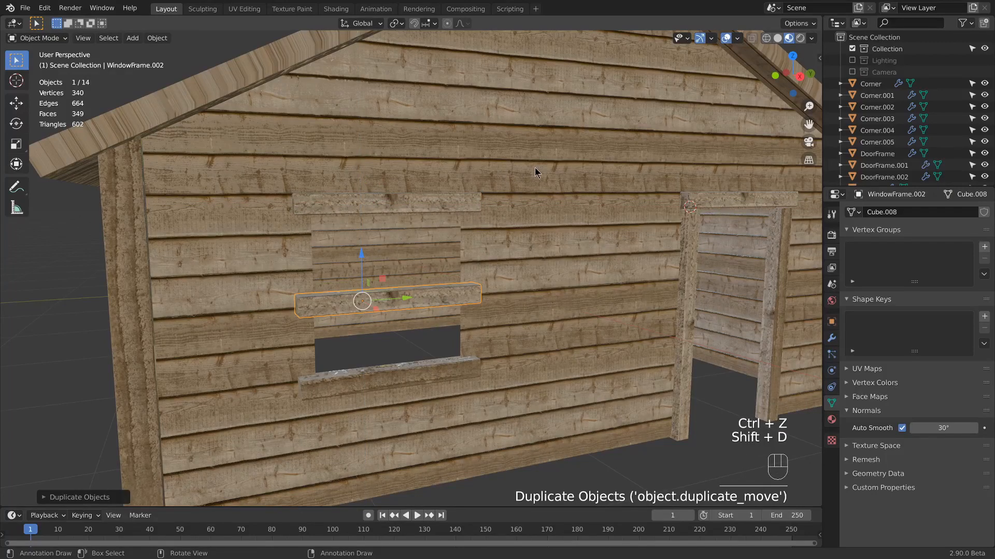
type("rx90")
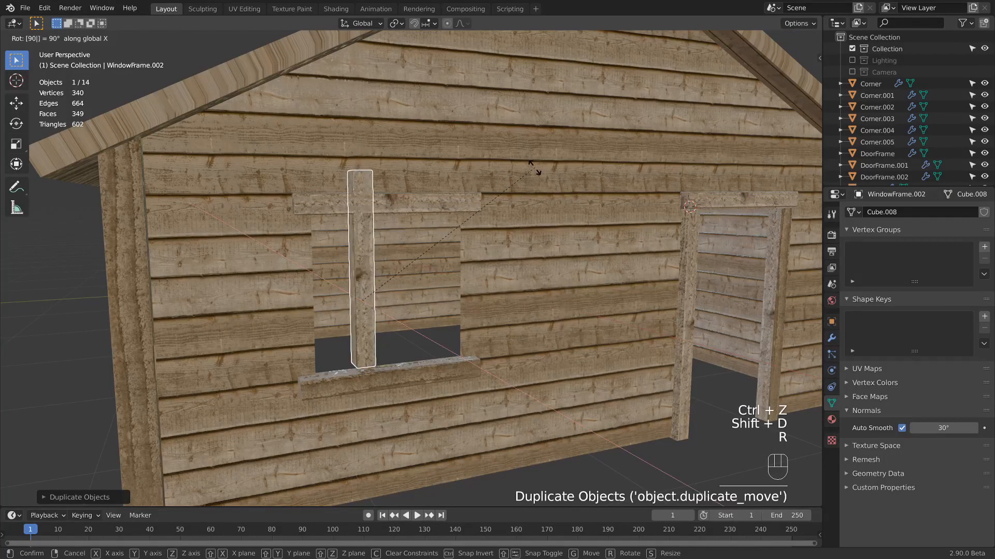
left_click(535, 168)
Step: Shorten the upright's mesh along its length in edit mode and fit it between beam and sill on the window side away from the door
key("Tab")
key("s")
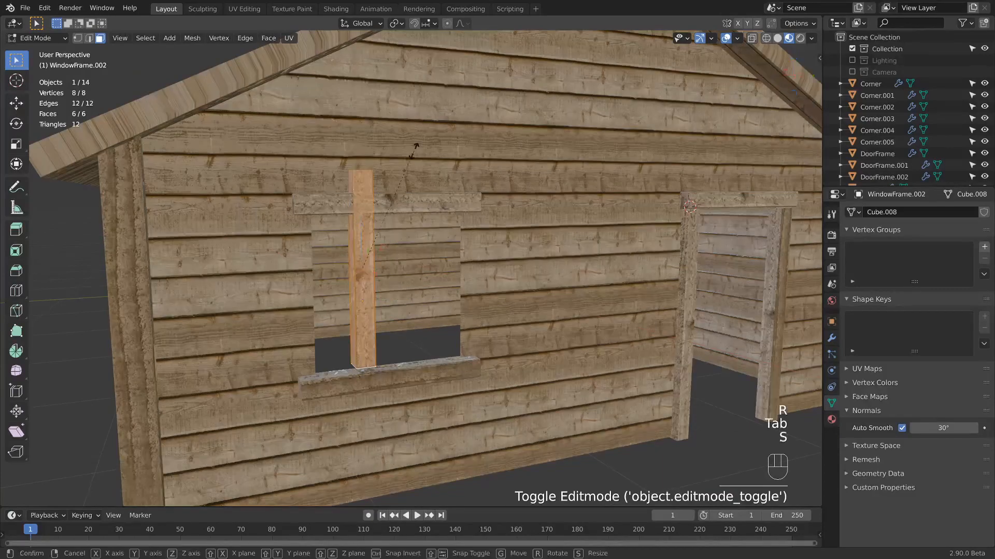
left_click(414, 190)
key("Tab")
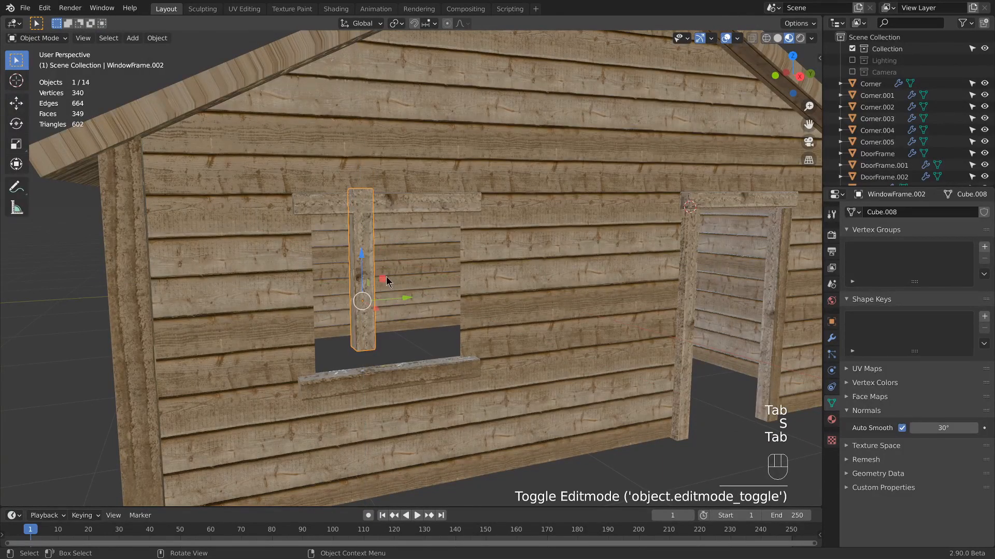
left_click_drag(384, 280, 331, 306)
middle_click_drag(367, 299, 344, 292)
left_click_drag(343, 304, 341, 302)
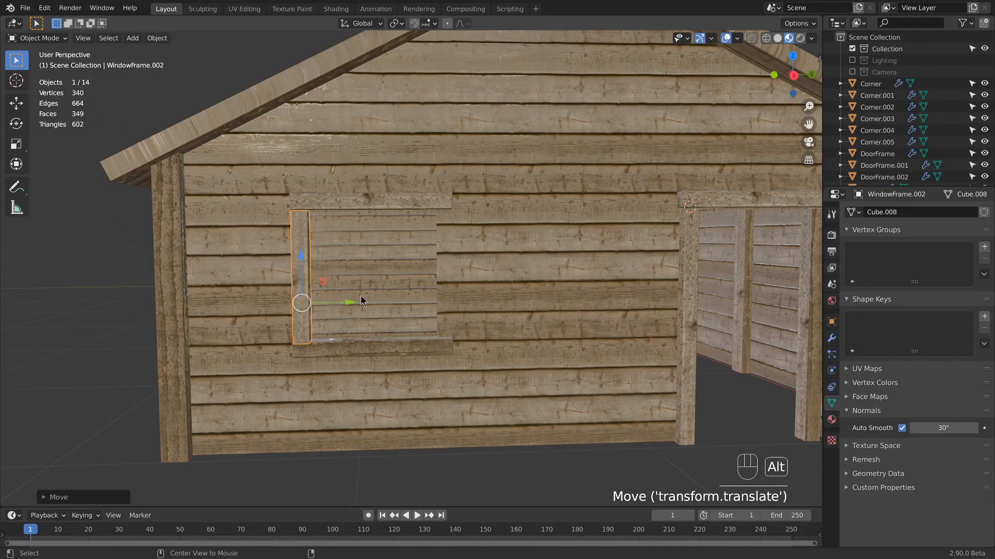
Step: Make a linked duplicate of the window's side post about 1.43 m along Y on the opposite side, and rotate it
key("alt+d")
key("y")
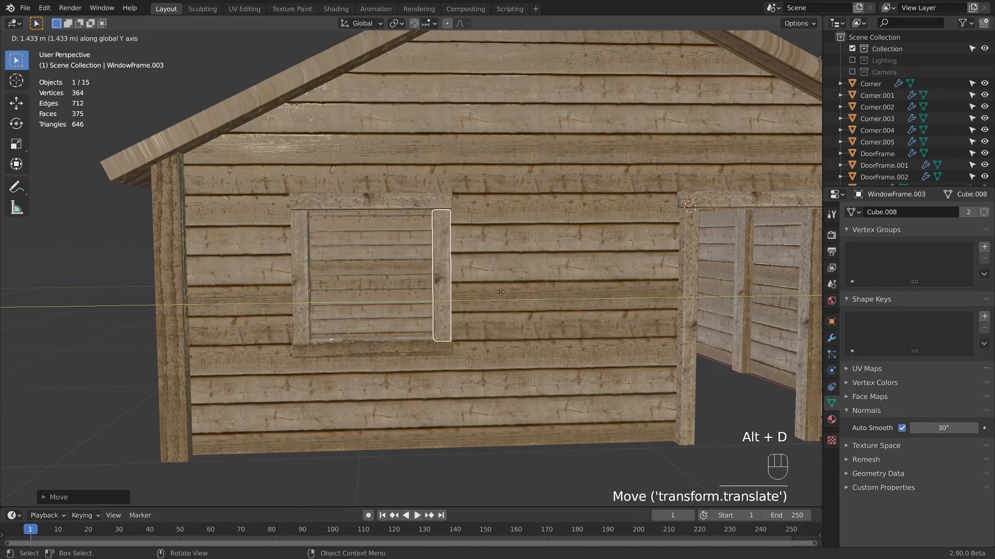
left_click(500, 292)
middle_click_drag(515, 249, 533, 256)
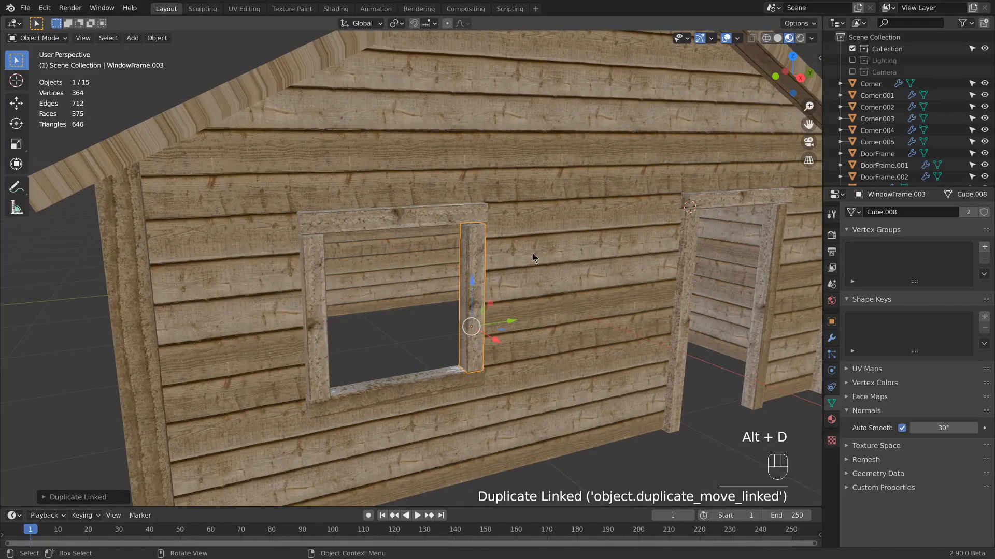
key("r")
left_click(533, 255)
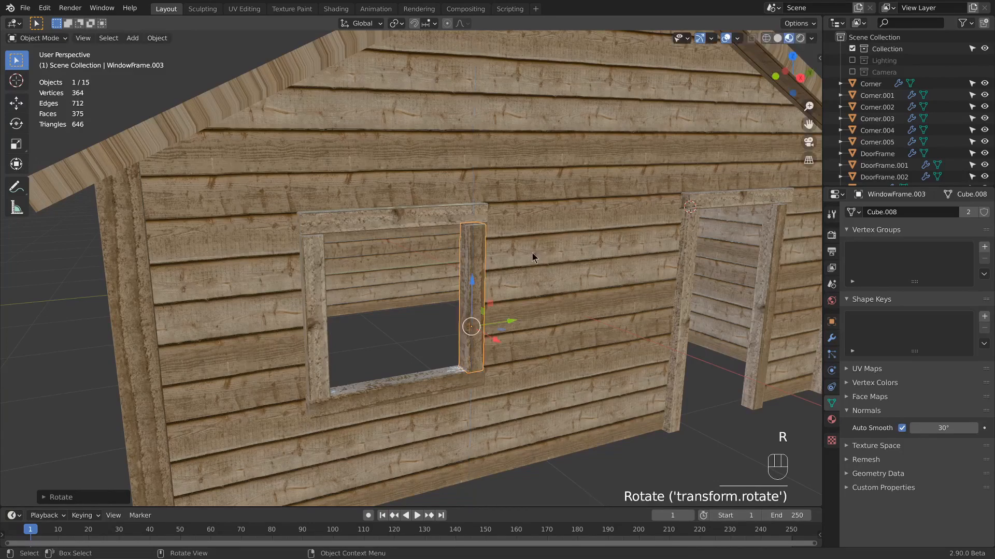
key("r")
right_click(533, 256)
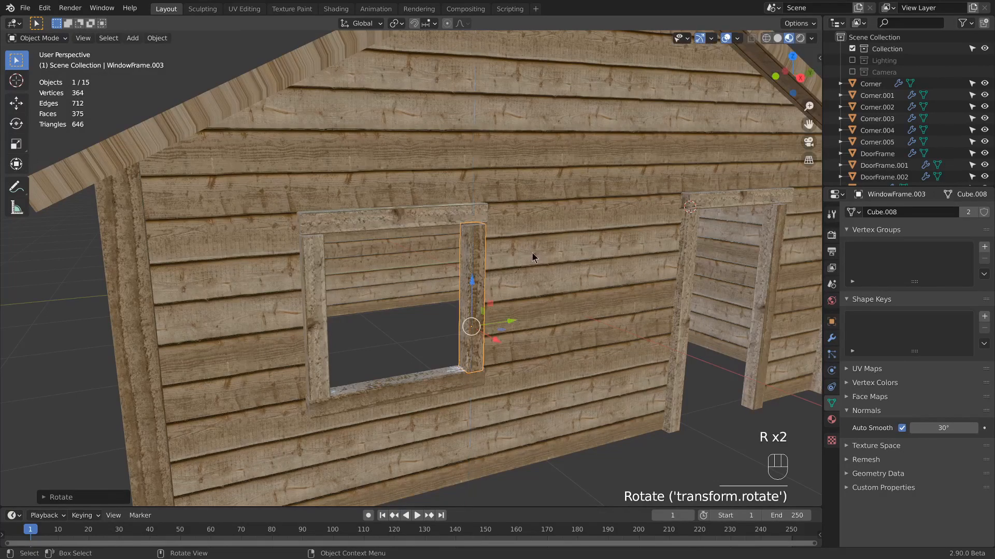
Step: Select both vertical side posts of the window frame together
key("a")
left_click(469, 295)
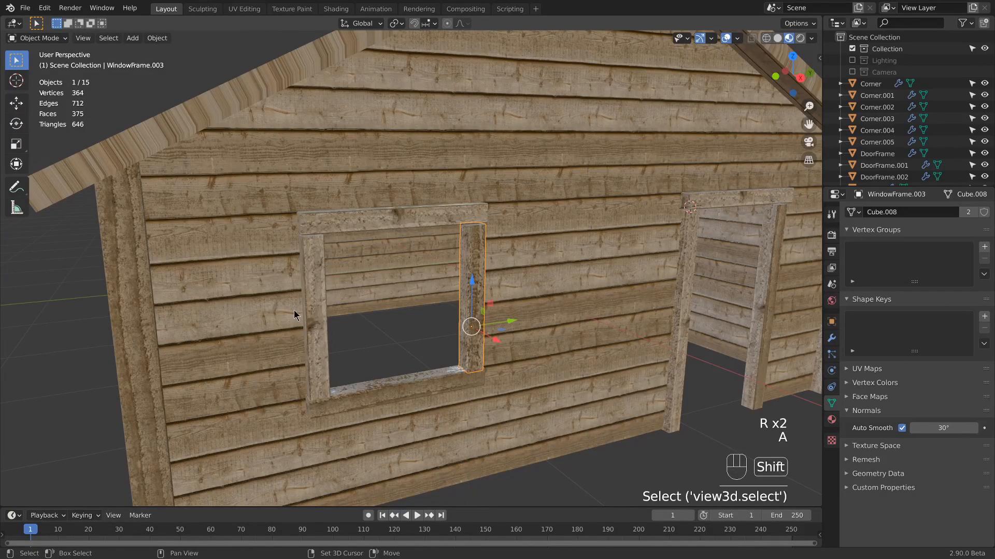
left_click(294, 310, "shift")
left_click(335, 297)
left_click(313, 281)
left_click(470, 311, "shift")
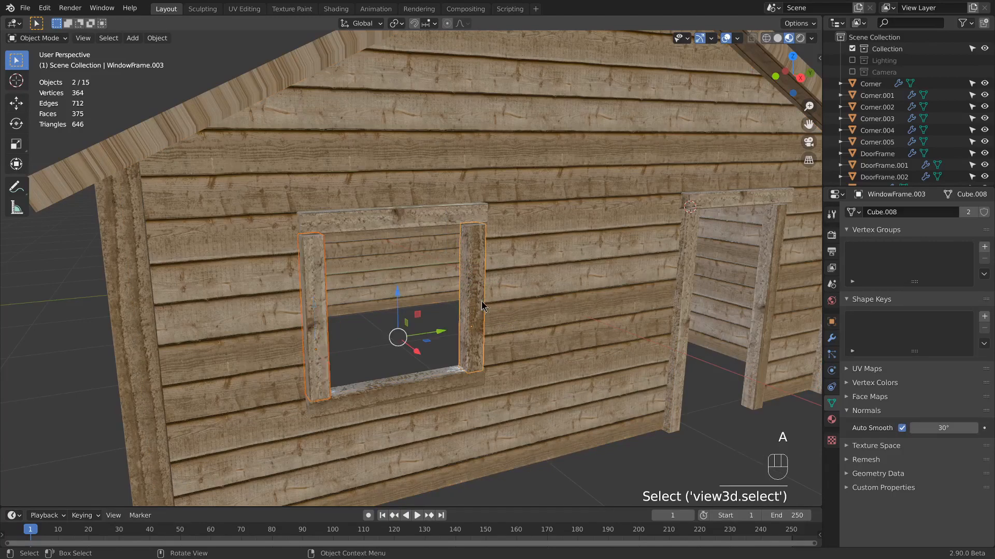
Step: Move the window frame's two side pieces about 0.03 m along X toward the wall, then clear the selection
middle_click_drag(470, 311, 524, 301)
key("g")
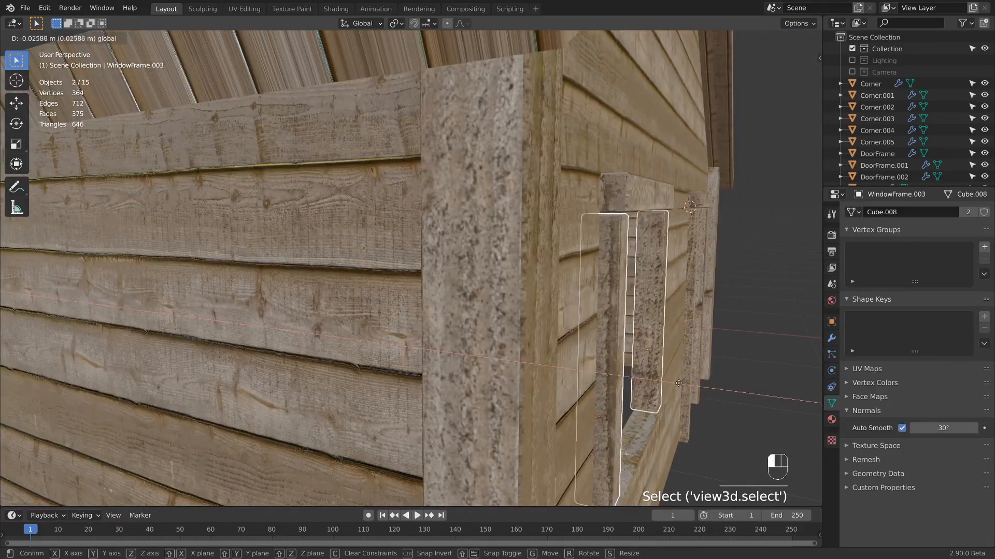
left_click(679, 384)
key("a")
middle_click_drag(735, 288, 665, 288)
scroll(665, 288, "down", 8)
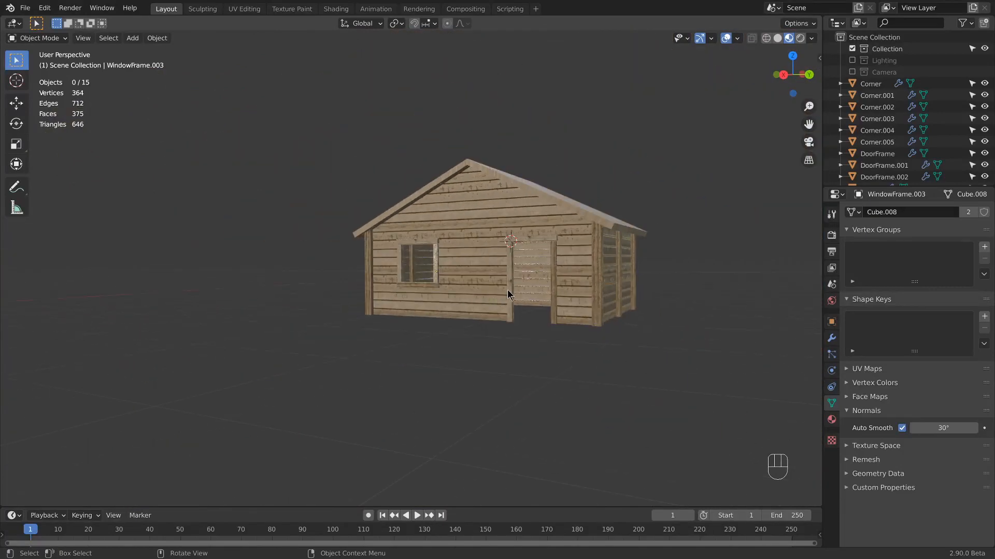
Step: Select all objects and raise the whole cabin along Z so its base sits near the ground grid
key("a")
scroll(488, 229, "up", 3)
middle_click_drag(488, 229, 444, 219)
left_click_drag(515, 253, 513, 193)
middle_click_drag(513, 193, 572, 200)
scroll(572, 200, "down", 2)
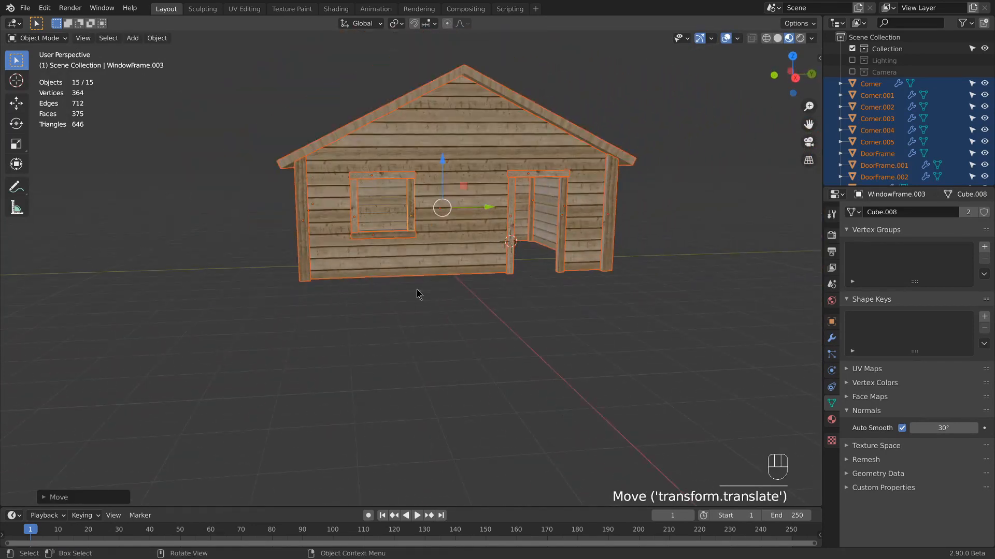
Step: Clear the selection and add a mesh plane for the cabin floor
middle_click_drag(418, 290, 507, 290)
left_click(515, 291)
key("shift+a")
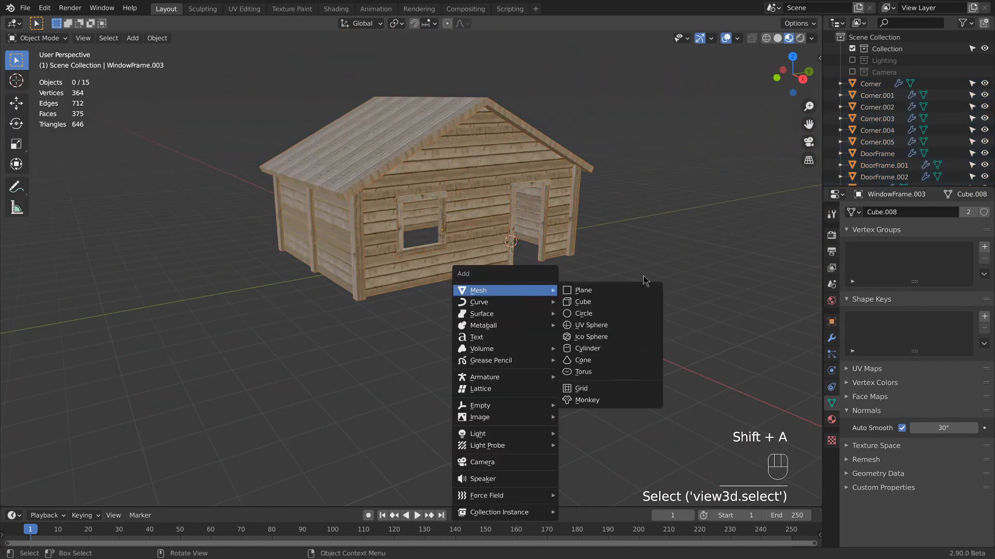
left_click(640, 292)
scroll(583, 266, "up", 3)
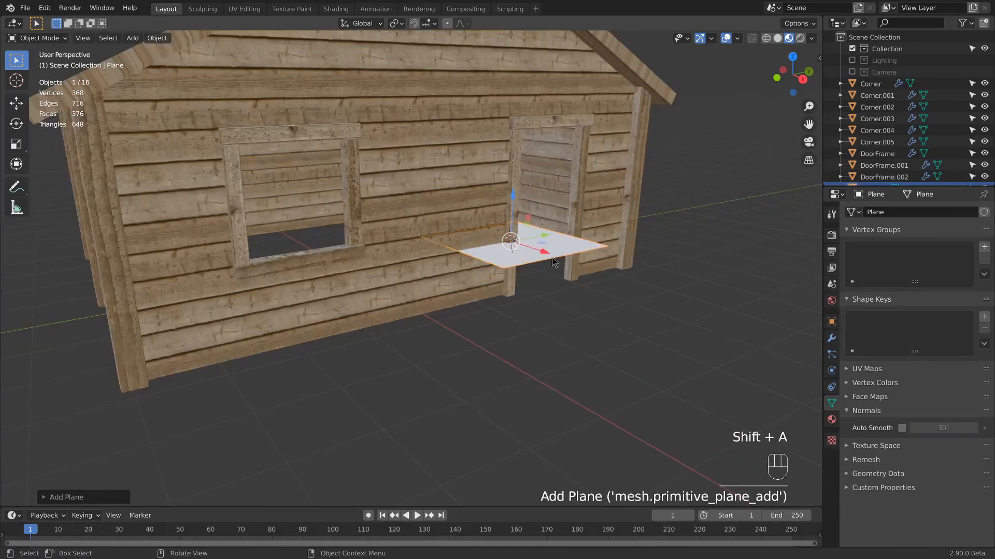
mouse_move(552, 257)
middle_mouse_down()
mouse_move(572, 265)
mouse_move(556, 263)
middle_mouse_up()
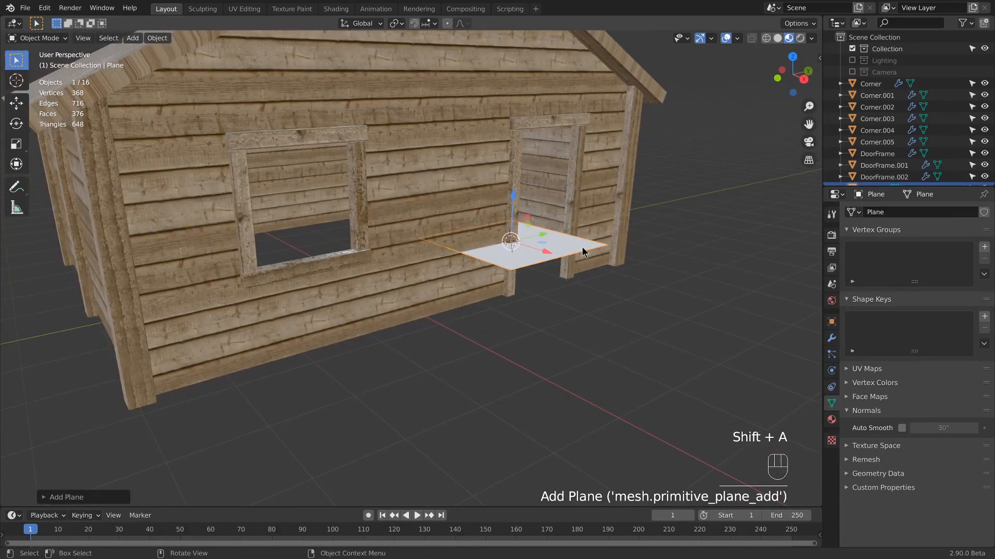
Step: Reset the plane's location to the origin and raise it slightly along Z to meet the cabin's base
key("alt+g")
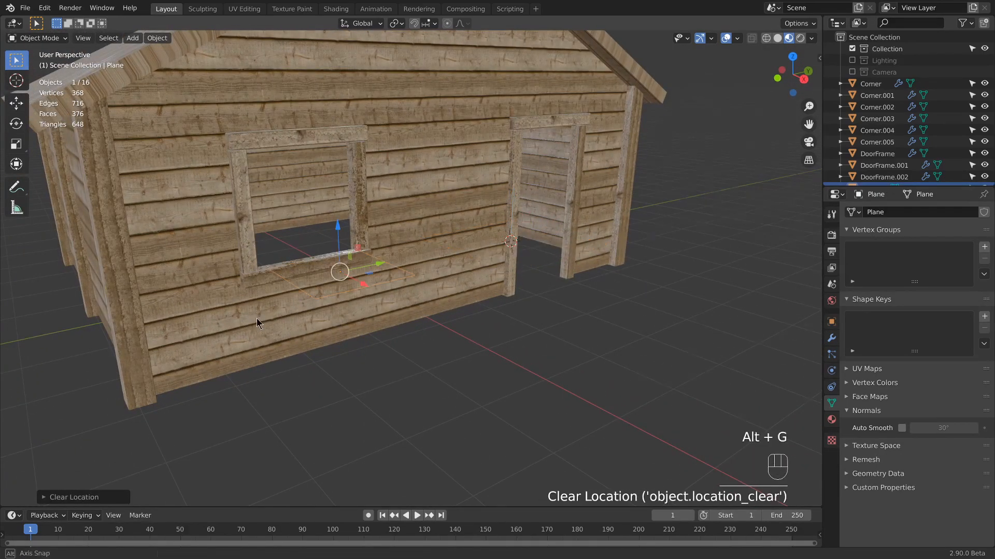
middle_click_drag(257, 322, 333, 278)
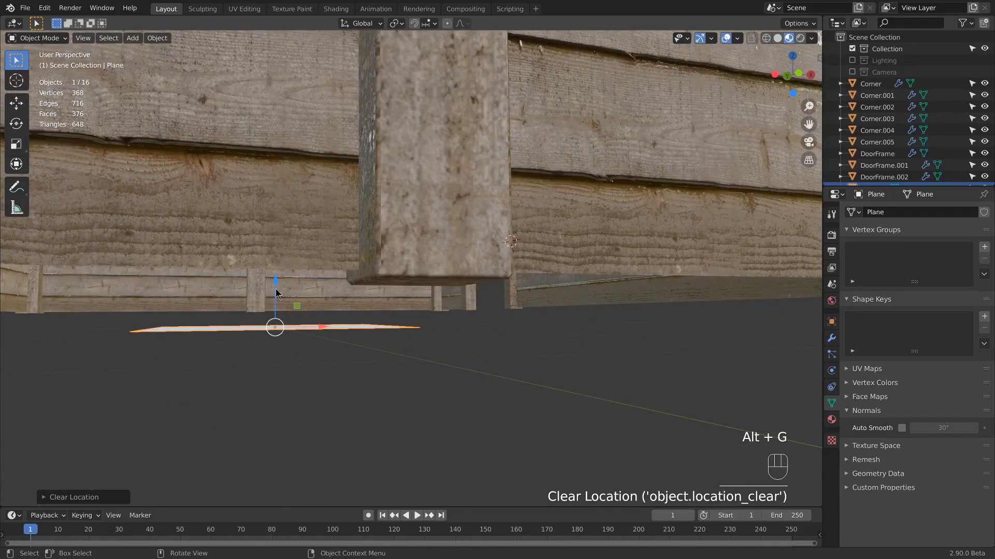
left_click_drag(276, 289, 276, 271)
Step: Scale the plane's mesh by about 4.25 along Y and about 3.18 along X so it covers the cabin's footprint
scroll(422, 258, "down", 6)
middle_click_drag(421, 258, 337, 281)
key("Tab")
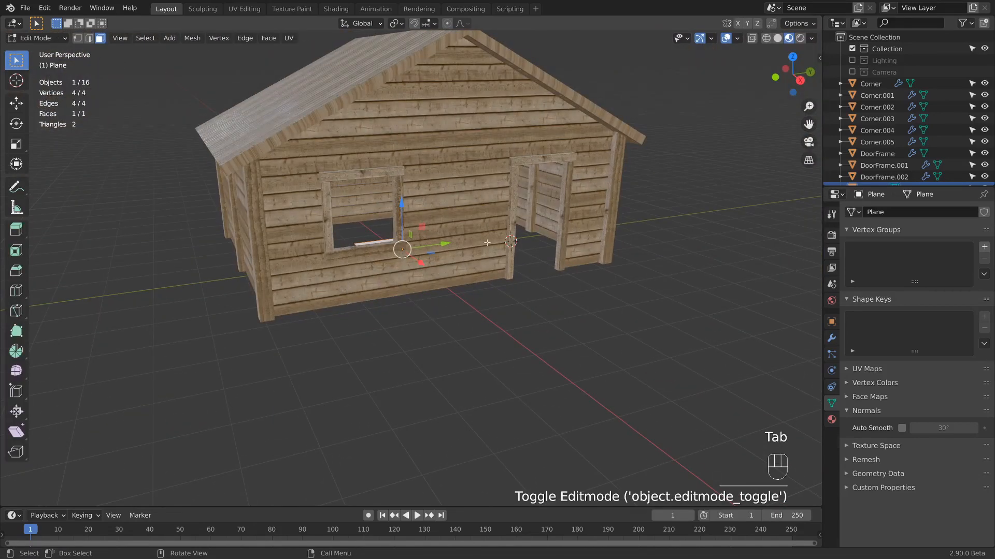
key("s")
key("y")
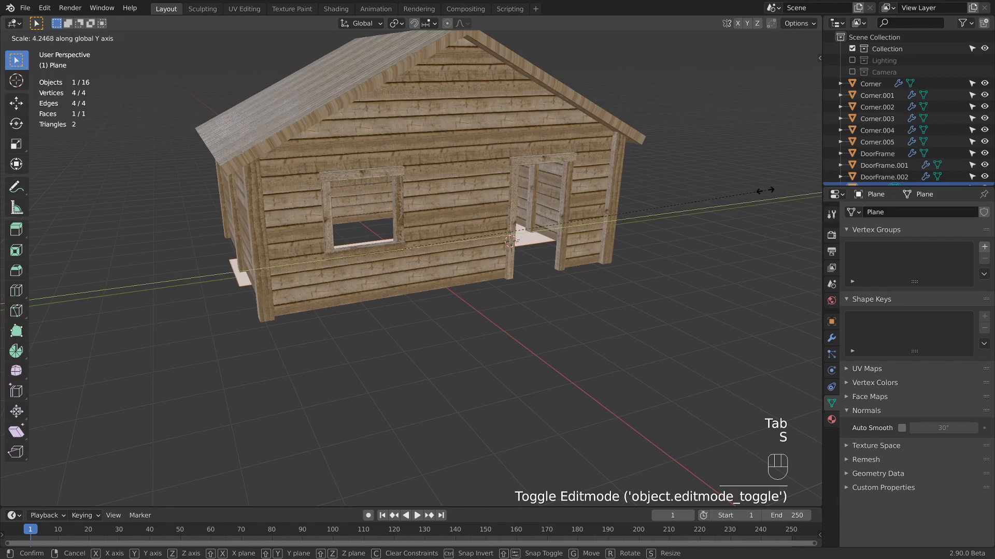
left_click(765, 191)
middle_click_drag(456, 235, 518, 270)
key("s")
key("x")
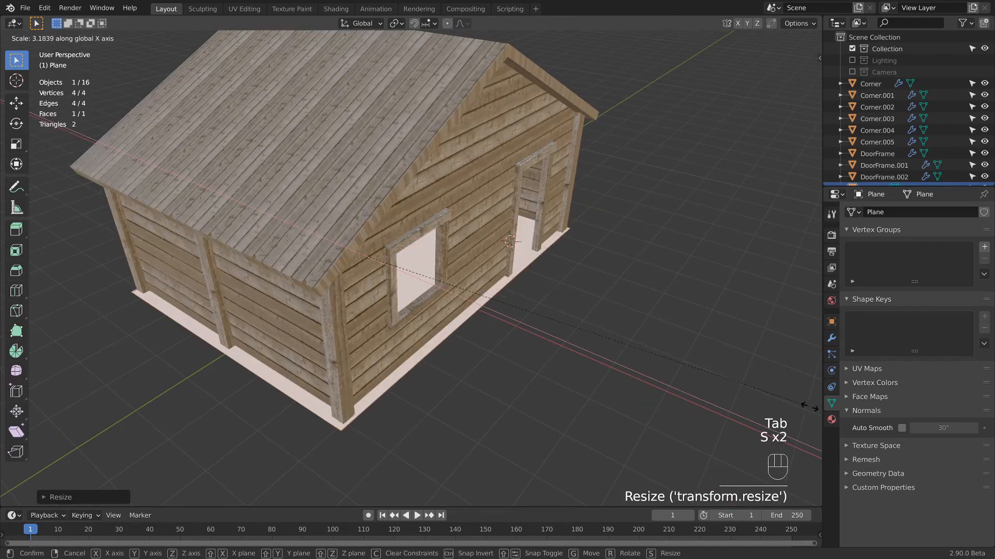
left_click(810, 404)
Step: Cut the floor plane in half with a centred loop cut running from front to back
middle_click_drag(571, 288, 503, 266)
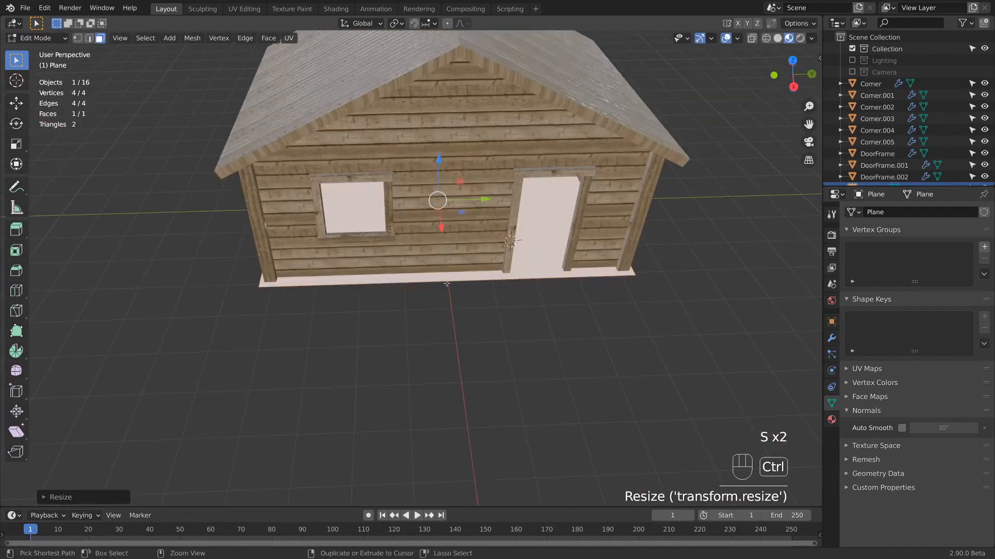
key("ctrl+r")
left_click(470, 290)
right_click(471, 290)
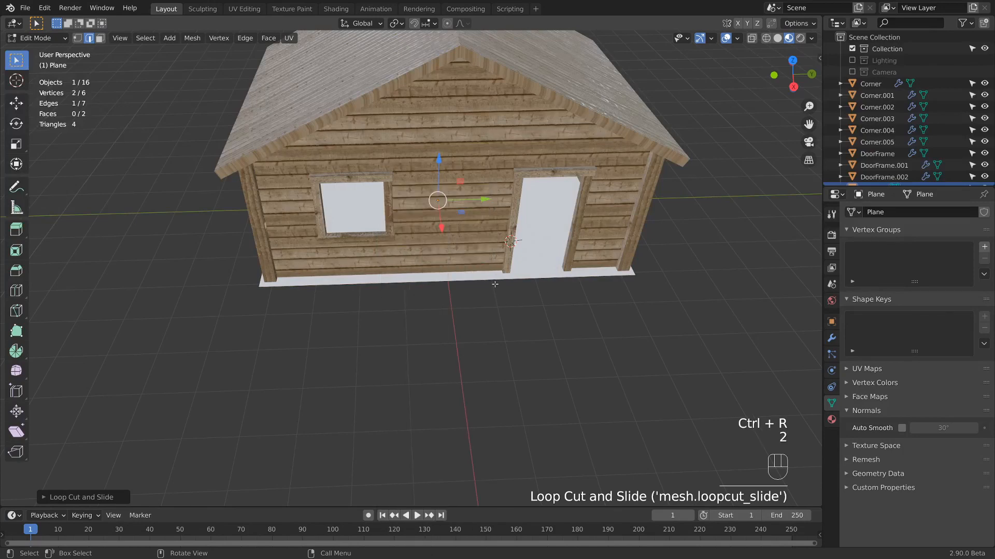
Step: Extrude the floor's front edge below the door about 1.4 m outward along X as a porch platform
left_click(495, 284)
middle_click_drag(495, 284, 541, 285)
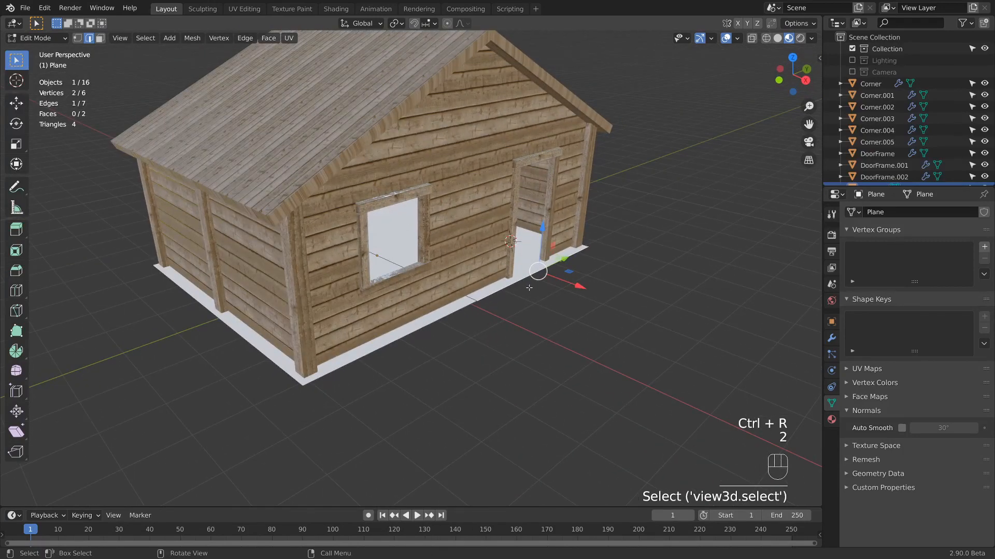
key("e")
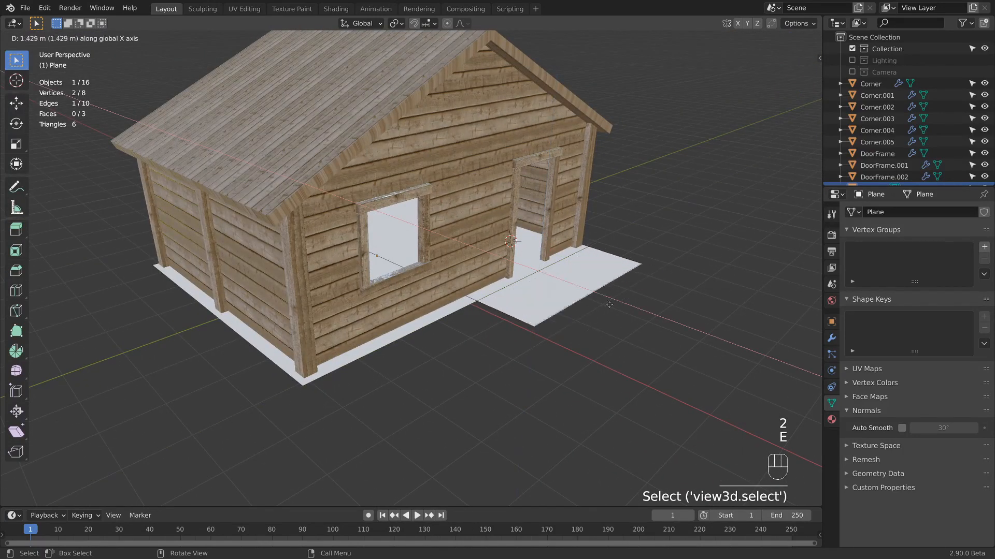
right_click(540, 333)
right_click(540, 333)
key("g")
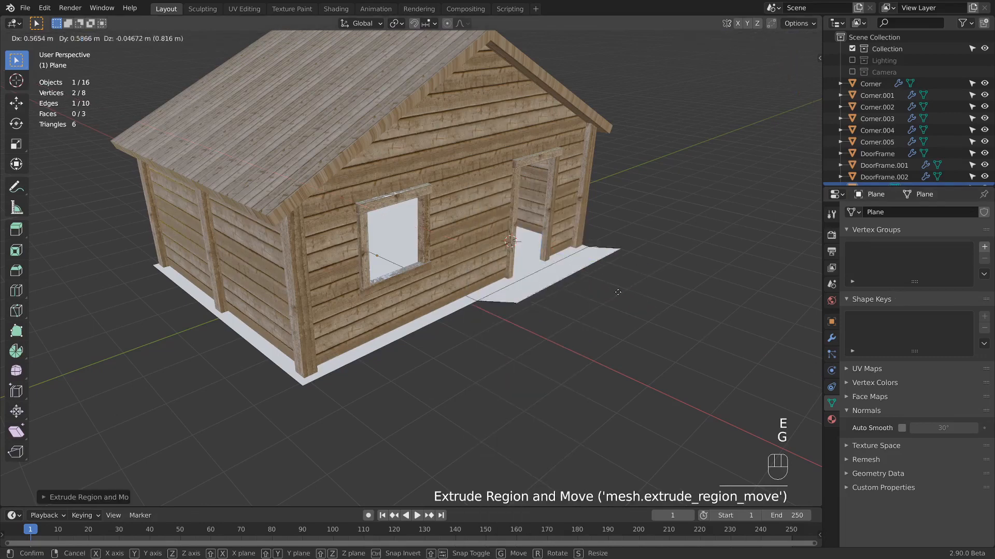
left_click(611, 299)
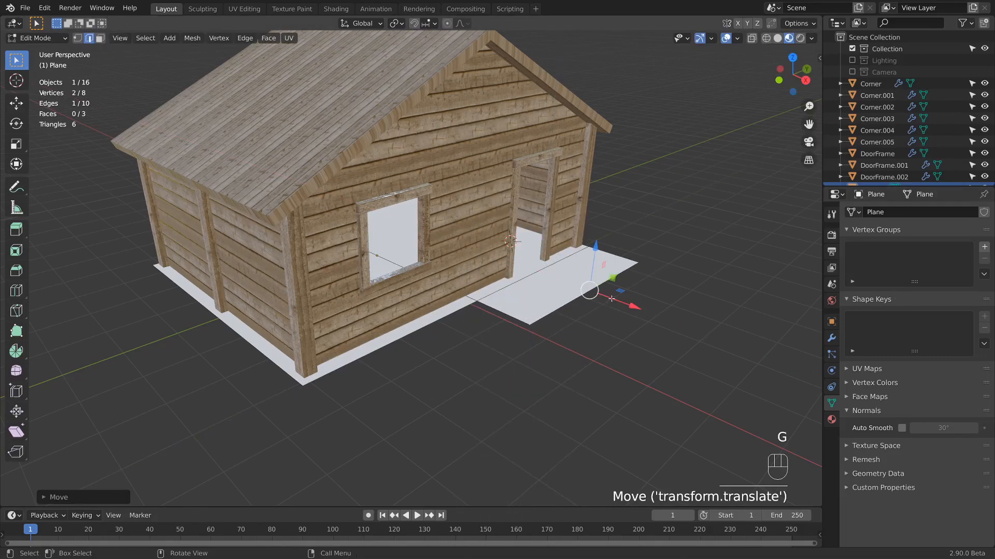
middle_click_drag(612, 280, 655, 266)
key("g")
middle_click_drag(664, 266, 491, 170)
left_click(693, 274)
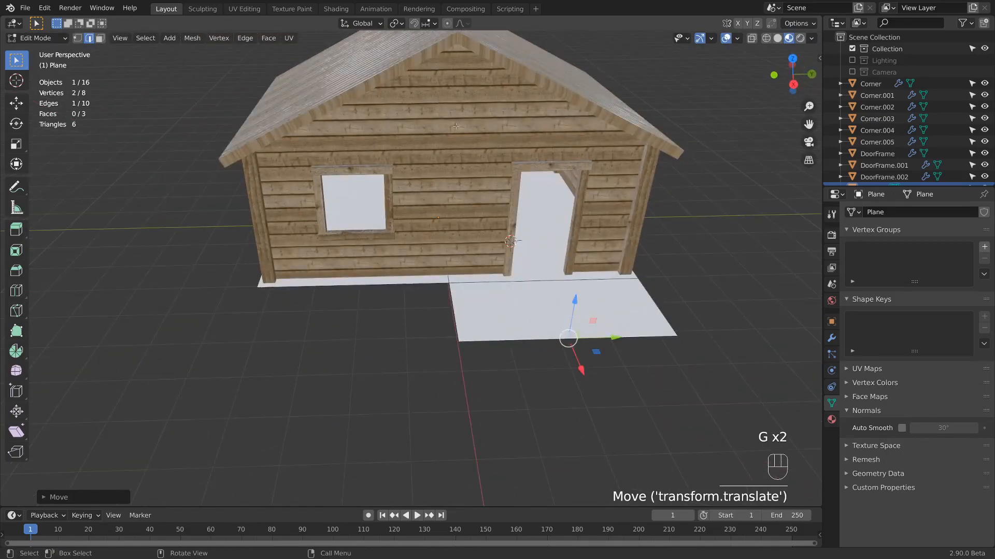
Step: Apply the walls' Wood material to the floor and porch plane
key("Tab")
middle_click_drag(477, 215, 516, 207)
left_click(580, 151)
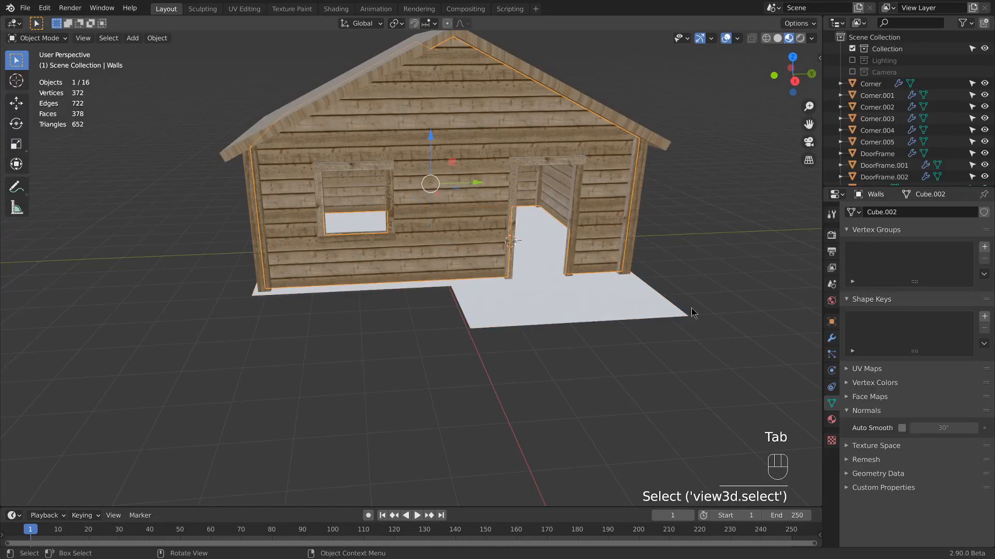
left_click(832, 419)
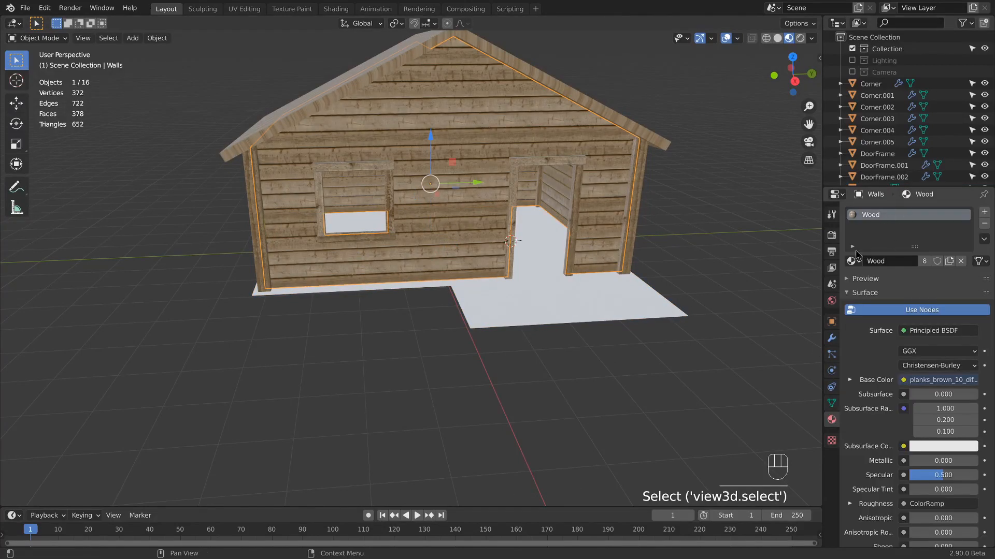
left_click_drag(852, 263, 573, 299)
Step: Add a Solidify modifier to the floor plane and set its thickness to 0.18 m
middle_click_drag(573, 300, 465, 269)
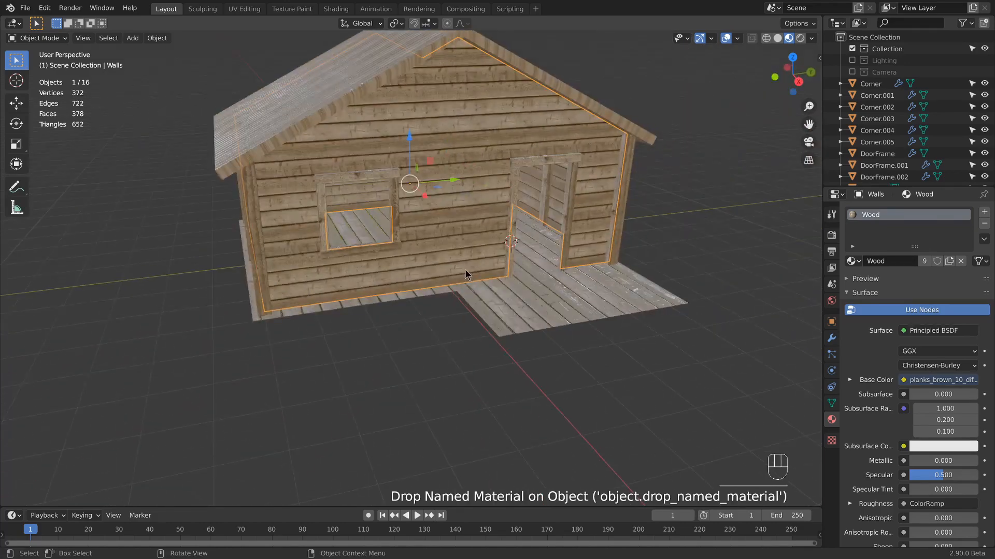
middle_click_drag(434, 304, 444, 329, "shift")
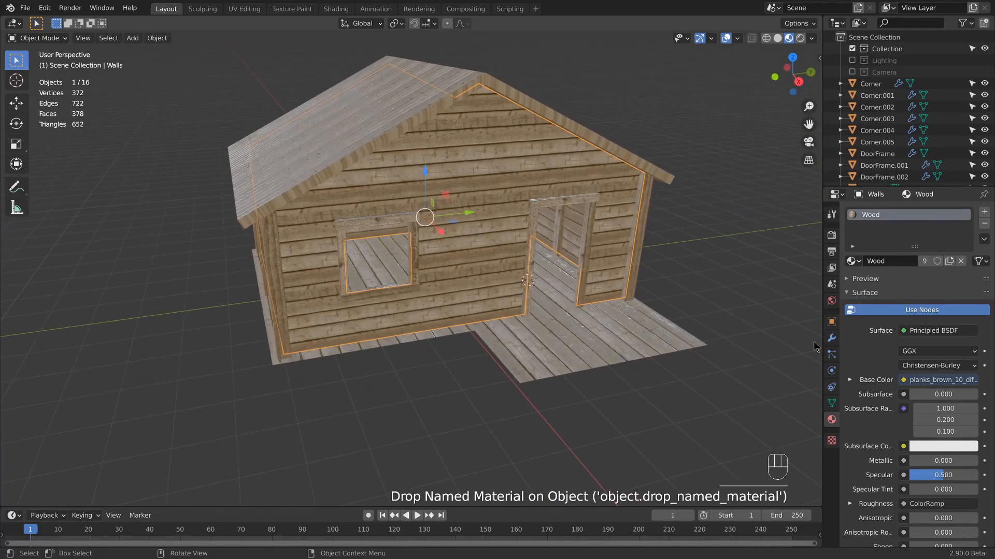
left_click(612, 347)
left_click(832, 338)
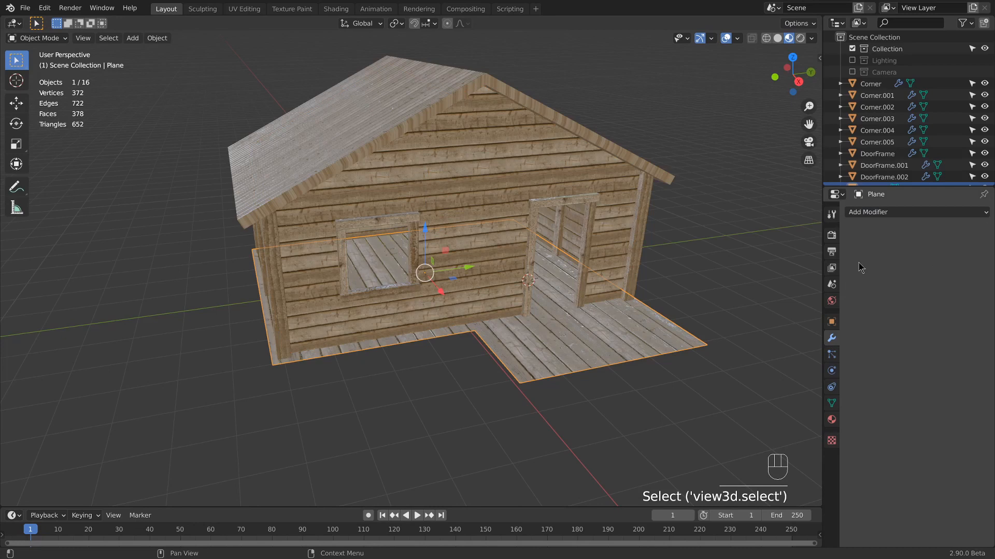
left_click(868, 210)
left_click(759, 396)
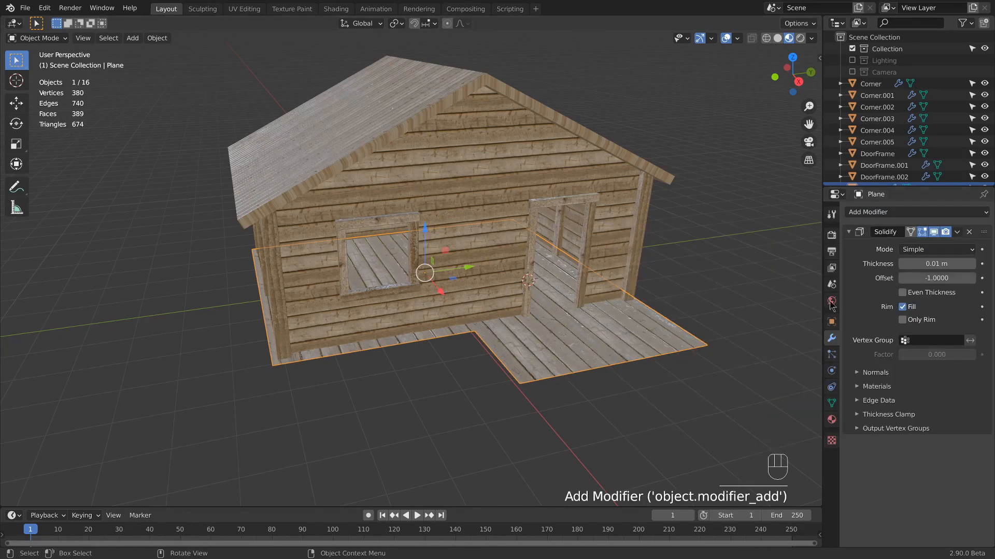
left_click_drag(911, 262, 953, 261)
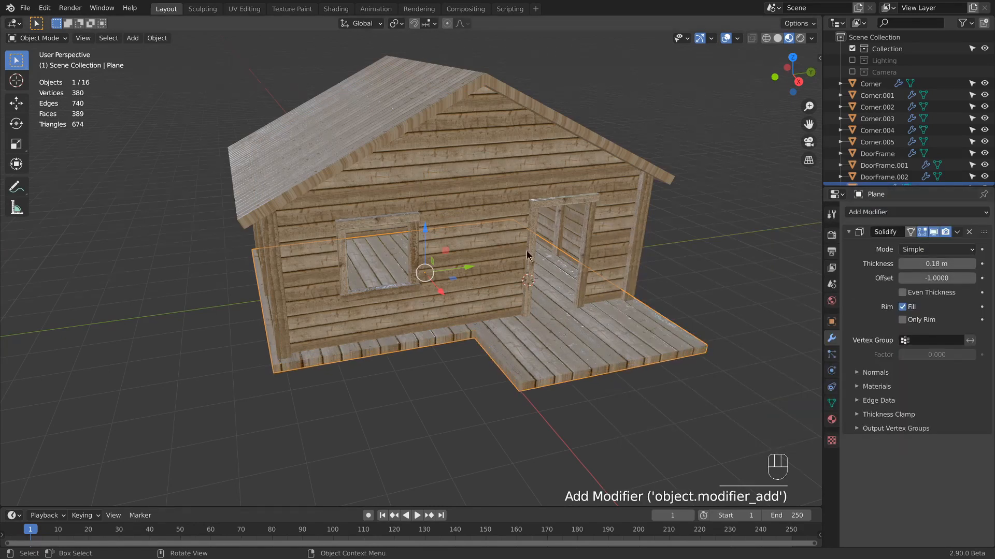
Step: Save the scene and extend the porch by moving its outer floor edge farther out along X
middle_click_drag(526, 250, 637, 322)
key("a")
key("Tab")
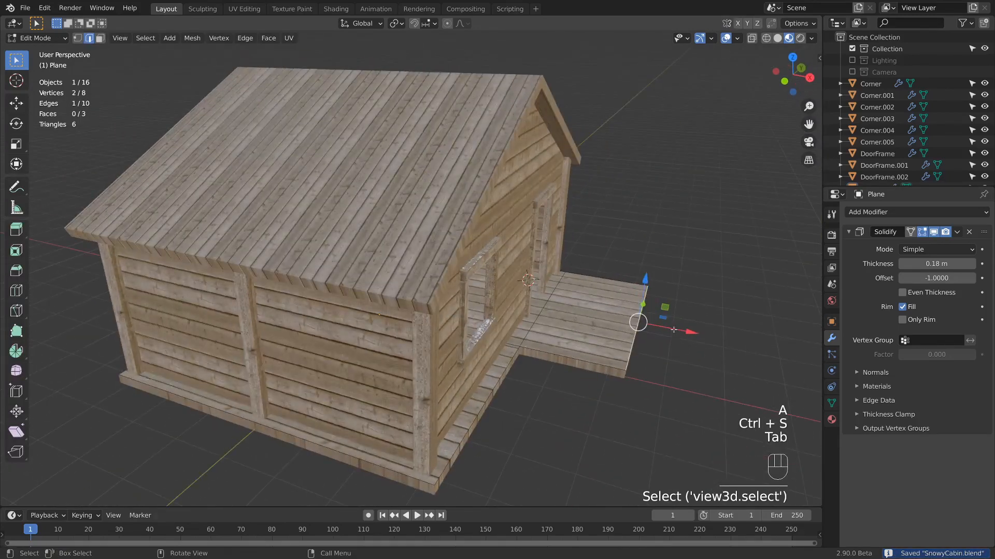
left_click_drag(637, 322, 687, 331)
middle_click_drag(651, 324, 587, 267)
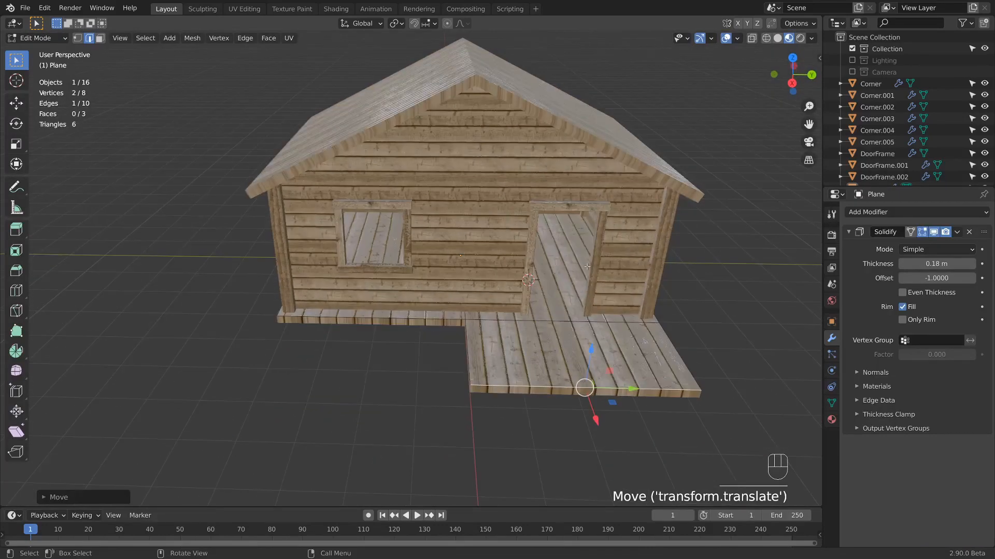
key("Tab")
Step: Duplicate the corner post beside the door about 2.2 m along X to the porch's outer corner
left_click(658, 261)
middle_click_drag(658, 279, 598, 307)
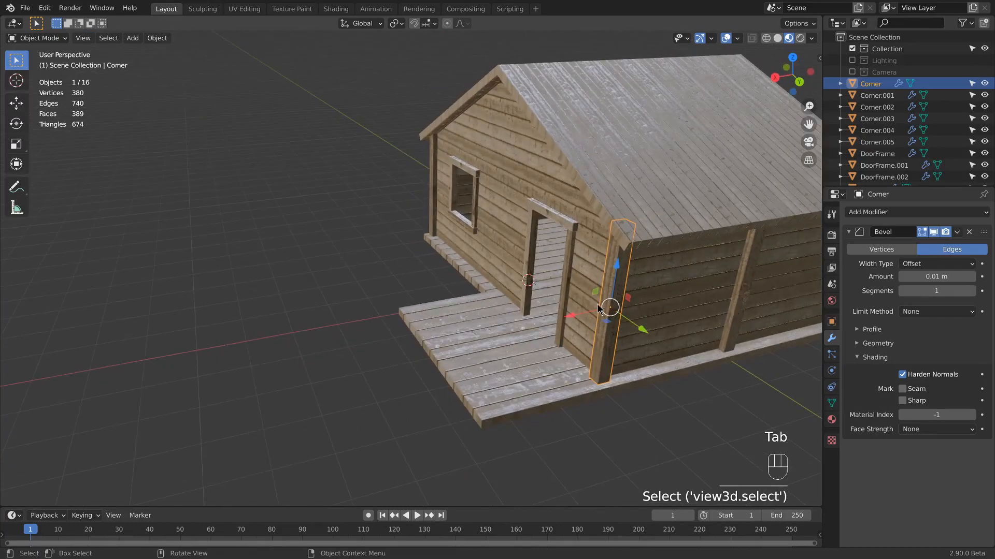
key("shift+d")
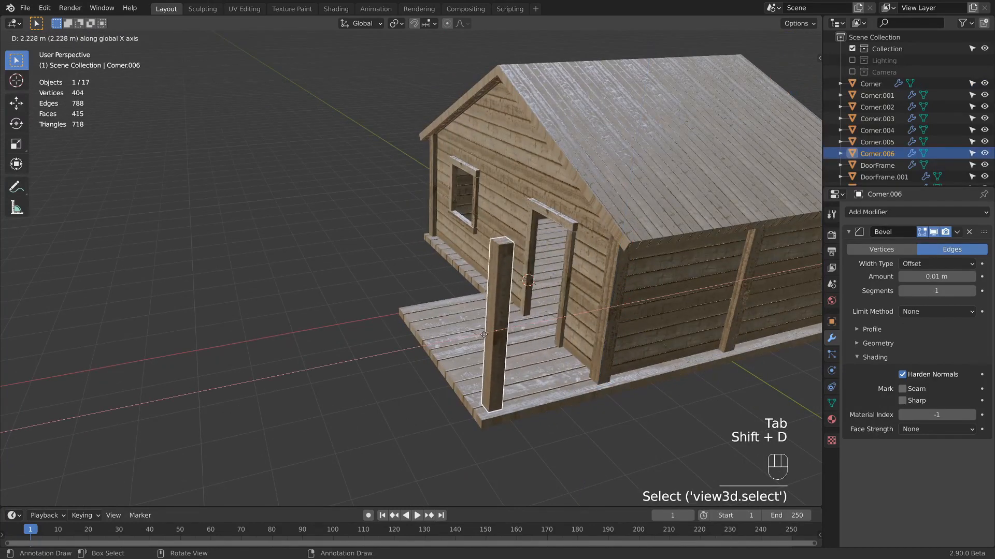
left_click(477, 335)
Step: Make a linked duplicate of the porch post about 3.6 m along negative Y at the other outer corner
middle_click_drag(484, 333, 640, 264)
key("alt+d")
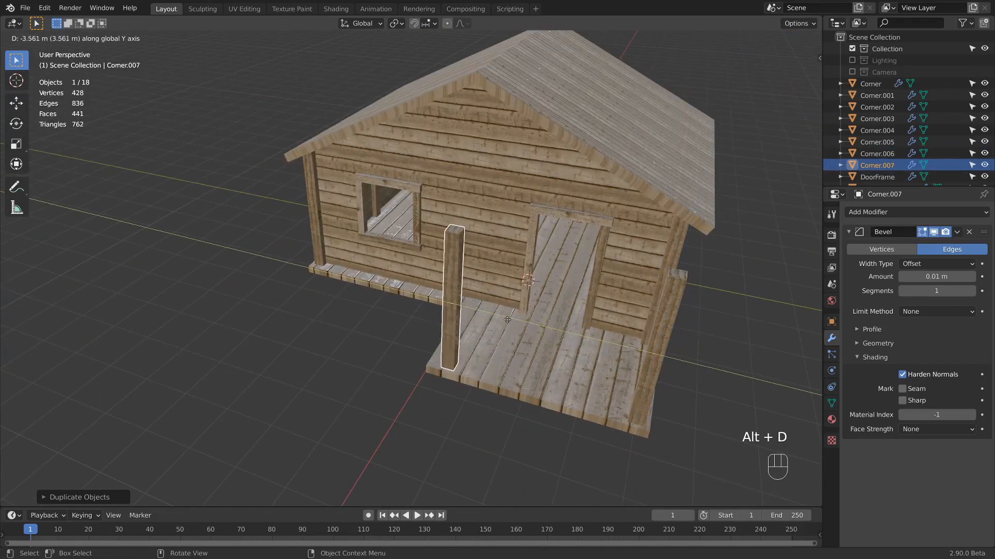
left_click(502, 324)
Step: Add two horizontal loop cuts close together on the lower half of the new porch post
middle_click_drag(590, 326, 648, 311)
scroll(675, 267, "up", 2)
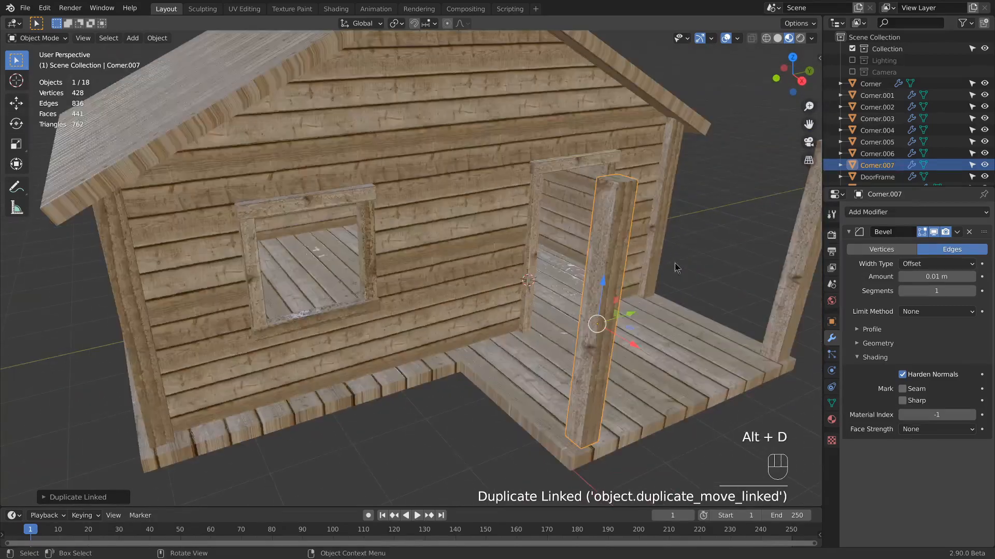
key("Tab")
middle_click_drag(607, 364, 498, 352)
key("ctrl+r")
left_click(478, 363)
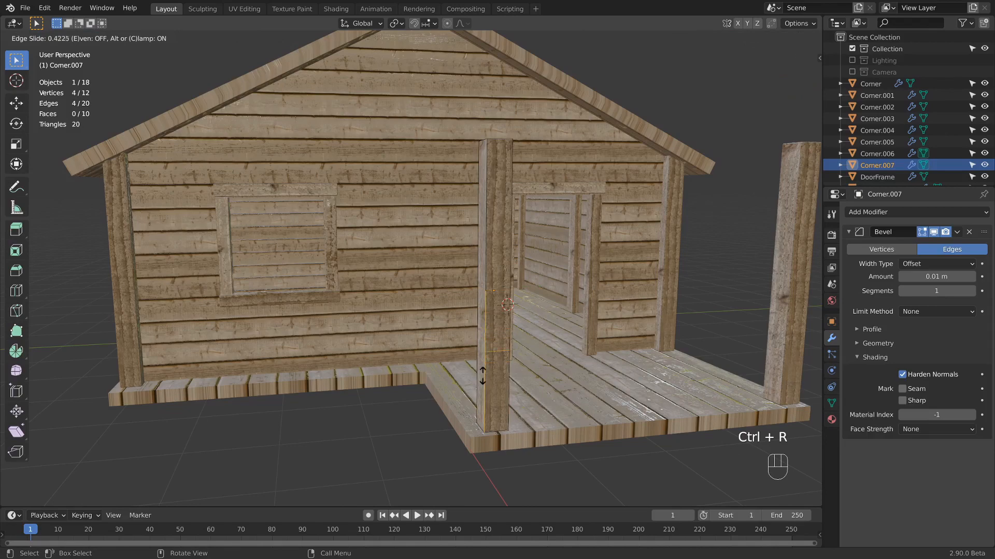
left_click(485, 364)
key("ctrl+r")
left_click(487, 289)
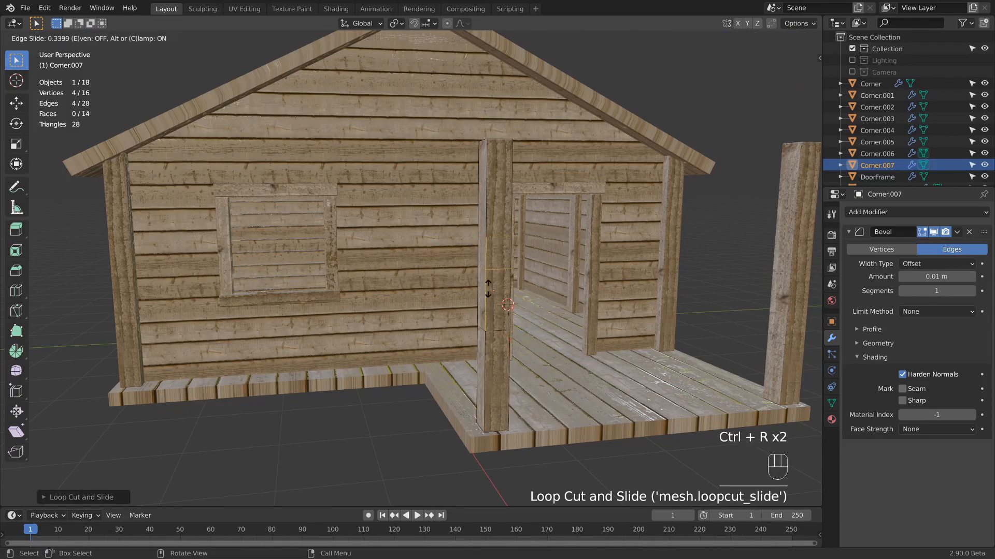
left_click(518, 348)
Step: Narrow the porch post's upper section by scaling its side faces inward on all axes except Z
middle_click_drag(518, 347, 585, 268)
key("3")
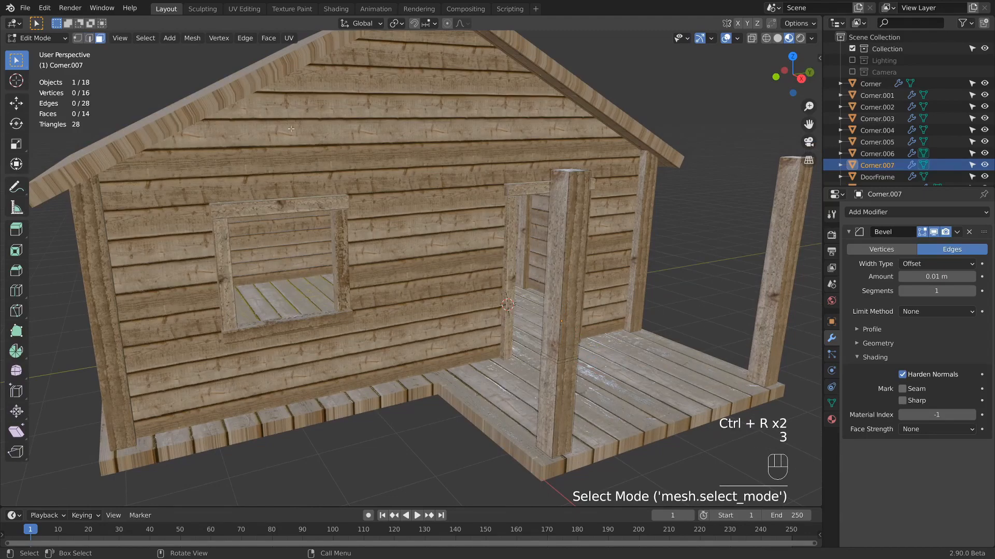
left_click(565, 212, "alt")
key("s")
key("shift+z")
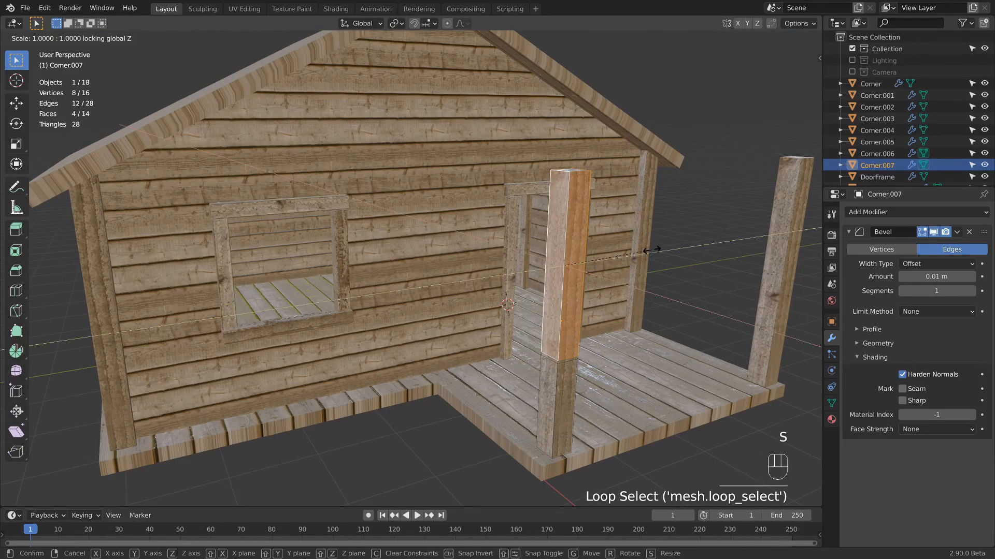
left_click(623, 259)
mouse_move(648, 264)
middle_mouse_down()
mouse_move(571, 254)
mouse_move(631, 258)
middle_mouse_up()
key("Tab")
Step: Add a loop cut running ridge to back along the roof slope above the porch door
mouse_move(506, 255)
middle_mouse_down()
mouse_move(539, 282)
mouse_move(573, 278)
mouse_move(568, 269)
mouse_move(528, 271)
mouse_move(508, 247)
middle_mouse_up()
scroll(596, 109, "down", 3)
left_click(574, 165)
middle_click_drag(573, 165, 595, 195)
key("Tab")
key("ctrl+r")
left_click(568, 208)
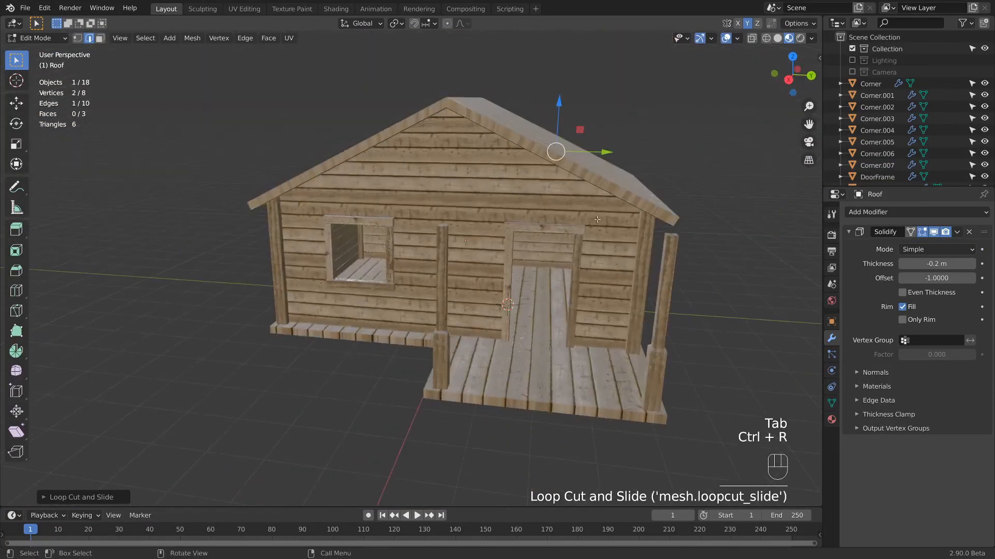
Step: Slide the new roof edge slightly up the slope to position the peak of the porch roof
scroll(590, 249, "up", 3)
middle_click_drag(590, 250, 557, 215)
key("g")
key("g")
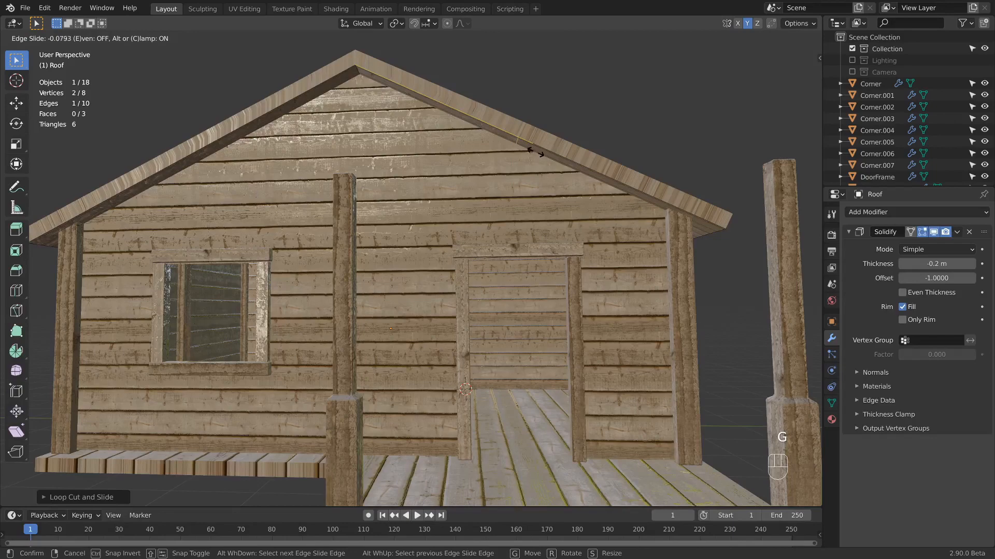
left_click(534, 151)
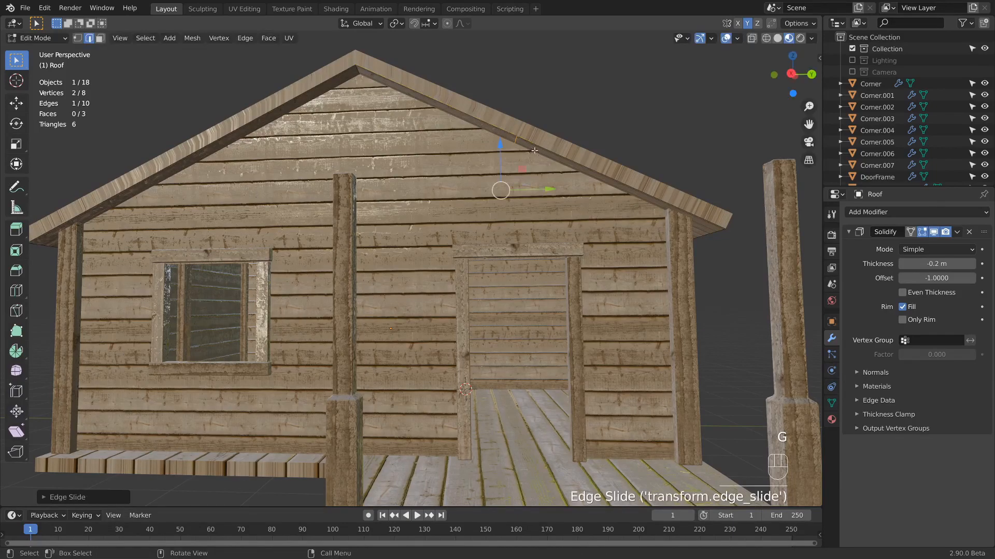
Step: Extrude the roof's lower front edge about 2.4 m along X to cover the porch
middle_click_drag(569, 83, 505, 228)
key("2")
left_click(562, 182)
scroll(505, 228, "down", 5)
middle_click_drag(492, 280, 555, 221, "shift")
scroll(555, 220, "up", 4)
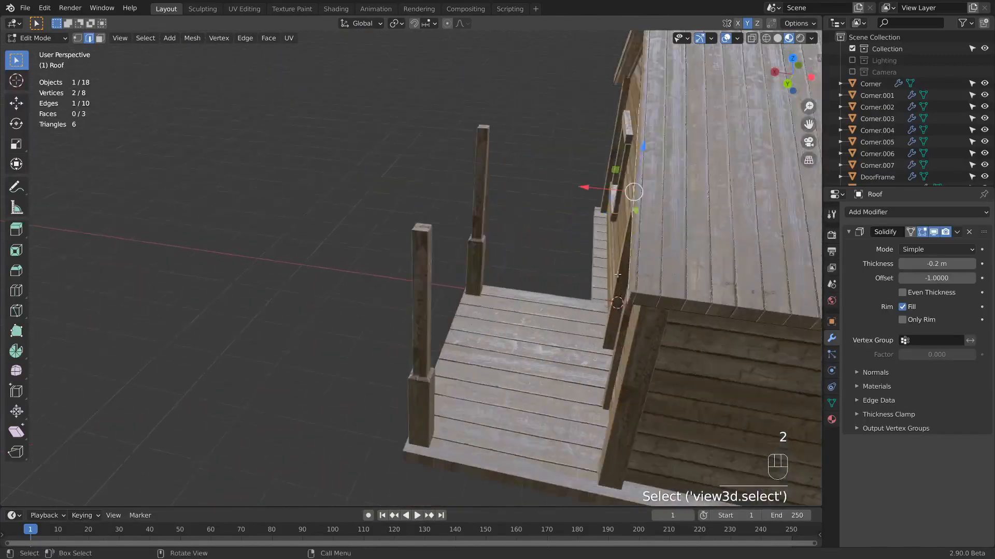
key("e")
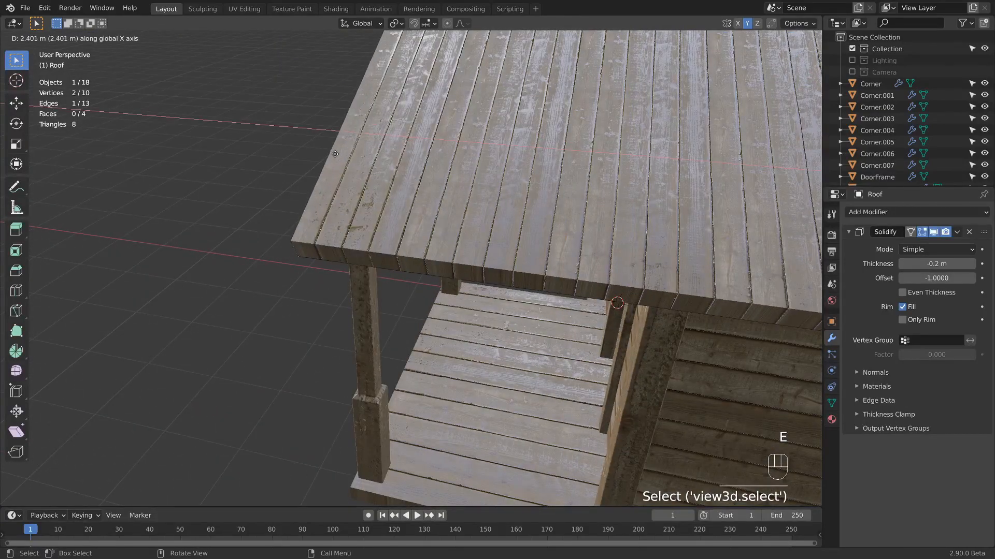
left_click(335, 154)
Step: Extrude the upper side edge of the porch roof along negative Y toward the window side
middle_click_drag(335, 154, 508, 155)
left_click(597, 135)
key("e")
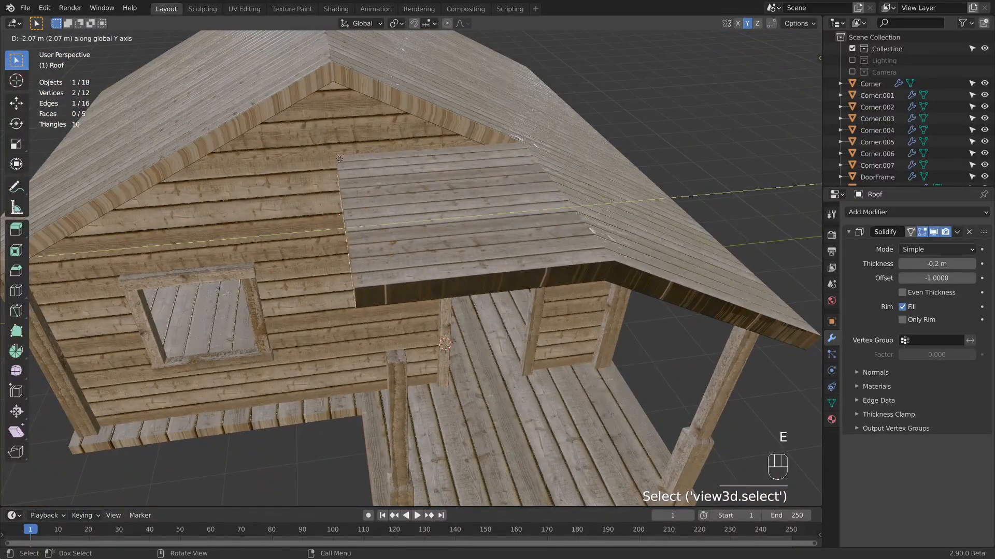
left_click(384, 161)
Step: Lower and adjust the extruded roof edge in the YZ plane to form a symmetrical gable over the porch, leaving nothing selected
middle_click_drag(384, 161, 396, 143)
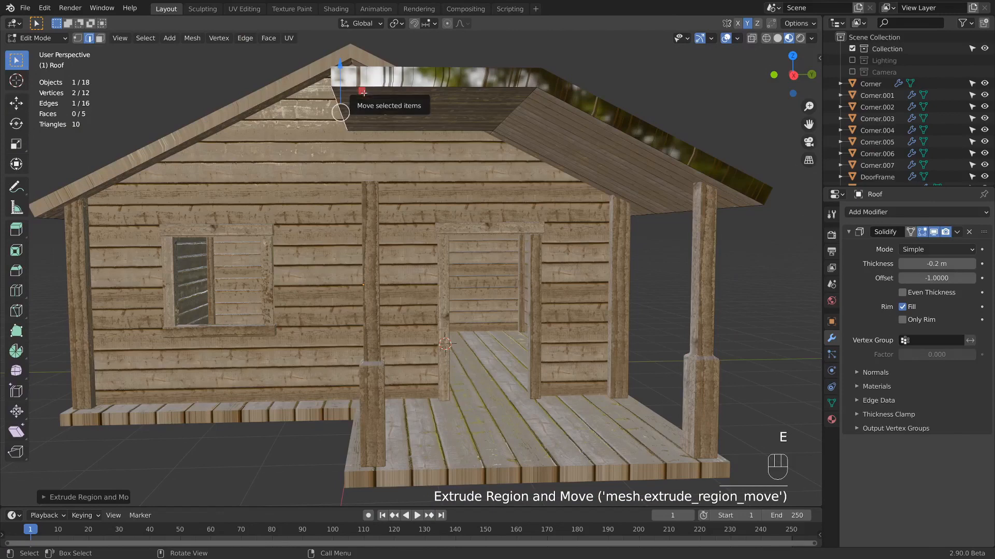
left_click_drag(362, 92, 369, 185)
middle_click_drag(369, 185, 410, 171)
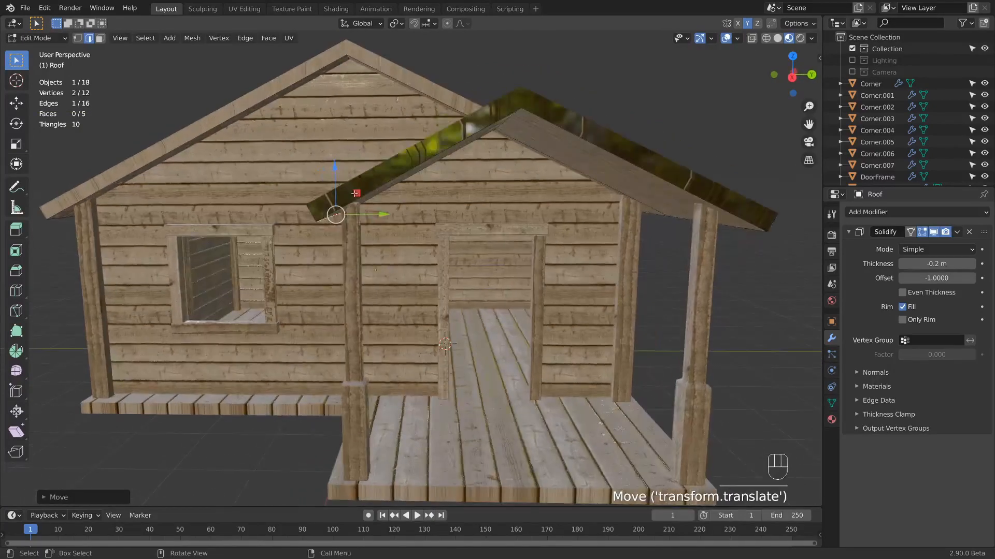
left_click_drag(355, 193, 349, 197)
scroll(380, 156, "down", 5)
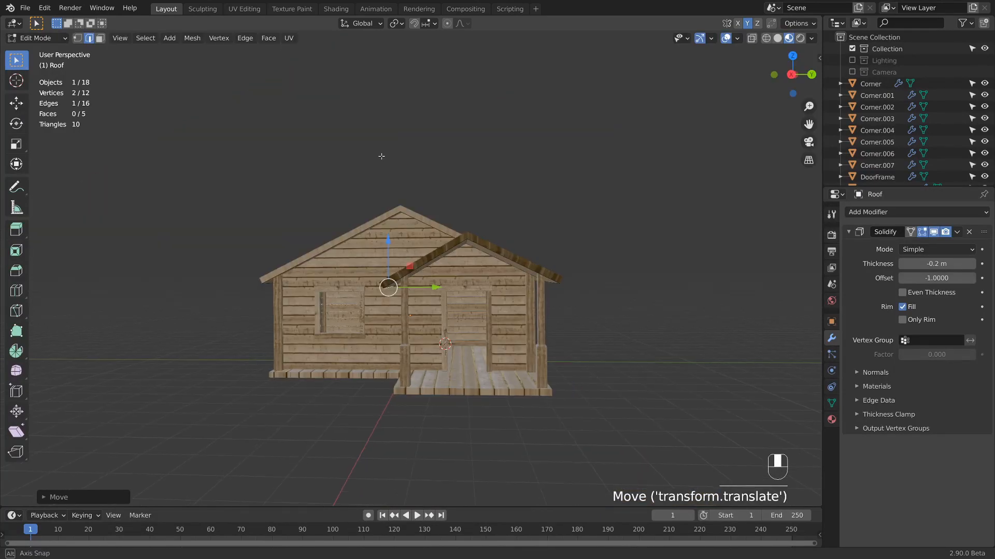
middle_click_drag(381, 156, 541, 179)
key("a")
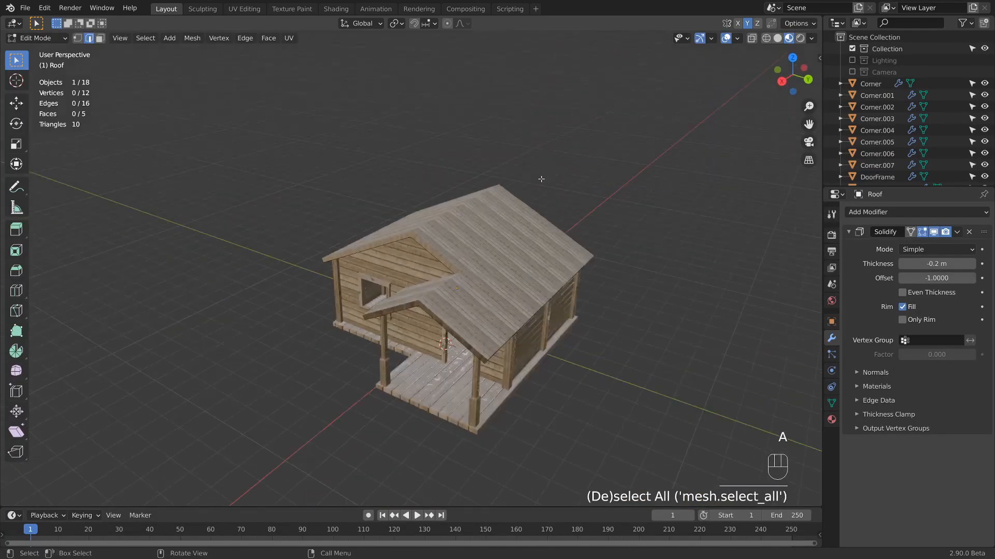
scroll(526, 268, "up", 5)
middle_click_drag(414, 235, 481, 212)
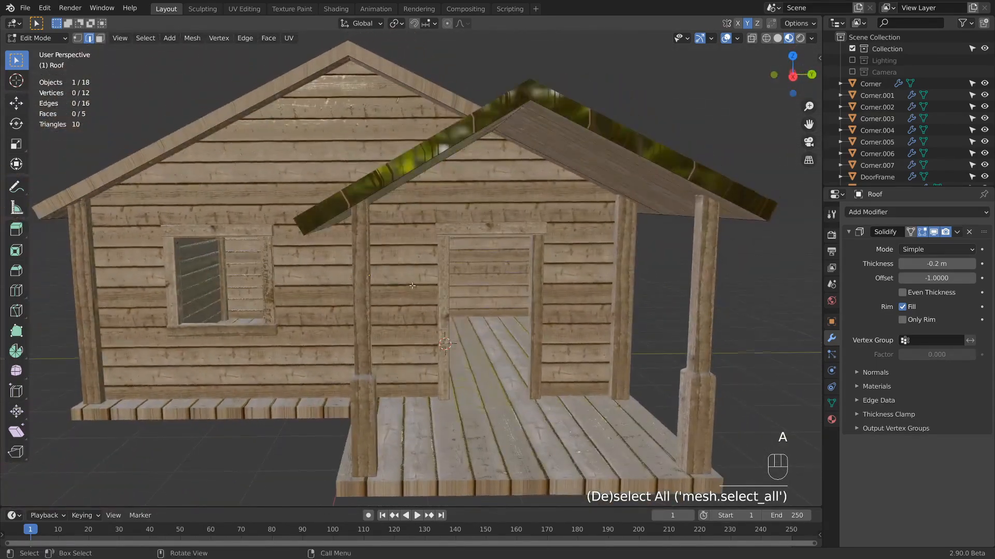
Step: Rotate the porch post nearest the window around the Z axis to vary its wood texture, and deselect it
middle_click_drag(412, 286, 590, 328)
key("Tab")
left_click(542, 396)
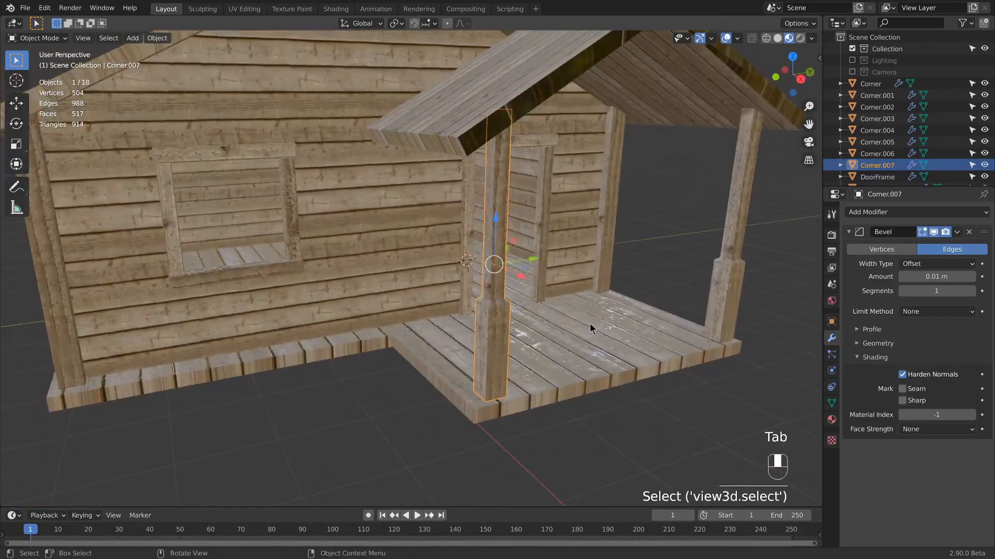
key("r")
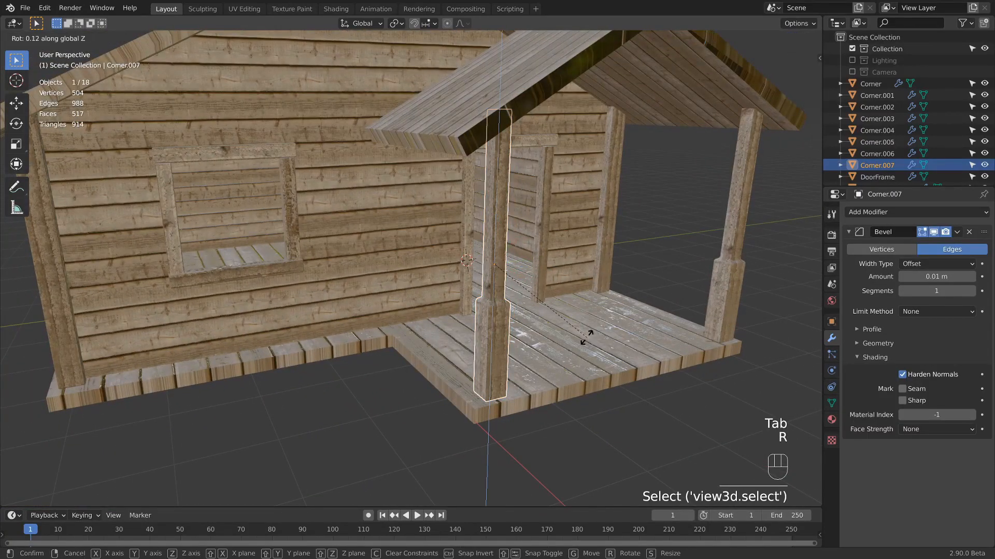
left_click(587, 338)
key("a")
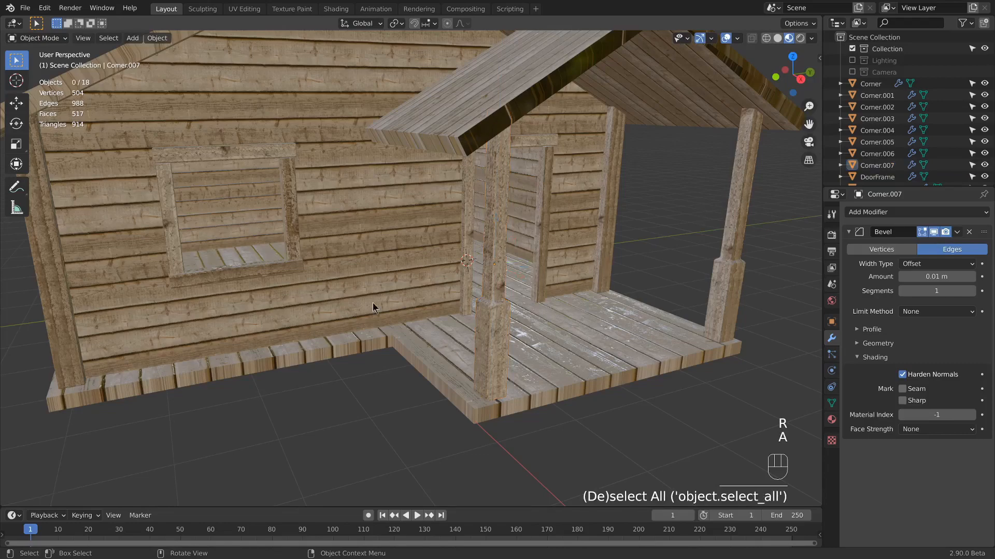
Step: Duplicate the porch post nearest the window and place the copy just beside it along X, toward the cabin wall
middle_click_drag(372, 304, 437, 312)
scroll(533, 282, "up", 4)
mouse_move(675, 179)
middle_mouse_down("shift")
mouse_move(330, 162)
mouse_move(391, 155)
middle_mouse_up("shift")
middle_click_drag(371, 242, 441, 253, "shift")
left_click(453, 257)
middle_click_drag(313, 266, 383, 277, "shift")
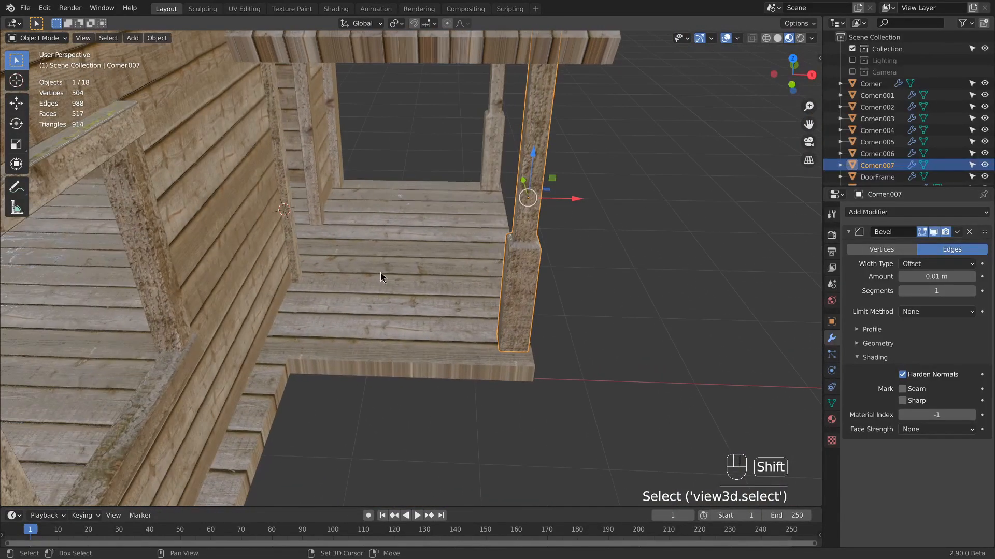
middle_click_drag(455, 287, 477, 296, "shift")
key("shift+d")
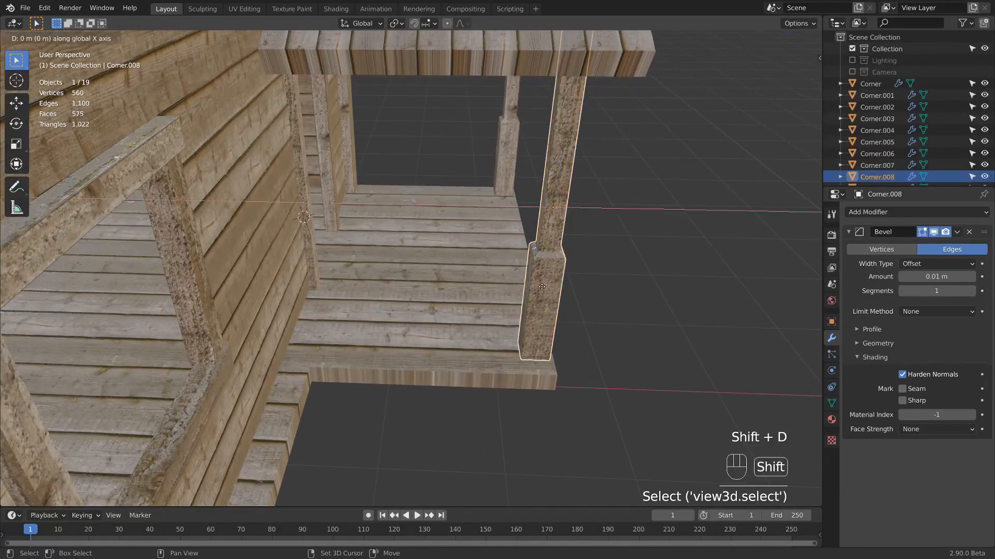
left_click(605, 289)
Step: Scale the duplicated post's entire mesh down uniformly to make a small railing baluster
key("Tab")
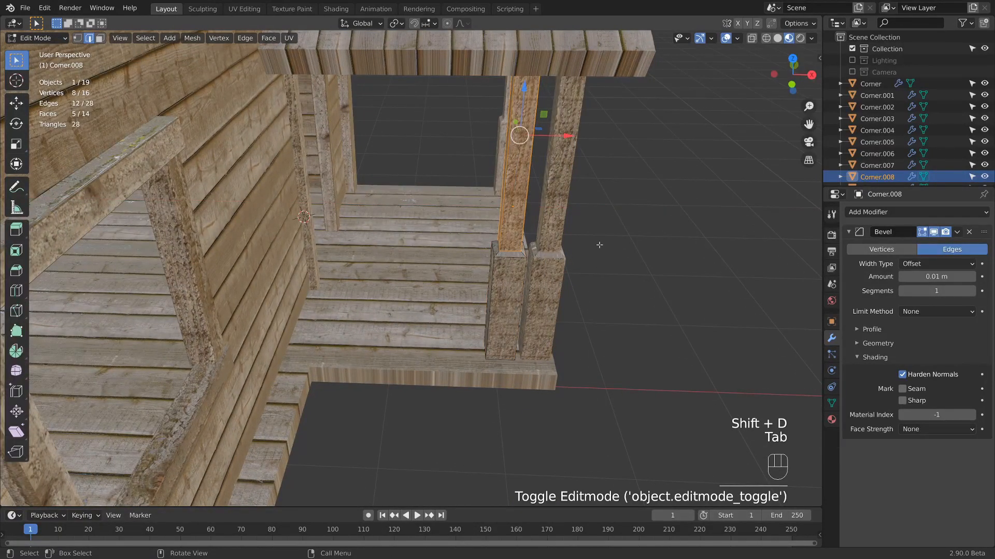
key("a")
key("a")
middle_click_drag(593, 220, 599, 176, "shift")
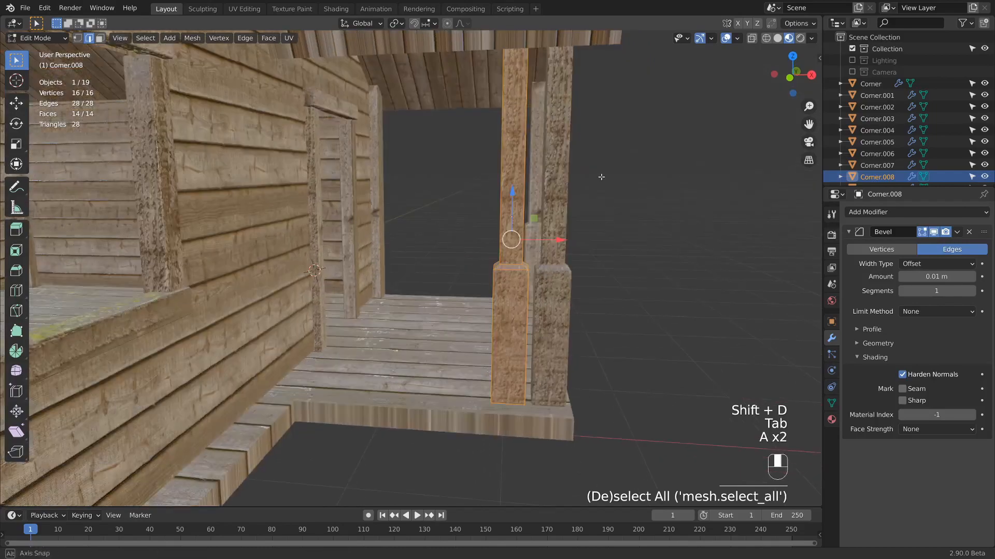
key("s")
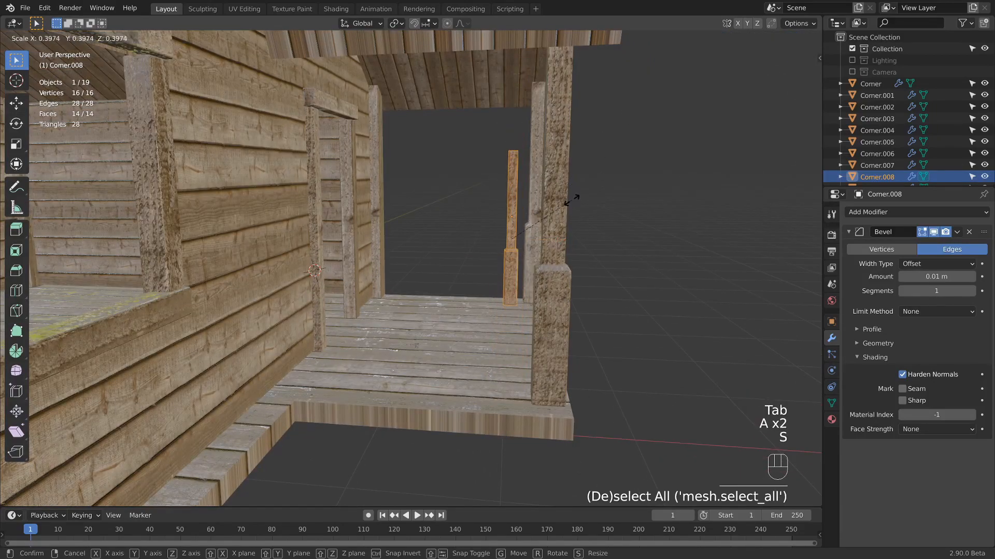
left_click(592, 190)
Step: Shorten the baluster by moving its top face down along Z
middle_click_drag(592, 190, 513, 289)
key("3")
left_click(526, 172)
middle_click_drag(526, 173, 532, 147)
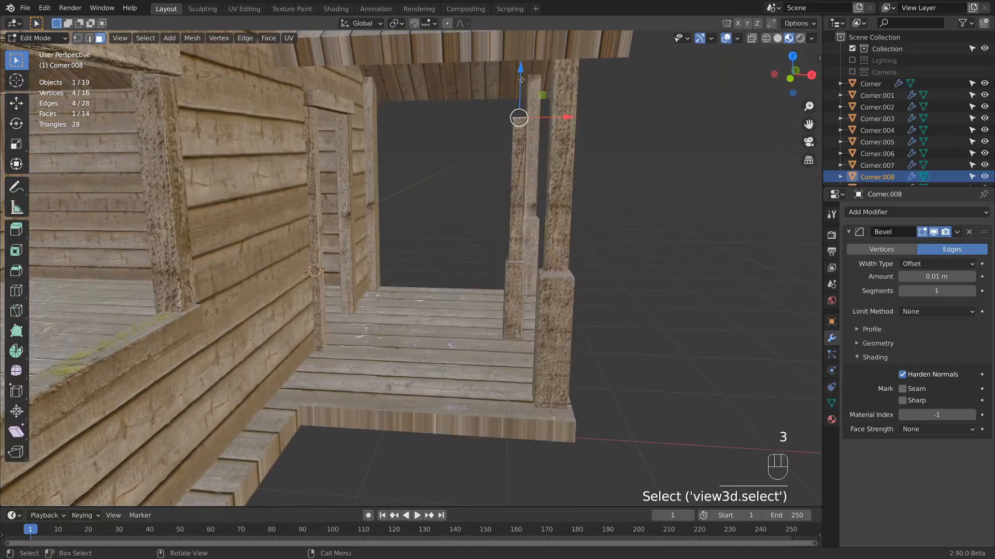
left_click_drag(520, 80, 518, 127)
key("Tab")
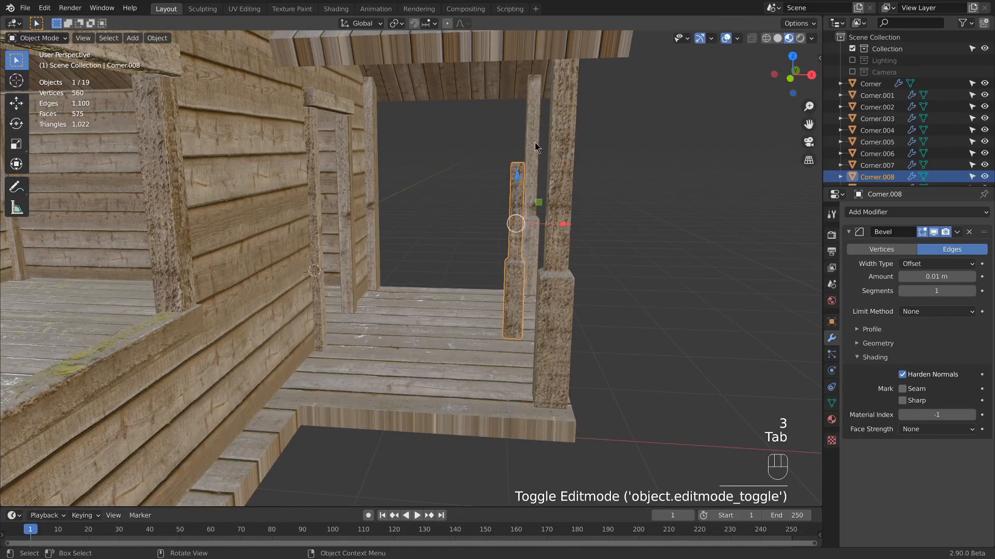
Step: Move the baluster down onto the porch floor and lower its top face further to railing height
key("Tab")
key("Tab")
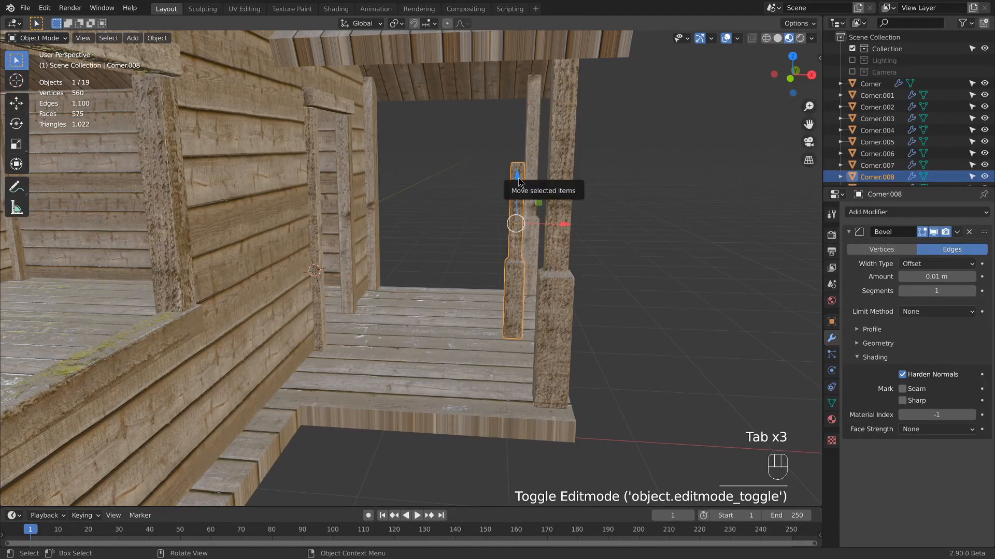
left_click_drag(519, 179, 514, 261)
key("Tab")
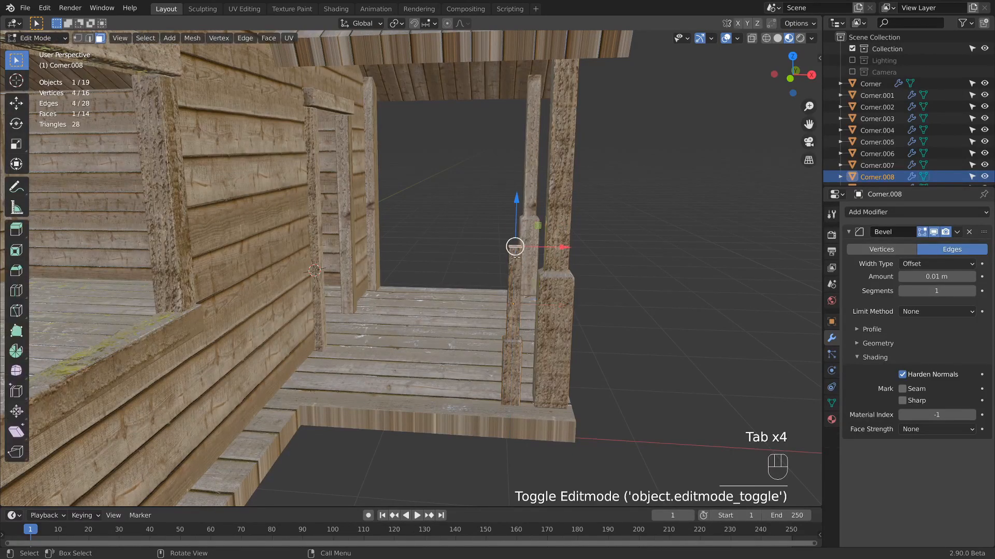
middle_click_drag(506, 232, 522, 237)
left_click_drag(523, 206, 523, 242)
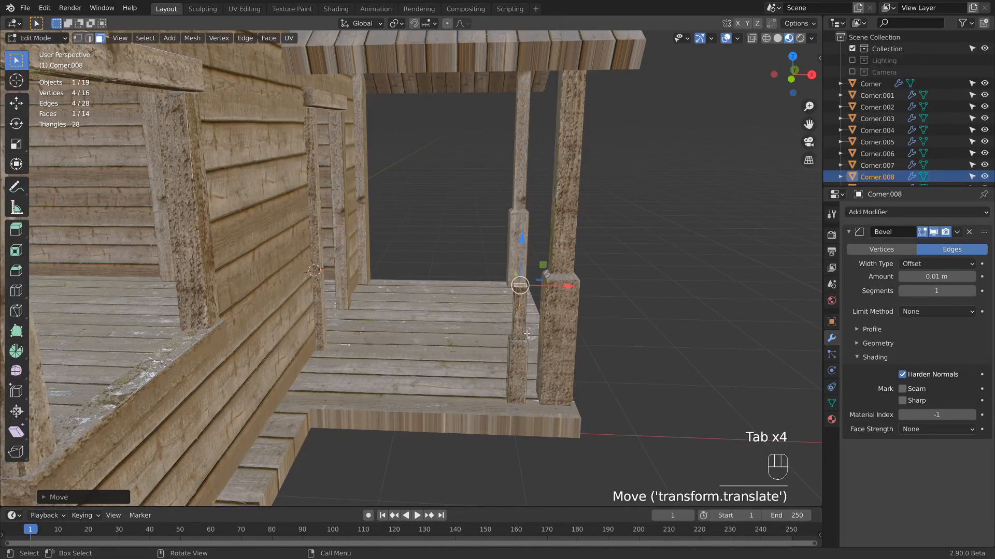
Step: Lower the baluster's shoulder face loop along Z and shift the whole baluster slightly outward along X
left_click(512, 340, "alt")
scroll(513, 341, "up", 5)
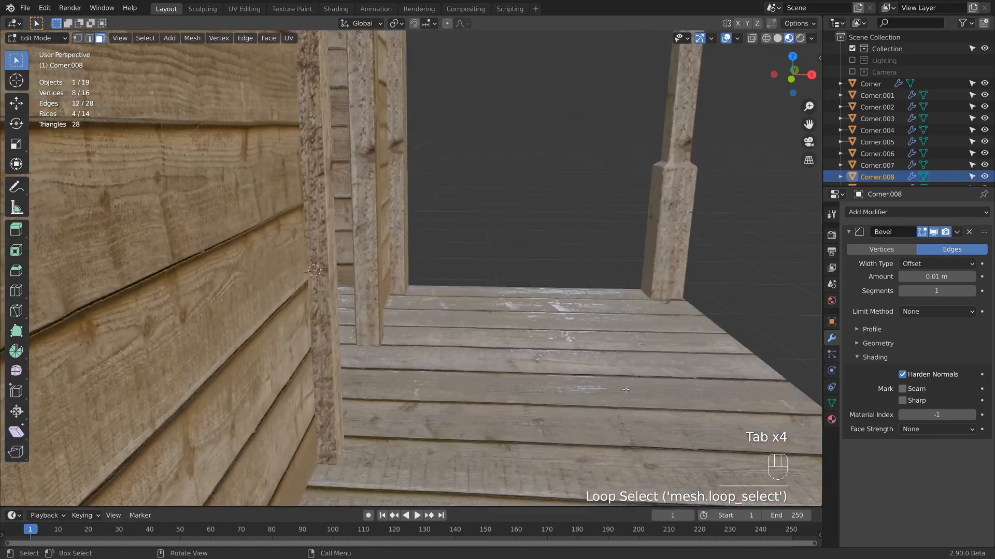
middle_click_drag(668, 328, 479, 225, "shift")
left_click_drag(478, 229, 479, 299)
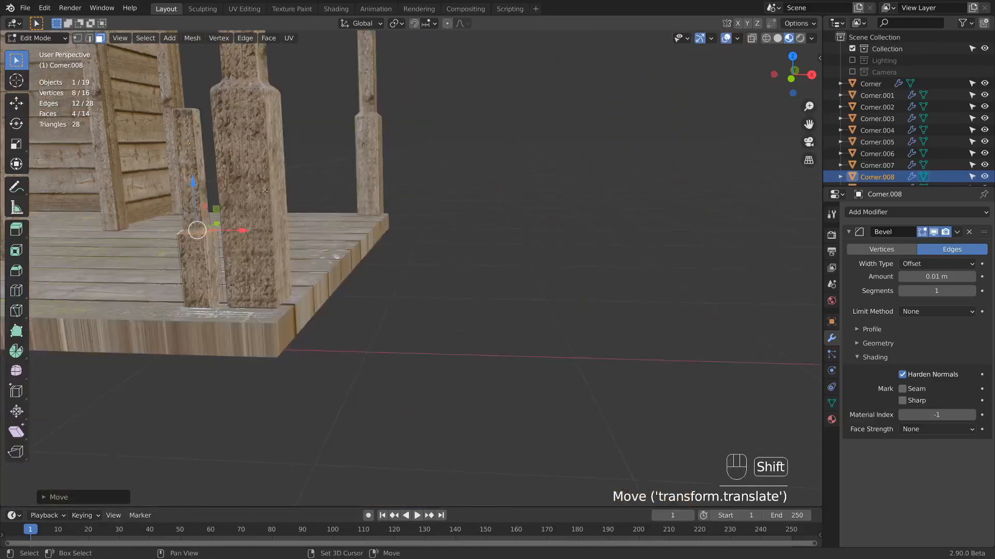
middle_click_drag(265, 192, 558, 265)
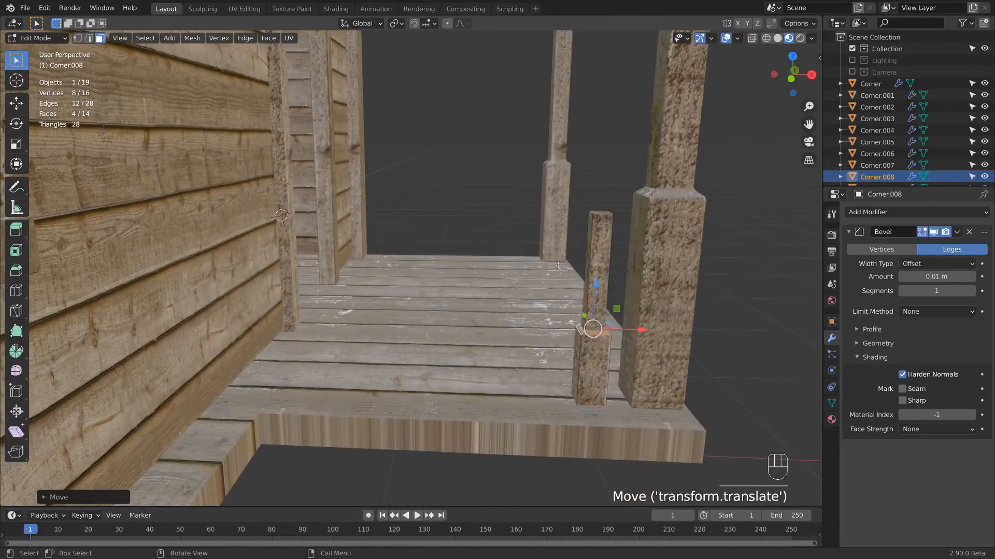
key("Tab")
left_click_drag(630, 249, 641, 248)
Step: Add an Array modifier to the baluster with a relative offset of 0 in X and 1.4 in Y
left_click(849, 232)
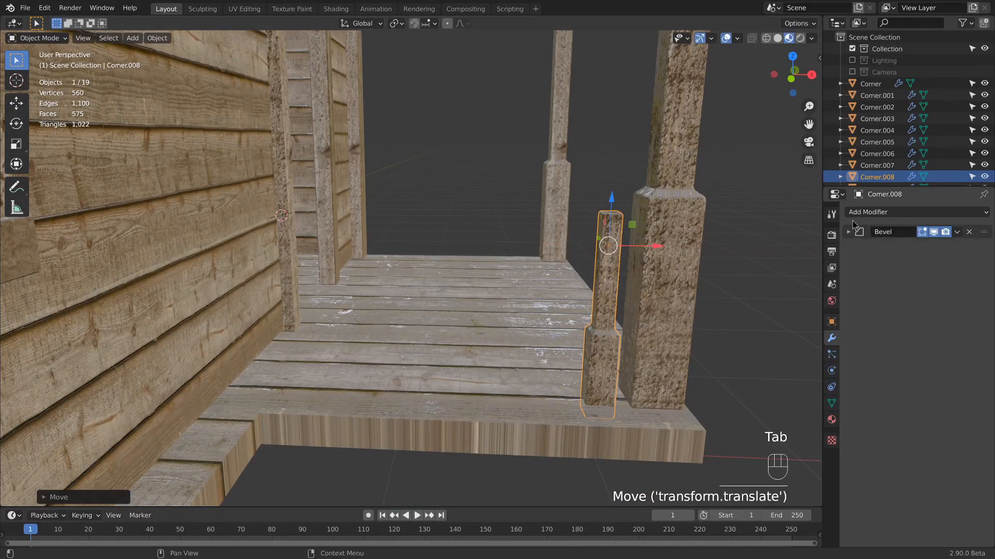
left_click(856, 215)
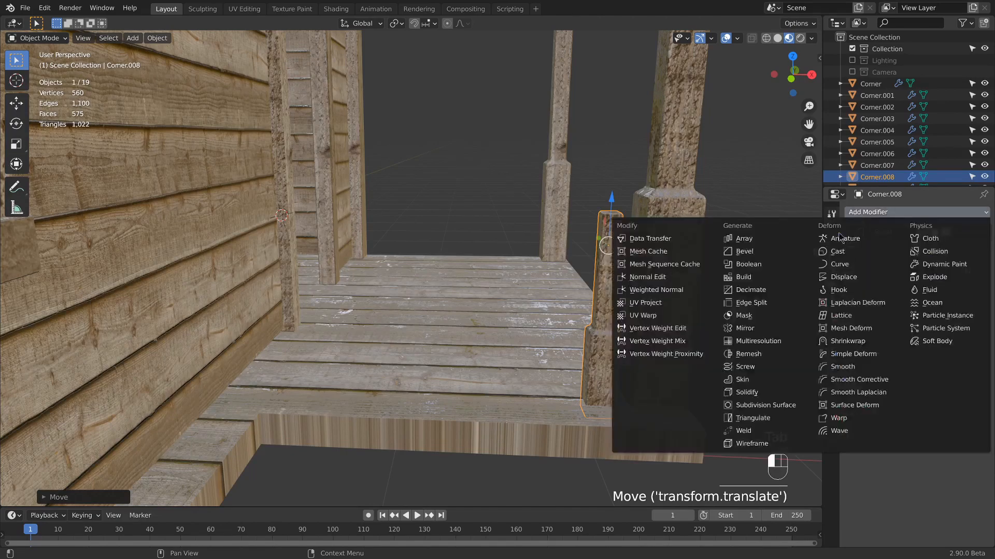
left_click(780, 243)
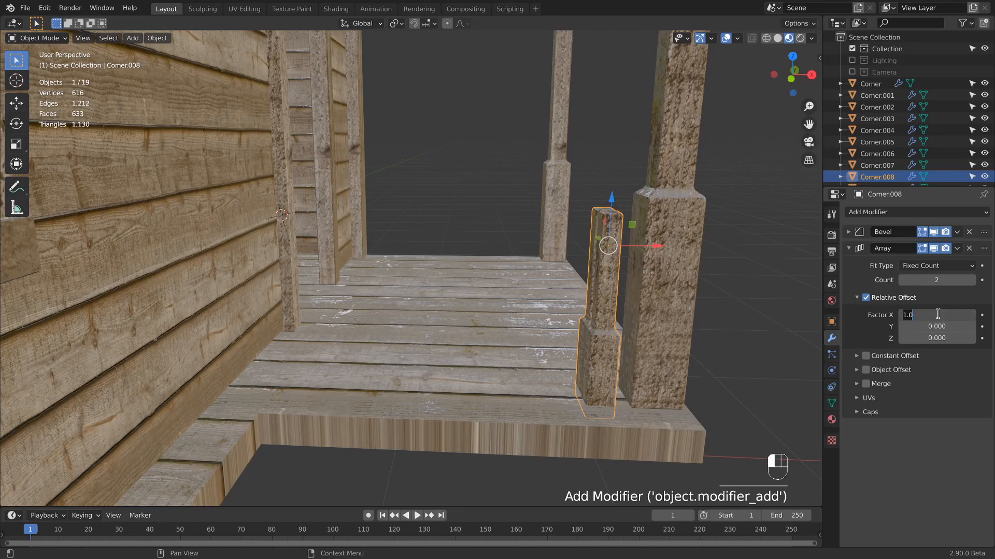
type("0")
key("Tab")
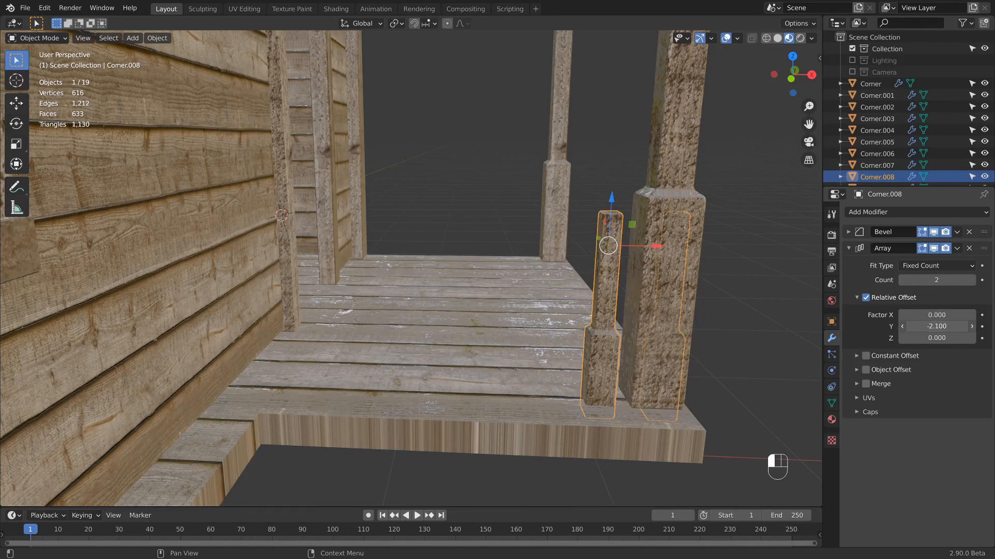
left_click_drag(914, 326, 951, 326)
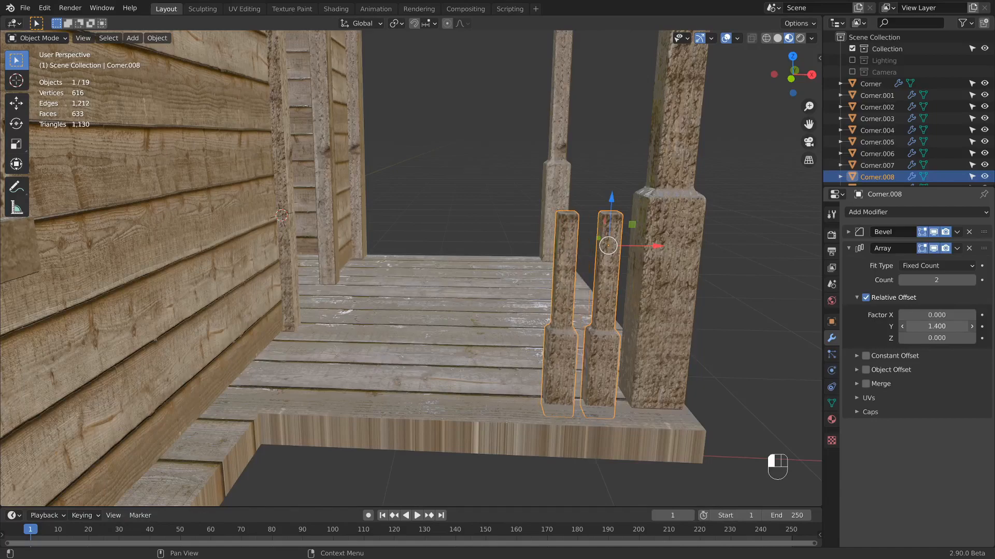
middle_click_drag(647, 285, 582, 290)
scroll(578, 288, "up", 2)
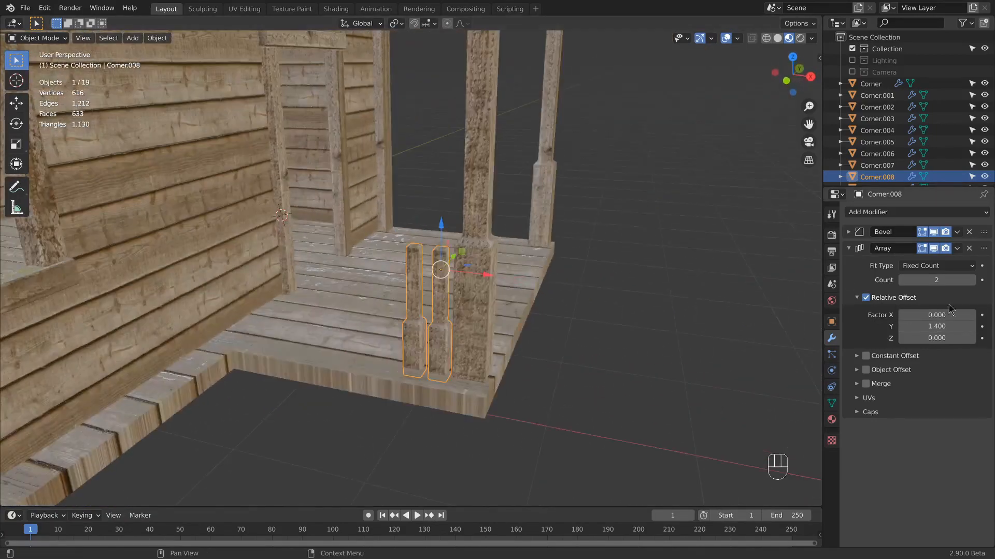
Step: Set the baluster Array modifier's count to 10 to fill the gap between the porch post and the cabin wall
left_click(971, 280)
left_click(971, 280)
left_click(971, 280)
left_click(972, 280)
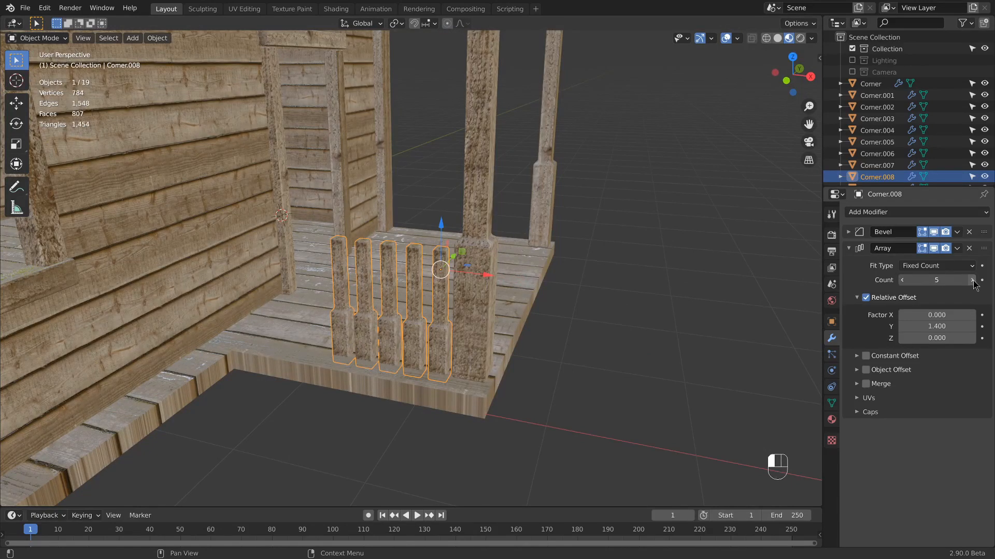
left_click(971, 280)
left_click(971, 280)
left_click(972, 281)
left_click(972, 281)
left_click(972, 281)
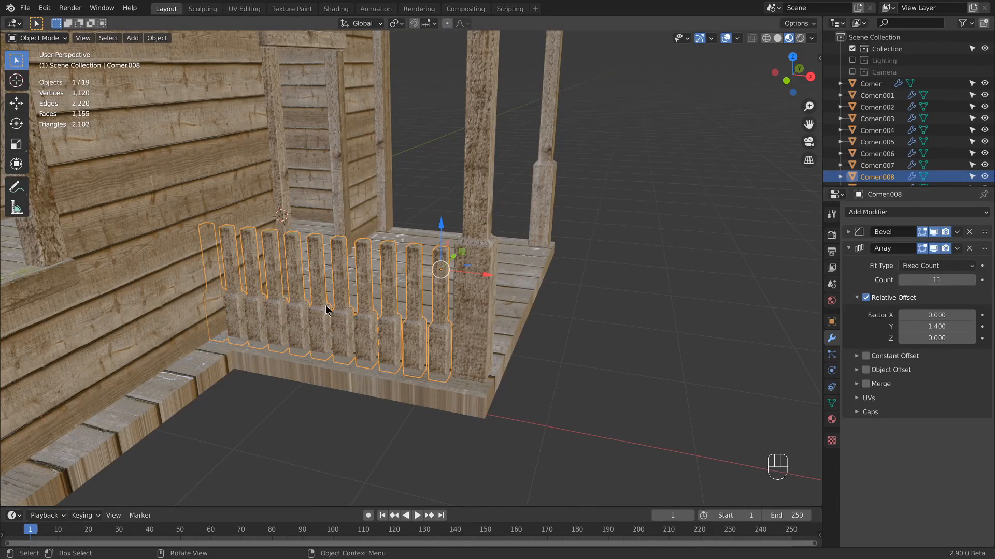
middle_click_drag(414, 356, 377, 347)
scroll(394, 334, "down", 5)
middle_click_drag(446, 312, 336, 317)
scroll(290, 291, "up", 6)
Step: Place the 3D cursor at the top of the baluster row, near its middle
middle_click_drag(268, 279, 305, 292)
scroll(289, 250, "up", 3)
scroll(288, 283, "down", 4)
right_click(287, 283, "shift")
scroll(292, 285, "up", 8)
scroll(298, 287, "down", 5)
Step: Duplicate the window's top frame board, place the copy near the porch and rename it Rail
middle_click_drag(500, 249, 422, 169)
middle_click_drag(257, 118, 458, 290, "shift")
mouse_move(459, 290)
middle_mouse_down()
mouse_move(446, 215)
mouse_move(447, 300)
mouse_move(458, 279)
middle_mouse_up()
scroll(445, 212, "down", 4)
left_click(212, 255)
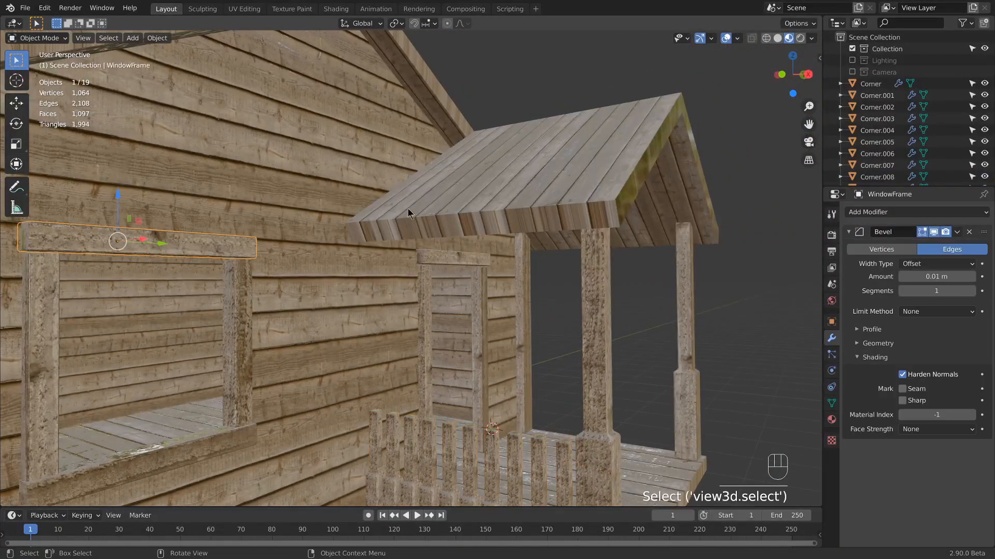
key("shift+d")
left_click(556, 312)
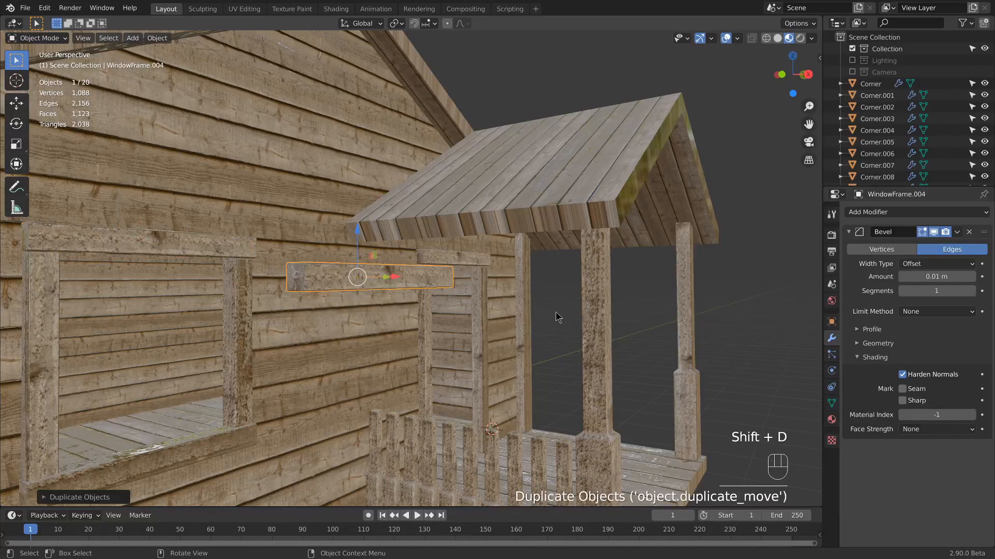
key("F2")
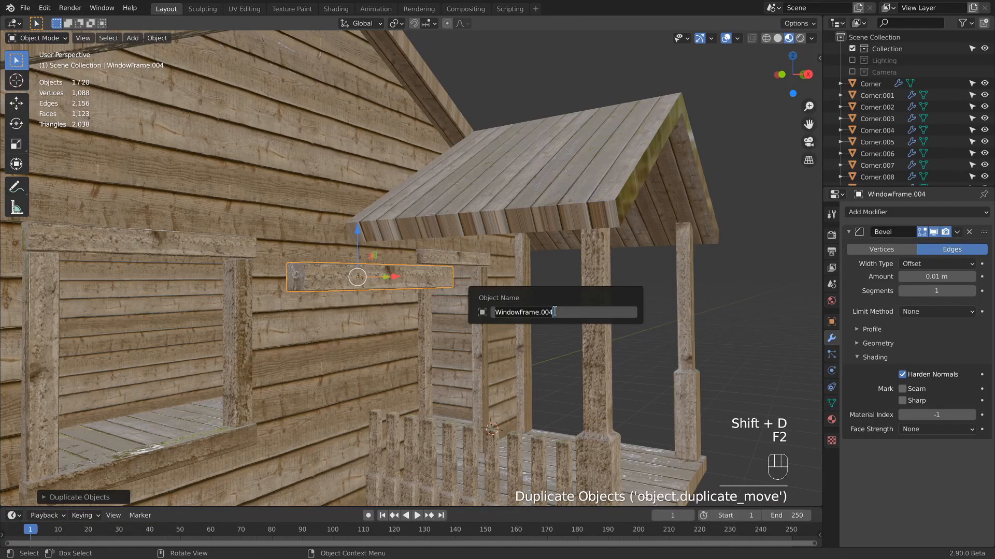
key("Return")
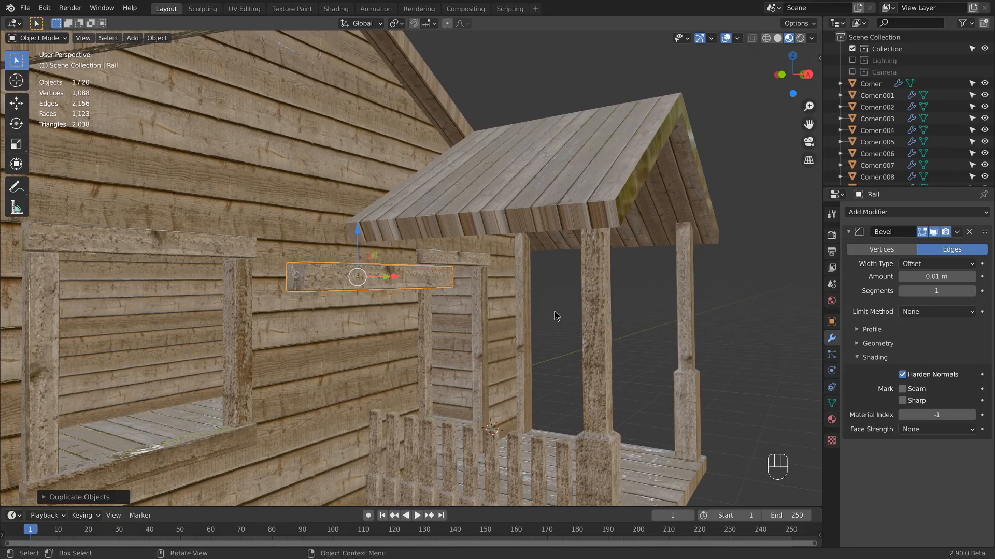
Step: Rename the arrayed baluster object RailPillars
left_click(601, 286)
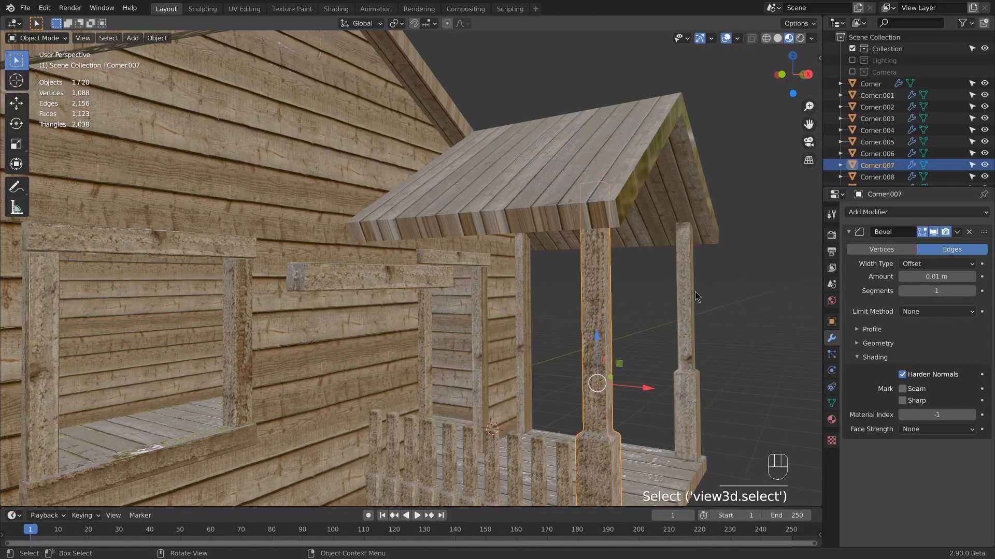
middle_click_drag(696, 296, 720, 202, "shift")
left_click(594, 386)
key("F2")
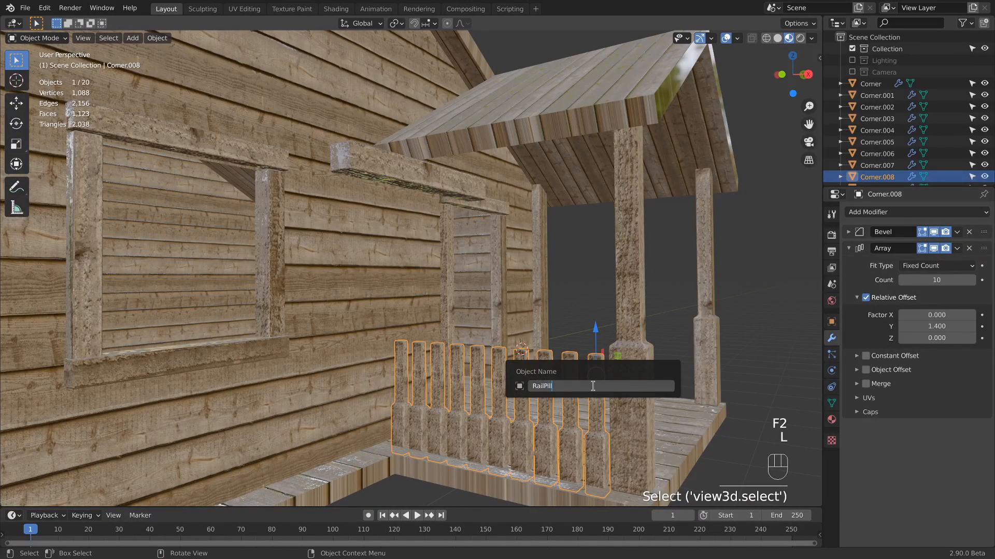
key("Return")
Step: Rename the front porch post beside the balusters Pillar and give the opposite porch post a matching pillar name
left_click(621, 227)
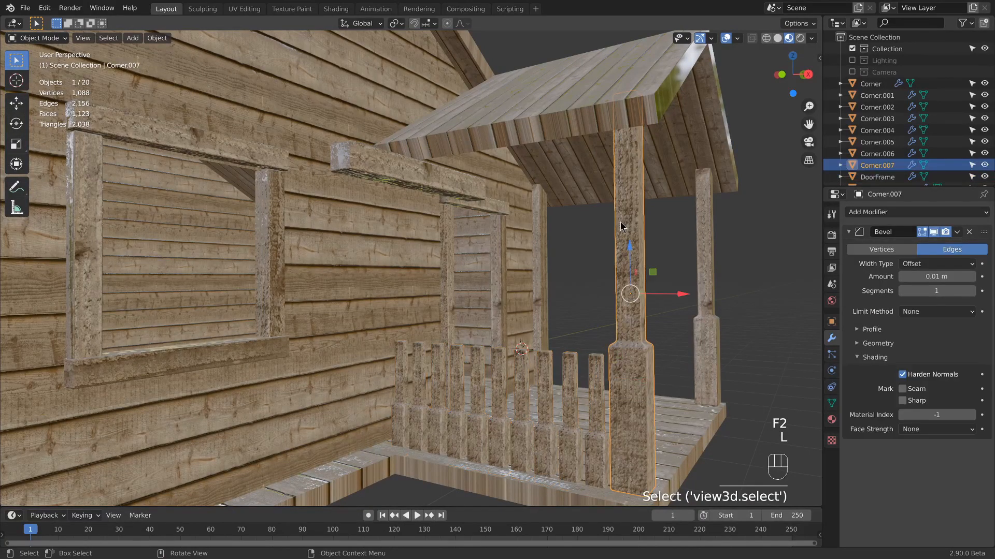
key("F2")
type("Pillar")
key("Return")
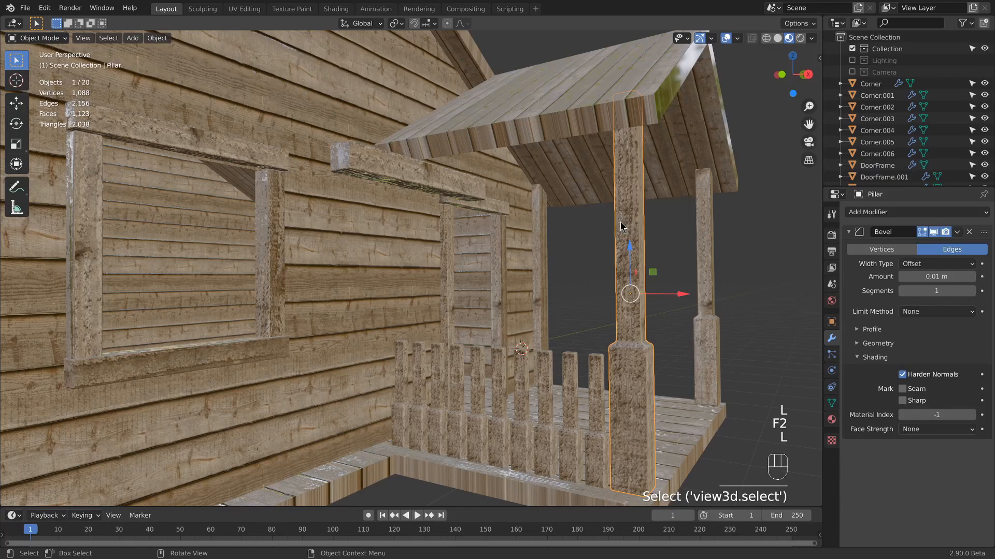
left_click(704, 252)
key("F2")
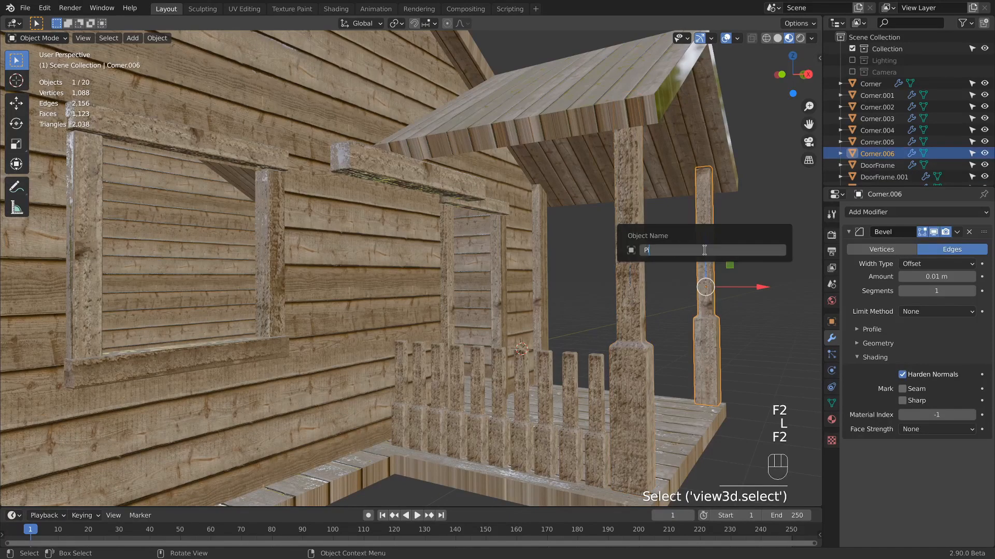
key("Return")
Step: Snap the Rail board to the 3D cursor on top of the balusters
middle_click_drag(704, 250, 459, 300)
left_click(429, 222)
middle_click_drag(430, 222, 505, 251)
key("shift+s")
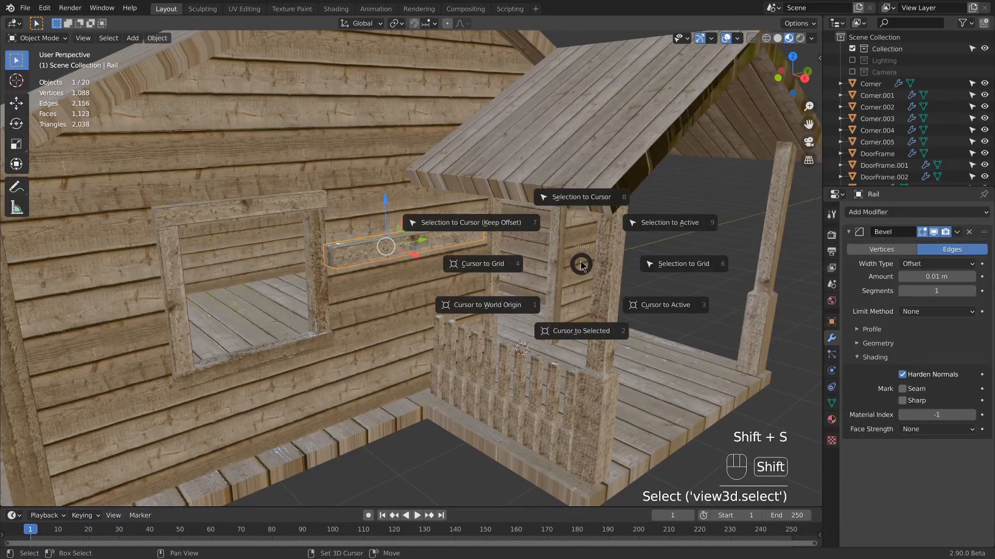
middle_click_drag(511, 267, 588, 357)
scroll(515, 392, "up", 5)
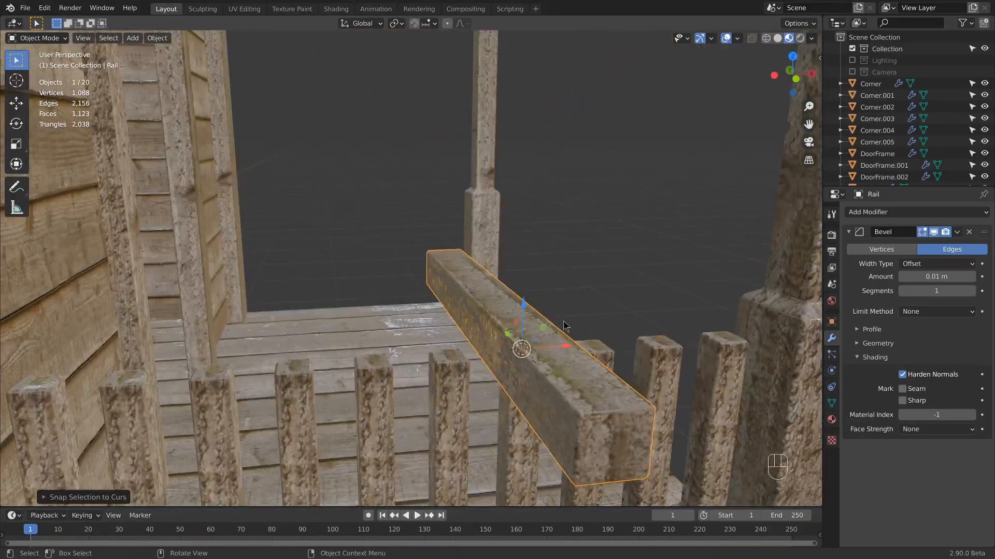
Step: Rotate the Rail board 90 degrees about the global Z axis so it runs along the balusters
key("r")
key("z")
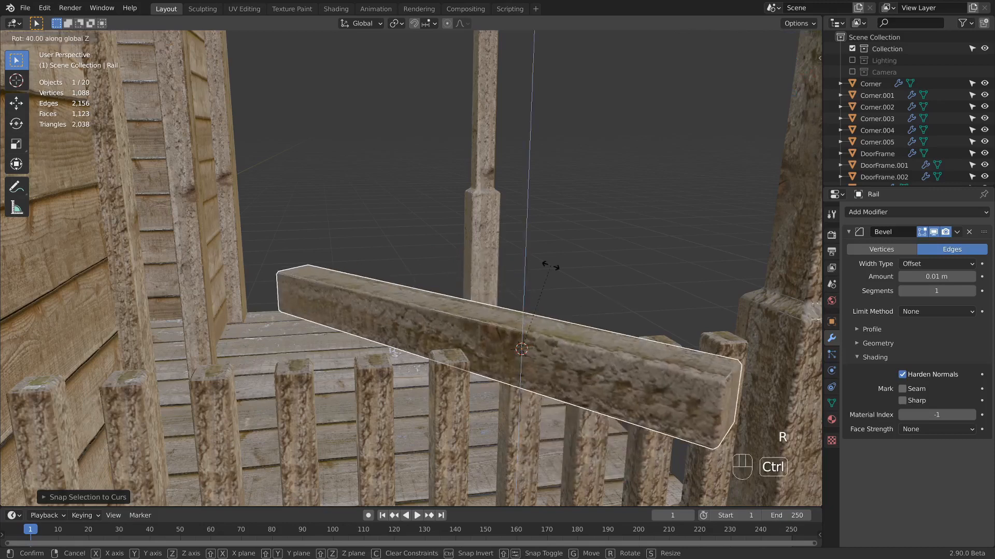
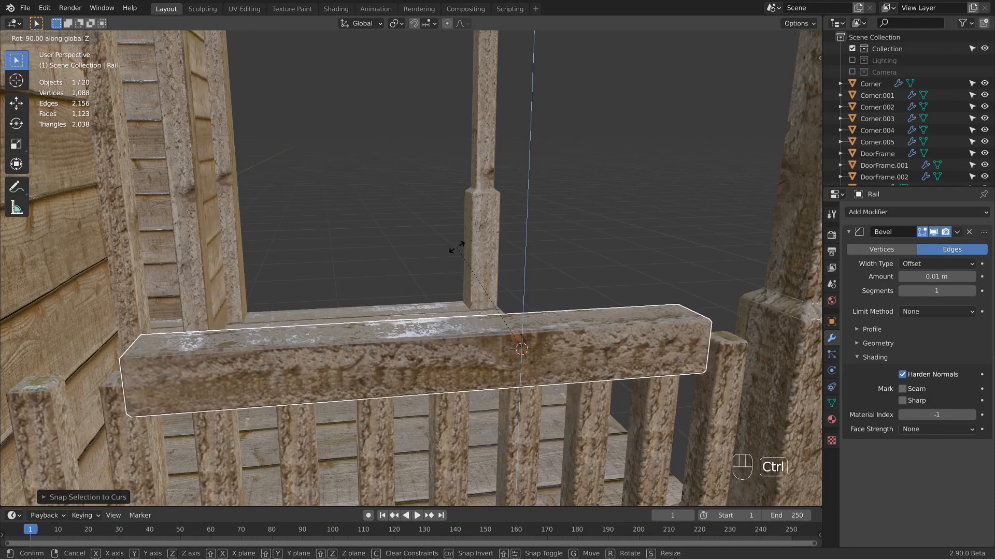
left_click(457, 249)
middle_click_drag(621, 235, 499, 314)
Step: Lengthen the rail's mesh by about 1.26 along X and shift the rail slightly along X toward the cabin wall
key("Tab")
key("s")
key("x")
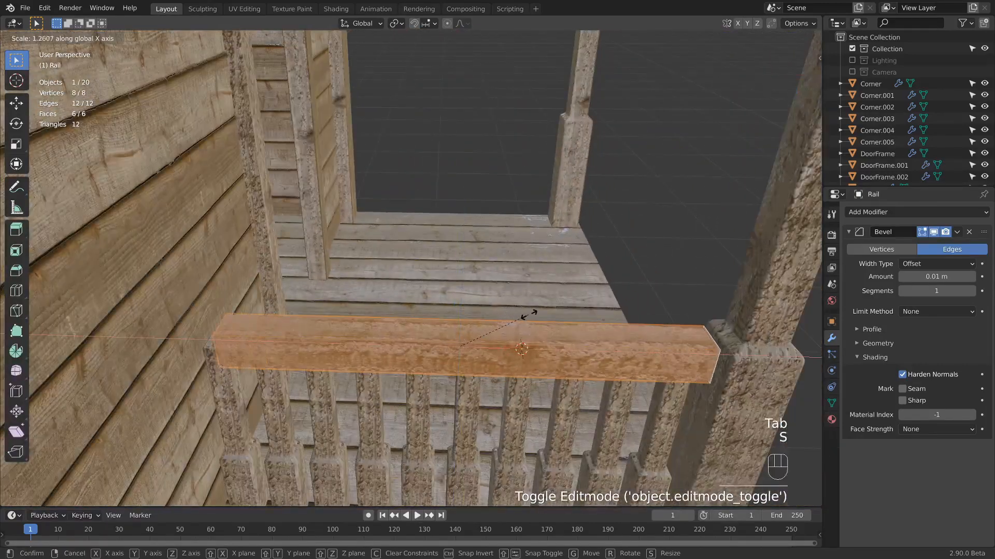
left_click(528, 311)
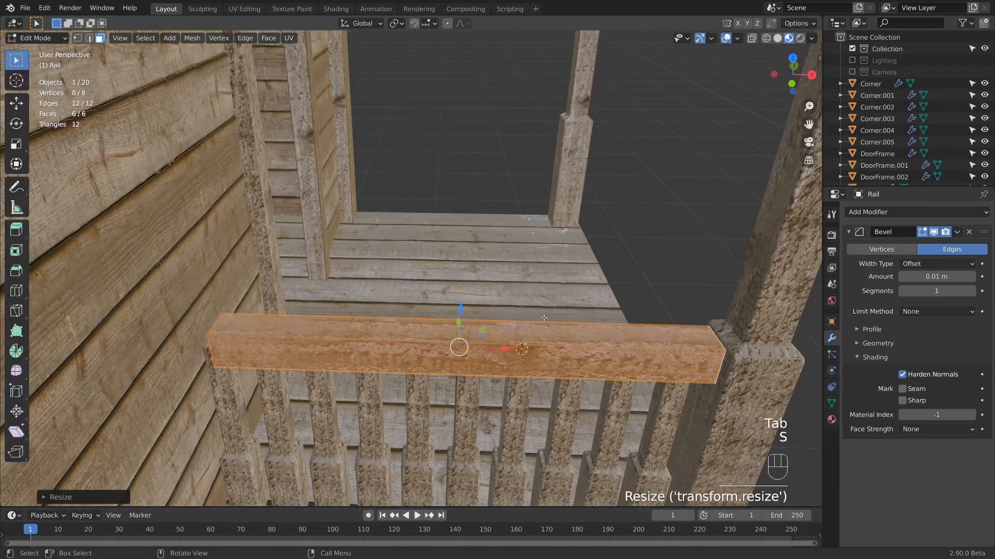
key("Tab")
left_click_drag(557, 351, 547, 351)
key("Tab")
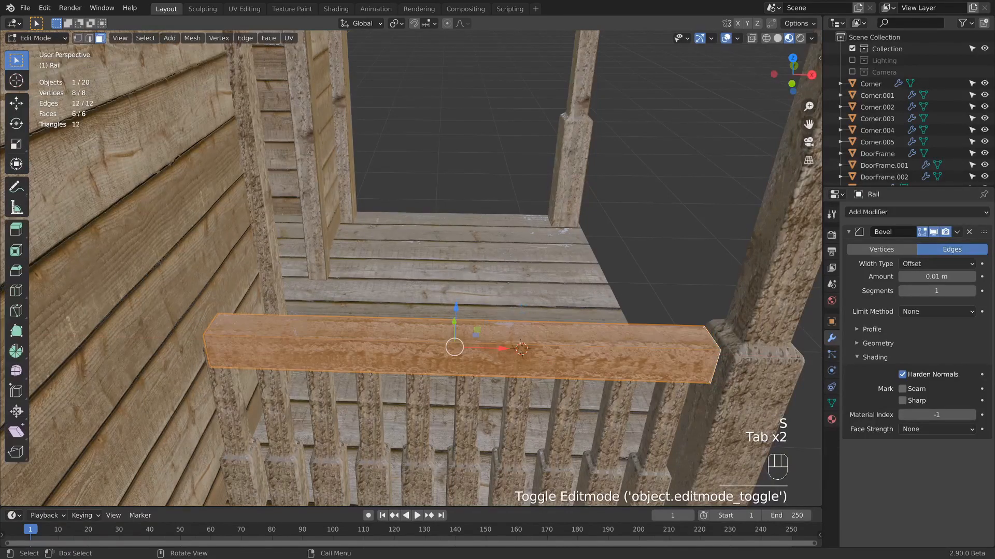
key("Tab")
Step: Thin the rail's mesh along Z and raise the rail slightly onto the baluster tops
middle_click_drag(610, 326, 577, 306)
key("Tab")
middle_click_drag(521, 285, 532, 259)
key("s")
key("z")
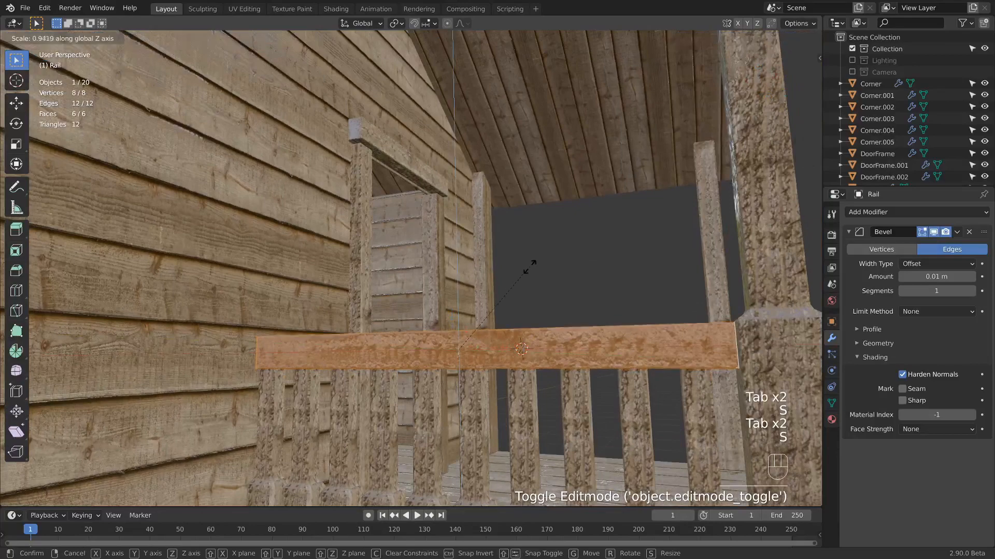
left_click(521, 292)
key("Tab")
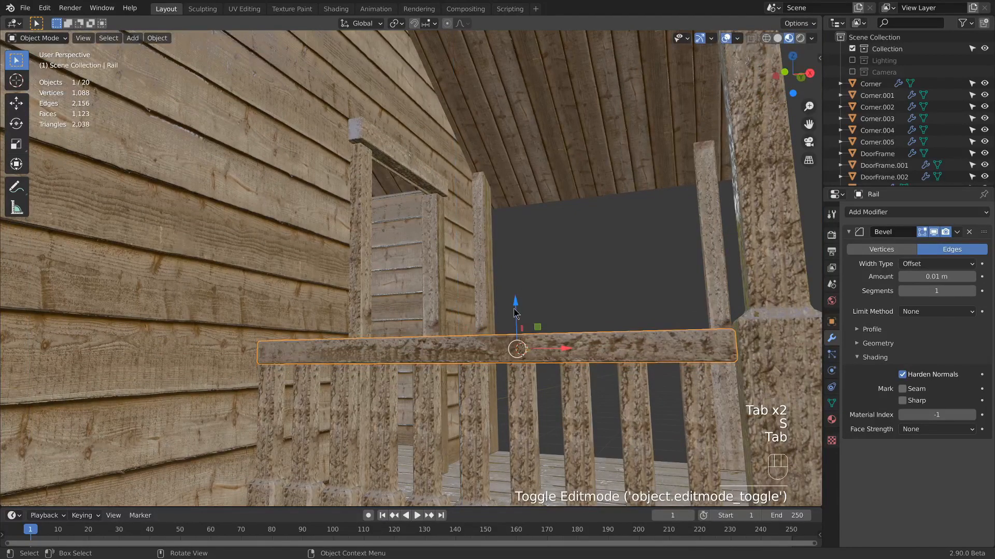
left_click_drag(514, 310, 513, 286)
Step: Add a lengthwise loop cut along the rail and raise its top centre edge slightly to form a ridge
key("Tab")
middle_click_drag(455, 342, 363, 247)
key("ctrl+r")
left_click(361, 245)
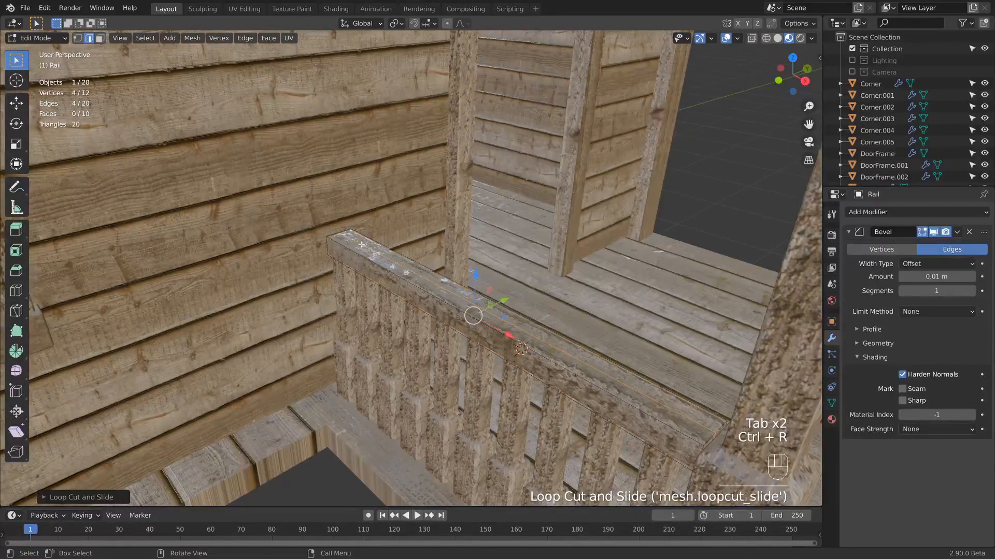
left_click(456, 288)
scroll(456, 288, "up", 3)
left_click_drag(431, 220, 430, 207)
middle_click_drag(429, 207, 403, 210)
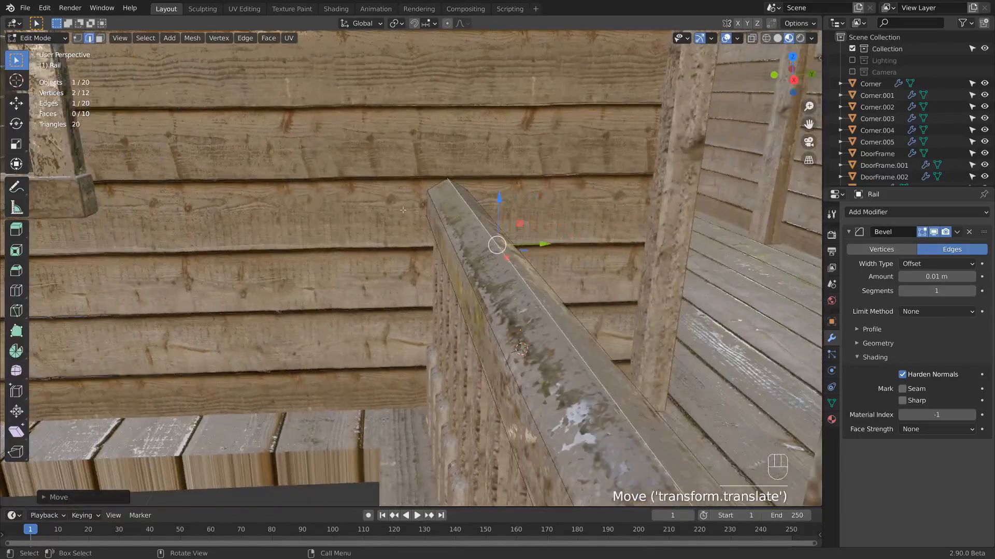
Step: Bevel the rail's raised top edge and return to Object Mode
key("ctrl+v")
key("ctrl+b")
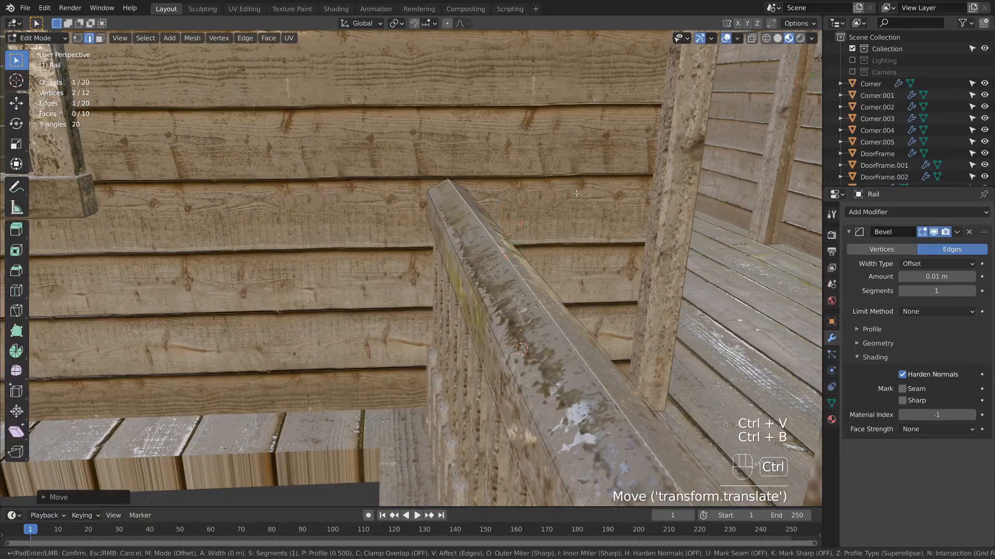
left_click(619, 205)
middle_click_drag(619, 206, 528, 224)
key("Tab")
scroll(528, 224, "down", 10)
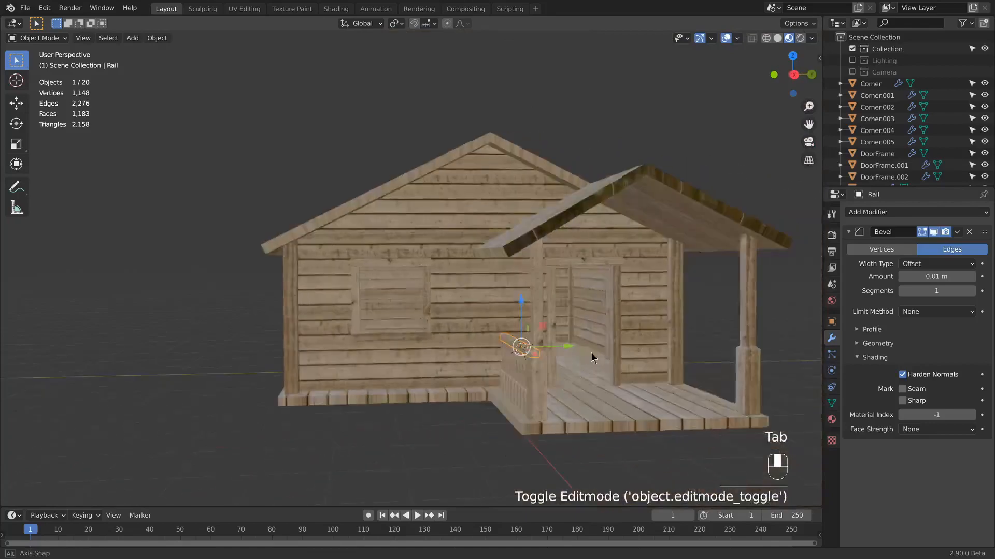
middle_click_drag(591, 358, 580, 359)
scroll(487, 384, "up", 5)
middle_click_drag(485, 384, 506, 365)
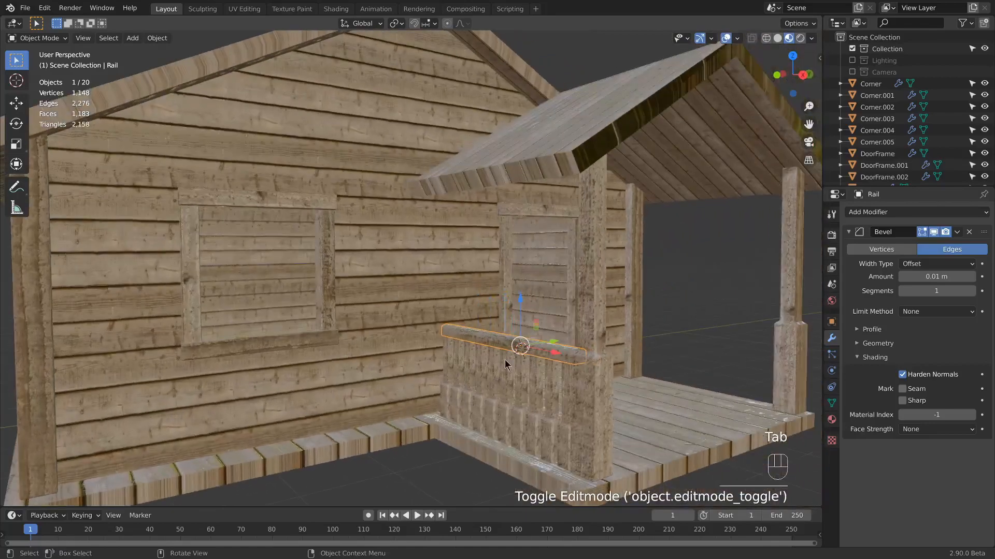
left_click(504, 361)
left_click(492, 342, "shift")
scroll(508, 377, "up", 1)
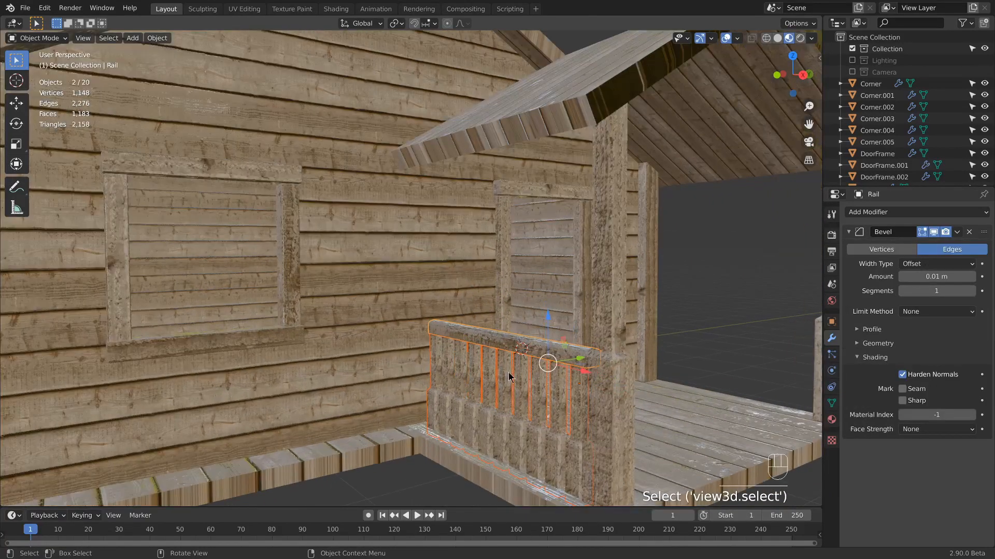
Step: Set the UV offset in the balusters' Array modifier to 0.0796 in U
left_click(542, 412)
scroll(570, 386, "up", 3)
middle_click_drag(570, 387, 611, 385)
middle_click_drag(531, 355, 466, 253, "shift")
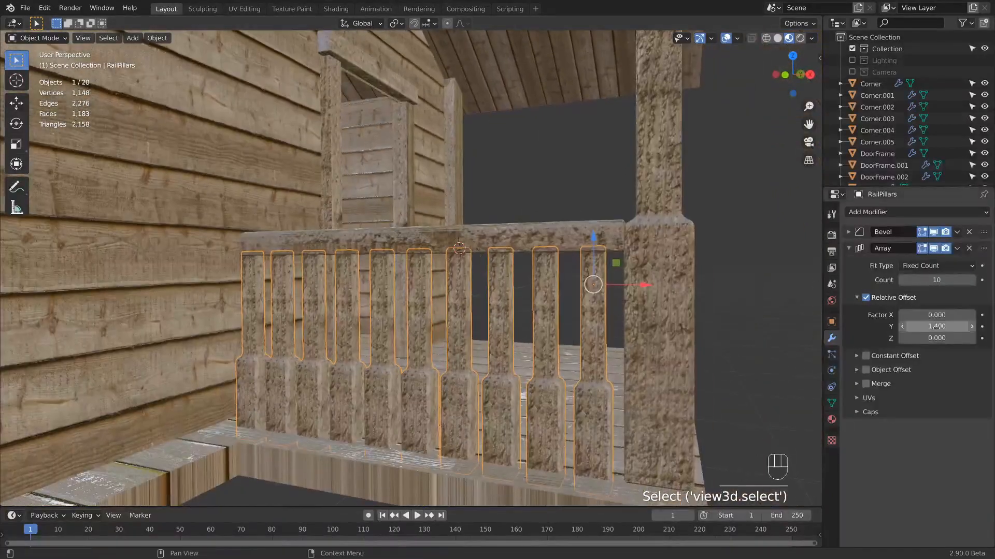
left_click(855, 399)
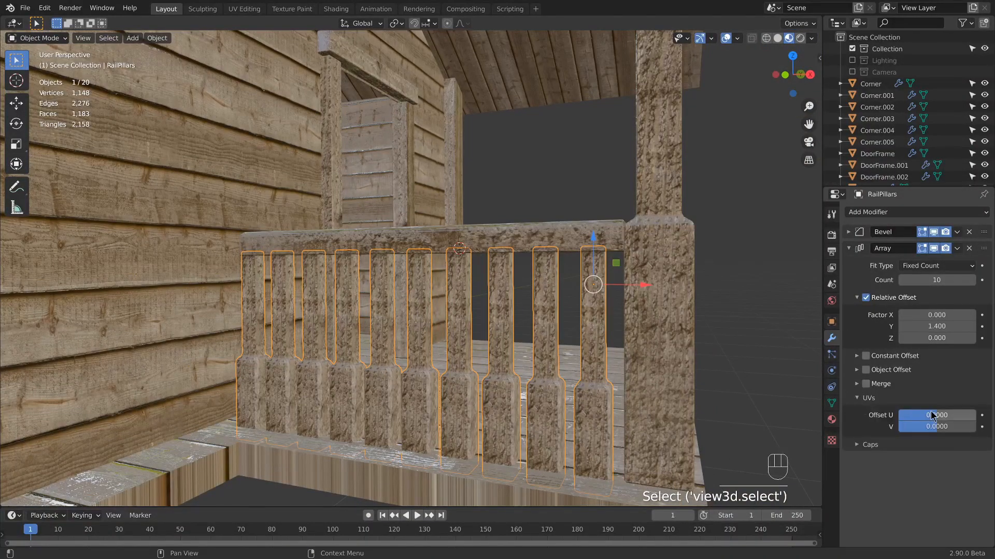
left_click_drag(937, 416, 941, 416)
middle_click_drag(601, 326, 451, 339)
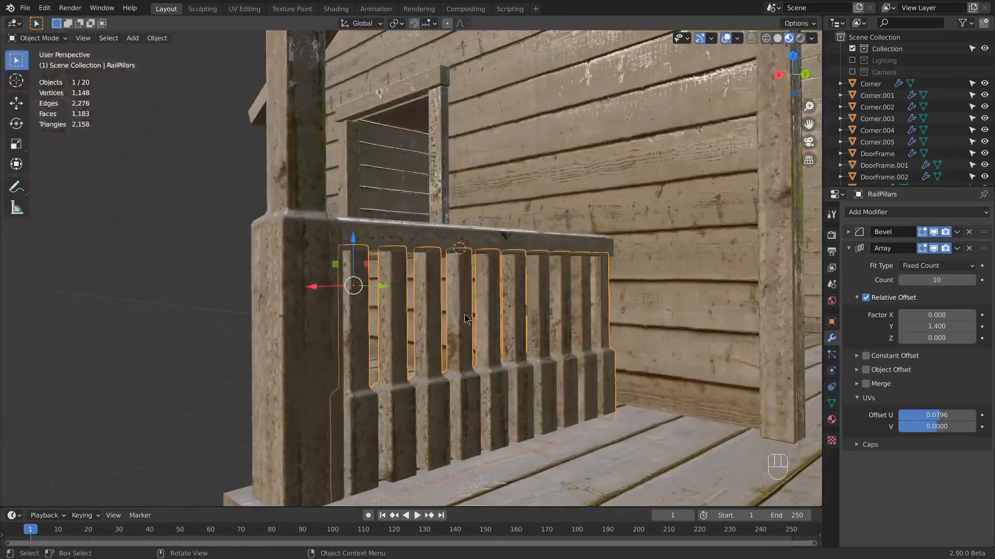
Step: Readjust the V and U texture offsets in the balusters' Array modifier to vary the wood between copies
middle_click_drag(642, 386, 407, 323)
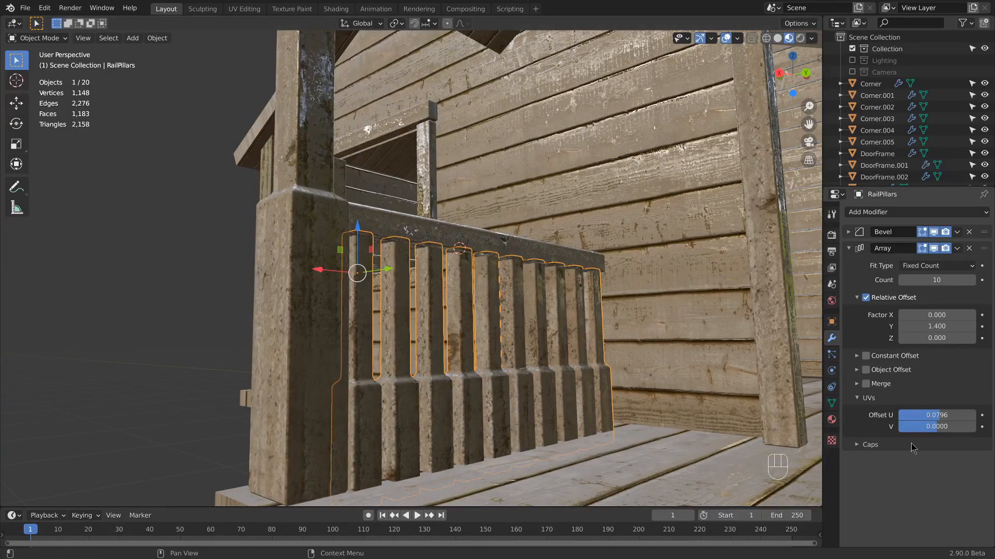
left_click_drag(933, 425, 933, 425)
middle_click_drag(596, 321, 701, 328)
left_click_drag(936, 415, 918, 415)
Step: Make a linked duplicate of the rail and balusters along Y and fit it beside the opposite porch post
middle_click_drag(702, 329, 477, 244)
left_click(478, 245, "shift")
scroll(477, 244, "down", 6)
key("space")
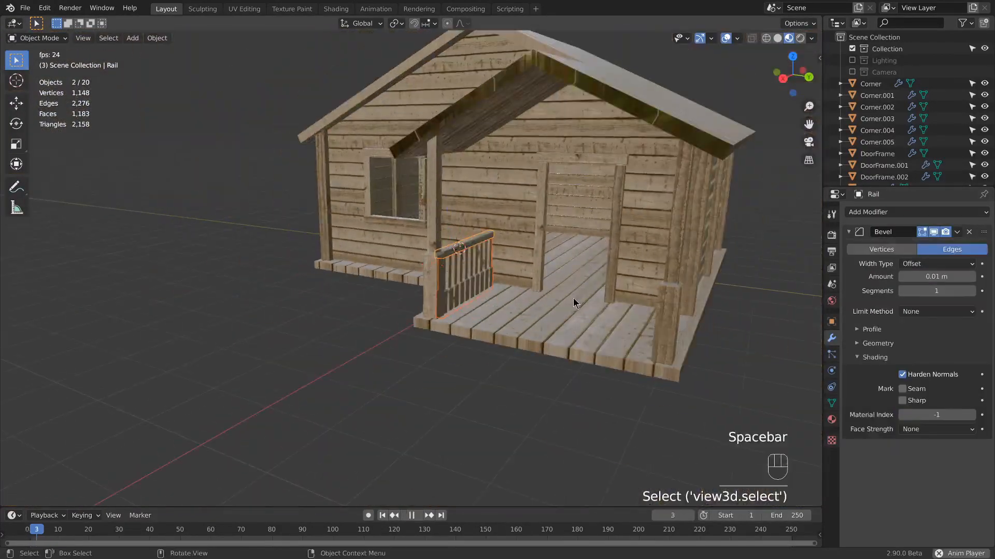
key("space")
key("alt+d")
key("y")
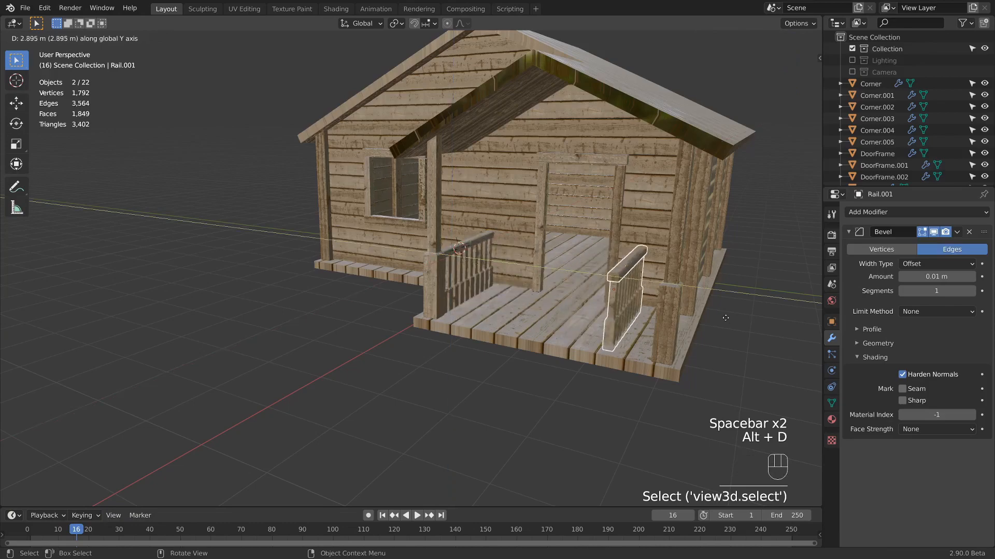
left_click(771, 333)
scroll(629, 304, "up", 5)
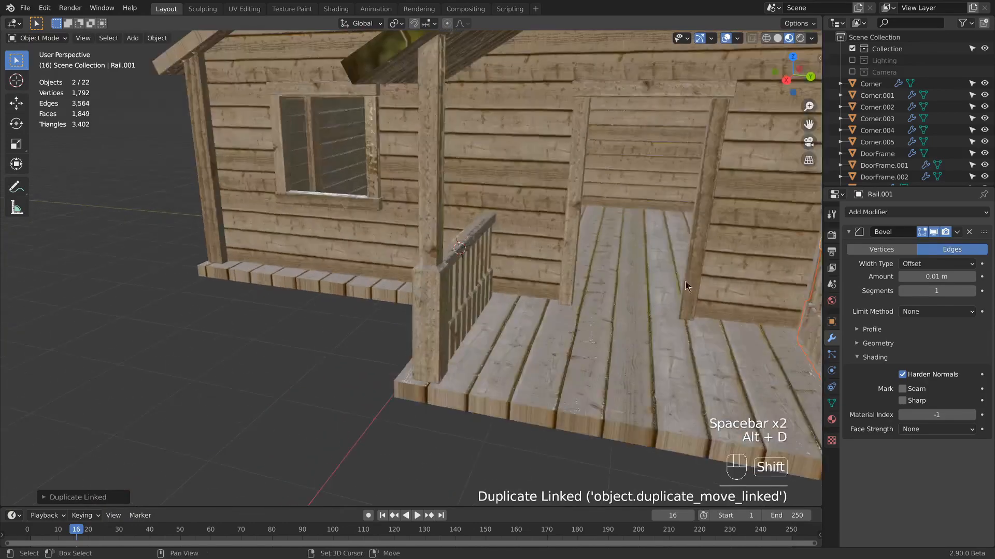
middle_click_drag(685, 281, 624, 269)
left_click_drag(681, 287, 686, 284)
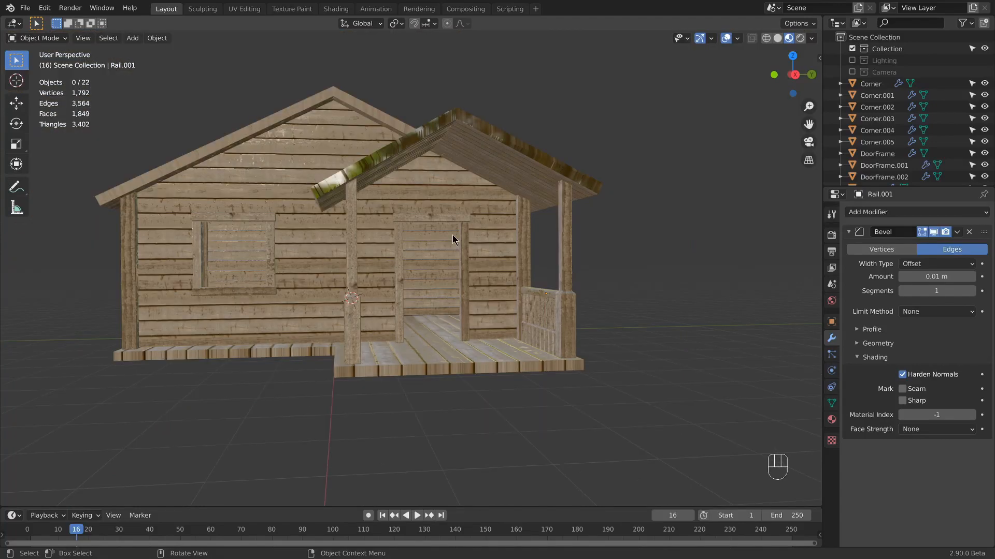
Step: Duplicate the door frame's vertical side plank and place the copy freely in front of the porch opening
middle_click_drag(284, 104, 315, 167)
scroll(315, 168, "up", 1)
scroll(450, 340, "up", 2)
left_click(467, 268)
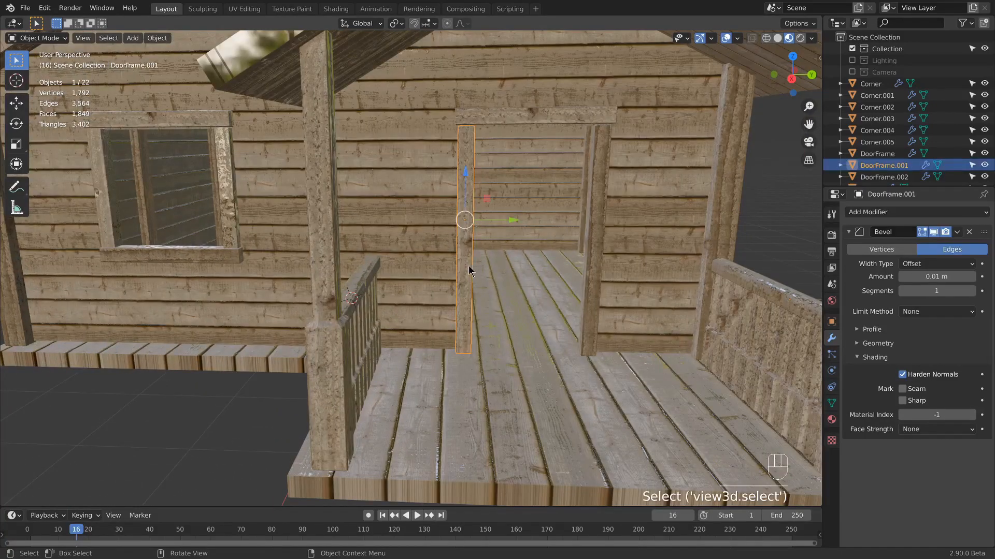
middle_click_drag(468, 268, 378, 230)
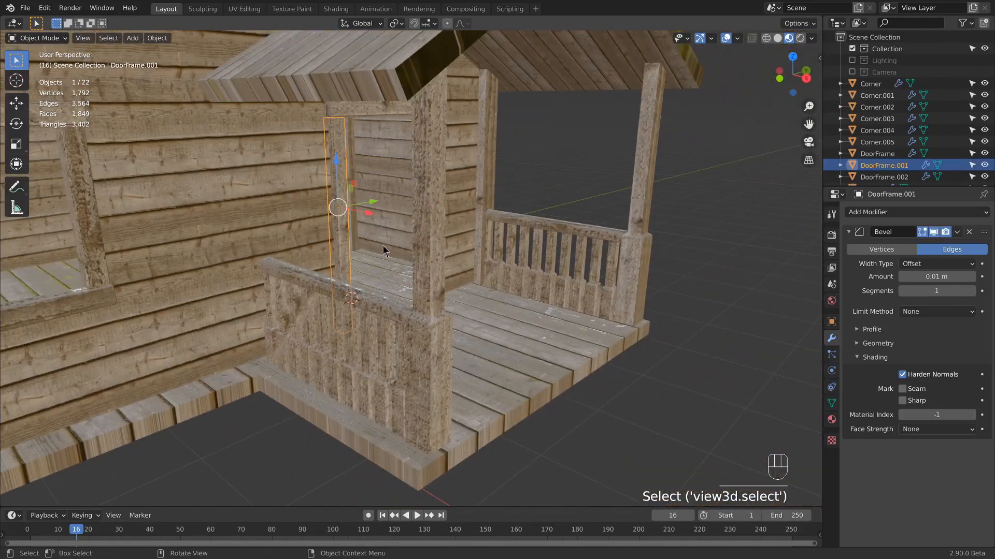
key("shift+d")
left_click(601, 284)
scroll(601, 284, "up", 2)
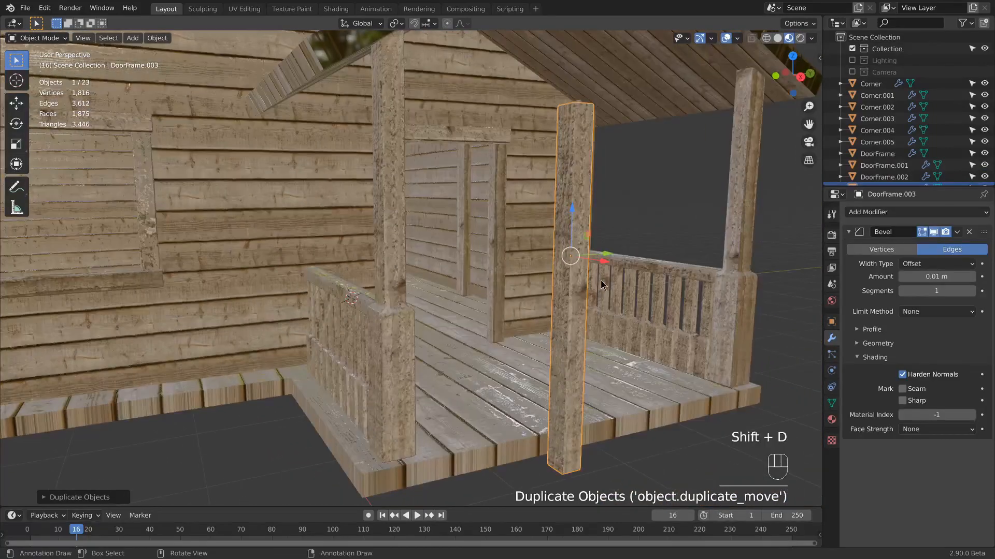
Step: Rotate the copied plank about X until it lies horizontally, and lower it to the porch's front edge
key("r")
key("x")
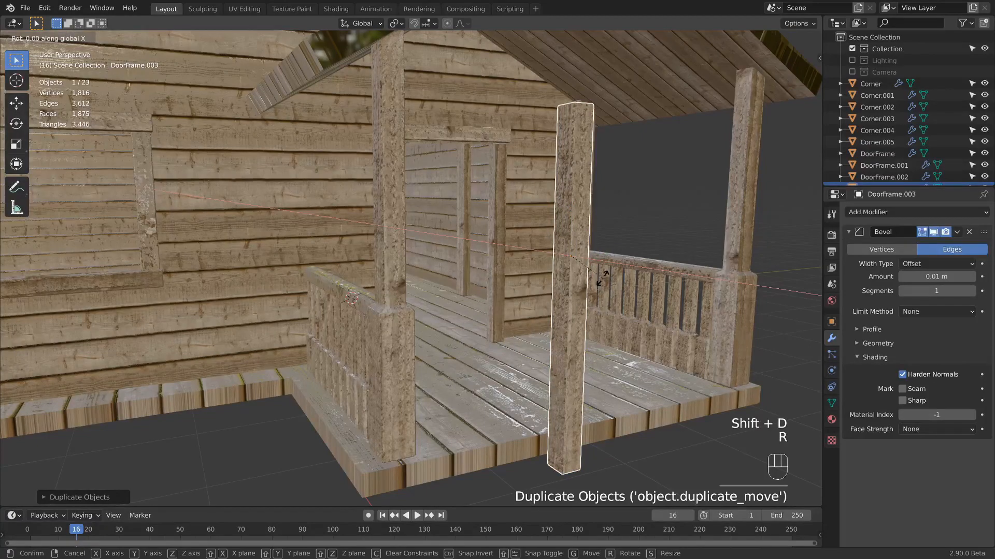
key("ctrl")
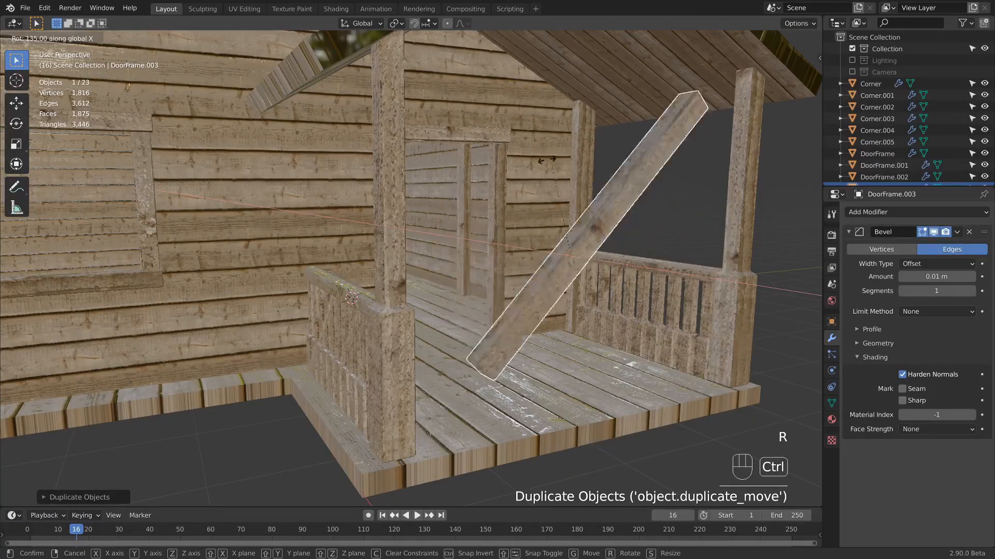
left_click(662, 122)
middle_click_drag(579, 232, 601, 216)
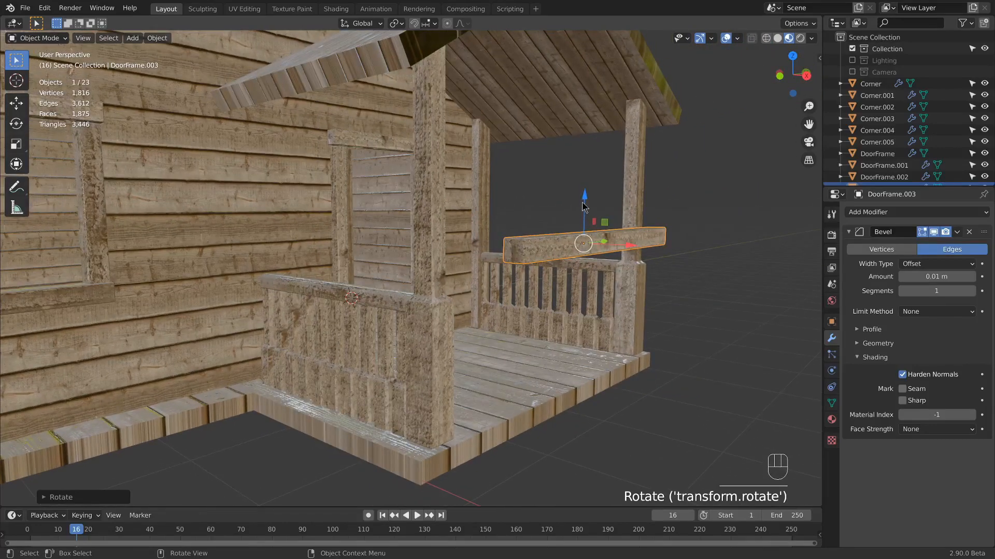
left_click_drag(584, 207, 570, 361)
Step: Rename the copied plank to Stair
key("F2")
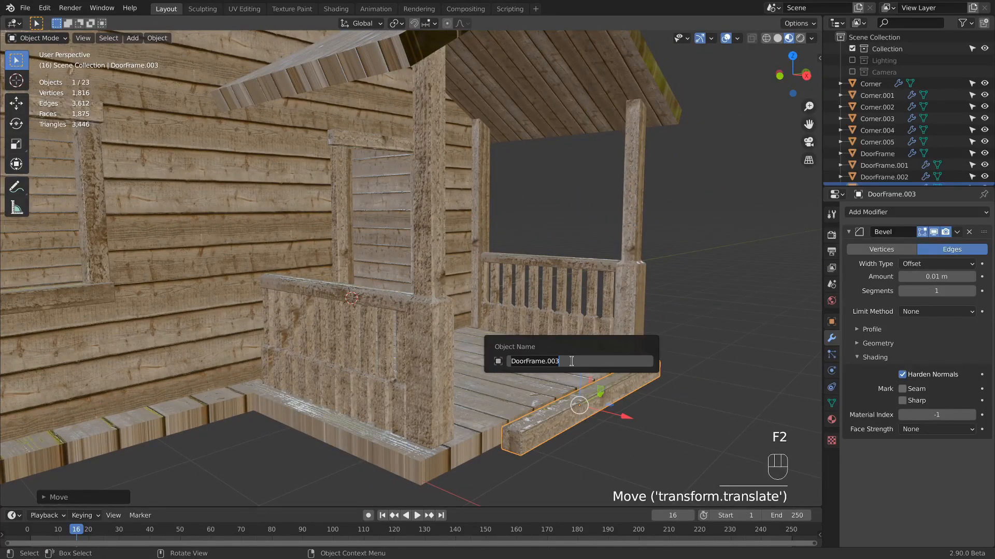
type("Stair")
key("Return")
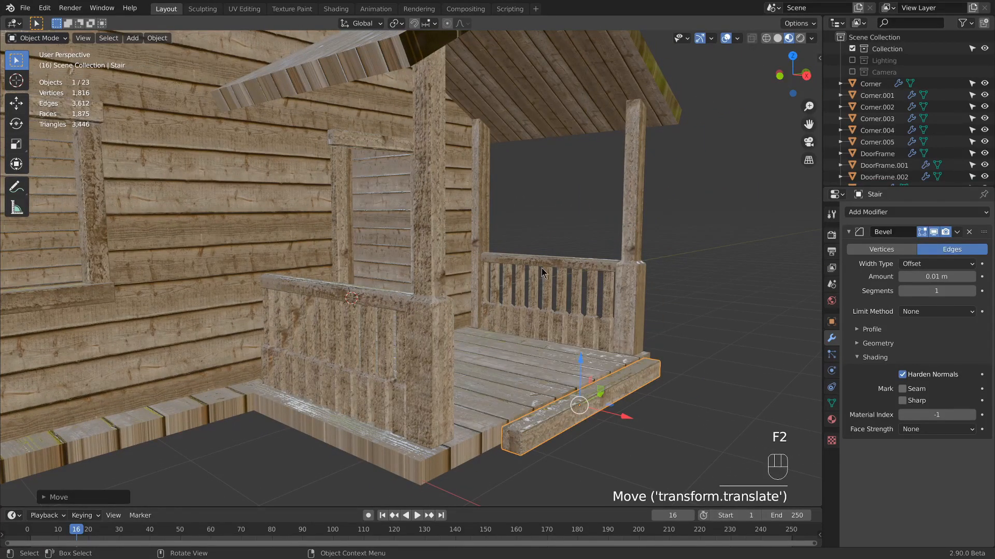
Step: Align the stair plank with the front edge of the porch floor, just below floor level
middle_click_drag(560, 444, 550, 428, "shift")
scroll(549, 429, "up", 4)
middle_click_drag(665, 485, 603, 331, "shift")
left_click_drag(680, 230, 552, 310)
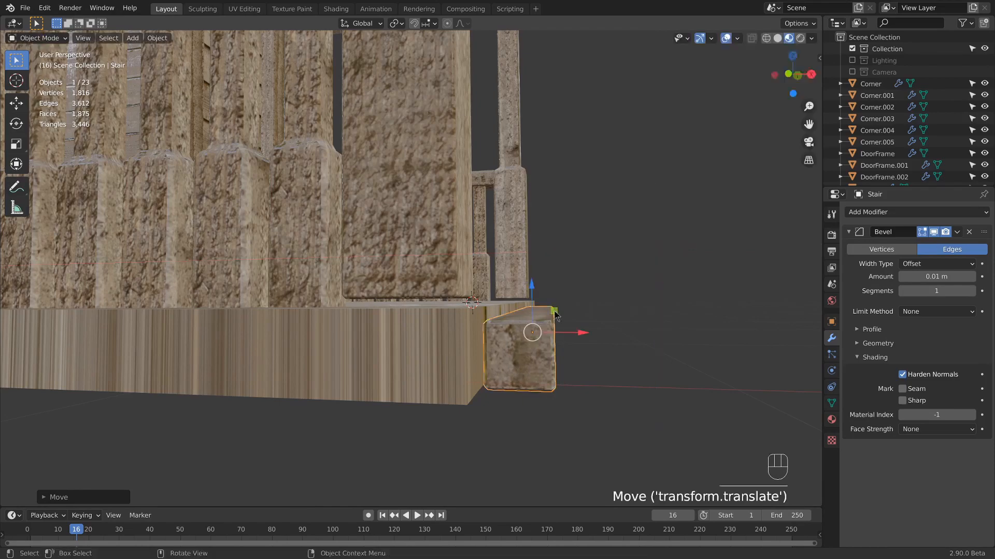
middle_click_drag(557, 314, 502, 340)
scroll(502, 340, "down", 3)
middle_click_drag(575, 337, 461, 341)
left_click_drag(461, 341, 507, 340)
Step: Reshape the stair plank's mesh into a tread by resizing it along Y, thinning it along Z and widening it along X
key("Tab")
middle_click_drag(510, 340, 545, 364)
key("s")
key("y")
left_click(578, 339)
key("s")
key("z")
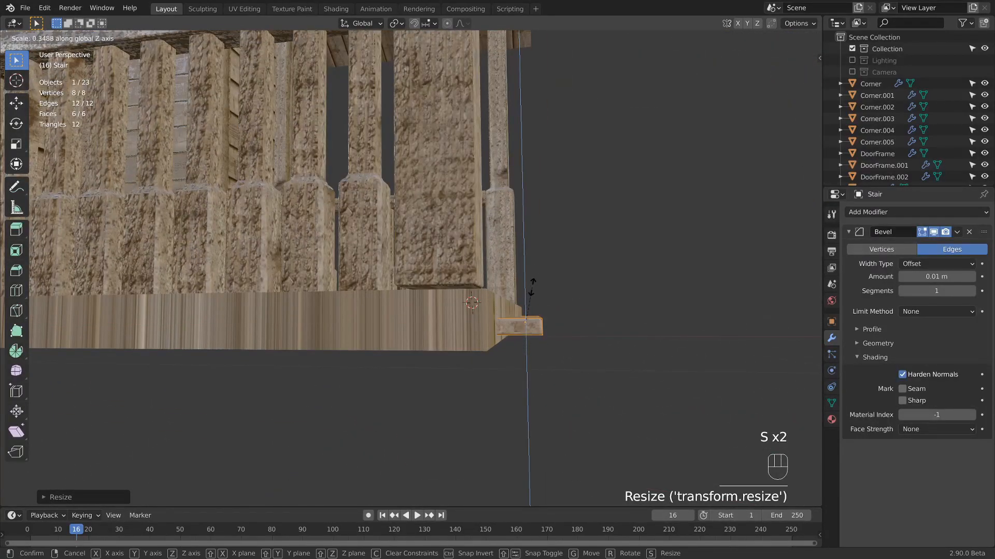
left_click(535, 277)
key("s")
key("x")
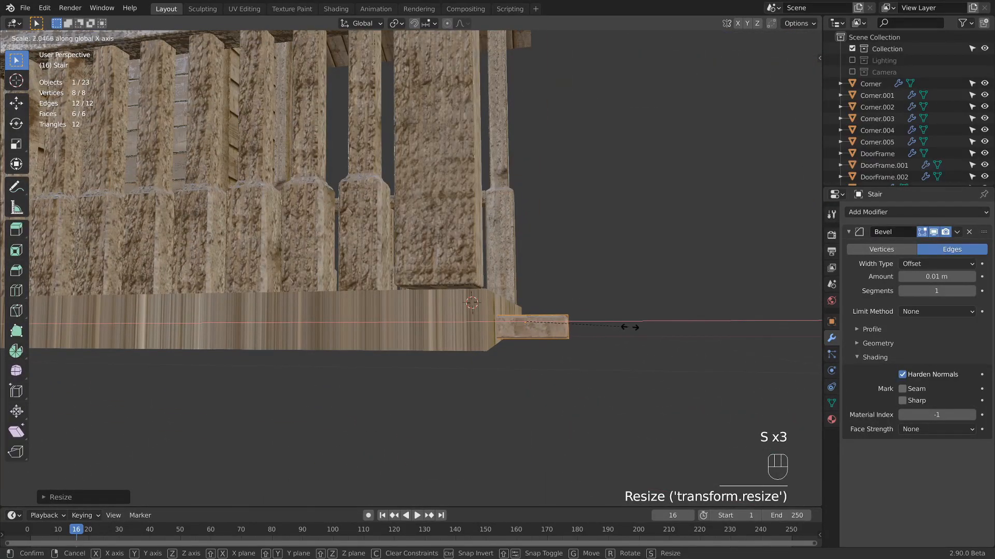
left_click(631, 327)
Step: Move the tread outward along X and widen it further so that it meets the porch edge
key("Tab")
left_click_drag(562, 322, 597, 320)
key("Tab")
key("s")
key("x")
left_click(637, 310)
key("Tab")
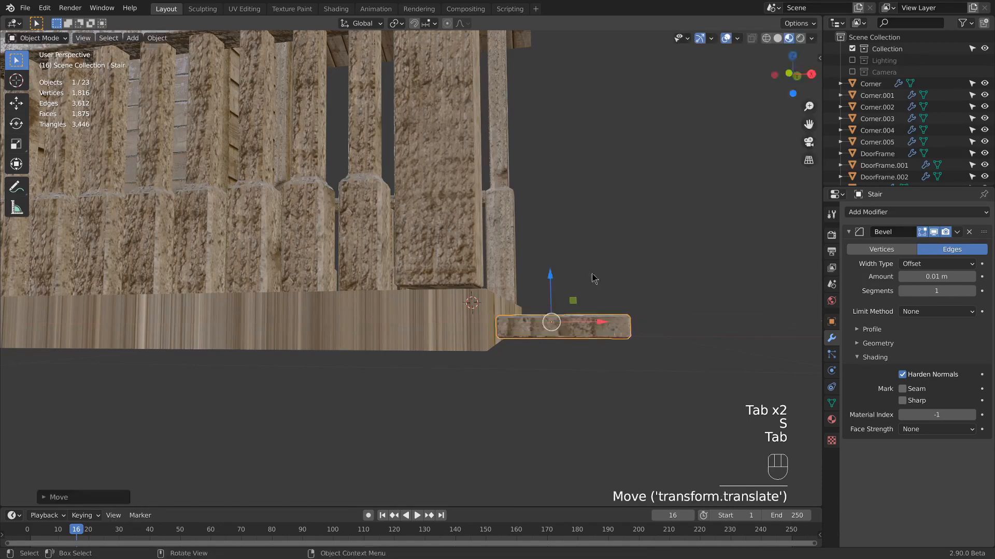
Step: Duplicate the tread within the same mesh, shift the copy outward along X and lower it beneath the original
middle_click_drag(594, 276, 574, 265)
key("Tab")
key("shift+d")
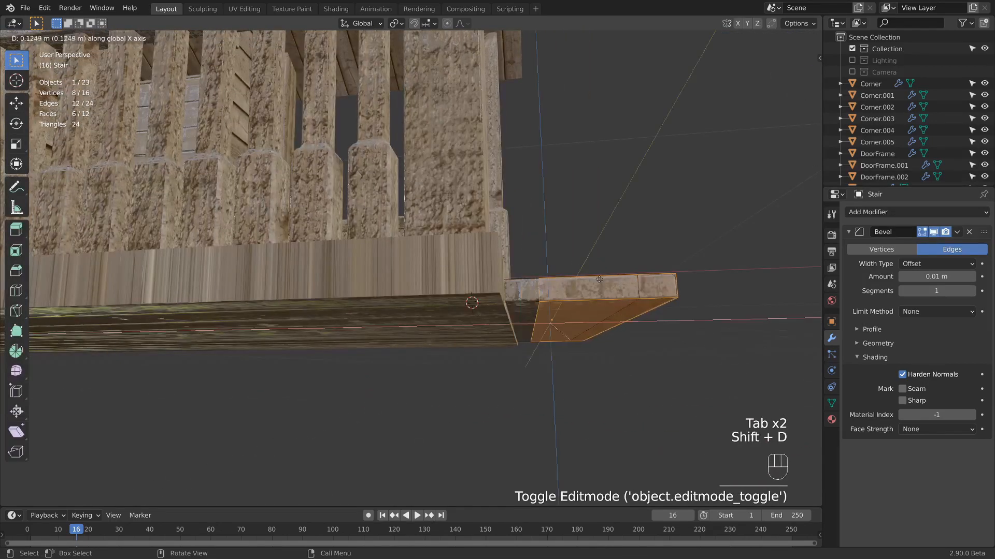
left_click(600, 280)
left_click_drag(568, 274, 568, 282)
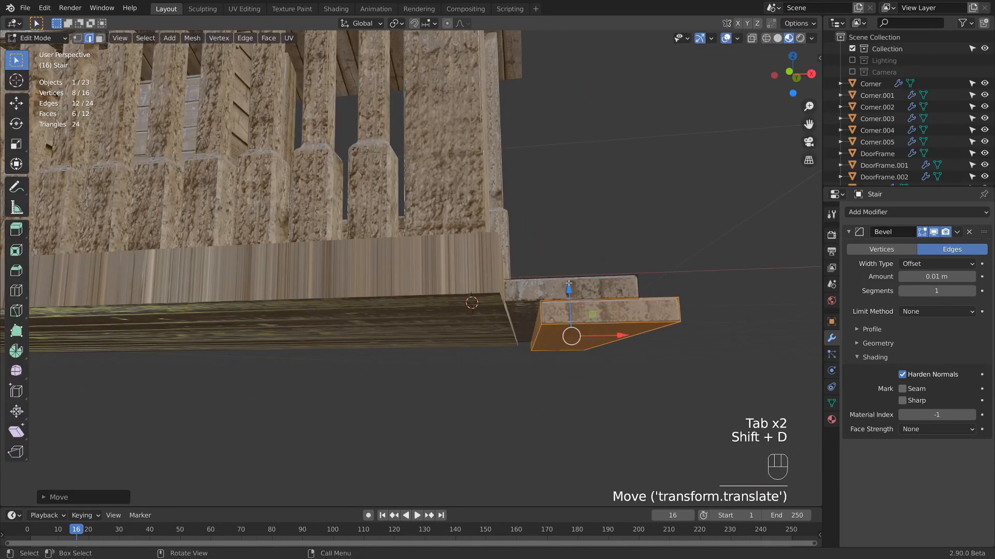
Step: Turn off Correct Face Attributes and rotate the duplicated board 90° about the Y axis to stand it upright
left_click(794, 23)
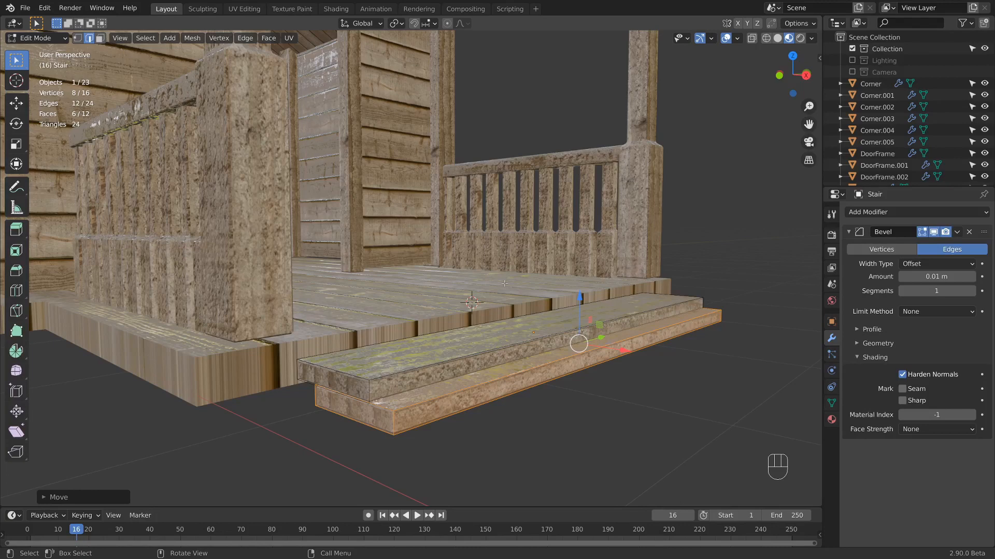
key("r")
key("x")
key("9")
key("0")
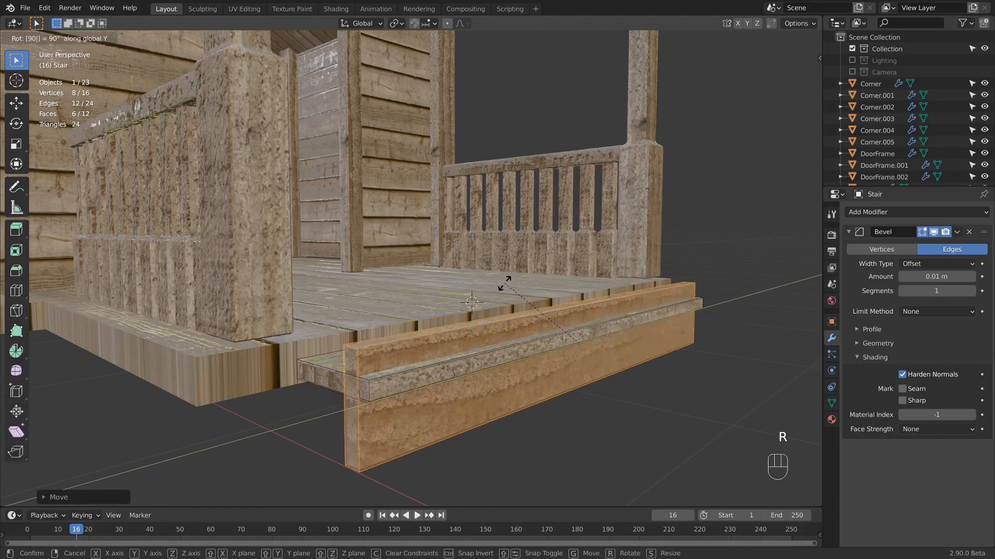
key("Return")
Step: Turn on Correct Face Attributes and reduce the upright riser board's height along Z
left_click(804, 23)
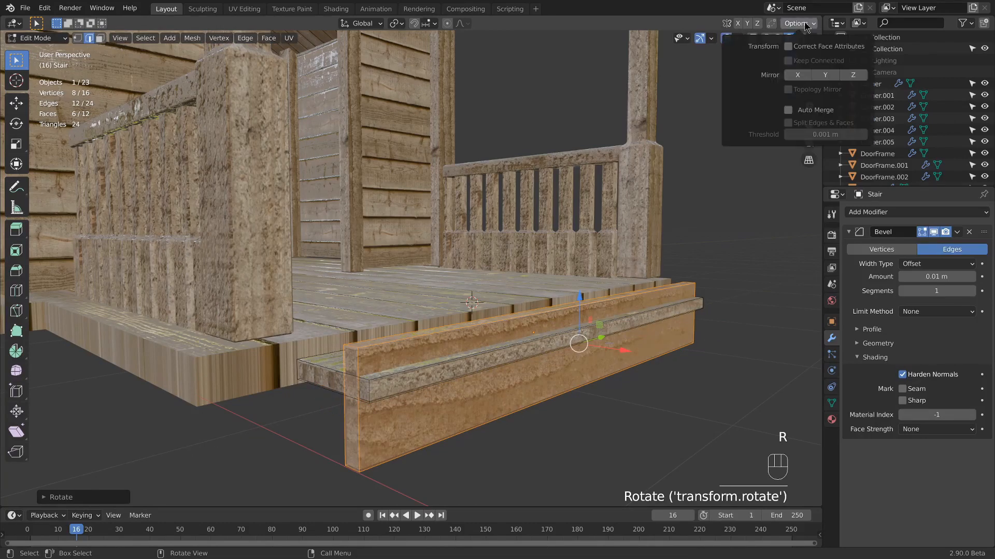
left_click(787, 47)
middle_click_drag(480, 234, 544, 203)
key("s")
key("z")
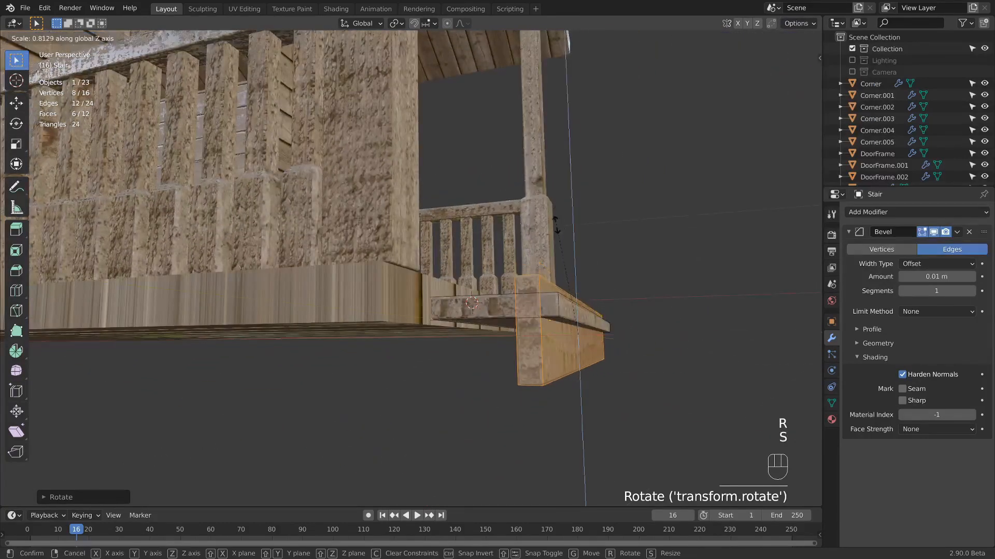
left_click(550, 284)
key("s")
key("z")
left_click(574, 271)
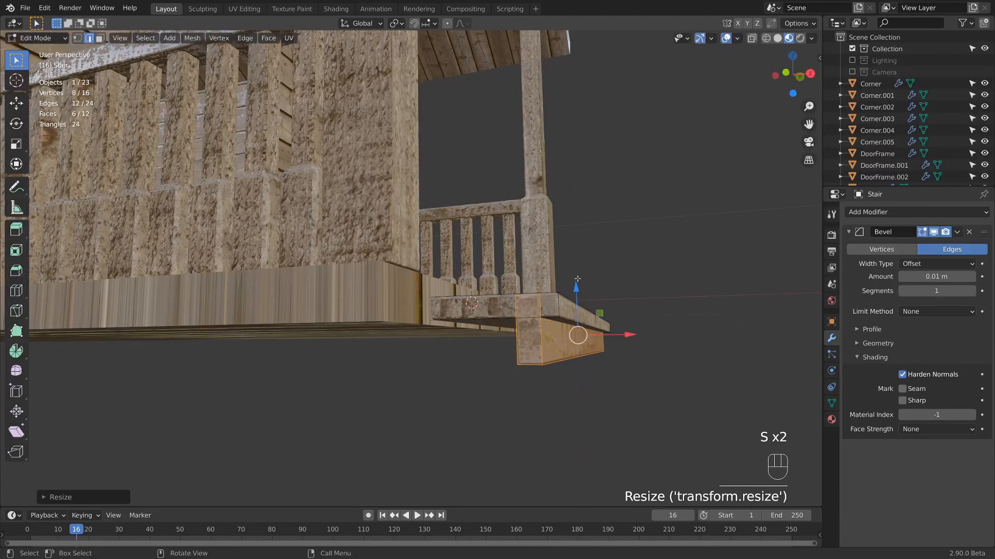
Step: Place the riser directly beneath the tread's front part and scale it so that its ends sit just inside the tread
key("Tab")
key("Tab")
left_click_drag(600, 314, 605, 331)
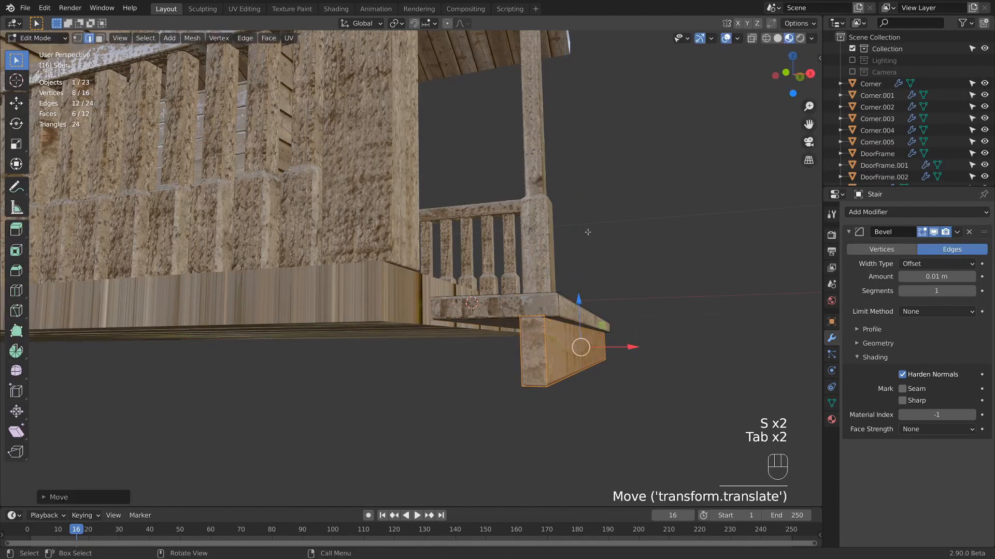
key("s")
middle_click_drag(586, 217, 643, 208)
left_click(585, 213)
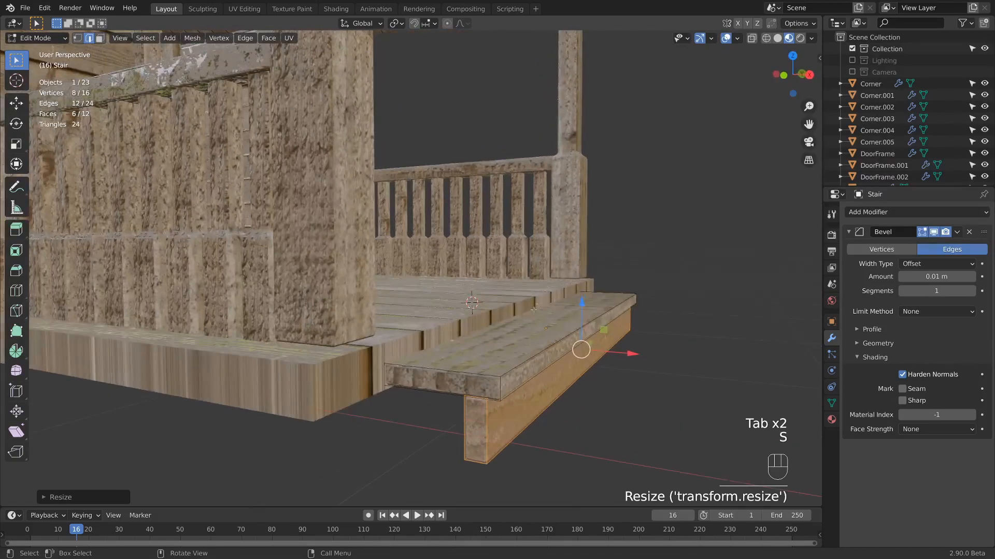
key("Tab")
Step: Add an Array modifier to the stair with count 3 and relative offset factors X -0.900 and Y -0.700
left_click(860, 212)
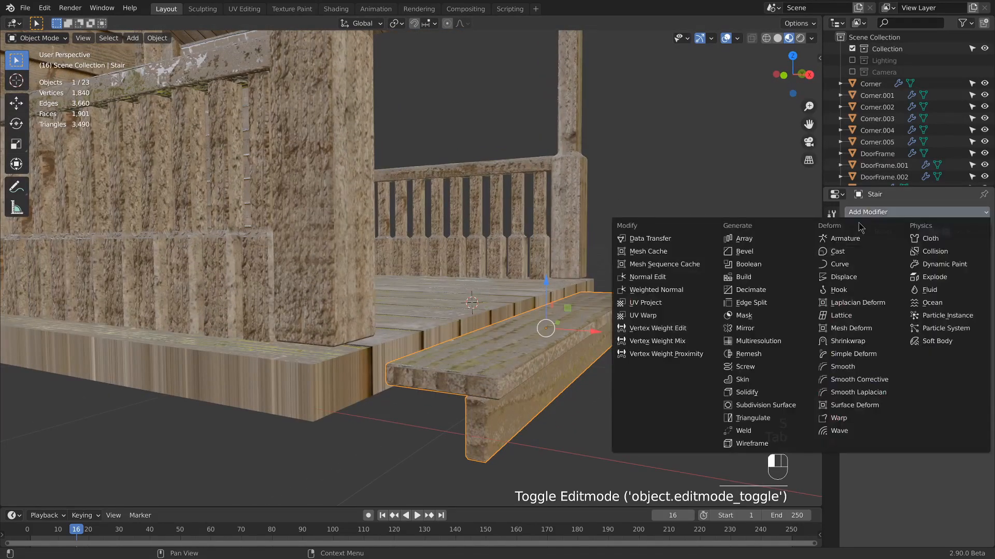
left_click(743, 239)
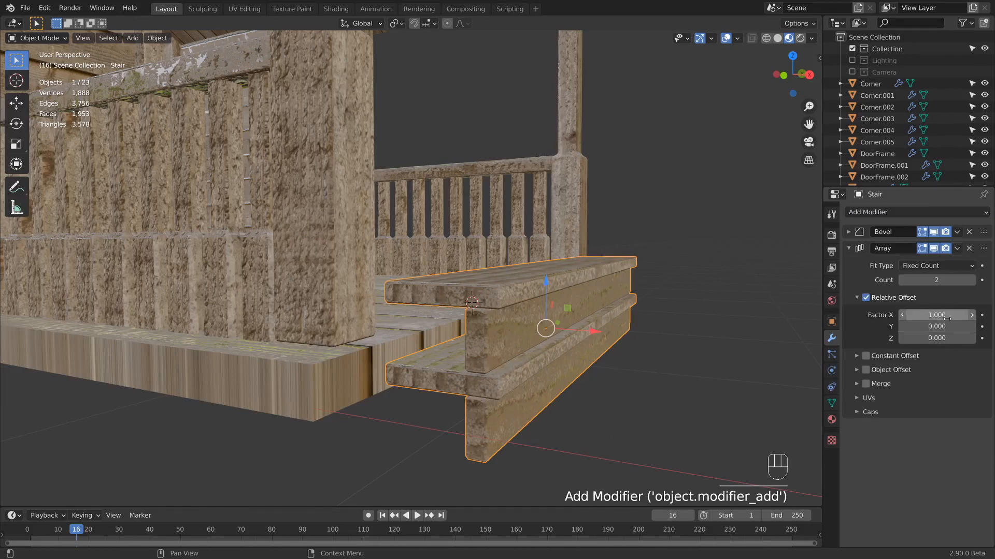
mouse_move(937, 315)
left_mouse_down()
mouse_move(896, 315)
mouse_move(958, 326)
mouse_move(928, 326)
left_mouse_up()
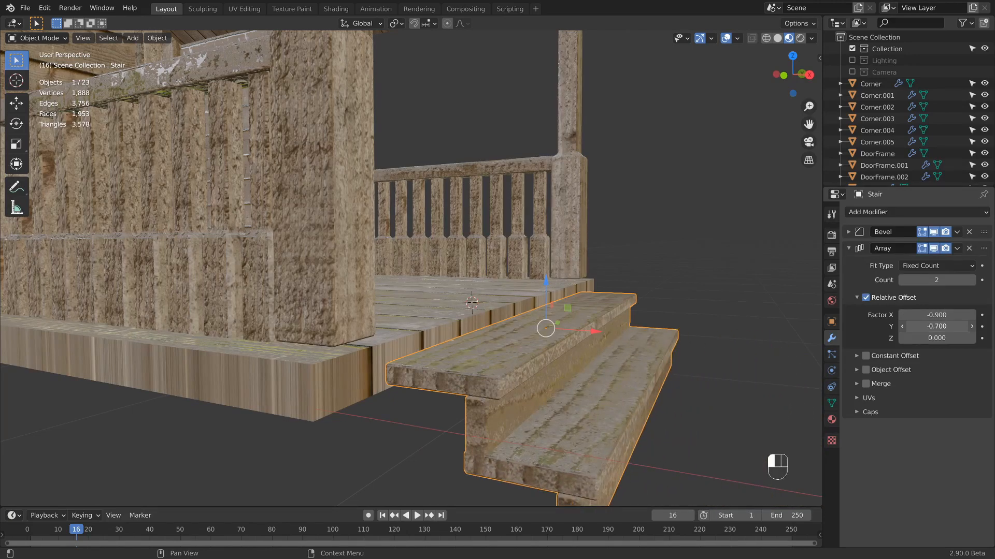
left_click(971, 281)
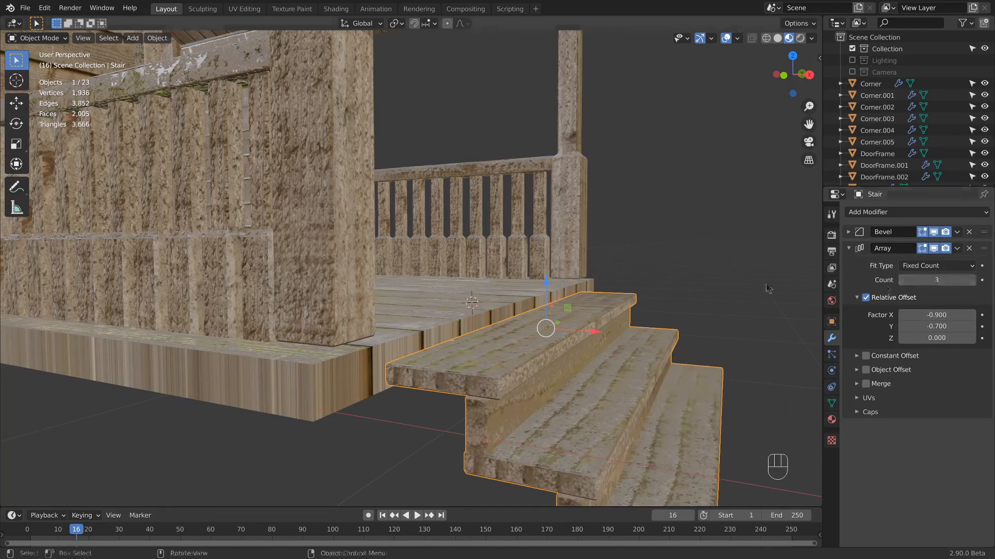
scroll(726, 289, "down", 2)
middle_click_drag(697, 286, 664, 298)
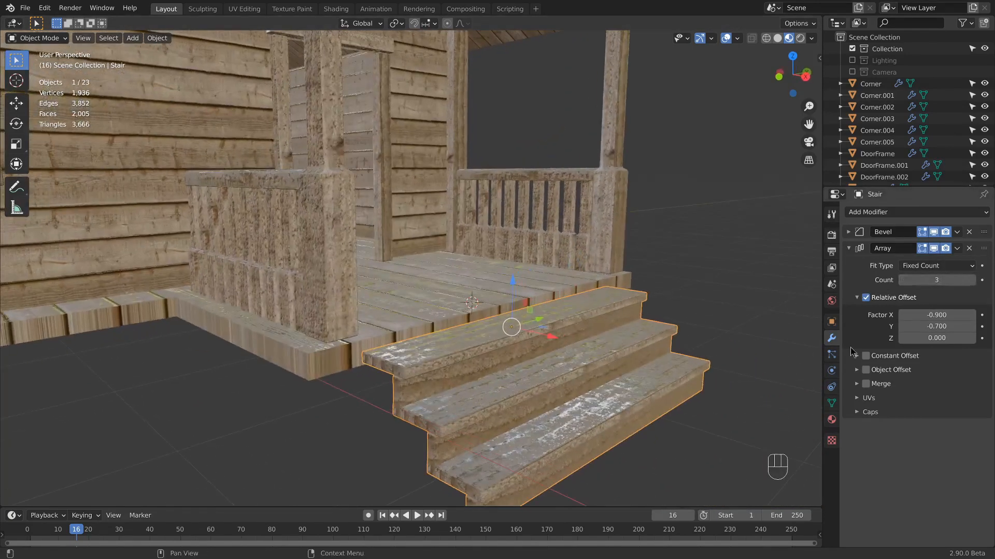
Step: Set the stair array's UV offsets to U 0.1692 and V -0.1990, save the file and deselect everything
left_click(857, 398)
mouse_move(936, 415)
left_mouse_down()
mouse_move(949, 427)
mouse_move(928, 427)
left_mouse_up()
key("ctrl+s")
key("a")
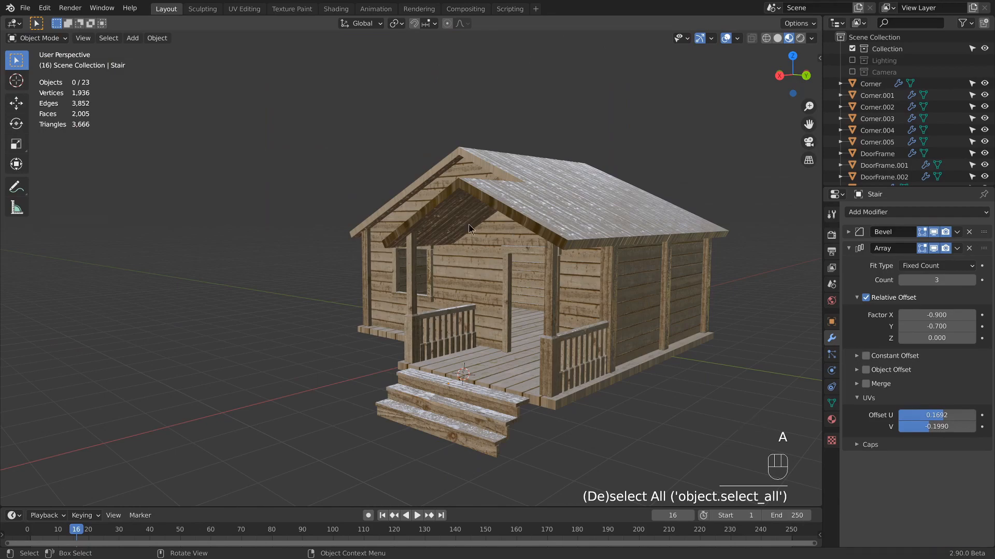
Step: Place the 3D cursor on the beam above the doorway and add a plane there
middle_click_drag(468, 224, 552, 228)
scroll(449, 222, "up", 3)
mouse_move(445, 210)
middle_mouse_down()
mouse_move(428, 253)
mouse_move(434, 207)
middle_mouse_up()
scroll(436, 157, "up", 3)
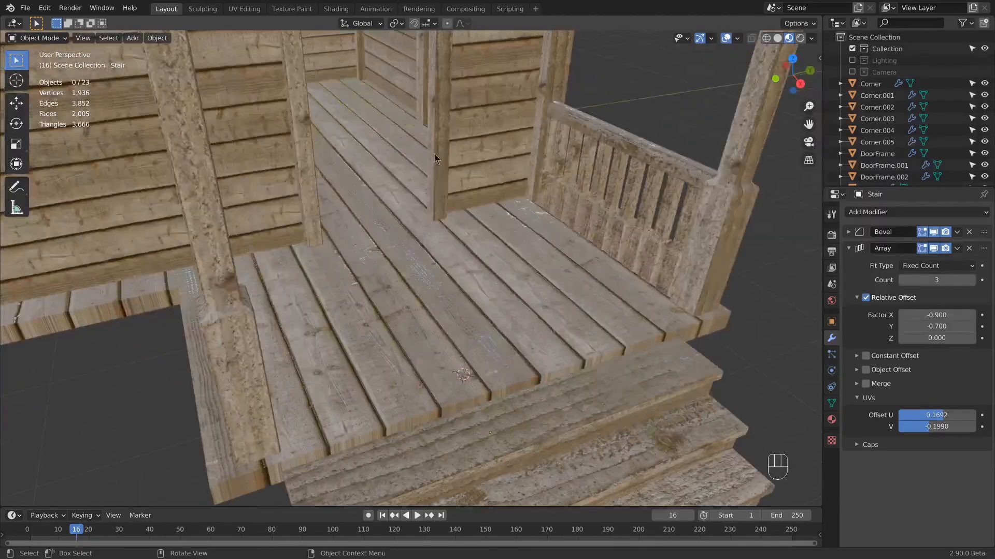
middle_click_drag(435, 157, 452, 207, "shift")
right_click(482, 187, "shift")
scroll(482, 187, "up", 3)
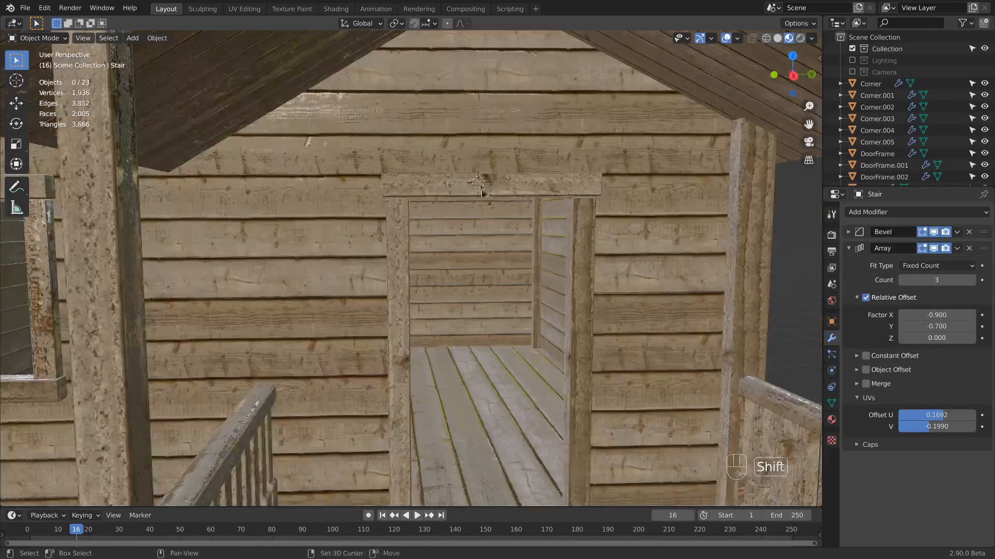
scroll(482, 192, "up", 2)
key("shift+a")
mouse_move(511, 205)
left_click(571, 205)
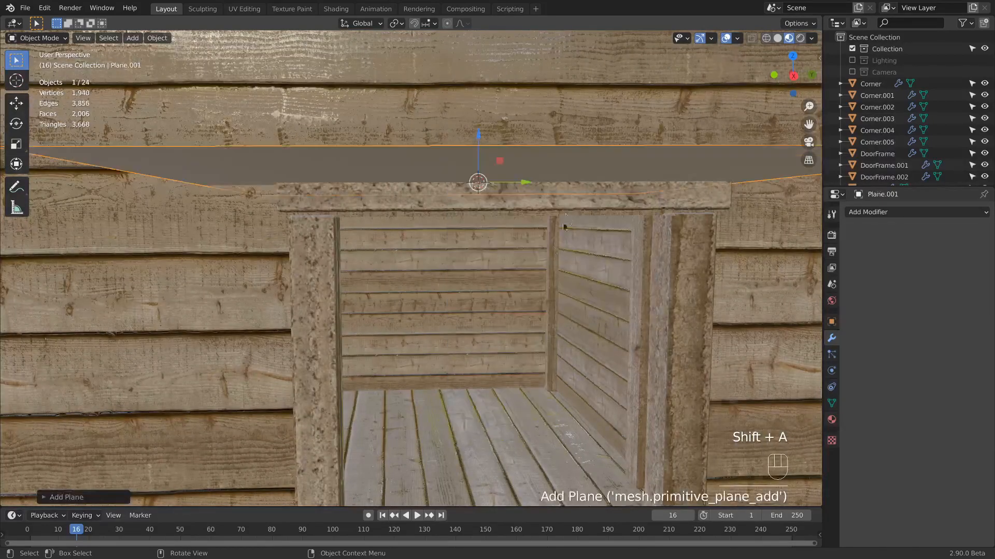
Step: Rotate the new plane 90° about the Y axis so that it stands parallel to the front wall
scroll(455, 257, "down", 3)
middle_click_drag(455, 257, 508, 257)
key("r")
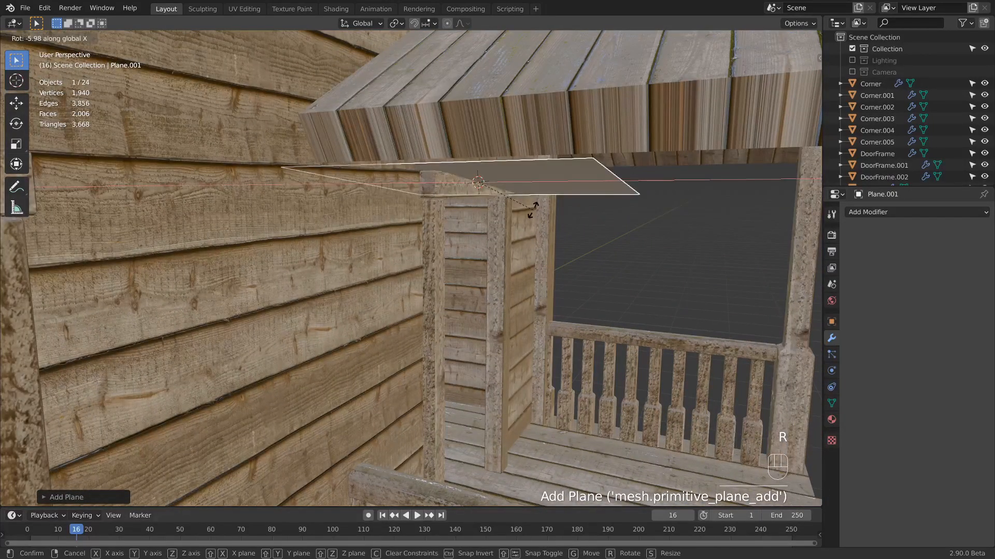
type("ry90")
left_click(533, 212)
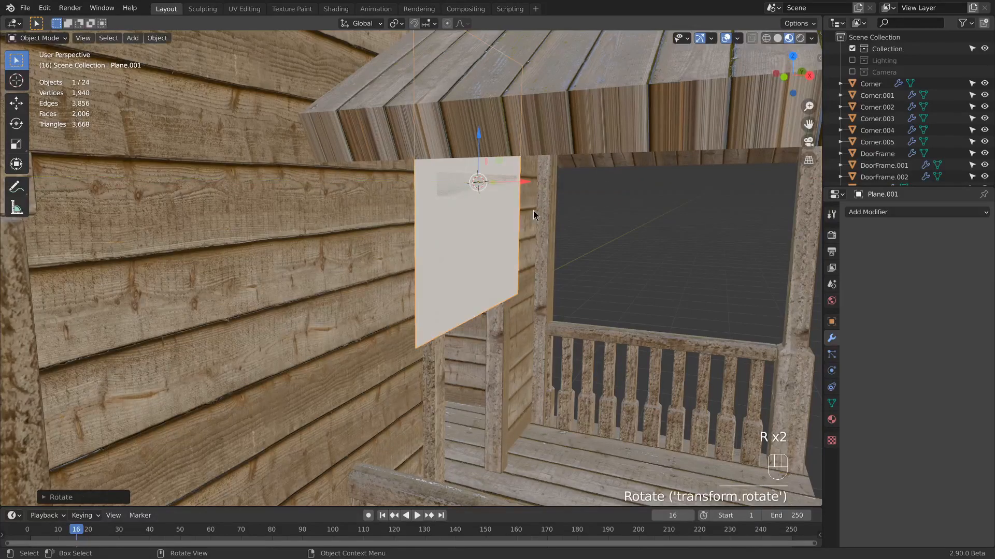
Step: Lower the plane along the Z axis from the beam into the doorway opening
middle_click_drag(555, 93, 482, 172)
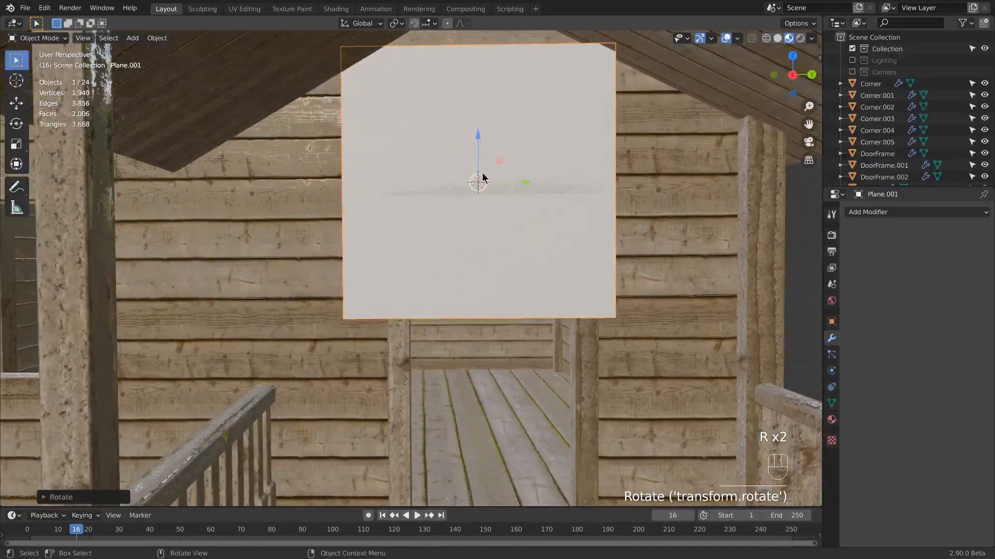
left_click_drag(504, 160, 521, 357)
middle_click_drag(522, 357, 530, 275, "shift")
Step: Narrow the plane's mesh along Y and centre it between the door frame posts
key("Tab")
key("s")
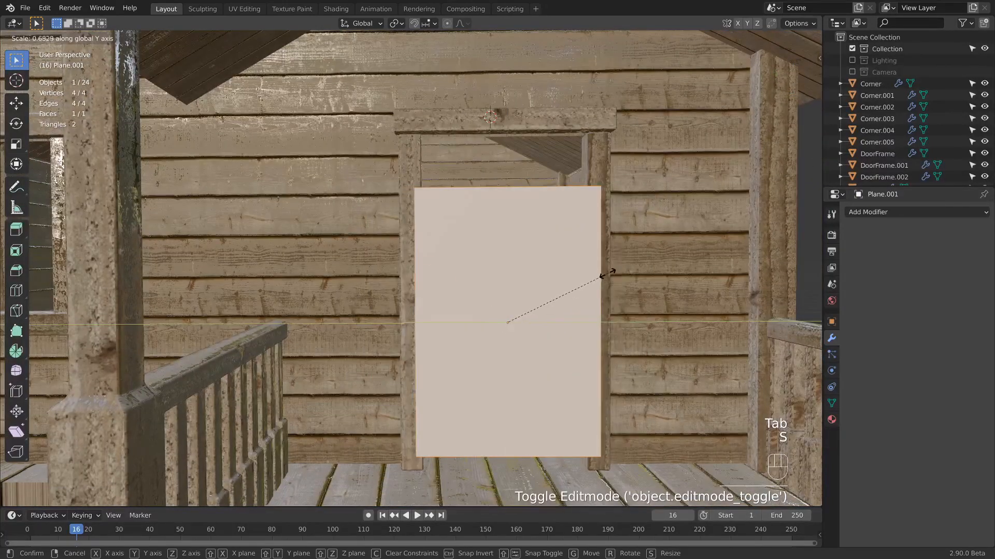
left_click(596, 272)
key("Tab")
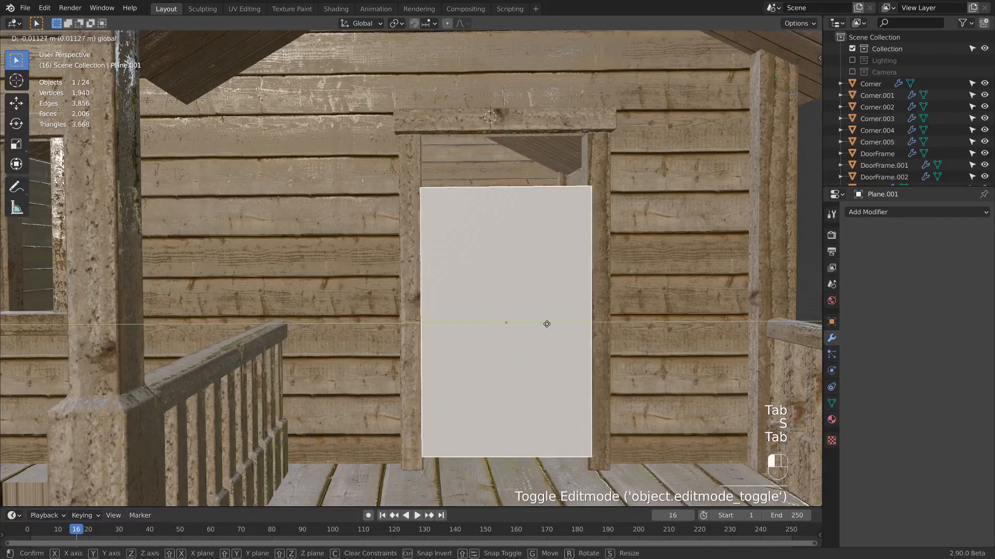
key("Tab")
key("s")
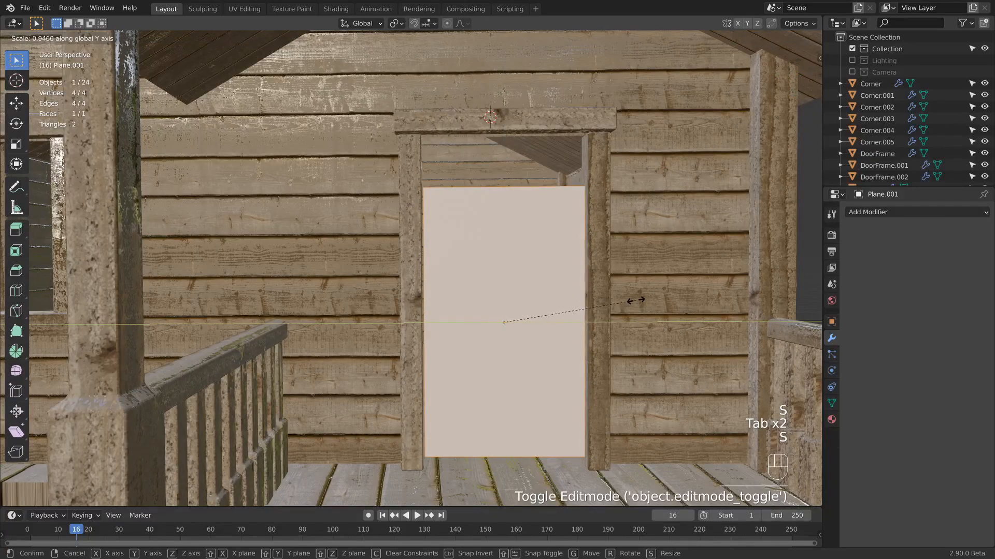
left_click(636, 300)
Step: Stretch the plane's mesh along Z by about 1.24 to fill the doorway's height
middle_click_drag(506, 322, 506, 322)
key("s")
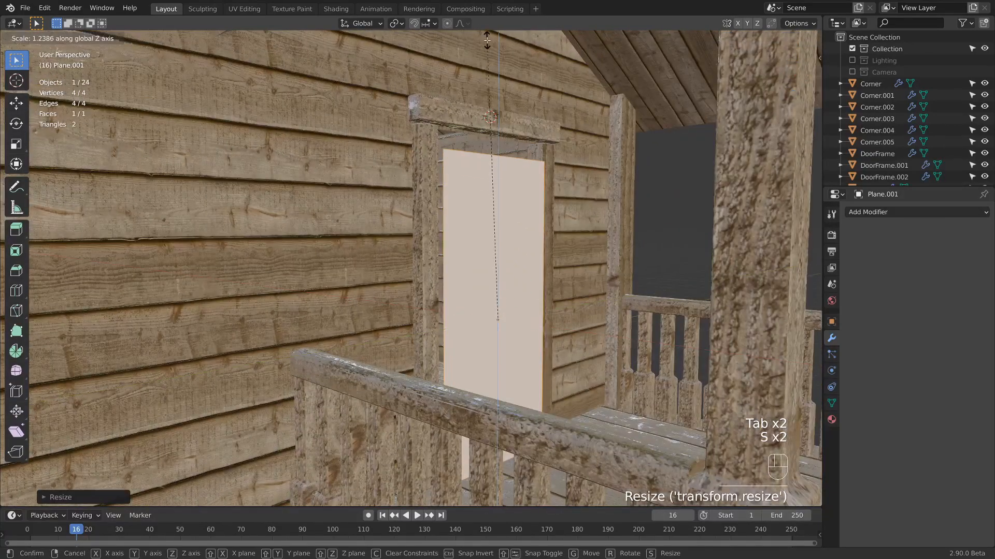
left_click(487, 40)
middle_click_drag(575, 264, 511, 270)
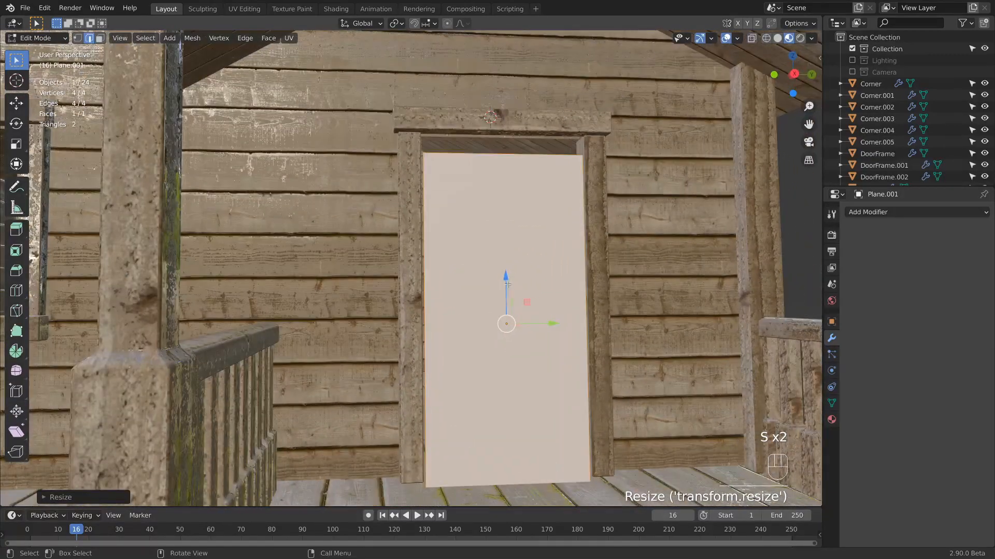
key("Tab")
Step: Push the plane back along X into the door frame and rename it Door
middle_click_drag(482, 229, 550, 296)
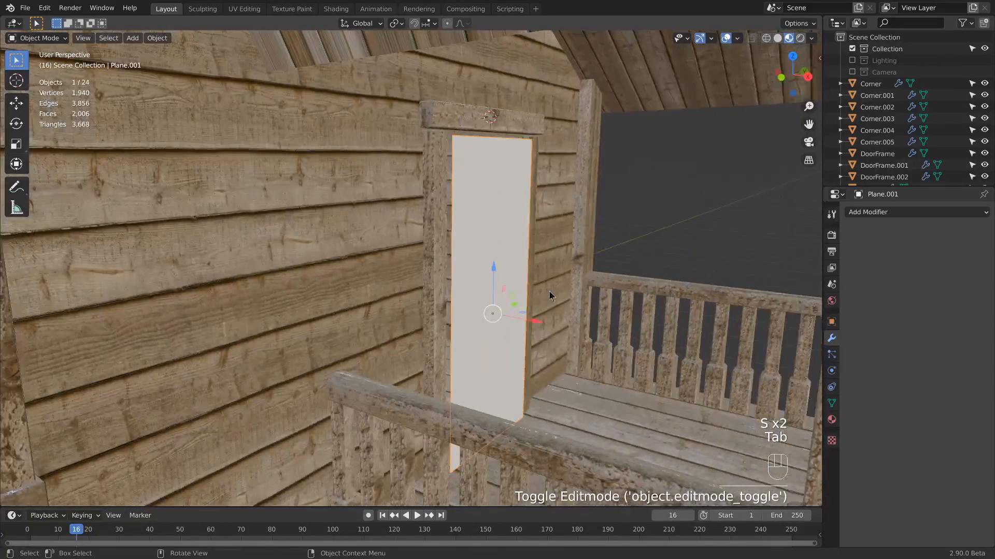
left_click_drag(536, 323, 525, 321)
key("F2")
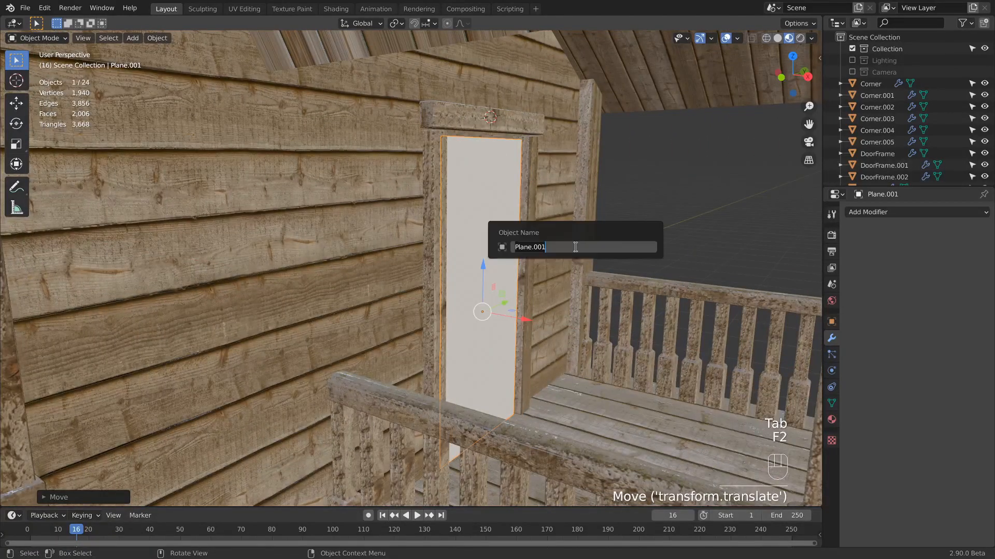
type("Door")
key("Return")
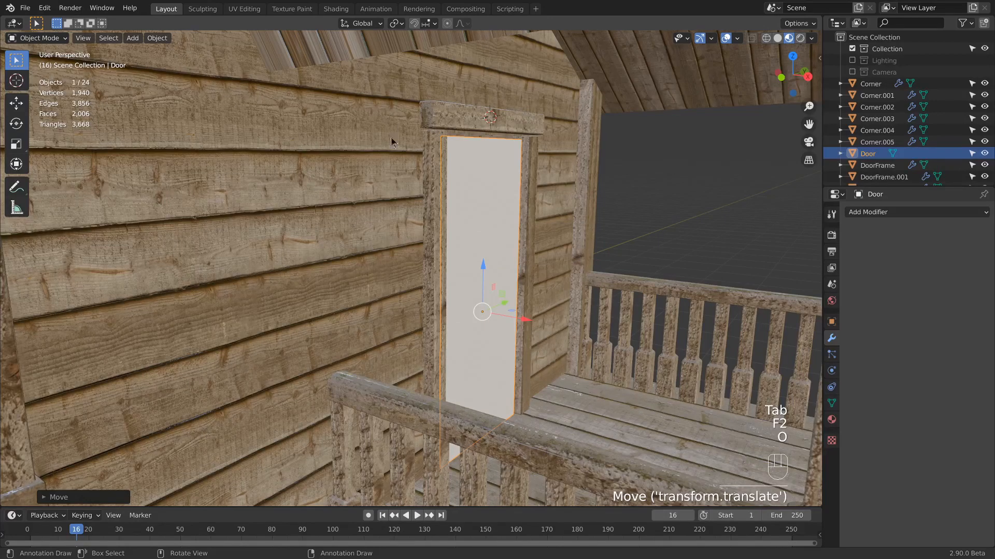
Step: Assign the walls' Wood material to the door
middle_click_drag(391, 142, 321, 45)
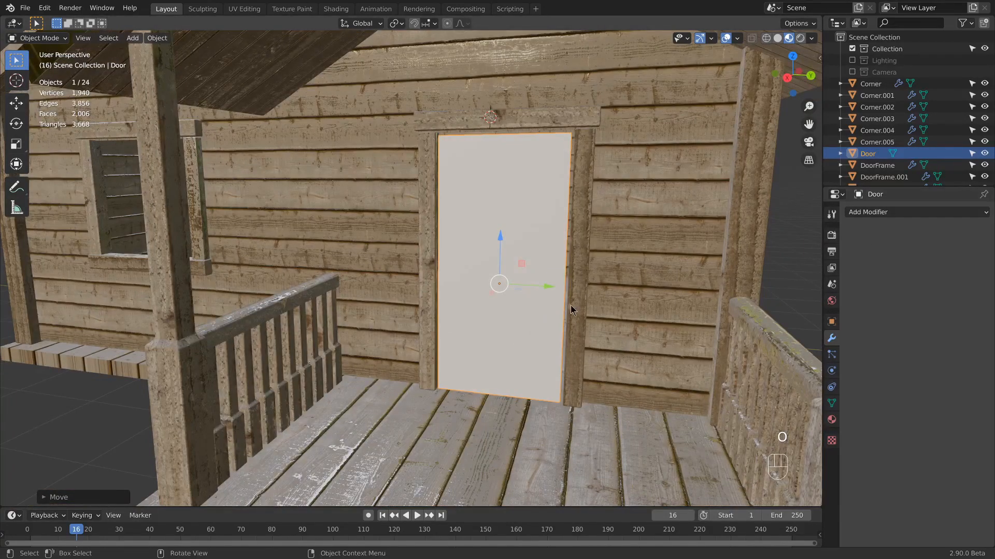
left_click(679, 260)
left_click(832, 419)
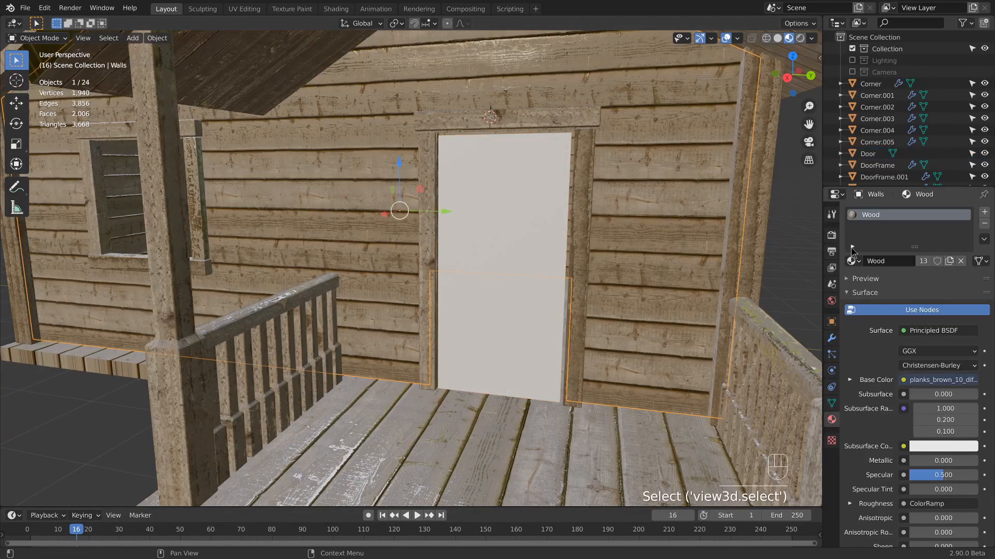
left_click_drag(852, 261, 549, 218)
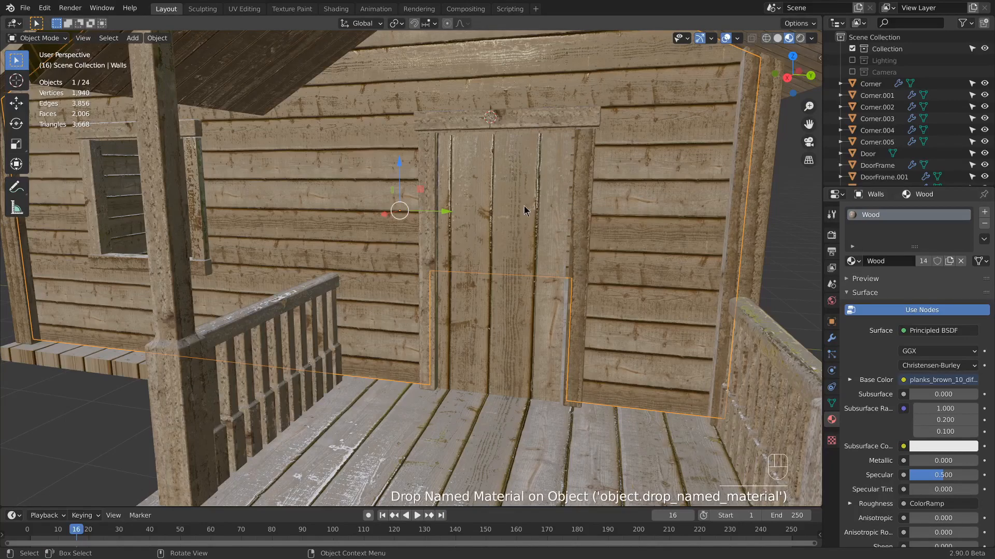
Step: Scale the door's mesh up slightly so its edges meet the surrounding frame
scroll(511, 194, "up", 3)
left_click(547, 280)
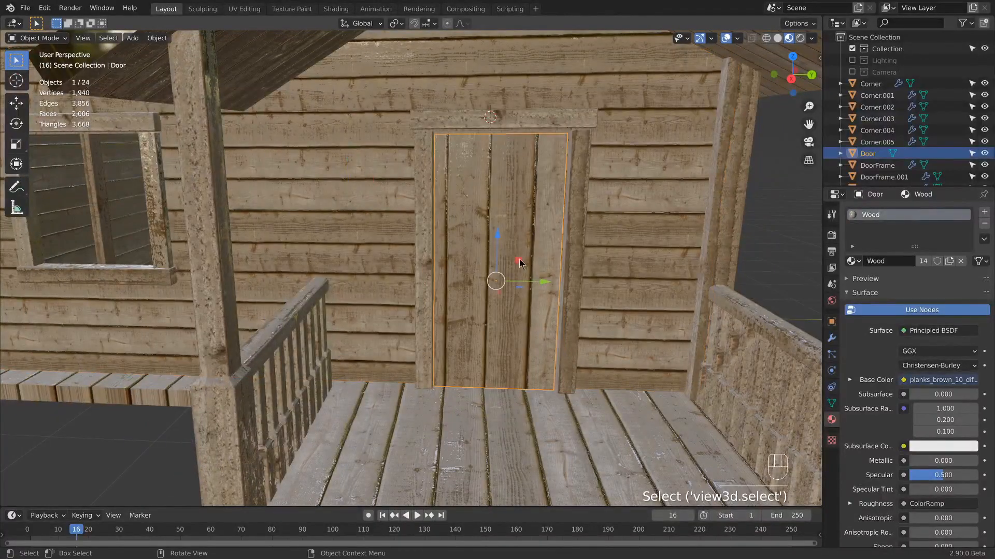
key("Tab")
key("s")
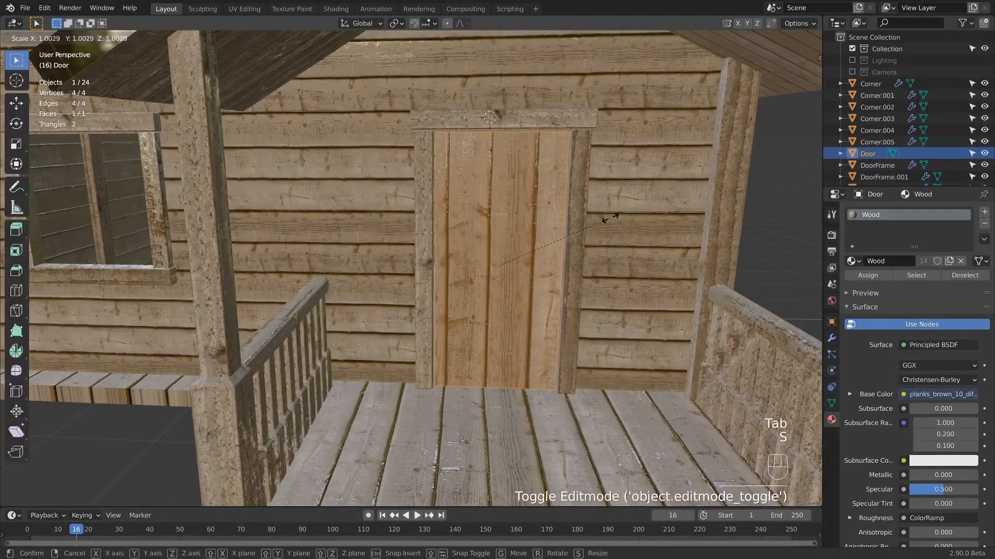
left_click(610, 217)
key("Tab")
middle_click_drag(545, 228, 537, 226)
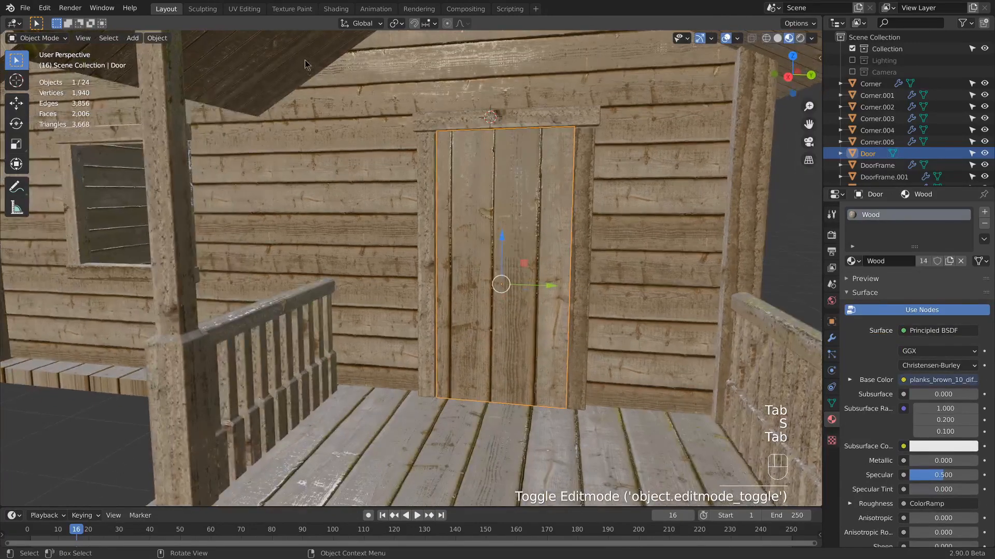
Step: Enlarge the door's UVs to nearly one texture tile high so that its planks are narrower, then deselect everything
left_click(238, 9)
scroll(580, 308, "down", 2)
scroll(587, 311, "up", 4)
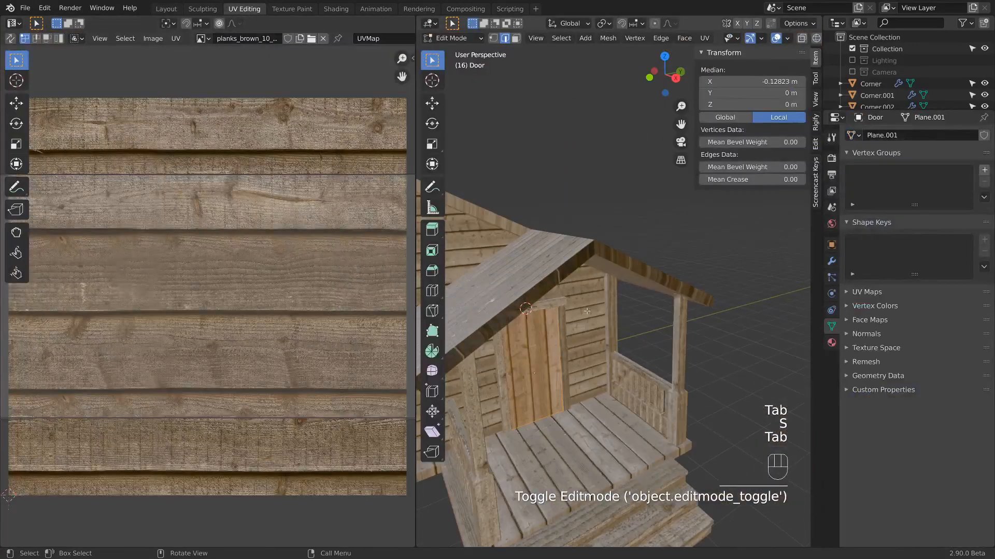
key("a")
scroll(248, 179, "down", 4)
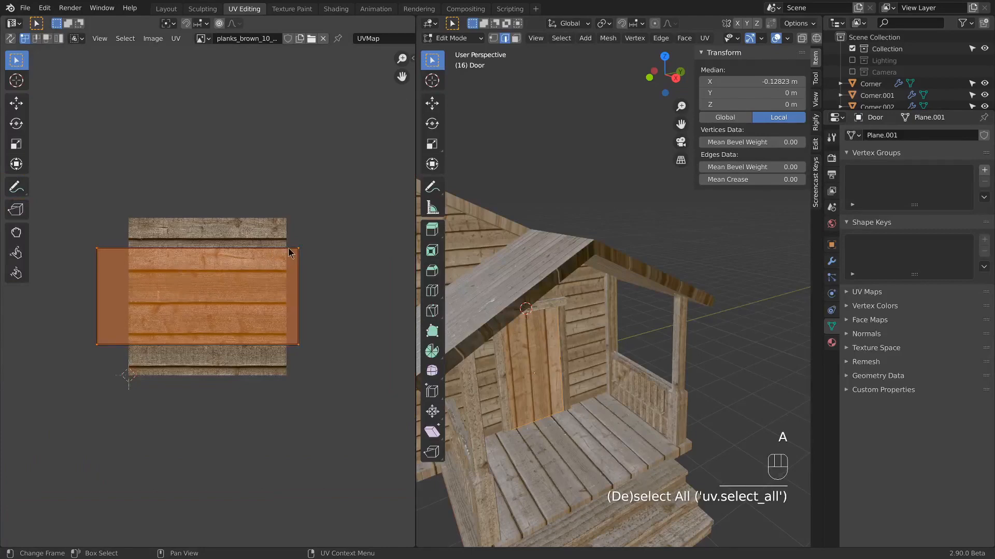
key("s")
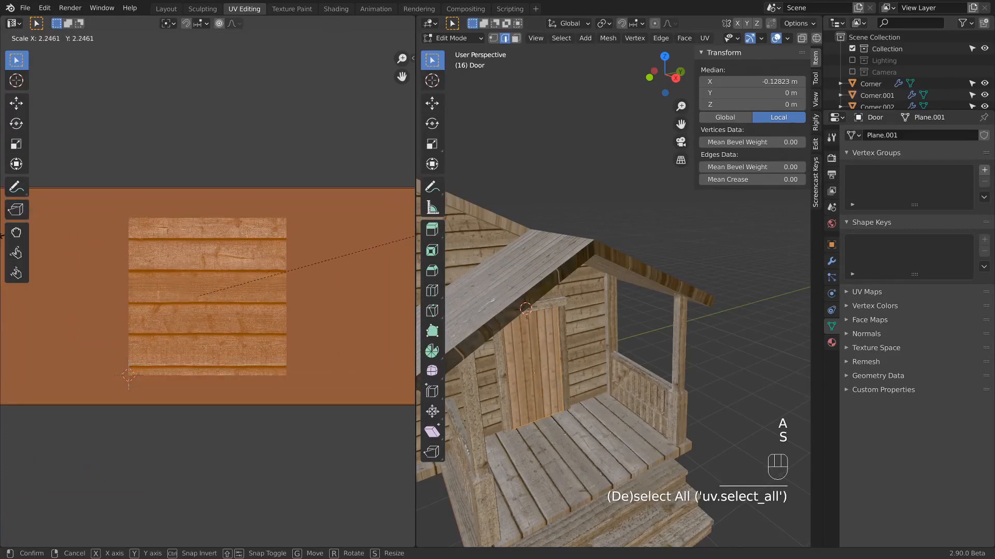
left_click(2, 236)
key("s")
left_click(275, 304)
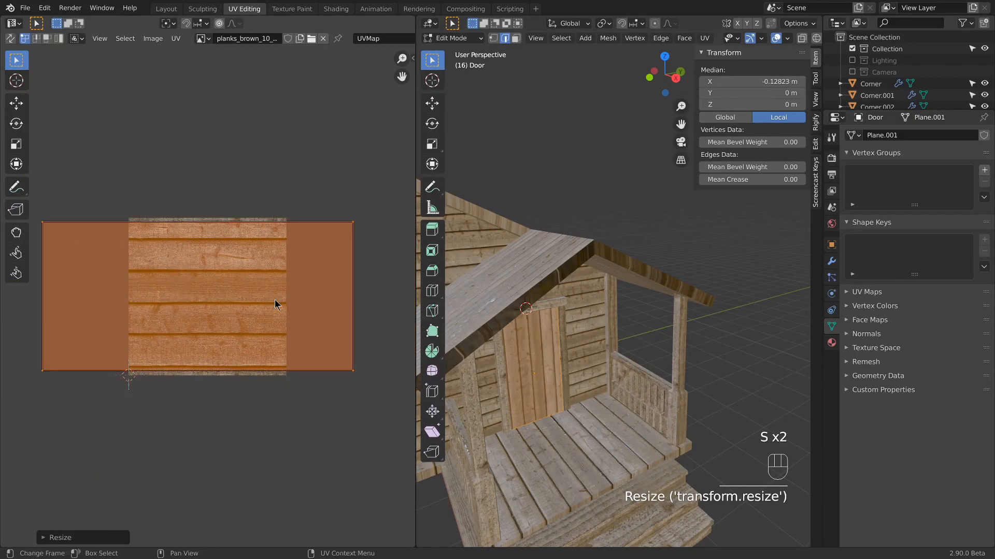
key("Tab")
left_click(167, 9)
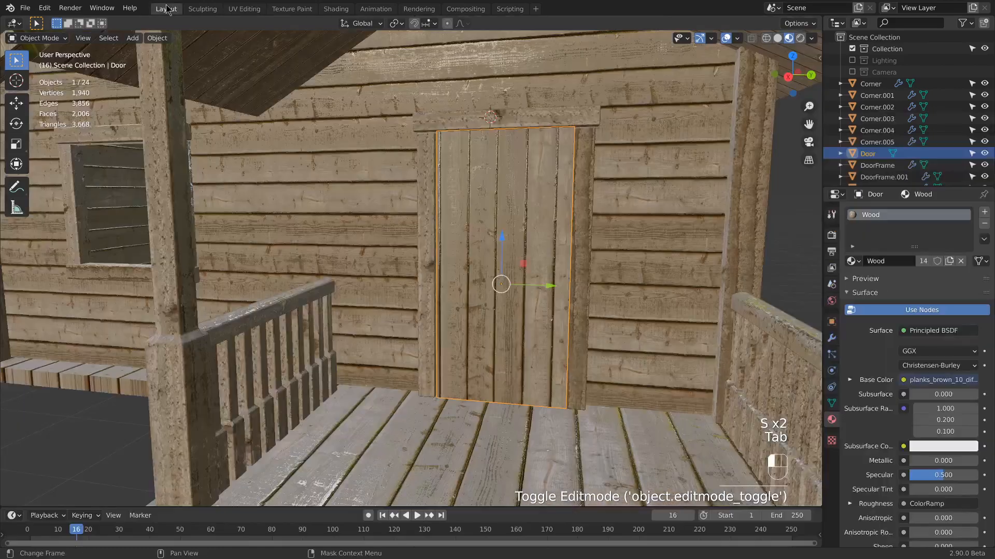
key("a")
Step: Apply the Solidify modifier on the roof object
scroll(431, 231, "down", 4)
middle_click_drag(383, 134, 408, 251, "shift")
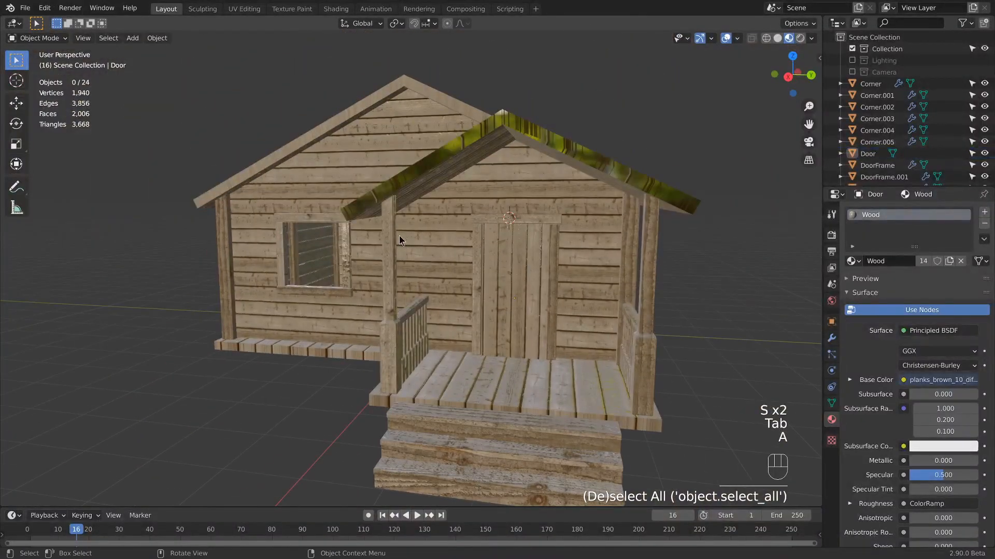
left_click(429, 116)
key("Tab")
middle_click_drag(333, 98, 466, 189)
left_click(467, 189)
key("Tab")
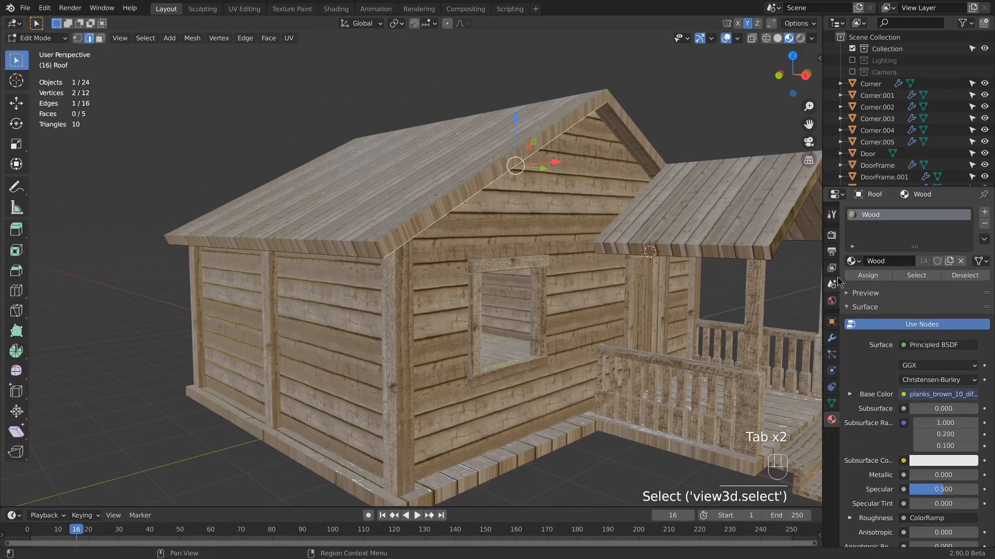
left_click(832, 338)
key("Tab")
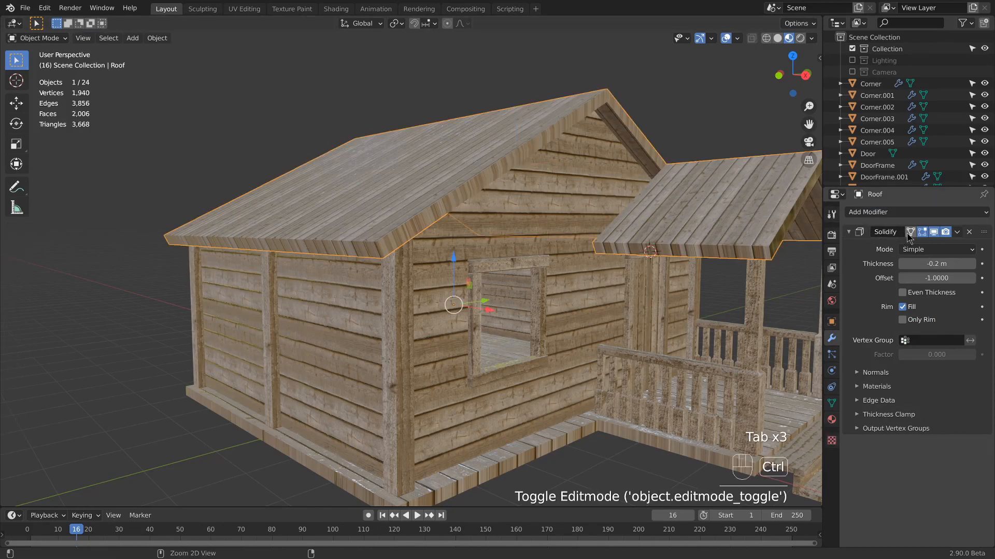
key("ctrl+a")
Step: Mark a seam on the short edge at the porch roof's lower front corner
key("Tab")
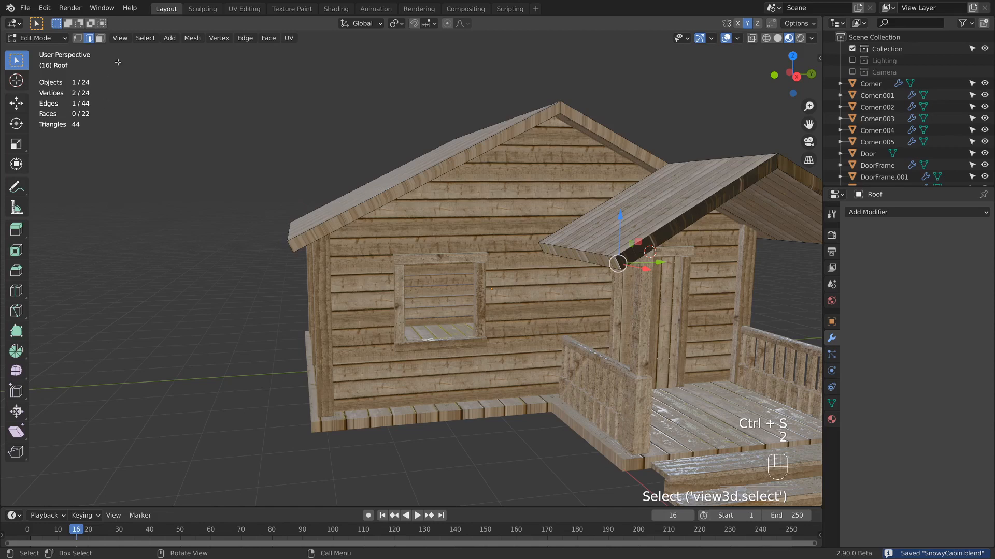
key("ctrl+e")
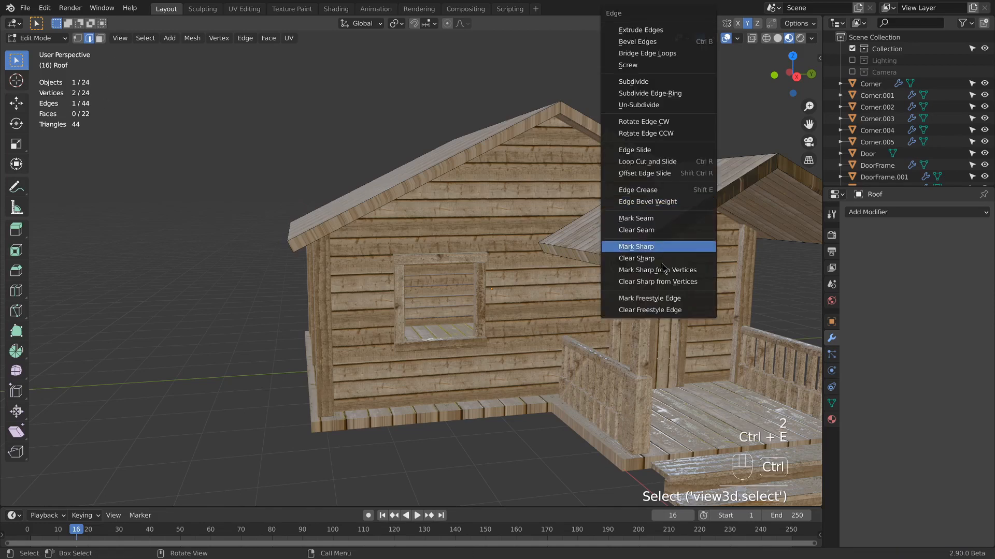
left_click(666, 218)
key("ctrl+e")
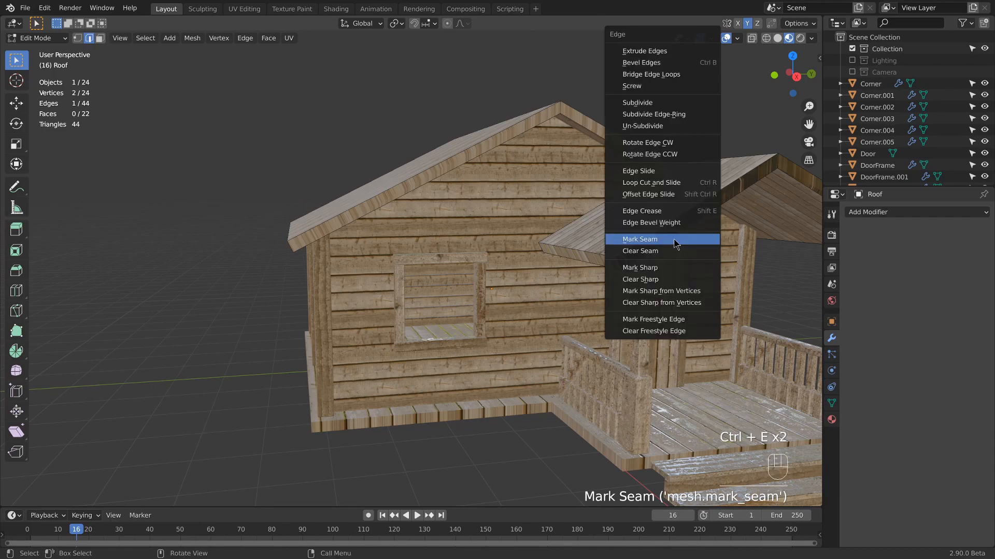
right_click(747, 144)
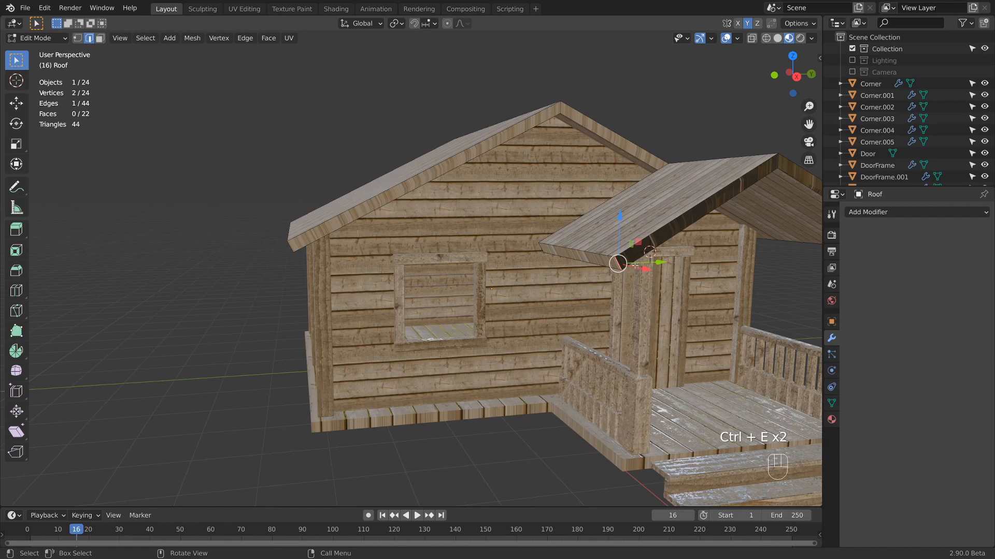
Step: Select the whole loop of rim faces around the roof's edge and unwrap it
key("3")
left_click(622, 264, "alt")
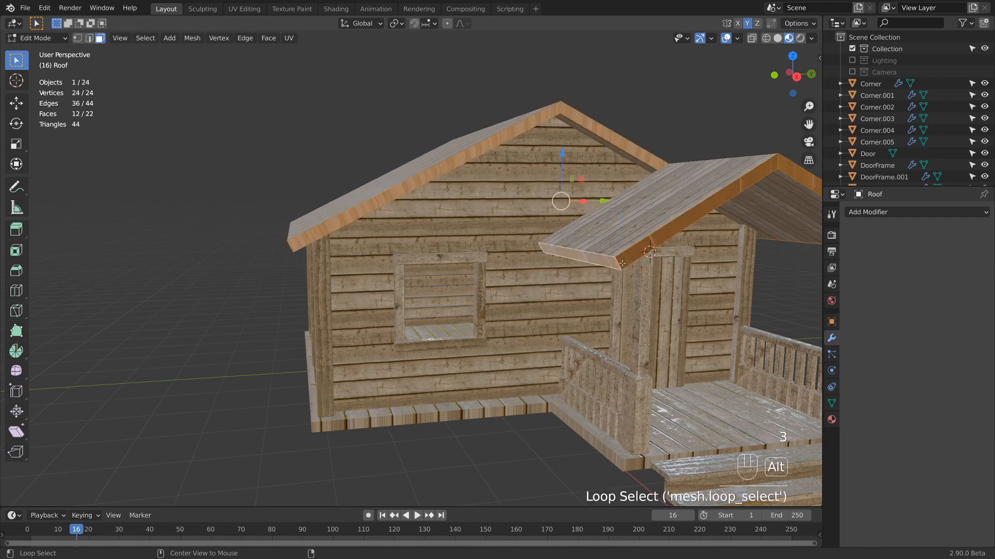
key("u")
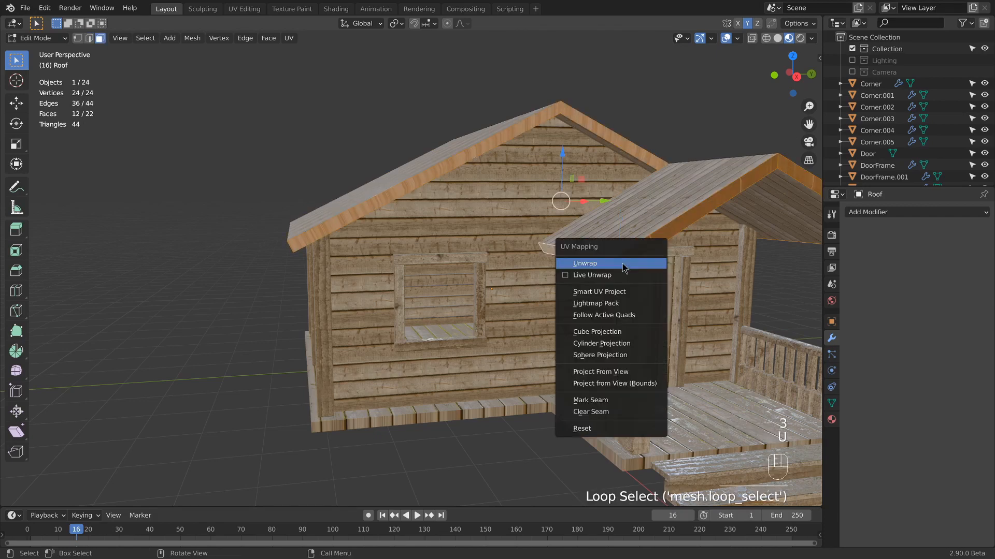
left_click(623, 265)
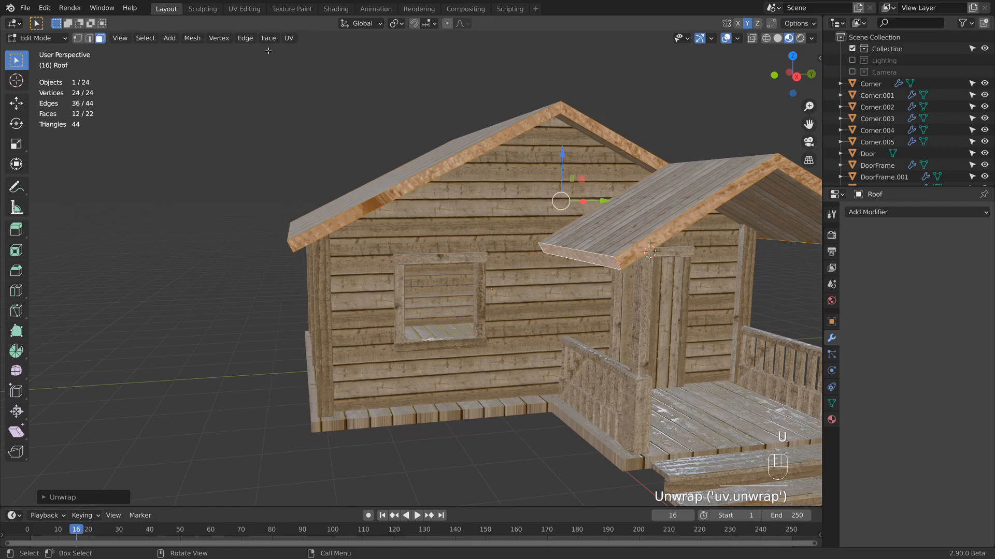
Step: Straighten the roof rim's UVs into one strip with the UV Squares To Grid By Shape operation
left_click(244, 9)
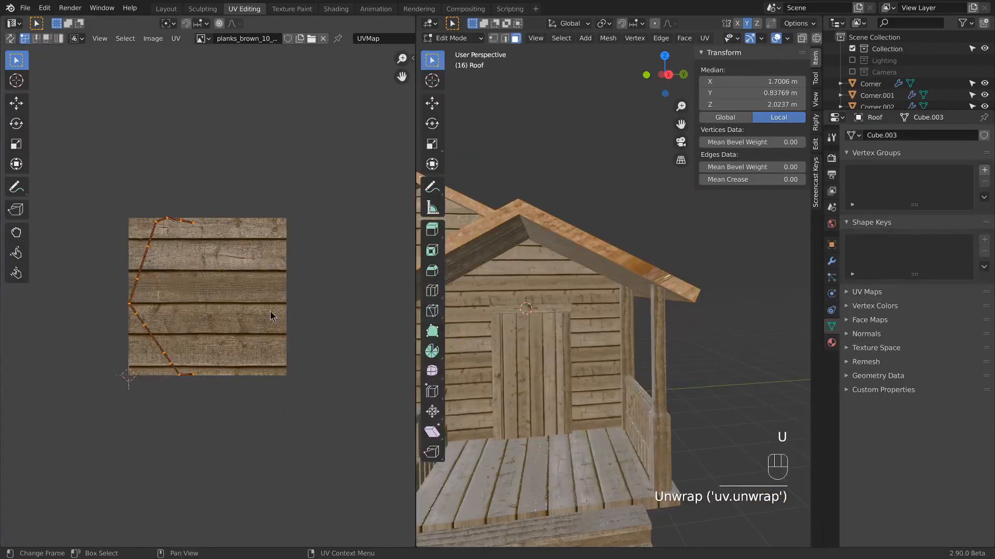
key("n")
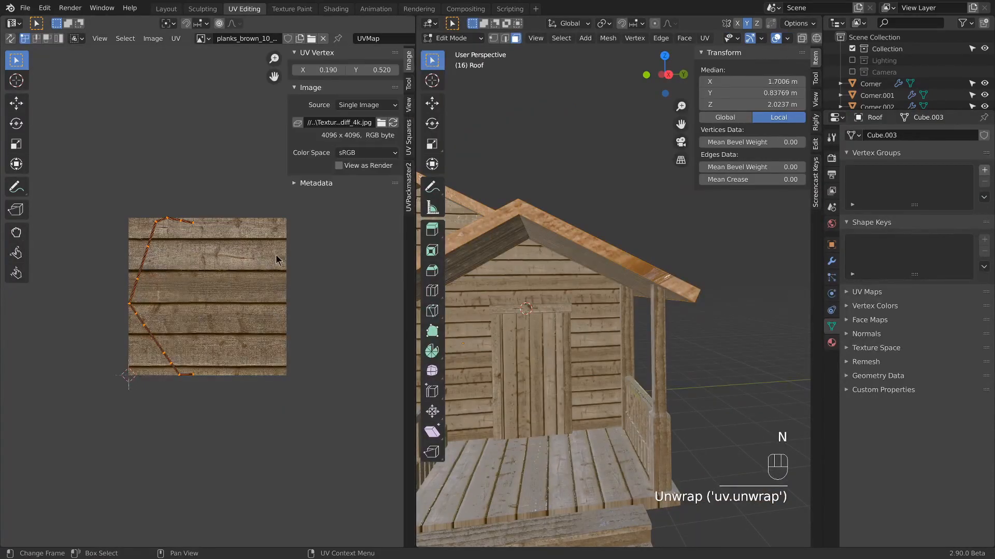
left_click(408, 143)
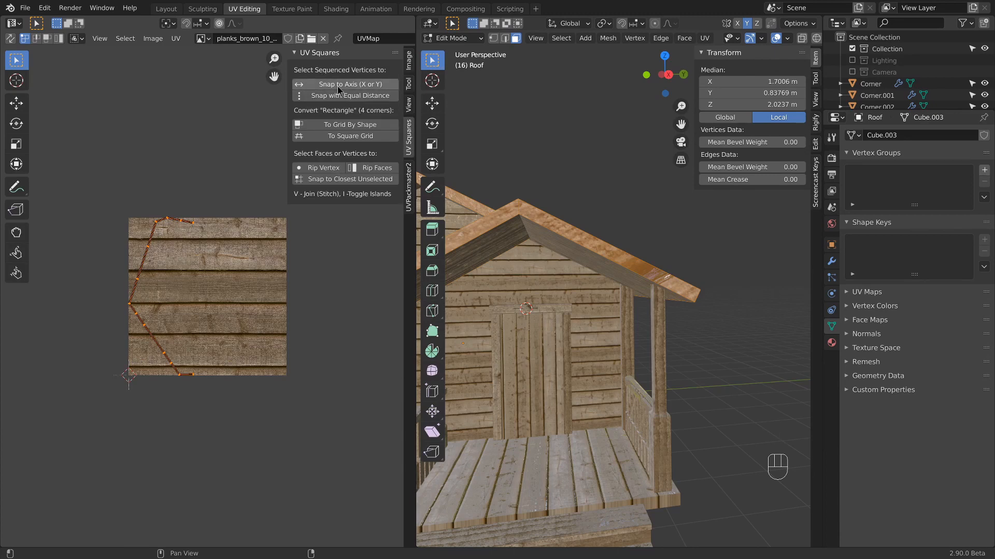
left_click(370, 126)
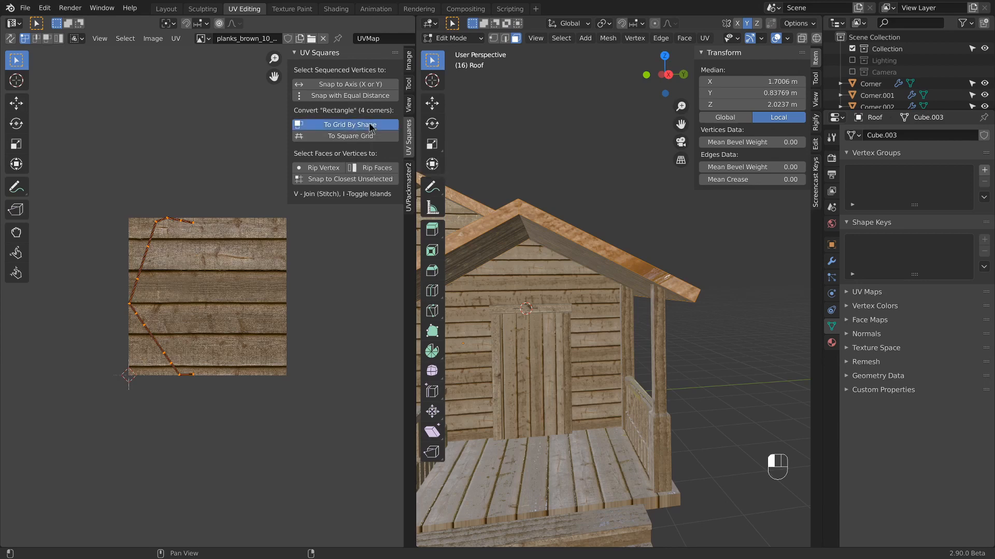
middle_click_drag(193, 249, 219, 322)
scroll(225, 283, "down", 2)
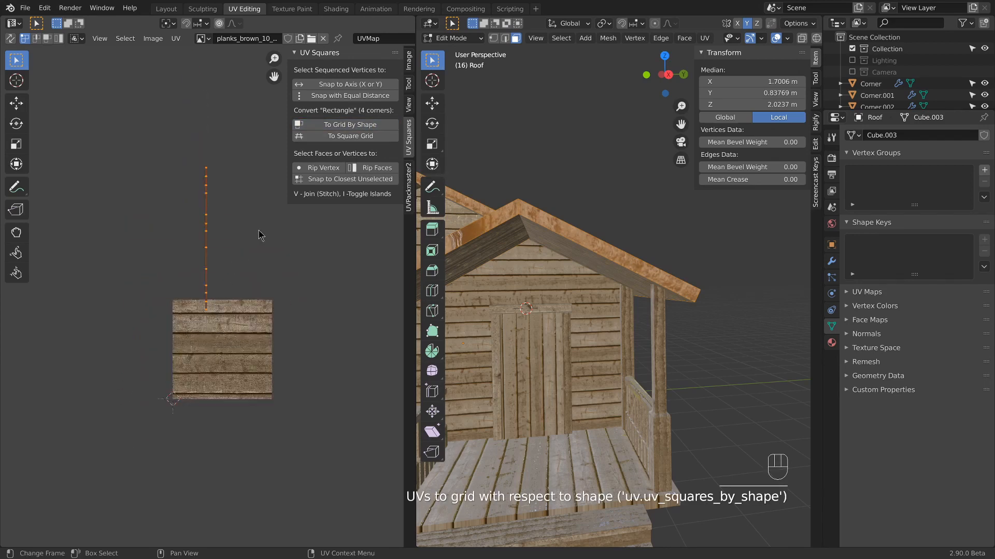
Step: Rotate the roof rim's UV strip to horizontal and move it onto the plank texture
key("r")
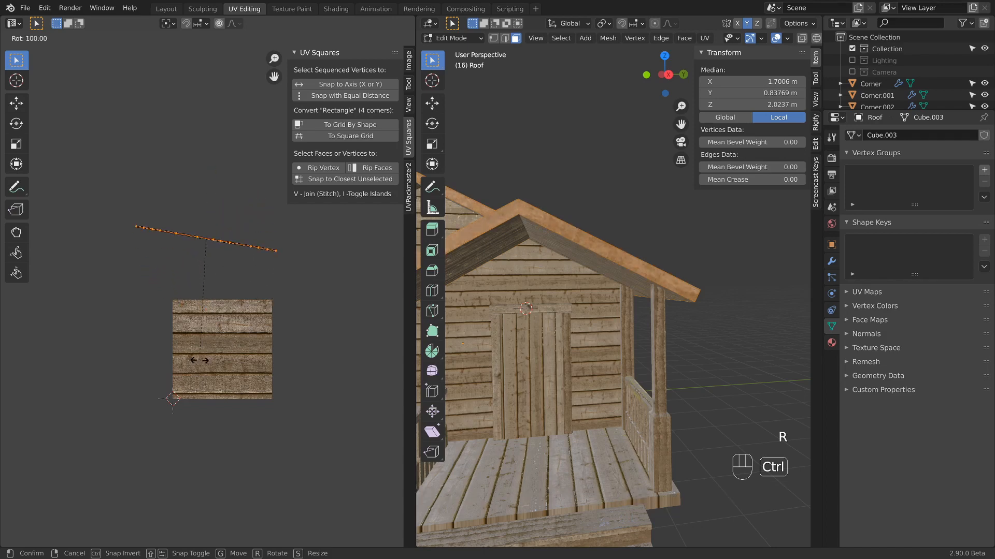
left_click(215, 362)
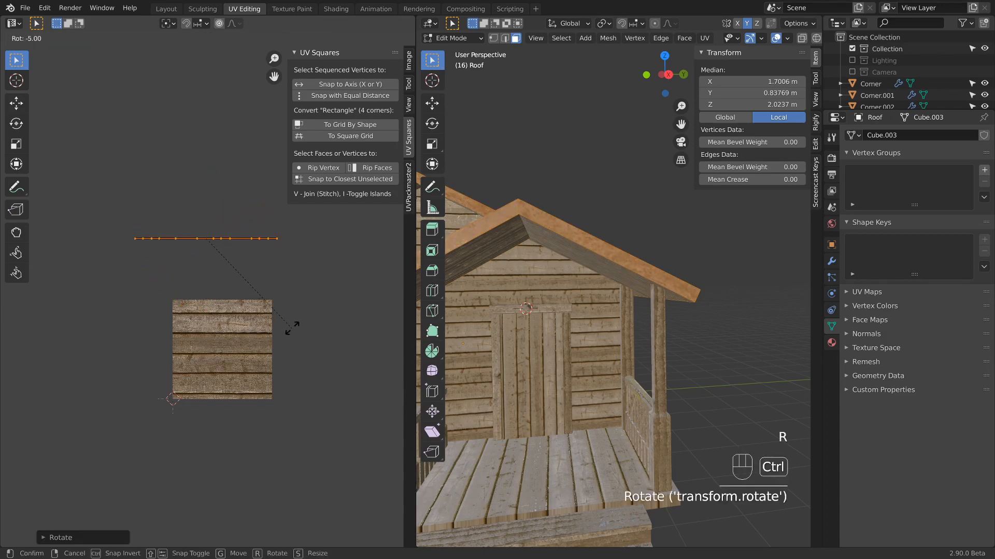
key("g")
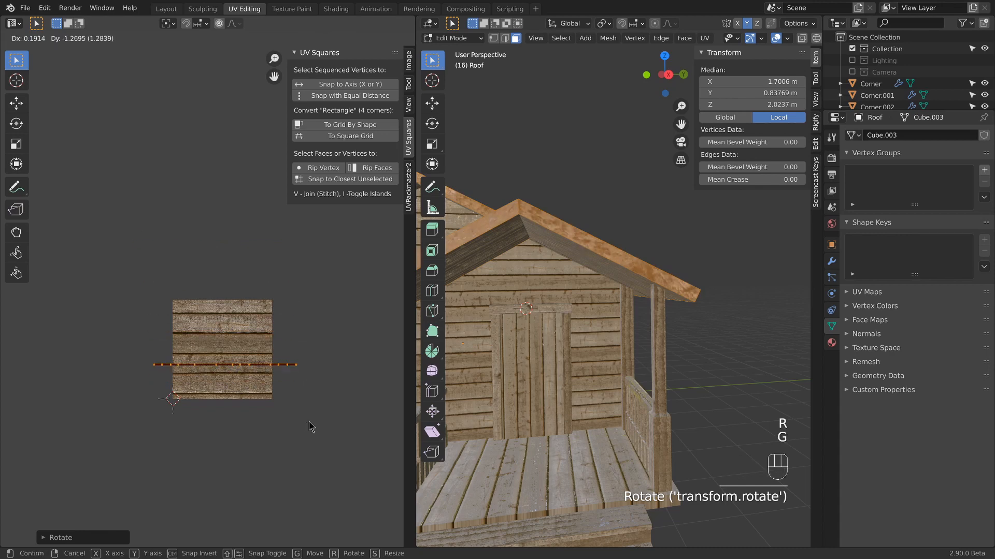
left_click(309, 426)
Step: Scale up the roof rim's UV strip and position it within a single plank of the texture
scroll(309, 427, "up", 5)
key("s")
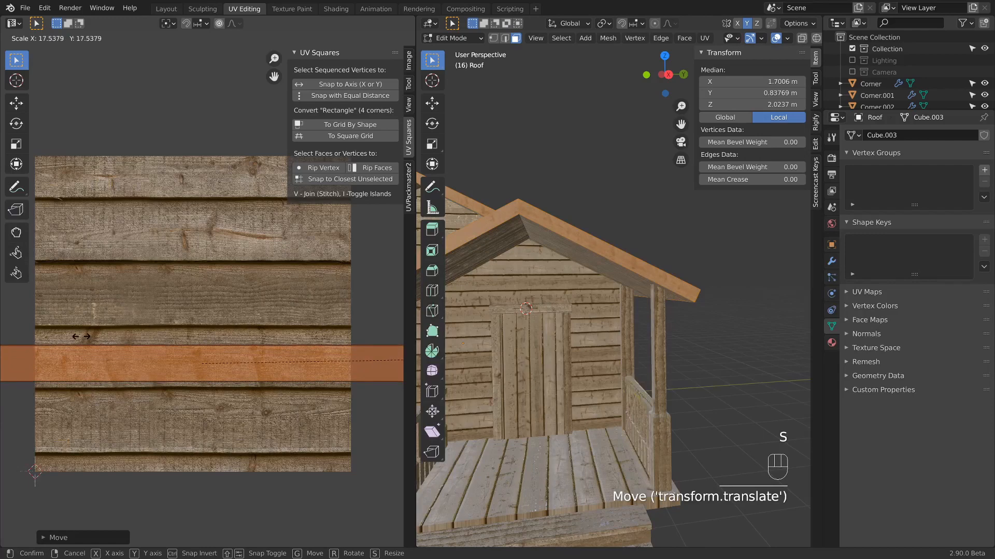
key("g")
left_click(240, 344)
key("Tab")
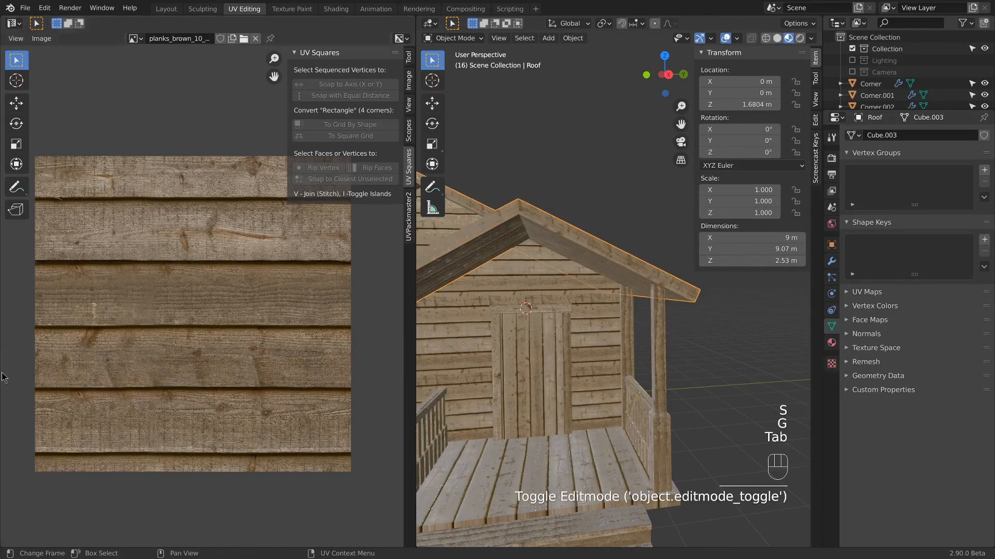
Step: Select all the underside faces of the porch roof and main roof and unwrap them
middle_click_drag(719, 326, 580, 198)
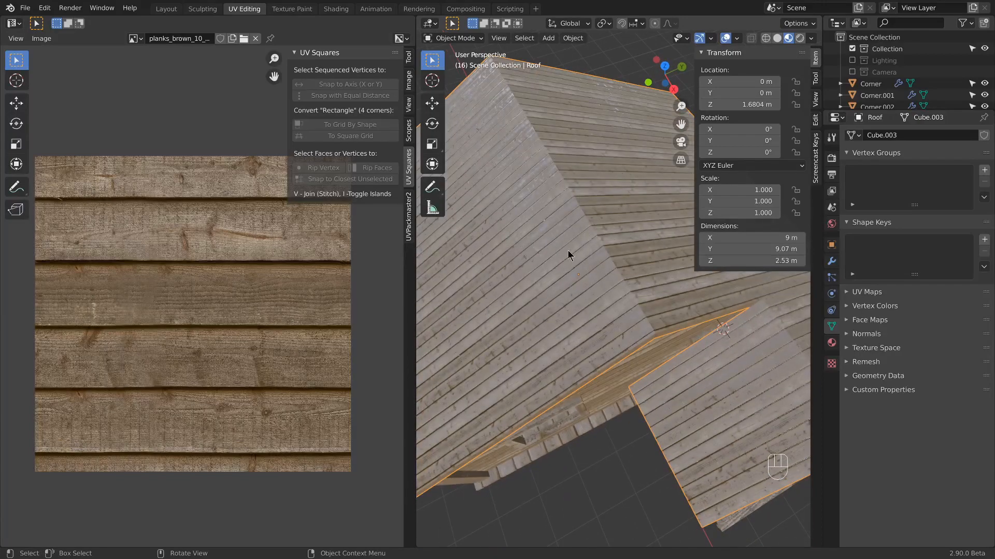
middle_click_drag(569, 249, 609, 358)
middle_click_drag(608, 357, 543, 280)
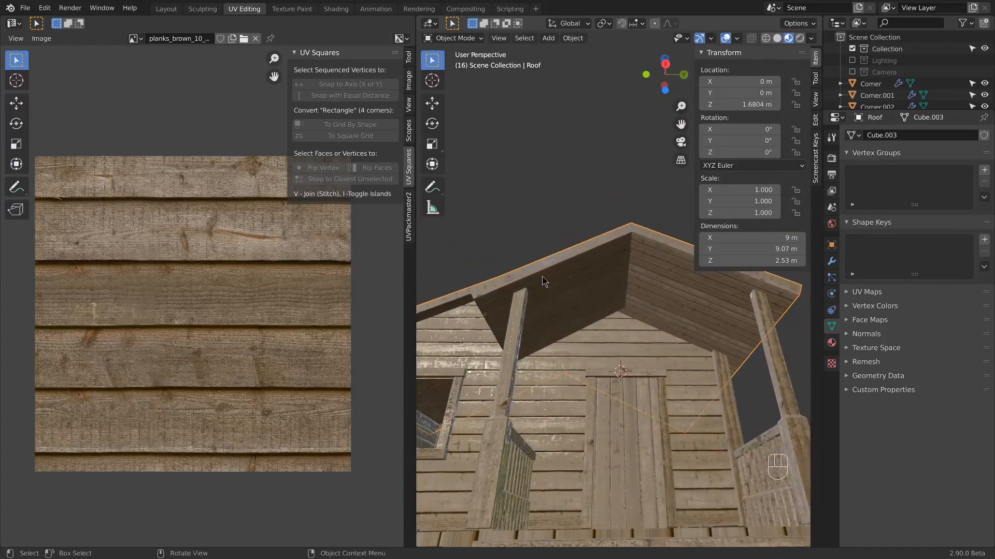
key("Tab")
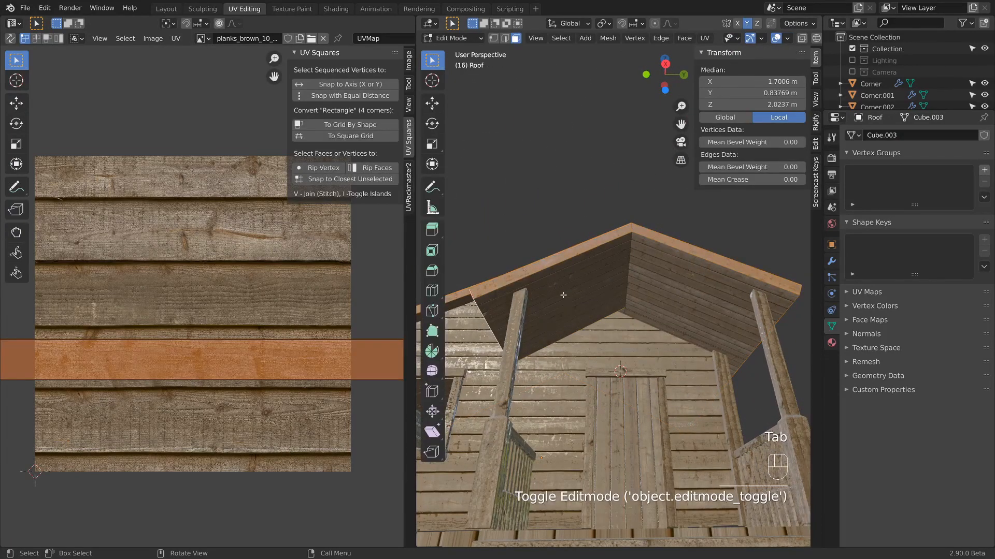
left_click(564, 295)
left_click(644, 289, "shift")
middle_click_drag(608, 309, 626, 297)
left_click(630, 323, "shift")
left_click(581, 255, "shift")
middle_click_drag(582, 254, 584, 250)
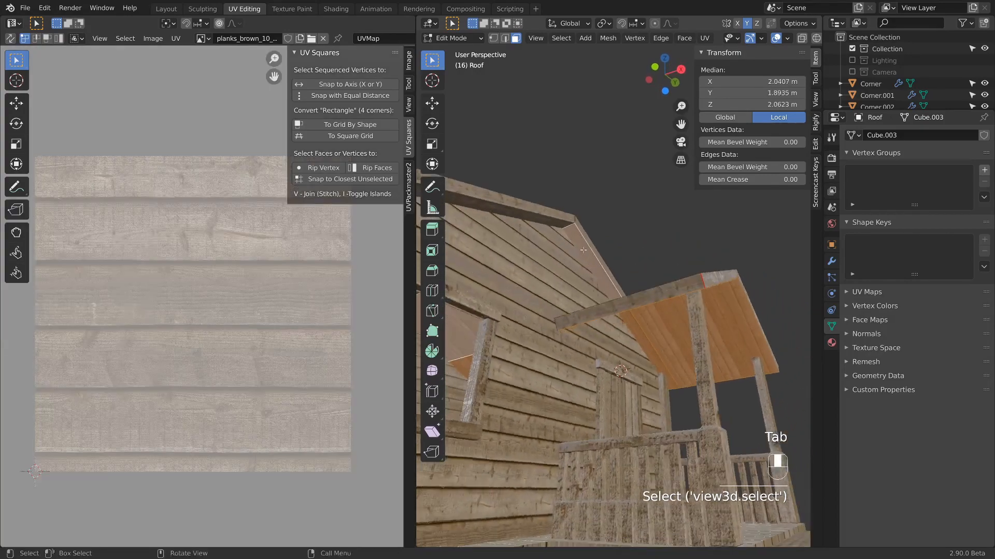
left_click(545, 220, "shift")
middle_click_drag(545, 220, 548, 274)
scroll(548, 273, "down", 2)
key("u")
left_click(549, 256)
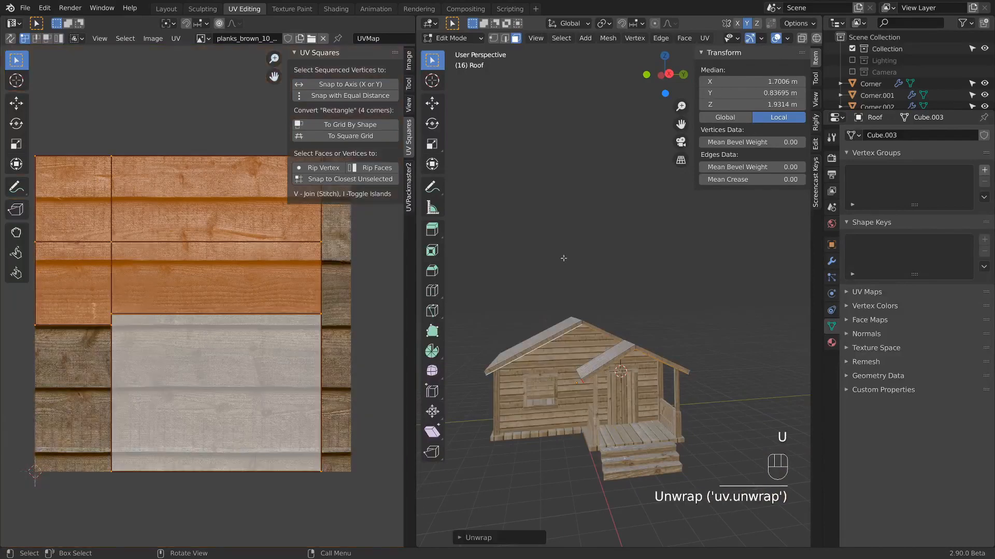
Step: Scale the roof underside's UVs up well beyond the texture image so its planks look smaller
scroll(190, 374, "down", 3)
scroll(192, 373, "down", 1)
key("s")
left_click(408, 345)
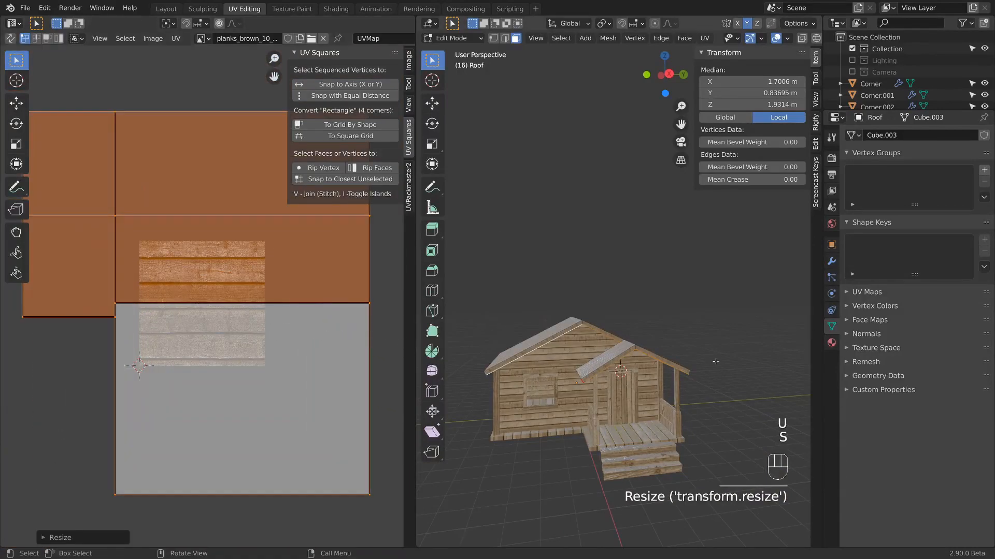
scroll(707, 362, "up", 5)
middle_click_drag(680, 362, 664, 348)
key("s")
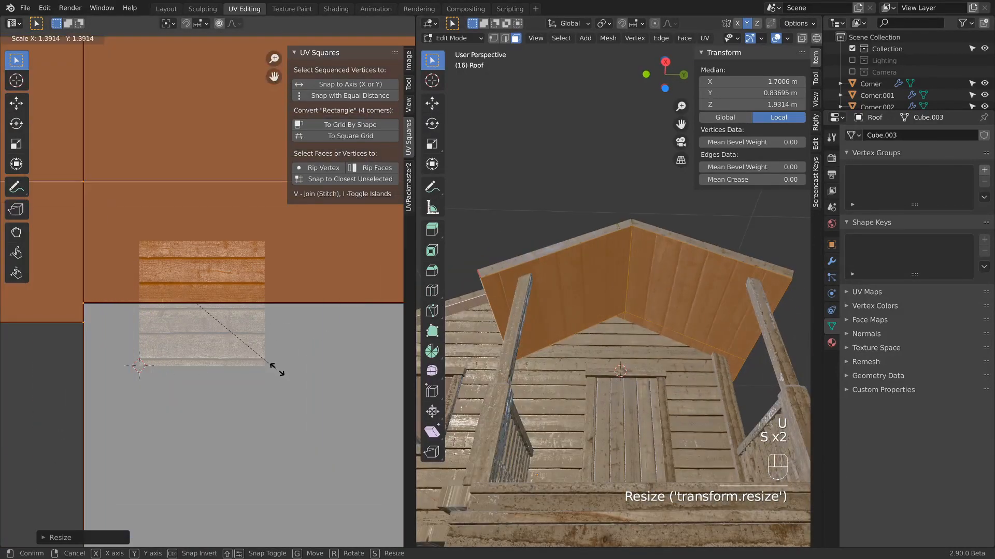
Step: Rotate the roof underside's UVs by a quarter turn and enlarge them further
key("r")
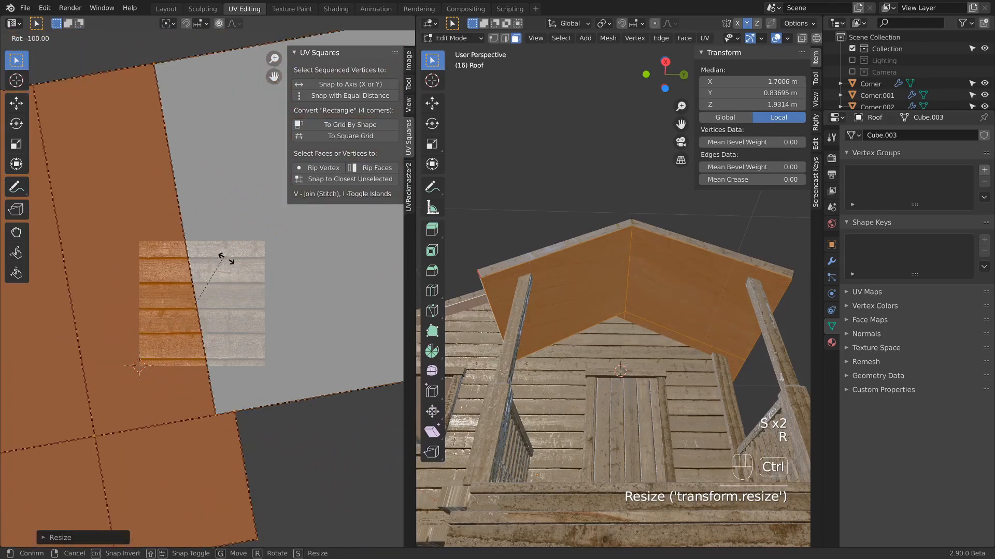
key("s")
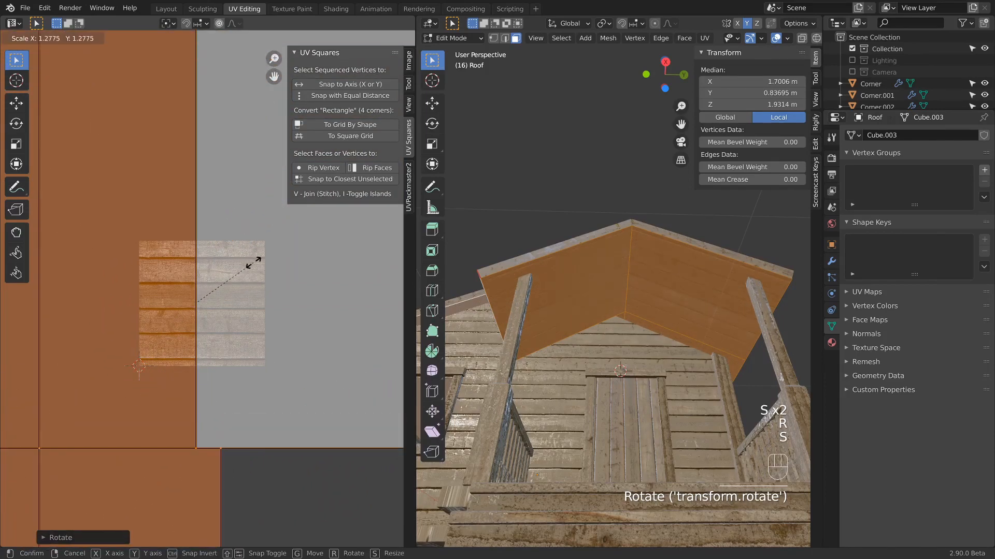
left_click(257, 266)
key("s")
left_click(314, 262)
key("Tab")
middle_click_drag(596, 280, 656, 371)
key("Tab")
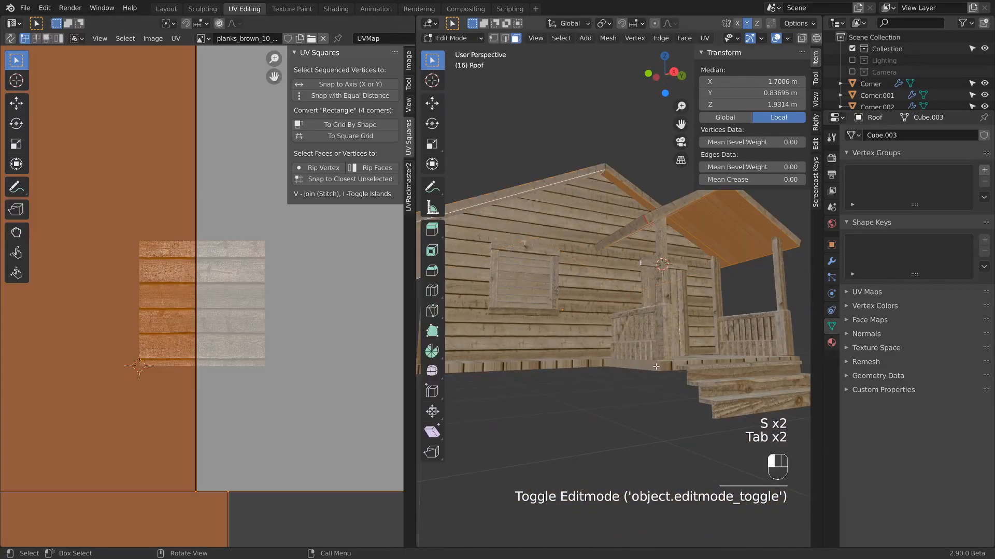
Step: Select the cabin's floor plane and apply its Solidify modifier
key("Tab")
left_click(656, 371)
key("Tab")
scroll(647, 344, "up", 5)
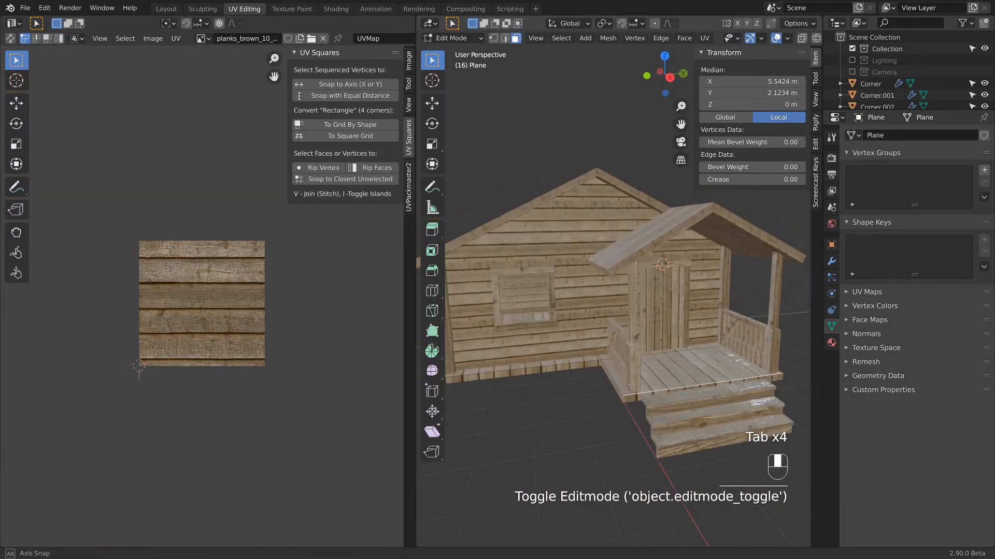
key("Tab")
left_click(831, 262)
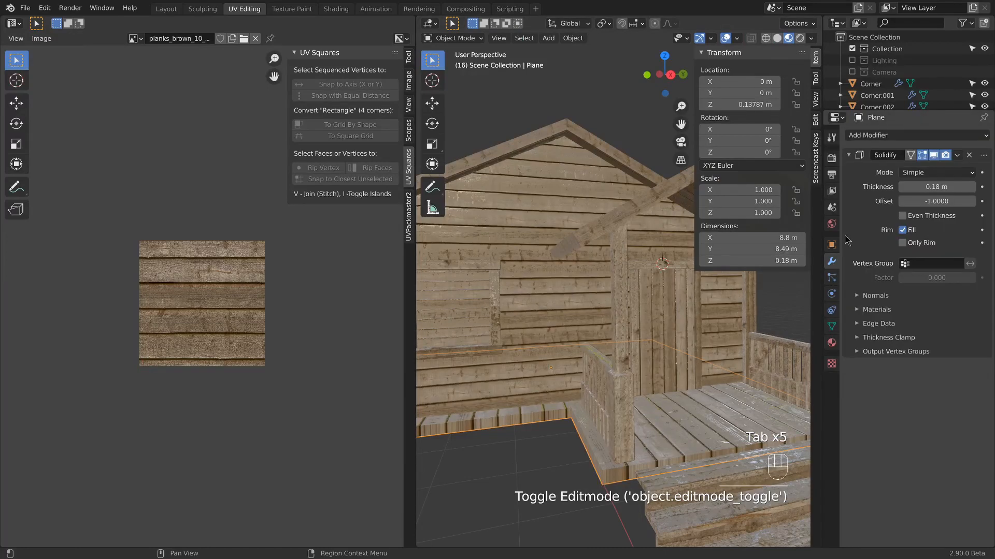
key("ctrl+a")
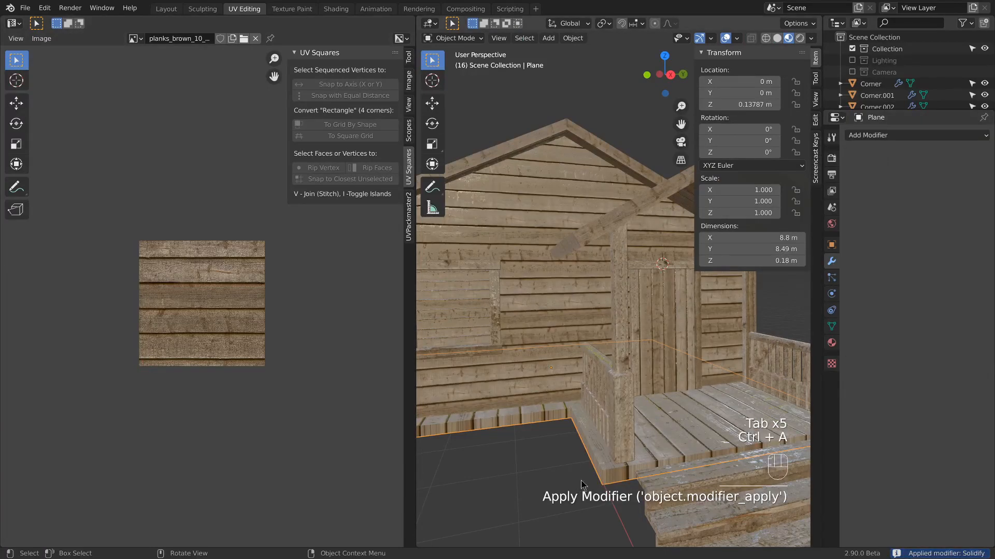
Step: Mark a seam on the short vertical edge at the porch floor's front corner
key("Tab")
middle_click_drag(597, 468, 626, 339, "shift")
left_click(626, 339)
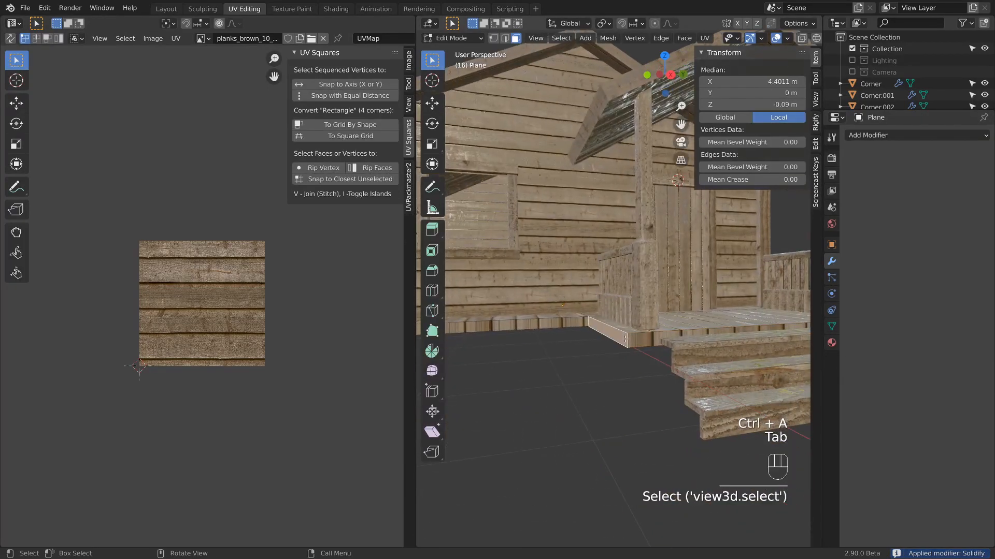
key("2")
left_click(626, 340)
scroll(674, 208, "up", 6)
middle_click_drag(673, 217, 671, 220, "shift")
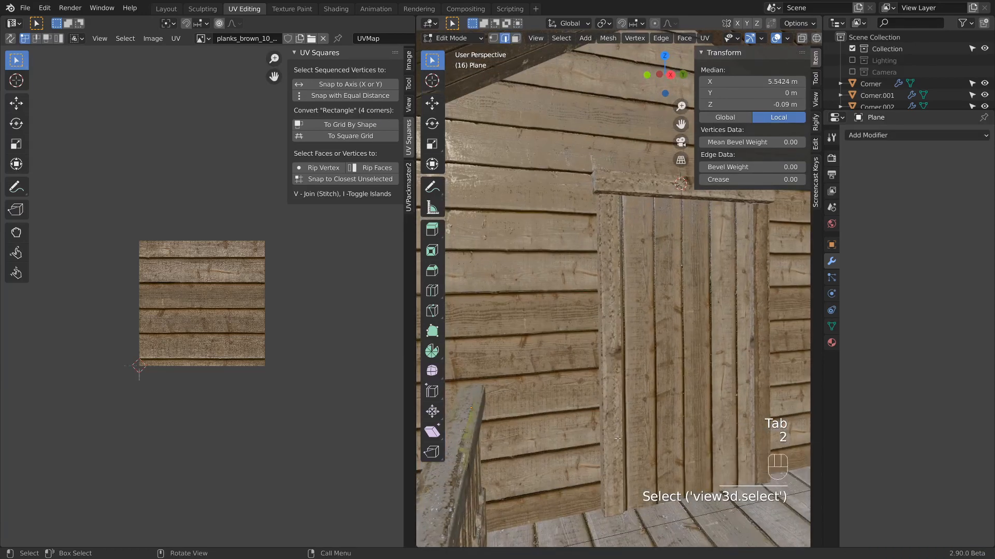
scroll(665, 332, "down", 3)
middle_click_drag(660, 347, 688, 187, "shift")
key("ctrl+e")
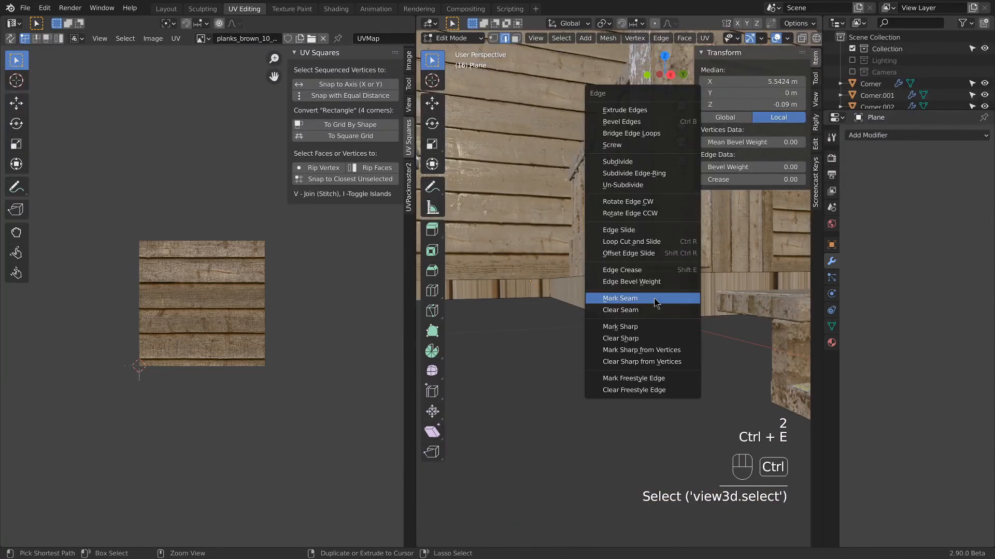
left_click(654, 297)
Step: Select the whole loop of rim faces around the floor's edge and unwrap it
key("3")
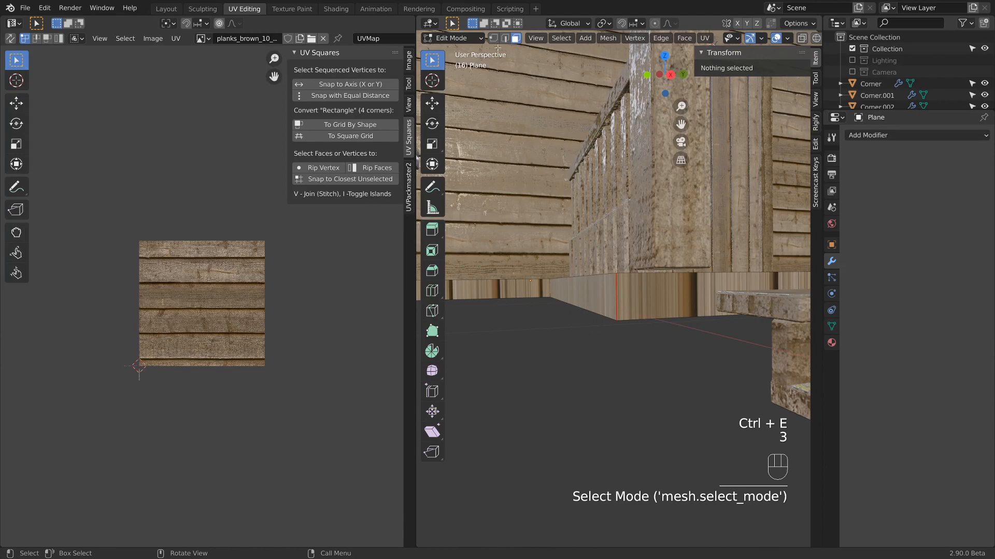
left_click(616, 298, "alt")
middle_click_drag(616, 332, 573, 324)
scroll(615, 298, "down", 3)
key("u")
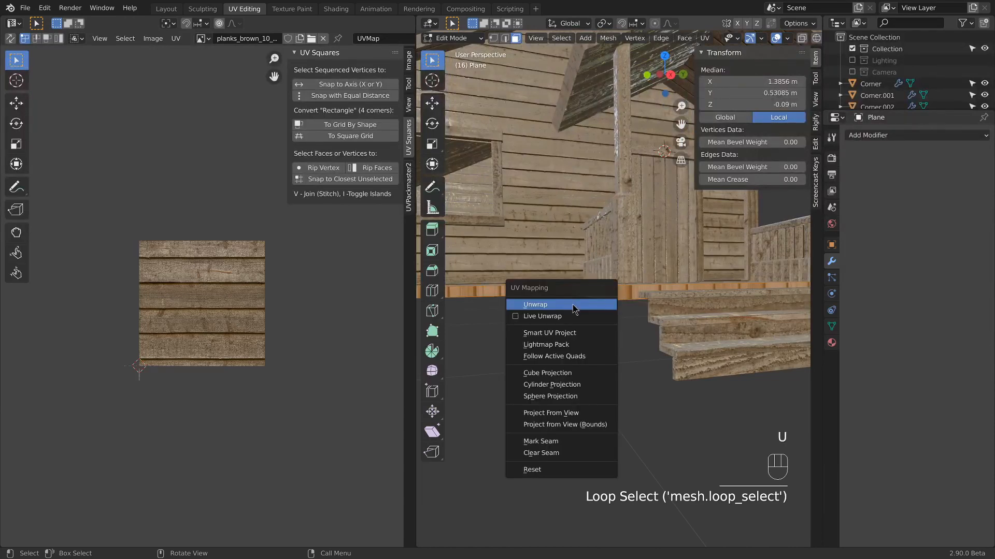
left_click(573, 309)
Step: Select all of the floor rim's UVs and scale them up to a wider strip
scroll(145, 302, "up", 4)
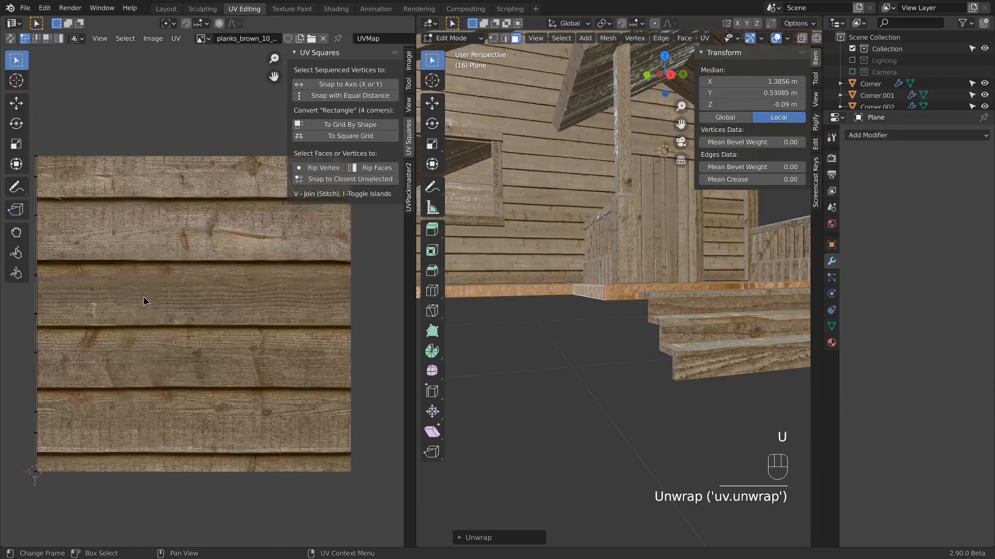
key("a")
middle_click_drag(76, 269, 168, 263)
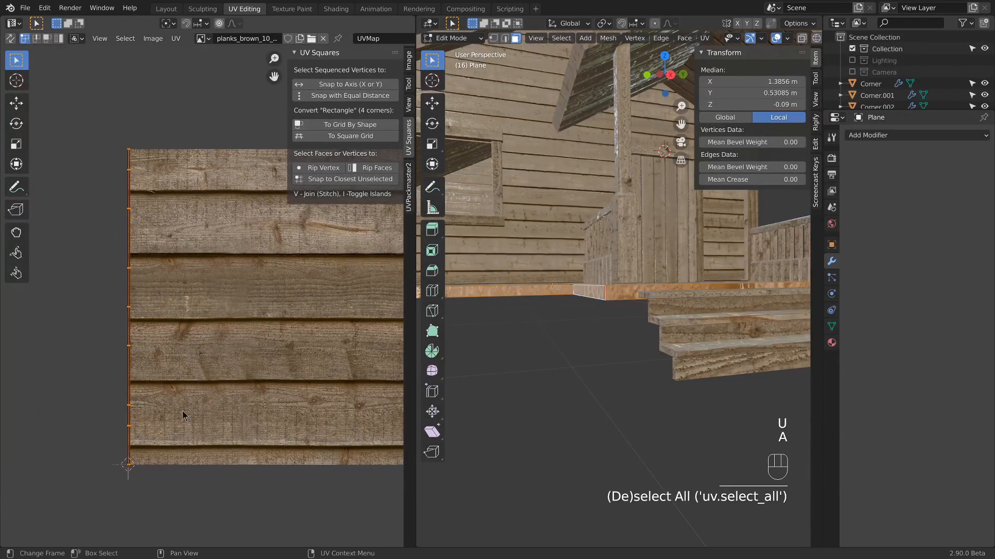
key("s")
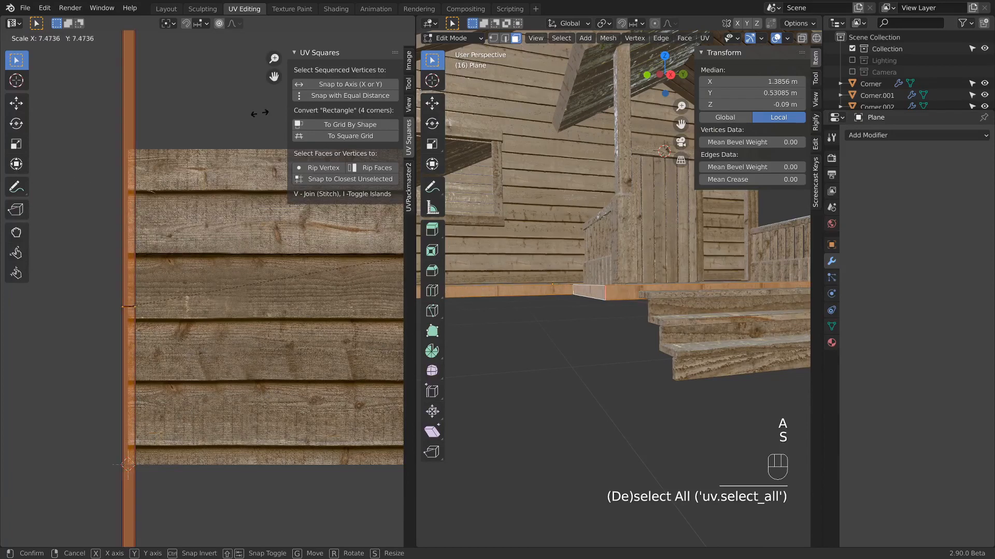
left_click(344, 83)
Step: Rotate the floor rim's UV strip to horizontal and fit its position and size within one plank of the texture
key("r")
right_click(357, 95)
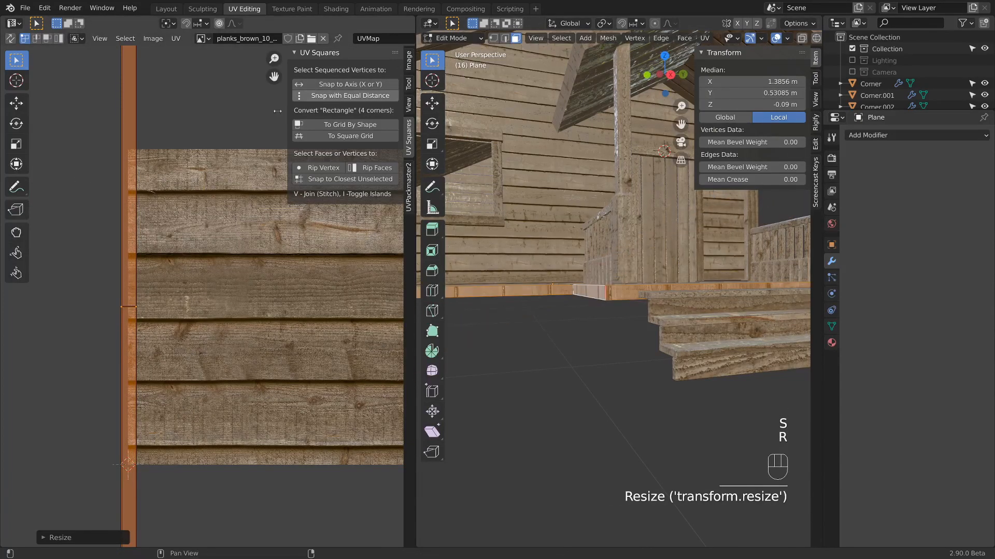
key("r")
key("ctrl")
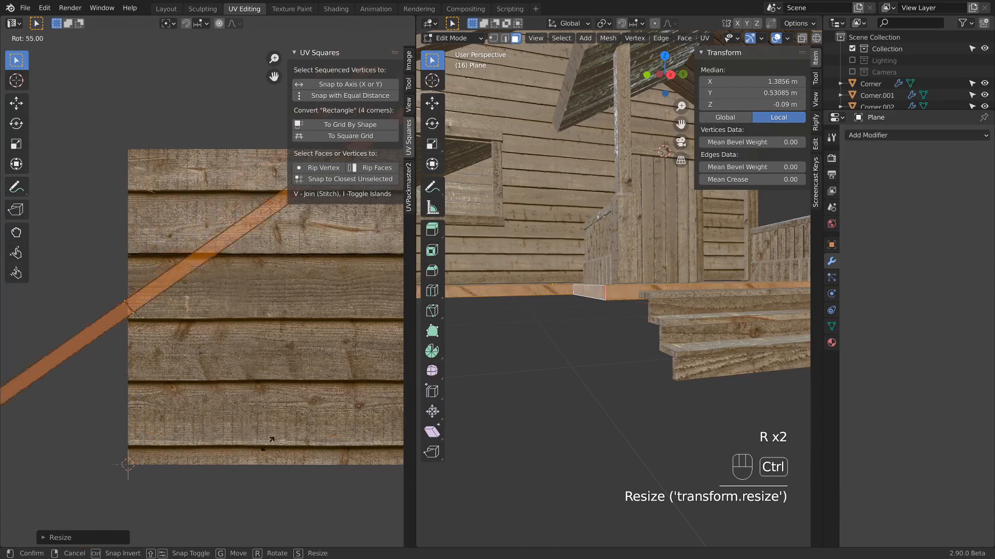
left_click(166, 472)
key("g")
left_click(179, 459)
key("s")
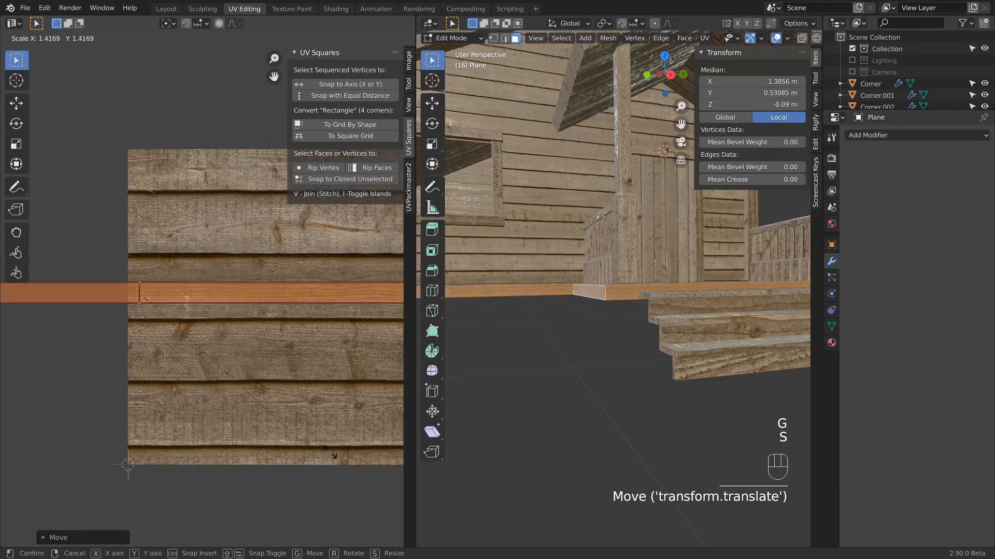
left_click(377, 452)
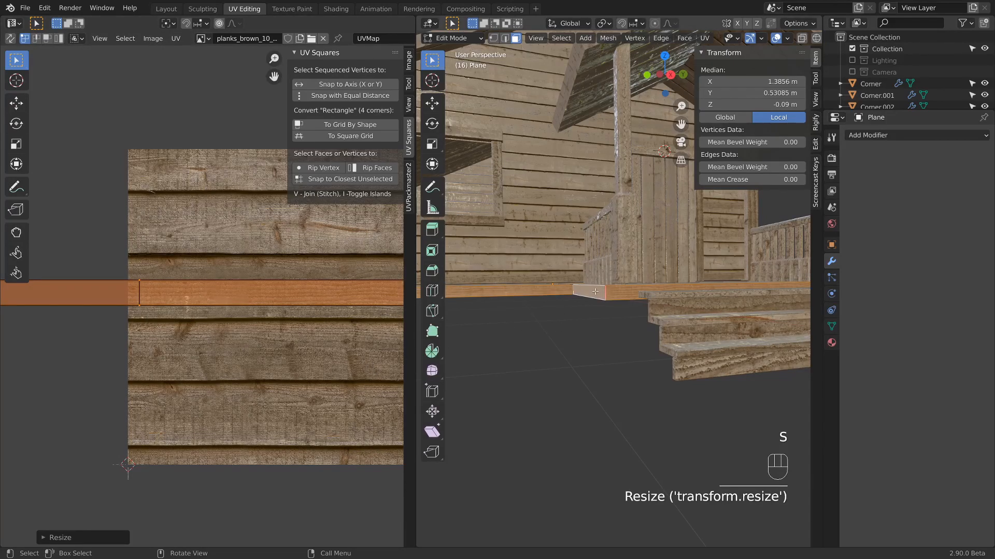
Step: Switch to the Layout workspace and deselect everything to view the whole textured cabin
scroll(591, 292, "down", 5)
mouse_move(602, 306)
middle_mouse_down()
mouse_move(593, 329)
mouse_move(613, 309)
middle_mouse_up()
scroll(613, 309, "up", 3)
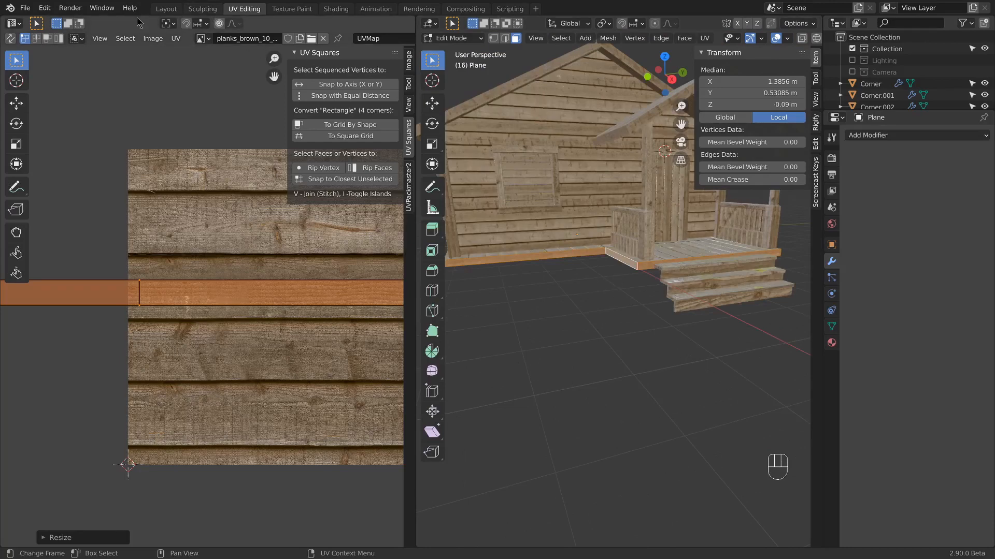
left_click(165, 9)
scroll(507, 290, "down", 4)
middle_click_drag(522, 327, 500, 289, "shift")
left_click(510, 332)
scroll(580, 321, "up", 3)
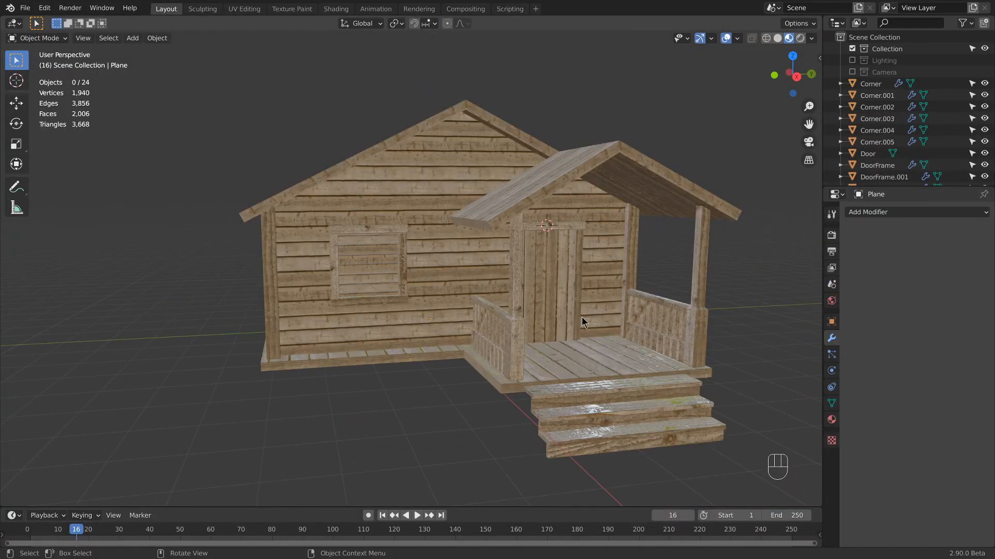